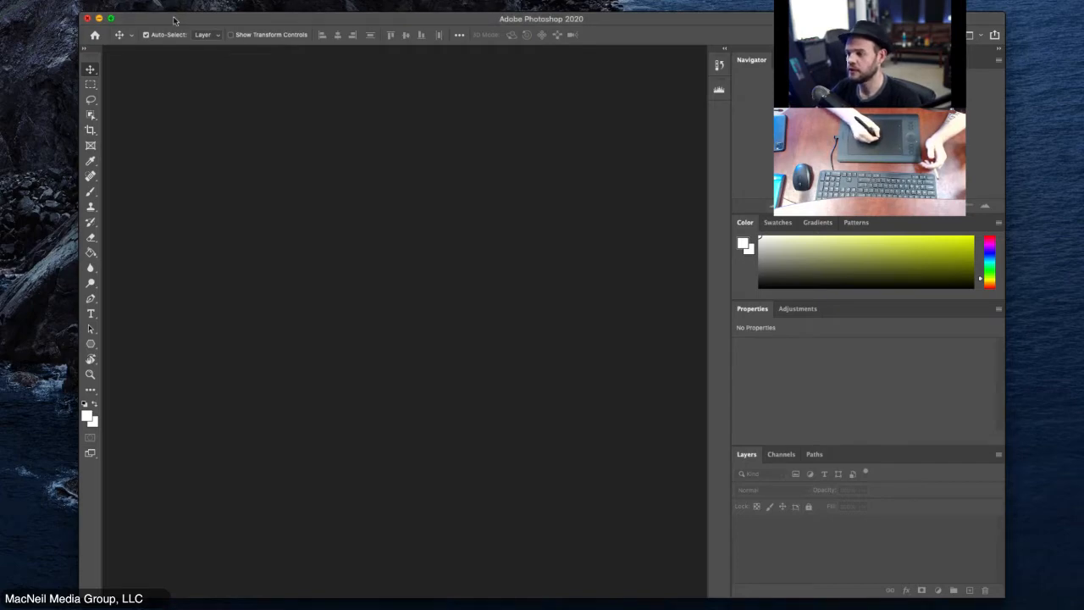
pyautogui.moveTo(173, 19); pyautogui.dragTo(172, 20)
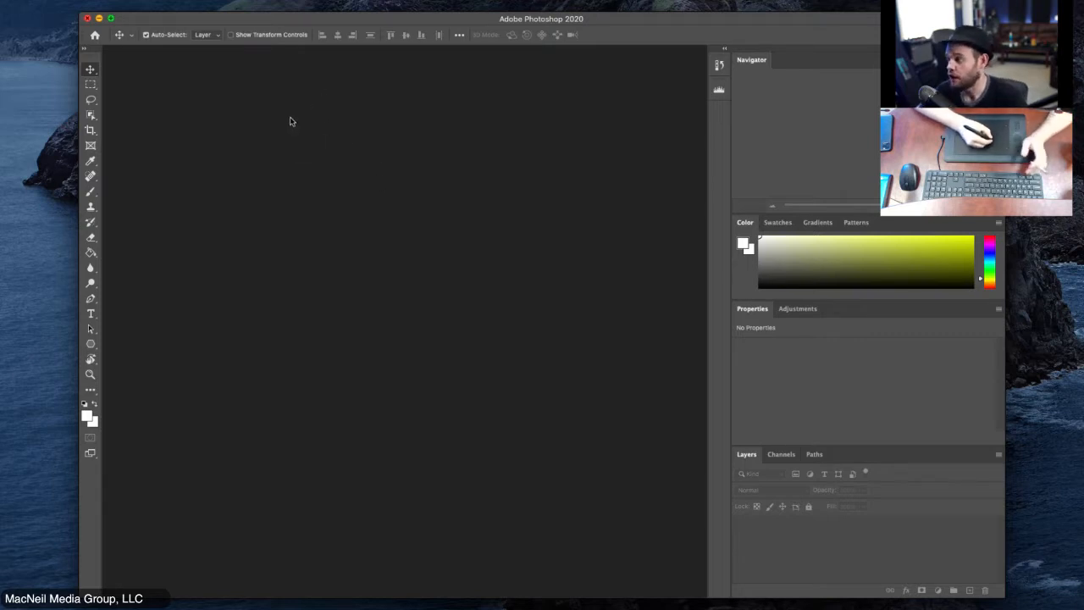
pyautogui.click(194, 17)
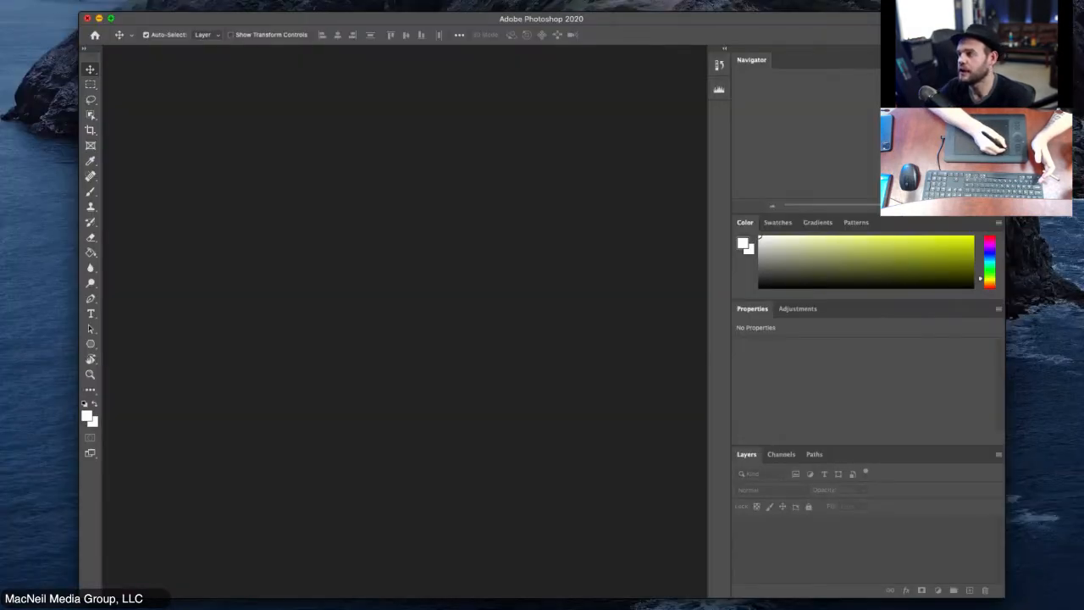
# Step: Start a new document and name it "mandala"
pyautogui.click(44, 4)
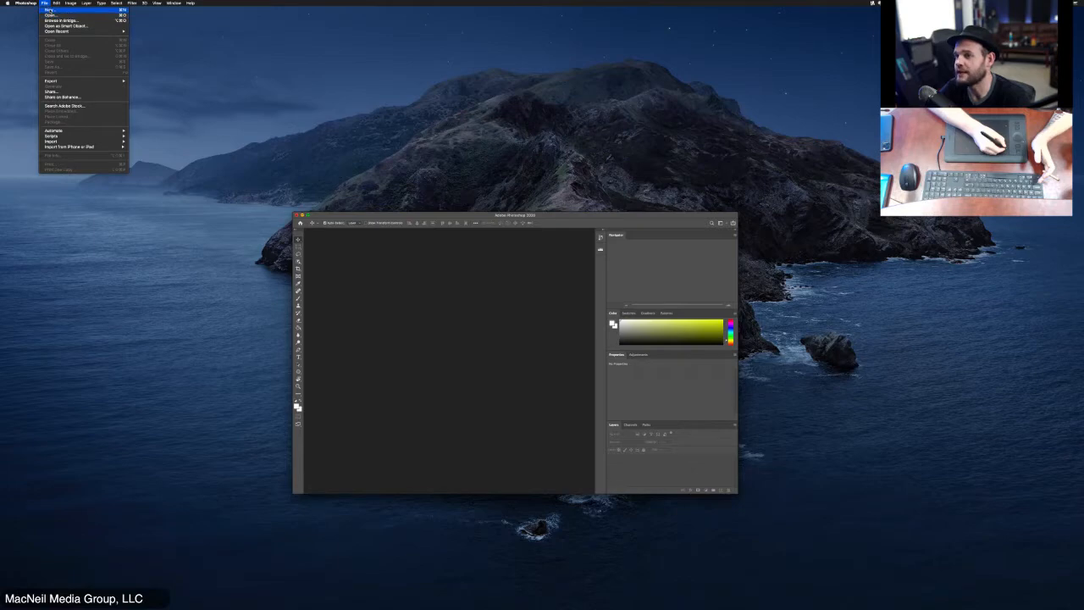
pyautogui.click(49, 10)
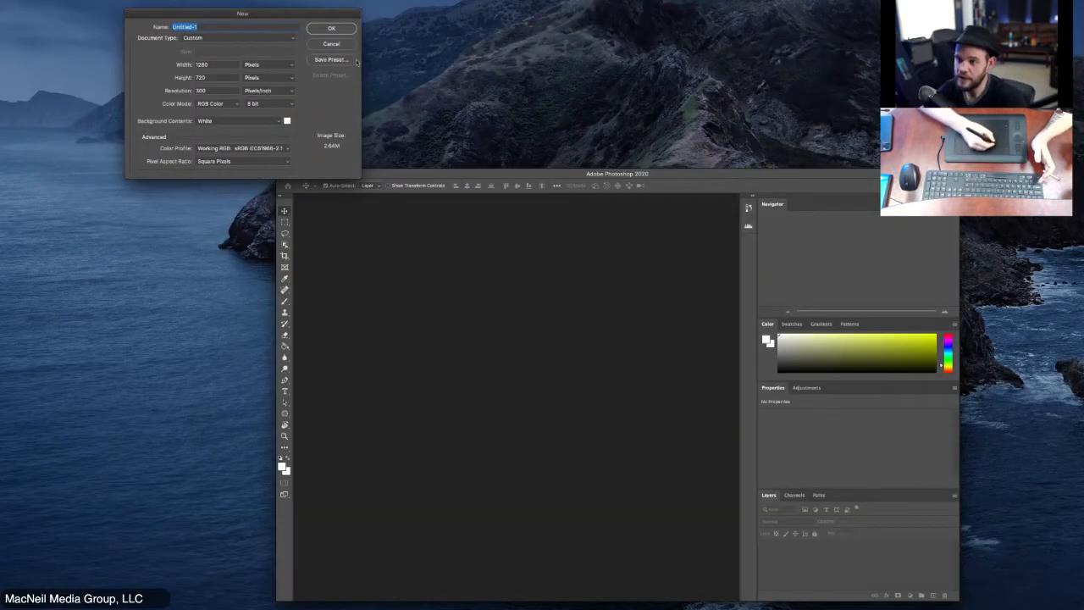
pyautogui.moveTo(233, 17); pyautogui.dragTo(411, 277)
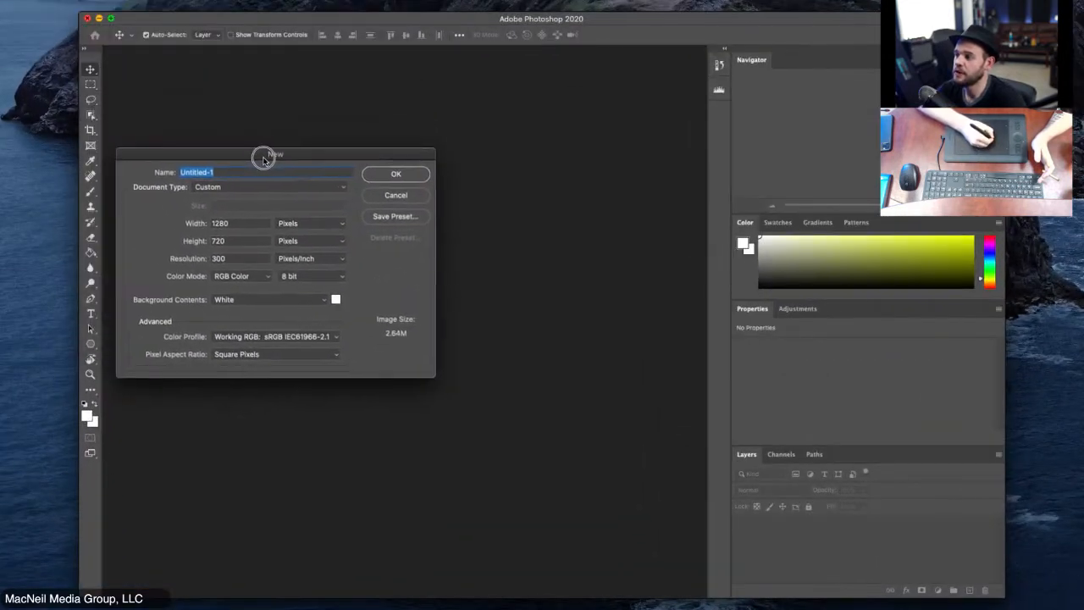
pyautogui.moveTo(263, 159); pyautogui.dragTo(346, 204)
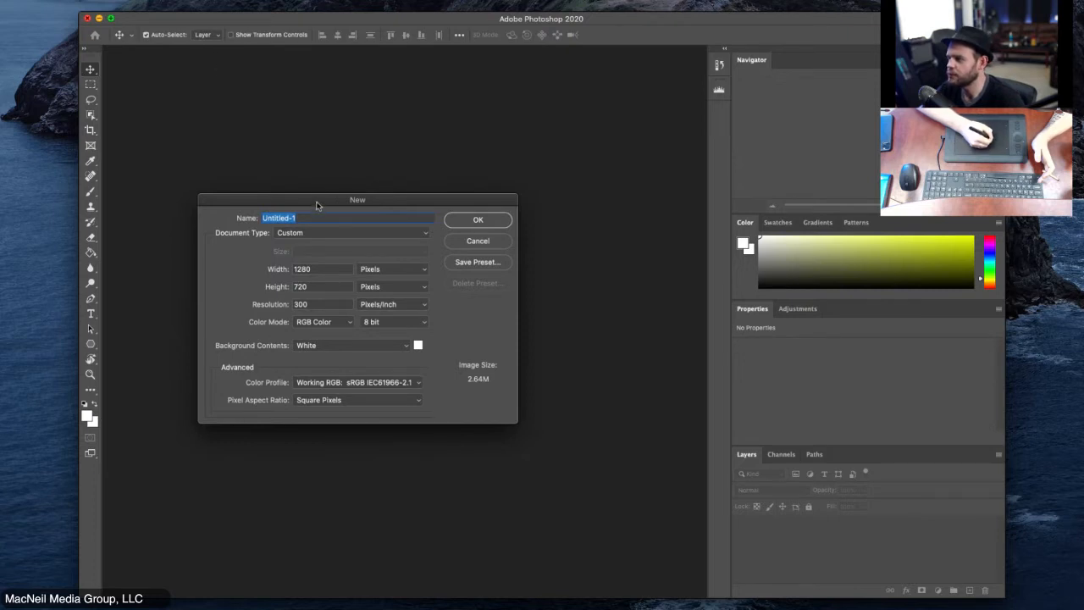
pyautogui.moveTo(318, 201); pyautogui.dragTo(341, 167)
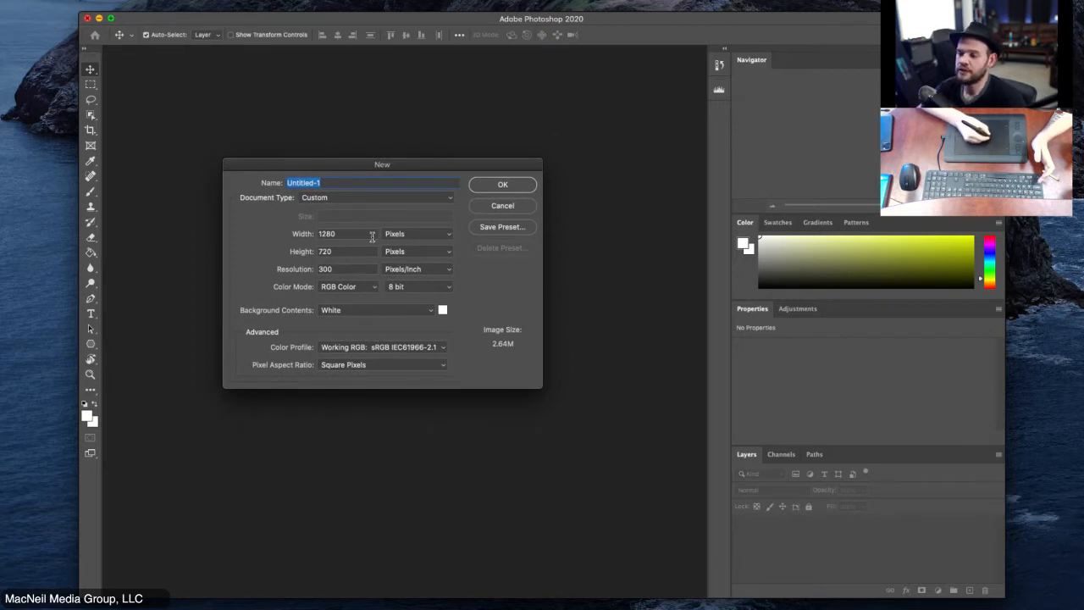
pyautogui.moveTo(371, 237); pyautogui.dragTo(310, 242)
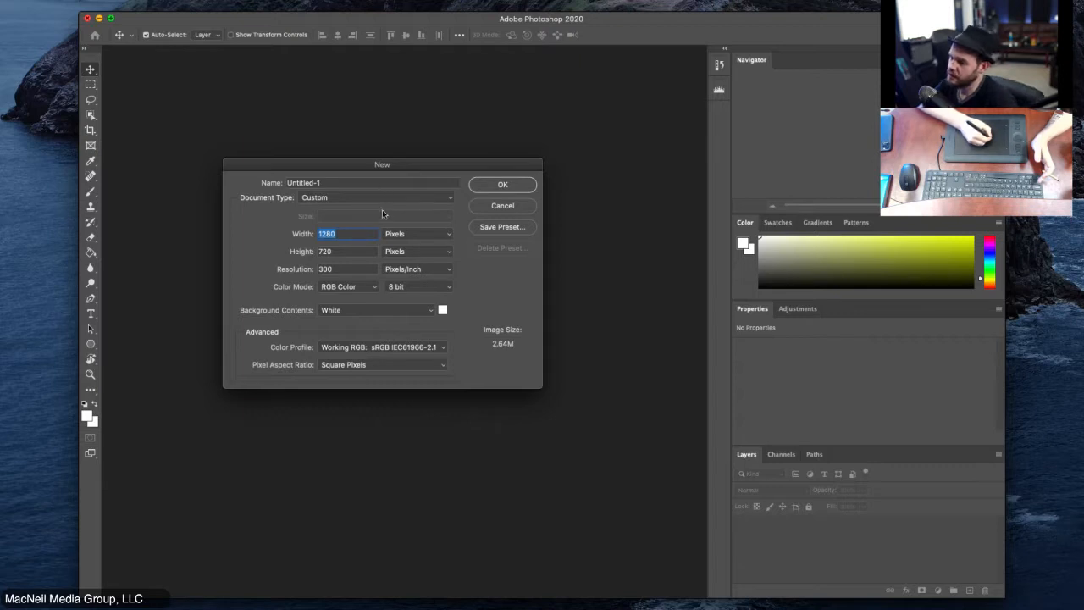
pyautogui.click(341, 182)
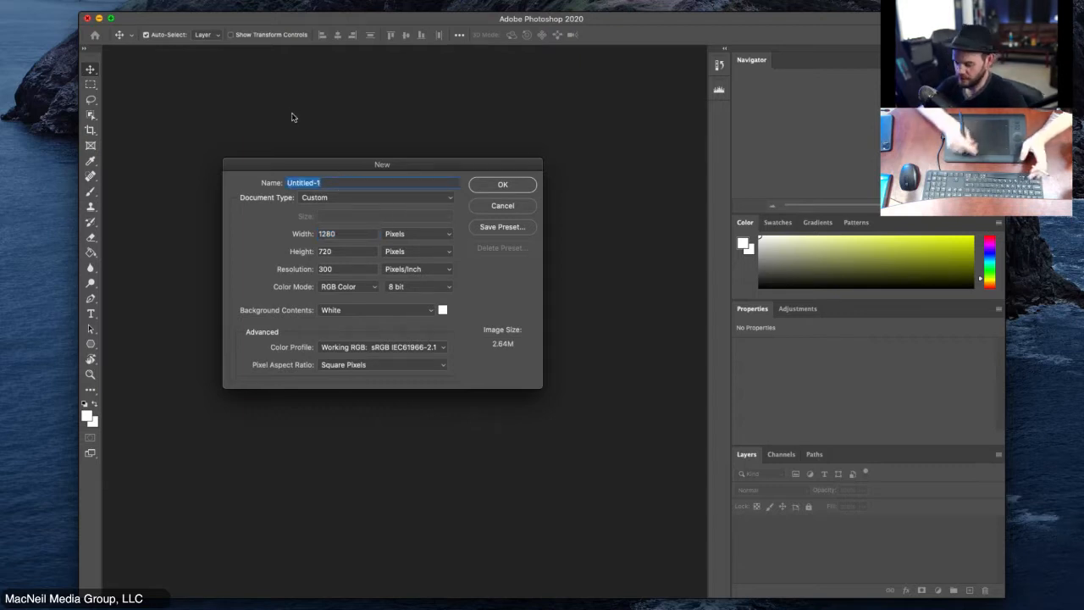
pyautogui.write('man')
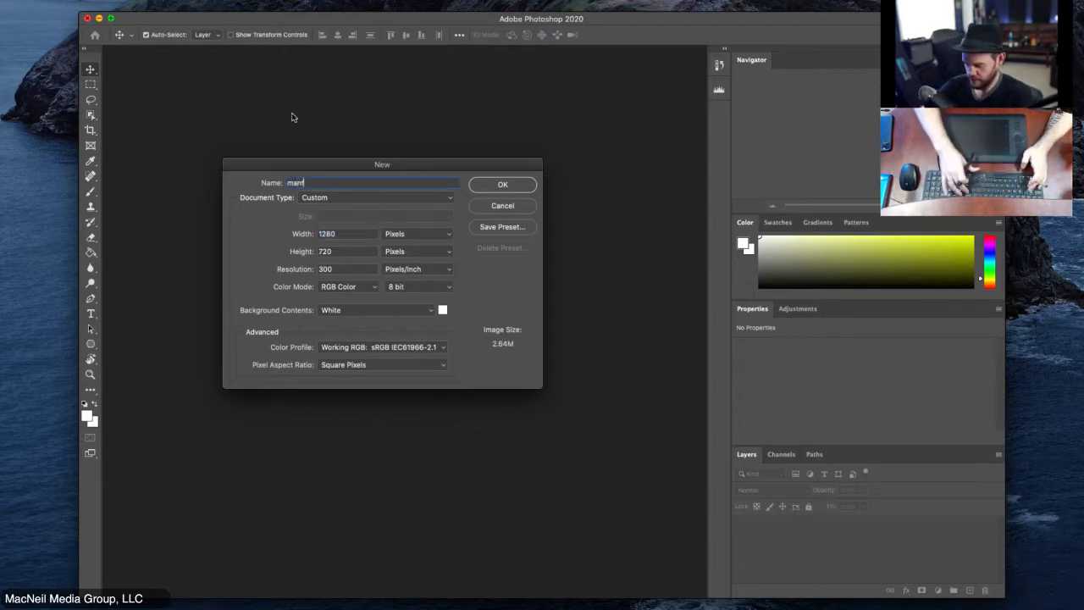
pyautogui.write('dala')
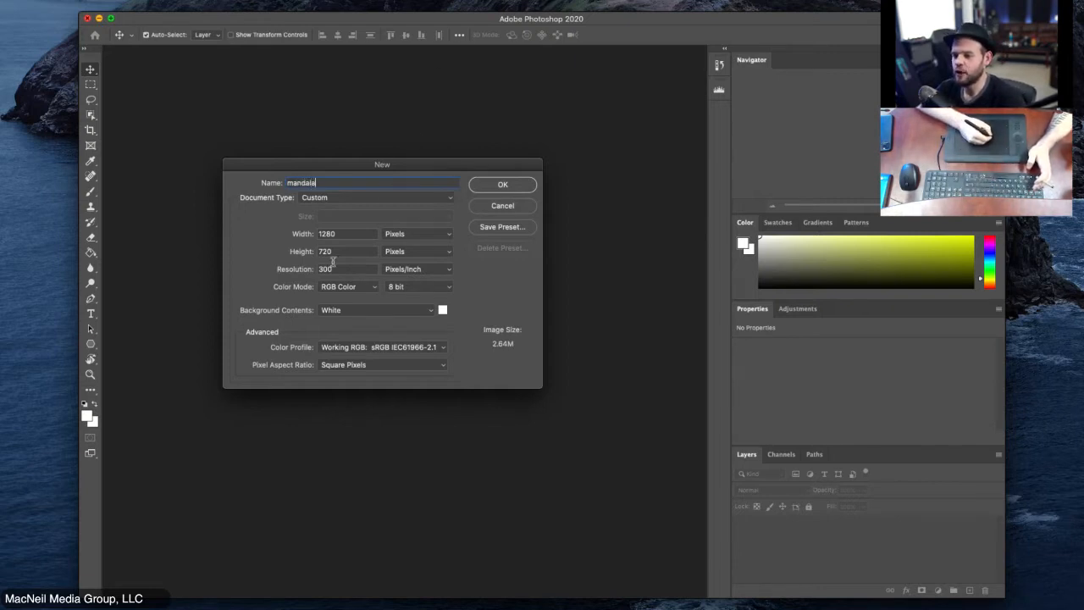
# Step: Set the new document's width to 2084 pixels and height to 2048 pixels, and create it
pyautogui.doubleClick(353, 235)
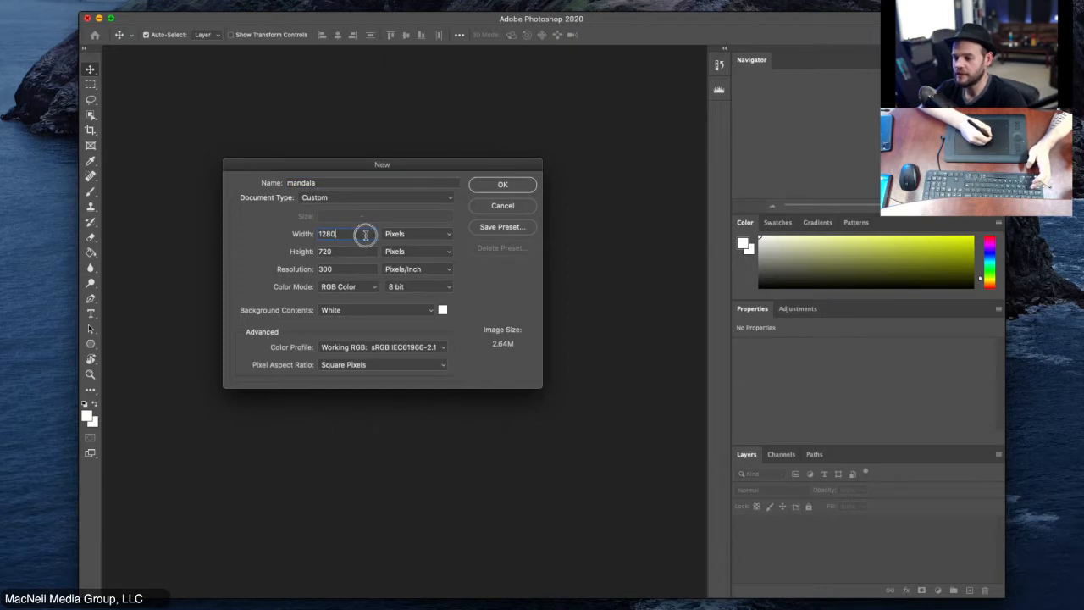
pyautogui.write('208')
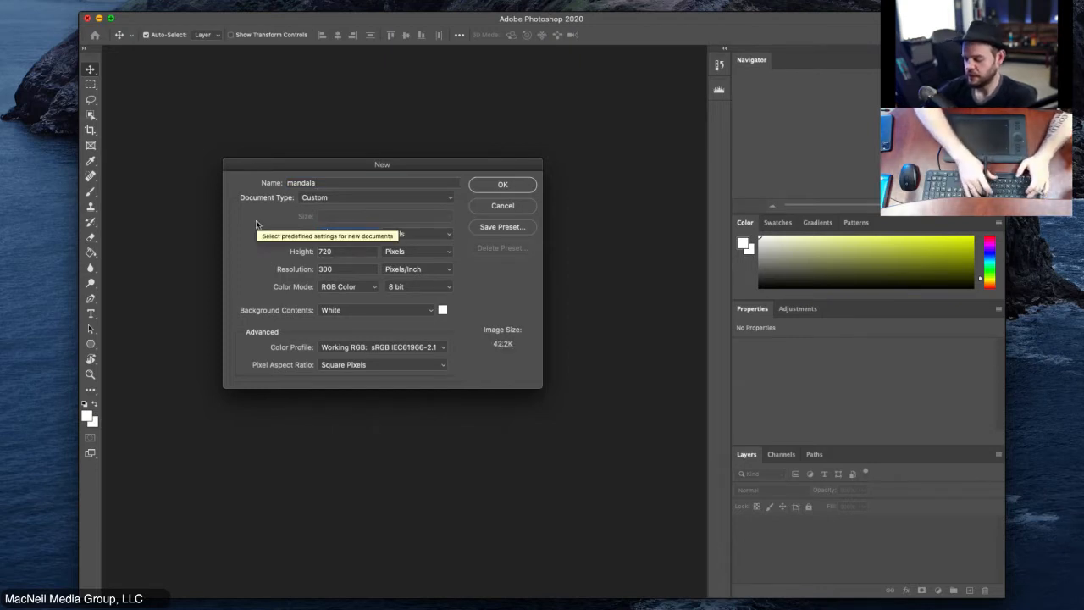
pyautogui.write('3')
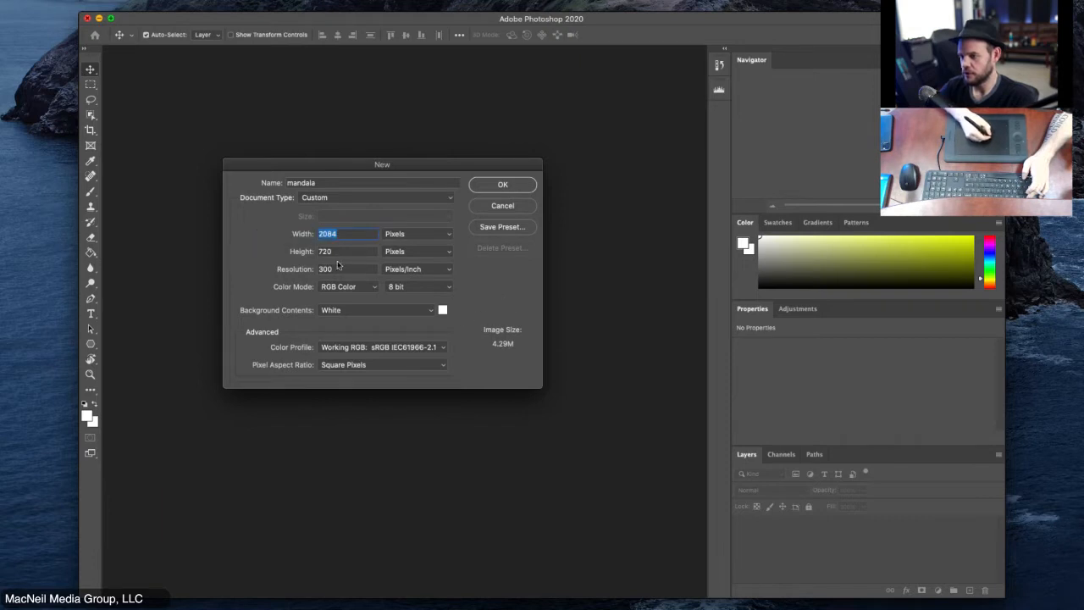
pyautogui.moveTo(349, 246); pyautogui.dragTo(315, 247)
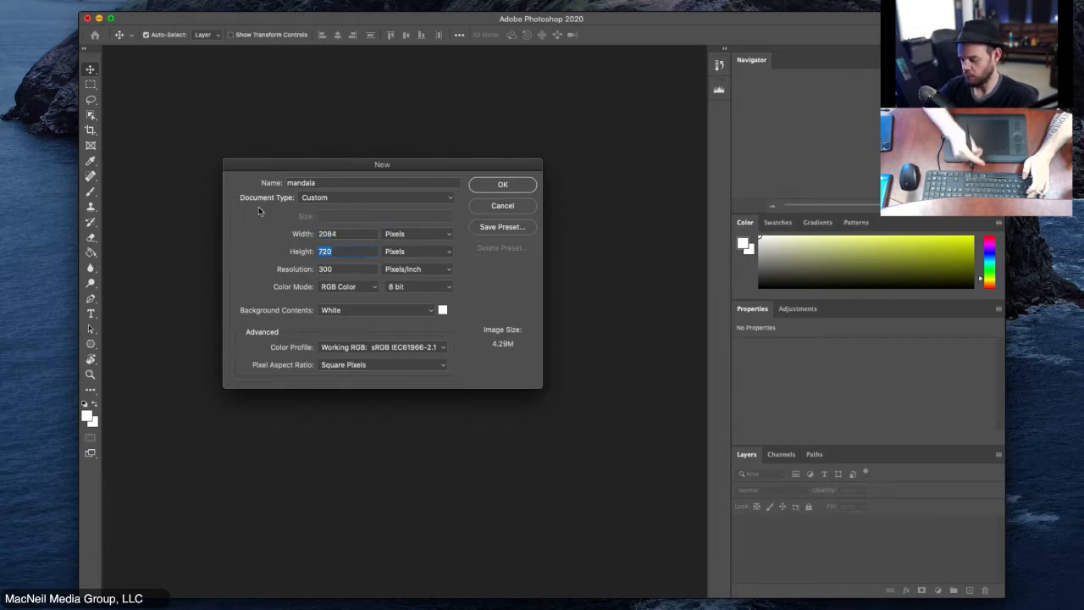
pyautogui.write('2')
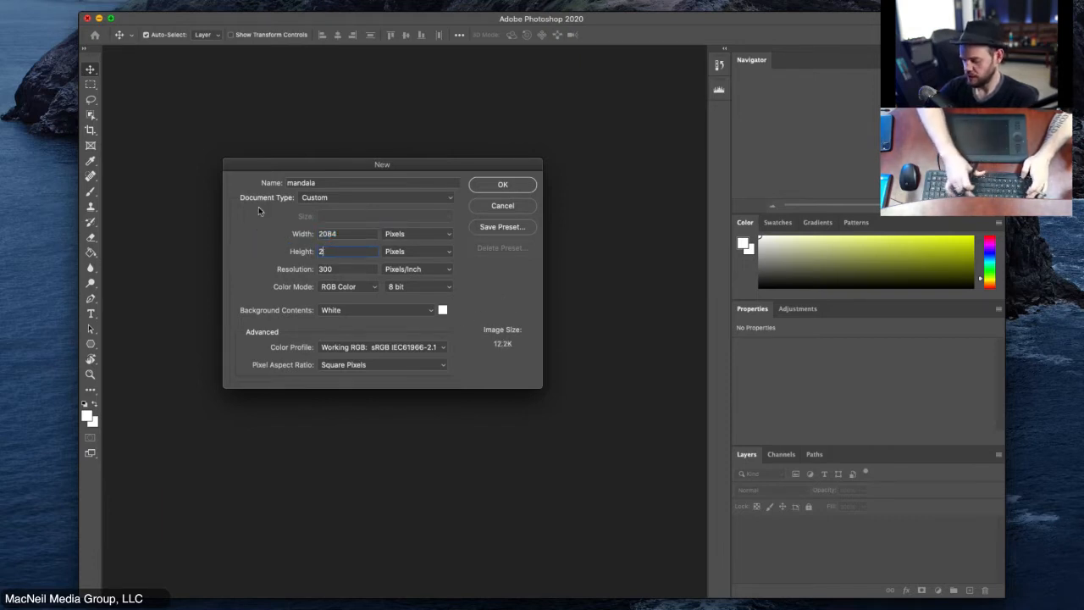
pyautogui.write('048')
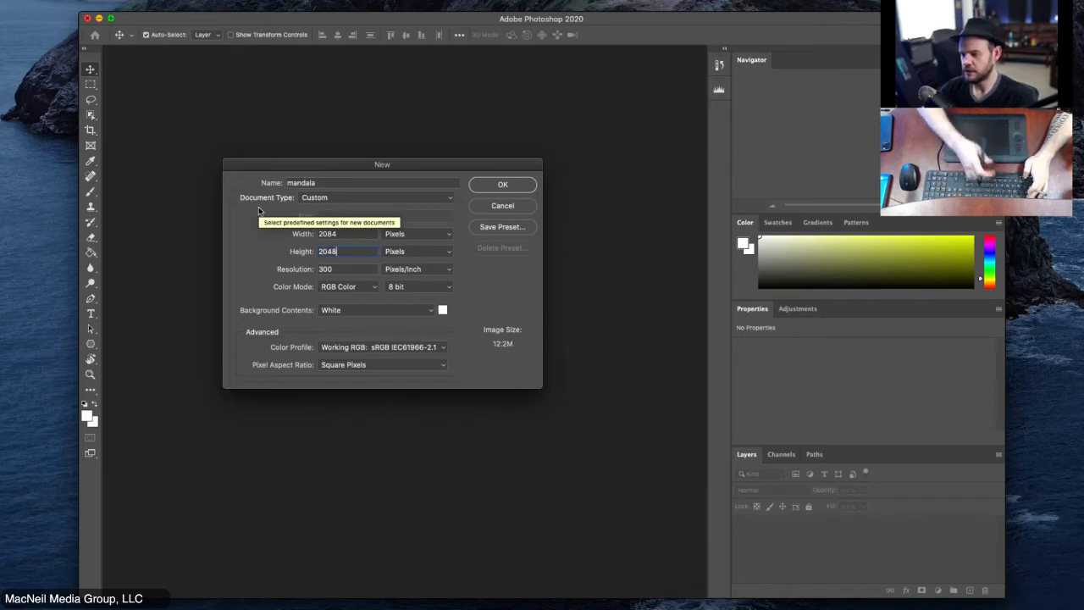
pyautogui.click(260, 252)
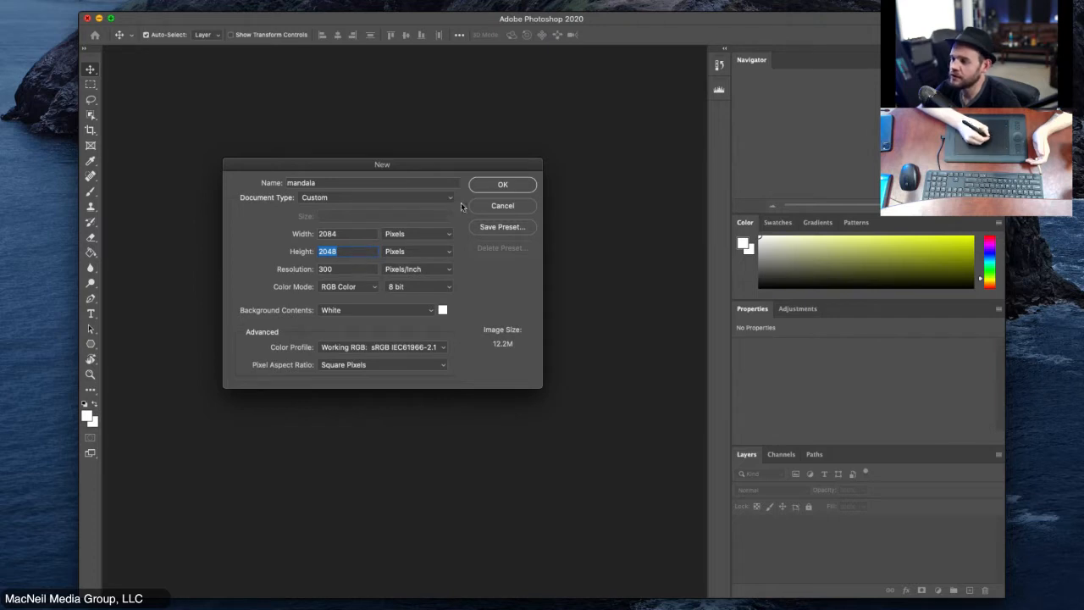
pyautogui.click(503, 184)
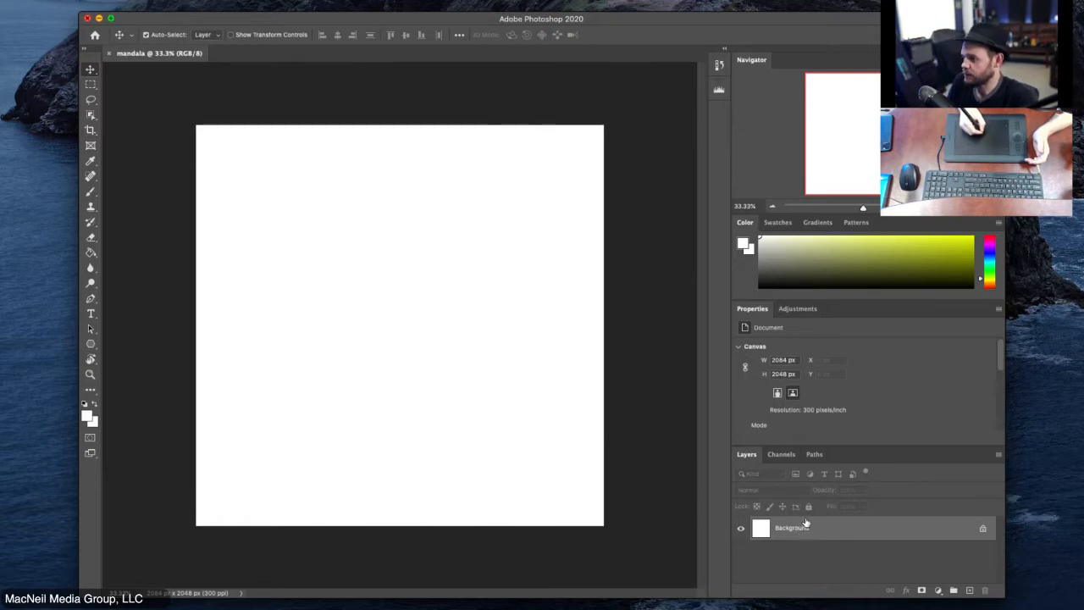
# Step: Set the foreground color to black and activate the Brush tool
pyautogui.moveTo(849, 267)
pyautogui.mouseDown()
pyautogui.moveTo(905, 242)
pyautogui.moveTo(759, 315)
pyautogui.mouseUp()
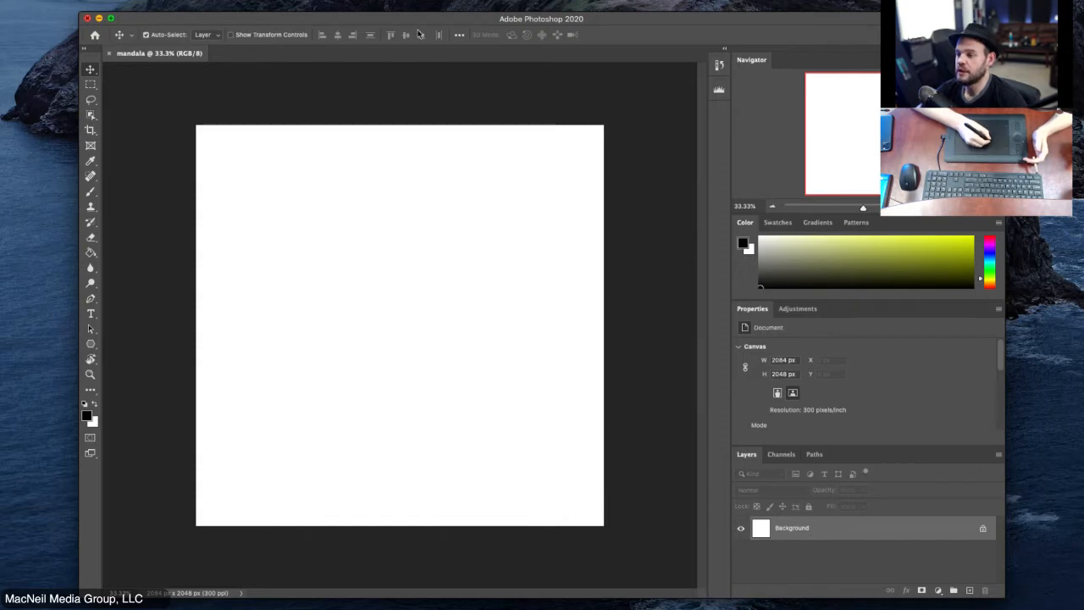
pyautogui.moveTo(428, 22); pyautogui.dragTo(427, 23)
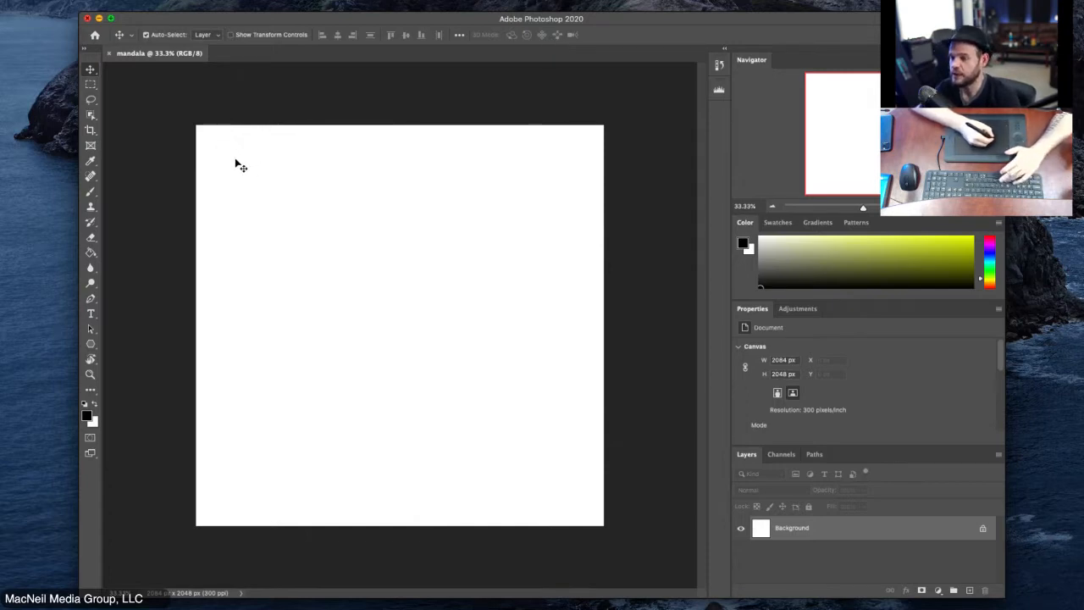
pyautogui.press('b')
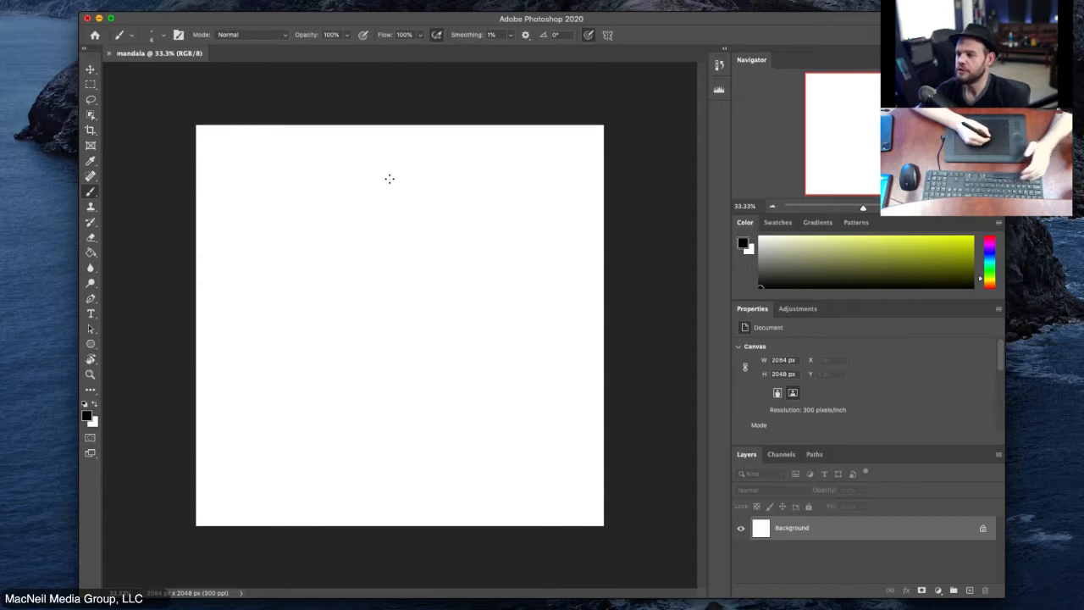
# Step: Scribble a few test strokes across the canvas with the brush and undo them
pyautogui.moveTo(400, 163)
pyautogui.mouseDown()
pyautogui.moveTo(394, 220)
pyautogui.moveTo(418, 219)
pyautogui.moveTo(448, 257)
pyautogui.moveTo(473, 336)
pyautogui.moveTo(417, 313)
pyautogui.moveTo(397, 332)
pyautogui.moveTo(387, 382)
pyautogui.moveTo(360, 294)
pyautogui.moveTo(399, 369)
pyautogui.moveTo(388, 301)
pyautogui.moveTo(463, 349)
pyautogui.moveTo(672, 322)
pyautogui.moveTo(581, 290)
pyautogui.mouseUp()
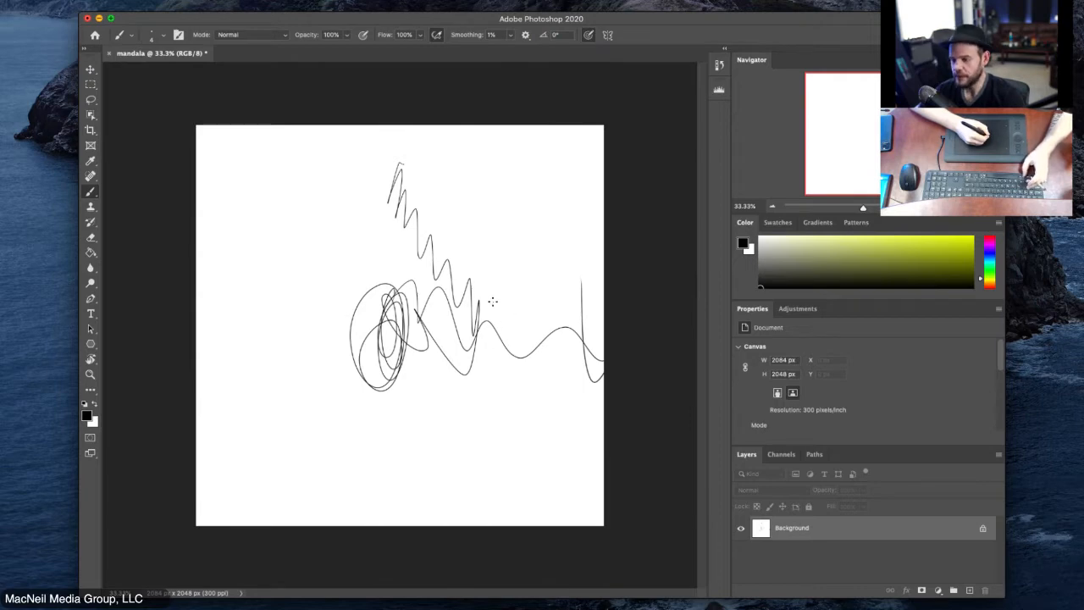
pyautogui.press('super+z')
pyautogui.press('super+z')
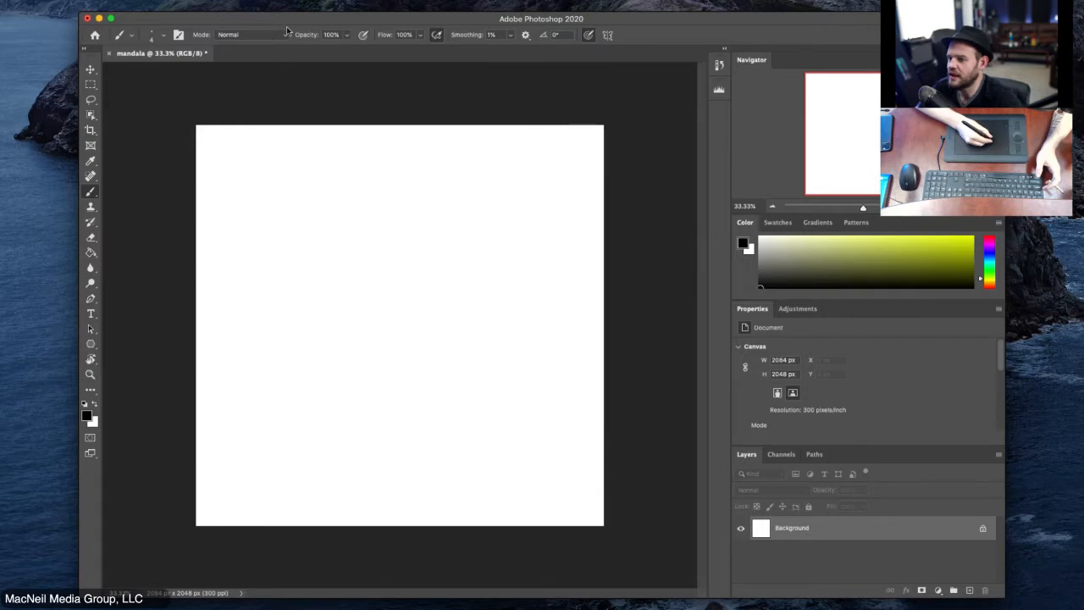
# Step: Examine the Brush Settings for the current brush tip
pyautogui.click(180, 35)
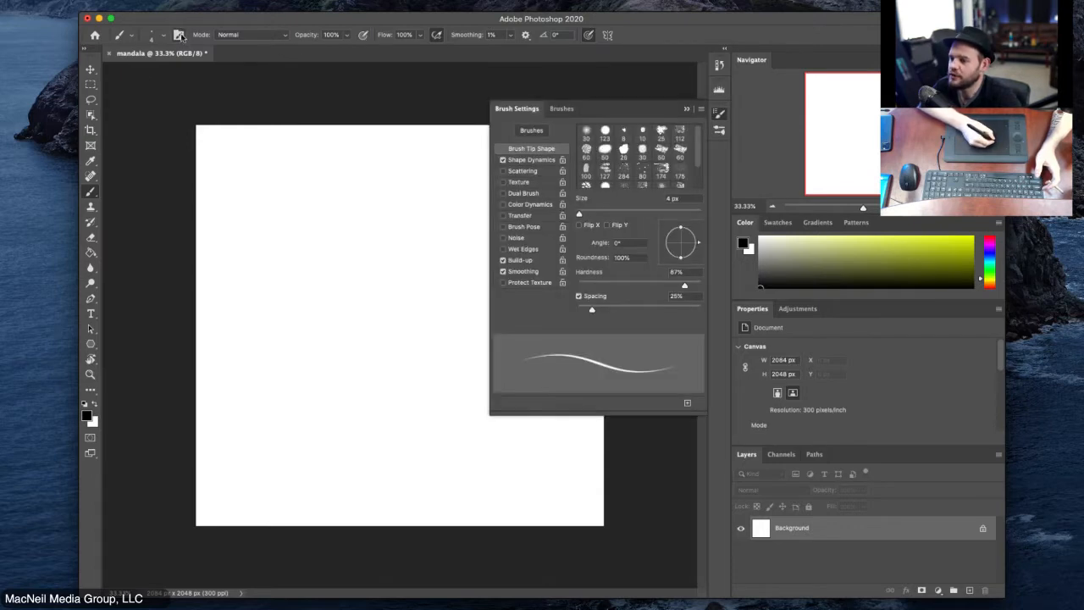
pyautogui.click(179, 35)
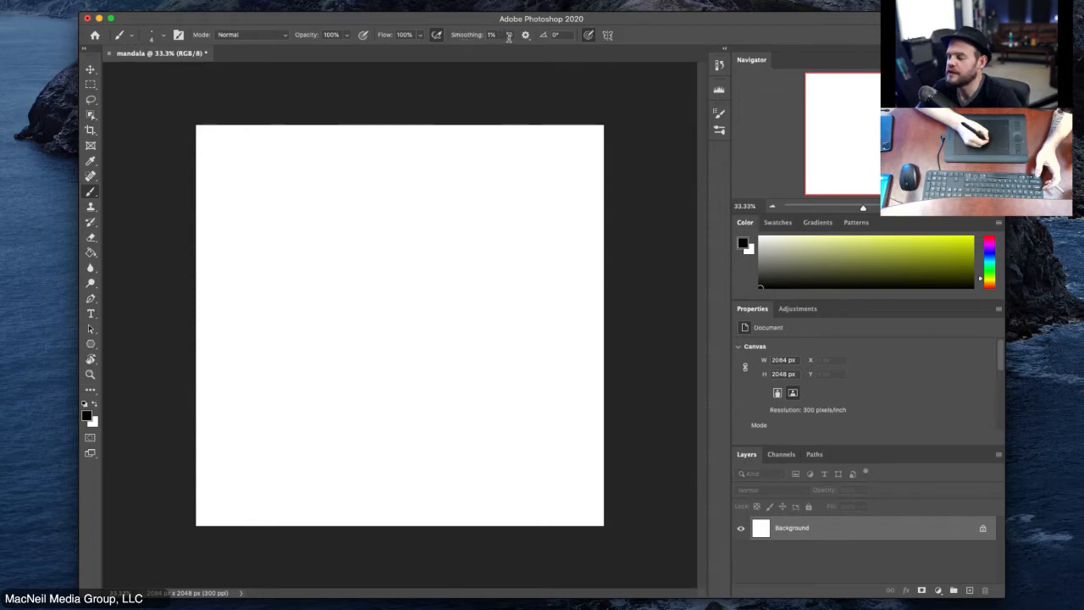
# Step: Turn on vertical paint symmetry and commit its axis scaled to about 98.55% and rotated about 0.16°
pyautogui.click(614, 39)
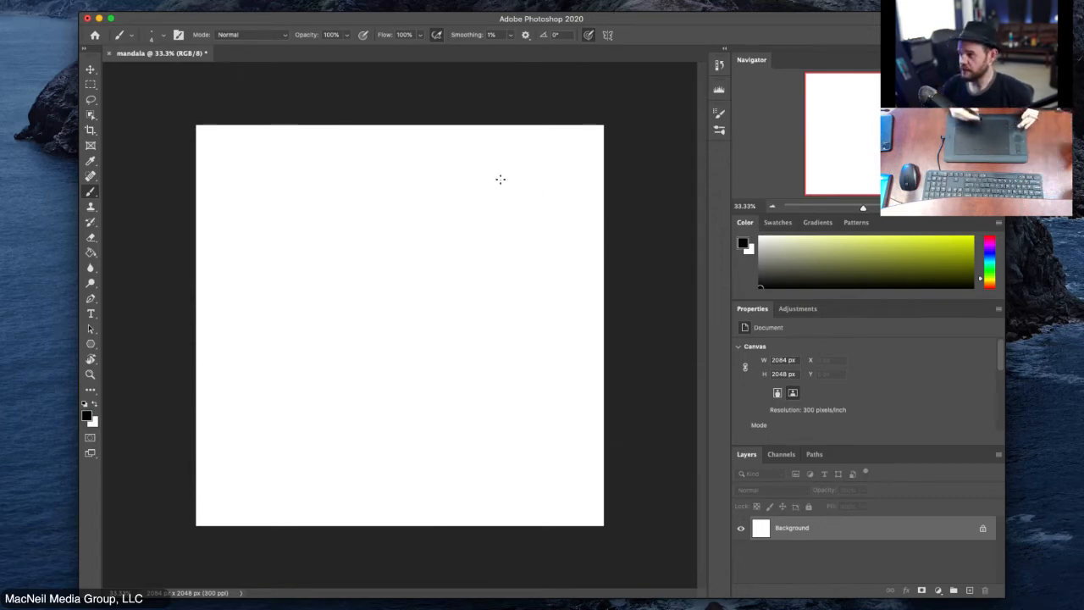
pyautogui.click(607, 36)
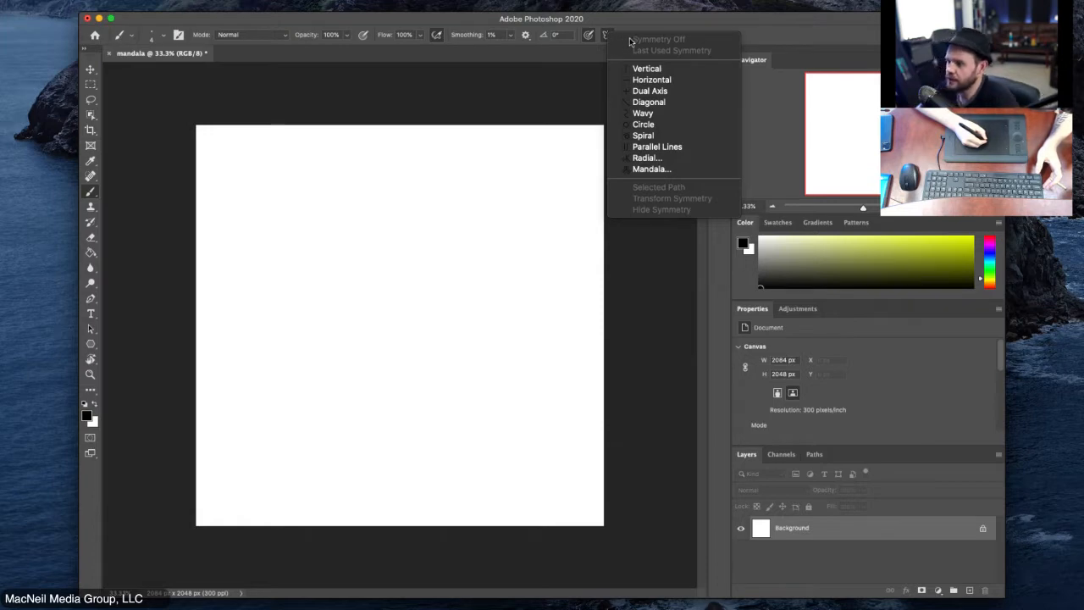
pyautogui.click(684, 71)
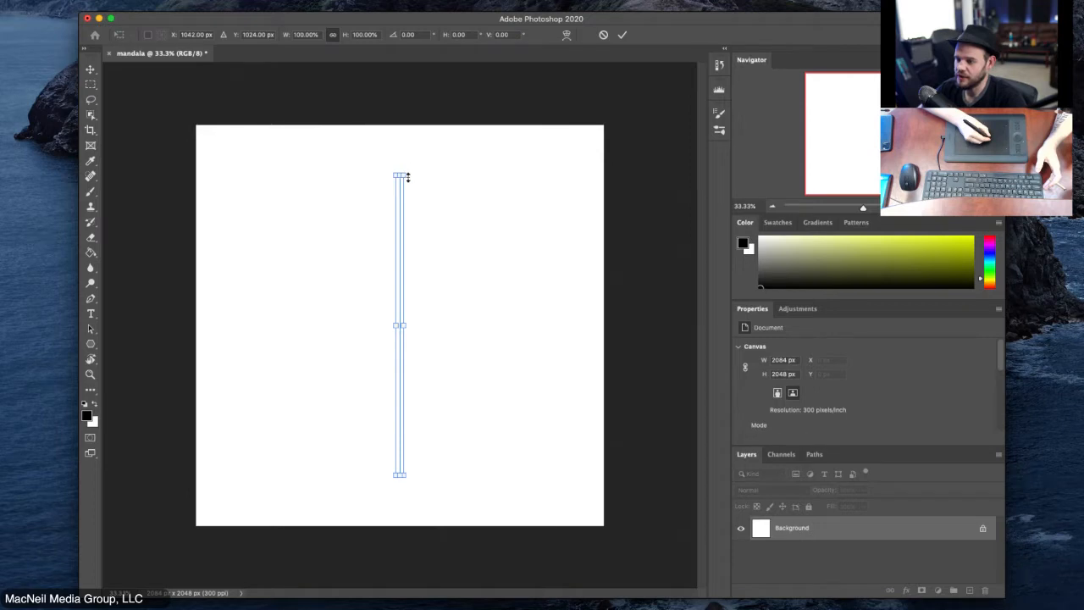
pyautogui.moveTo(404, 173)
pyautogui.mouseDown()
pyautogui.moveTo(427, 147)
pyautogui.moveTo(420, 179)
pyautogui.mouseUp()
pyautogui.moveTo(450, 229)
pyautogui.mouseDown()
pyautogui.moveTo(416, 198)
pyautogui.moveTo(364, 222)
pyautogui.moveTo(353, 270)
pyautogui.moveTo(353, 249)
pyautogui.moveTo(425, 215)
pyautogui.moveTo(364, 210)
pyautogui.moveTo(339, 240)
pyautogui.moveTo(385, 196)
pyautogui.moveTo(479, 225)
pyautogui.moveTo(452, 203)
pyautogui.moveTo(465, 199)
pyautogui.moveTo(460, 213)
pyautogui.mouseUp()
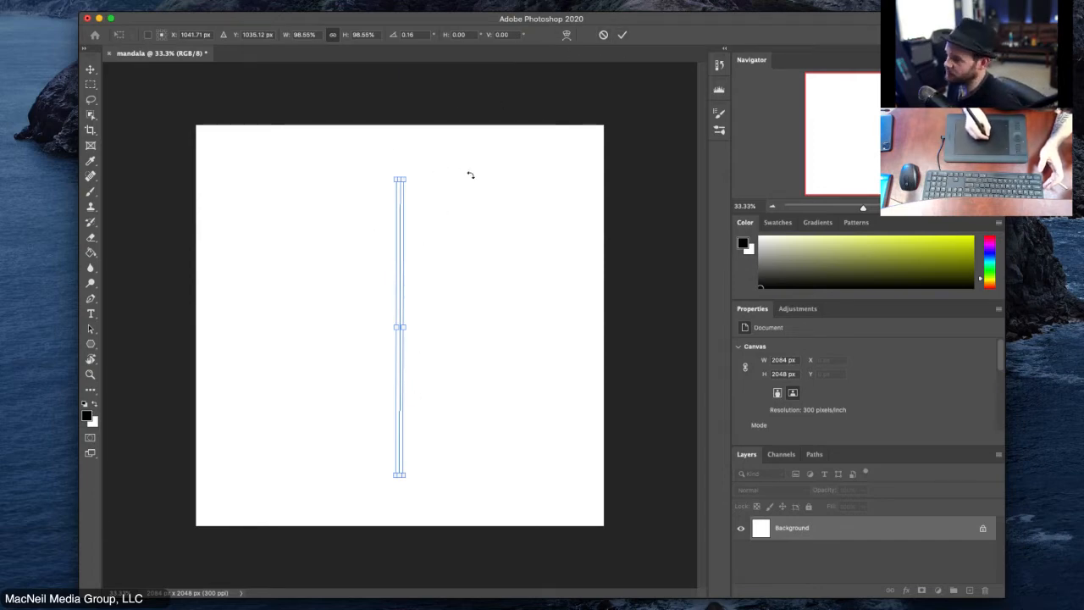
pyautogui.click(623, 35)
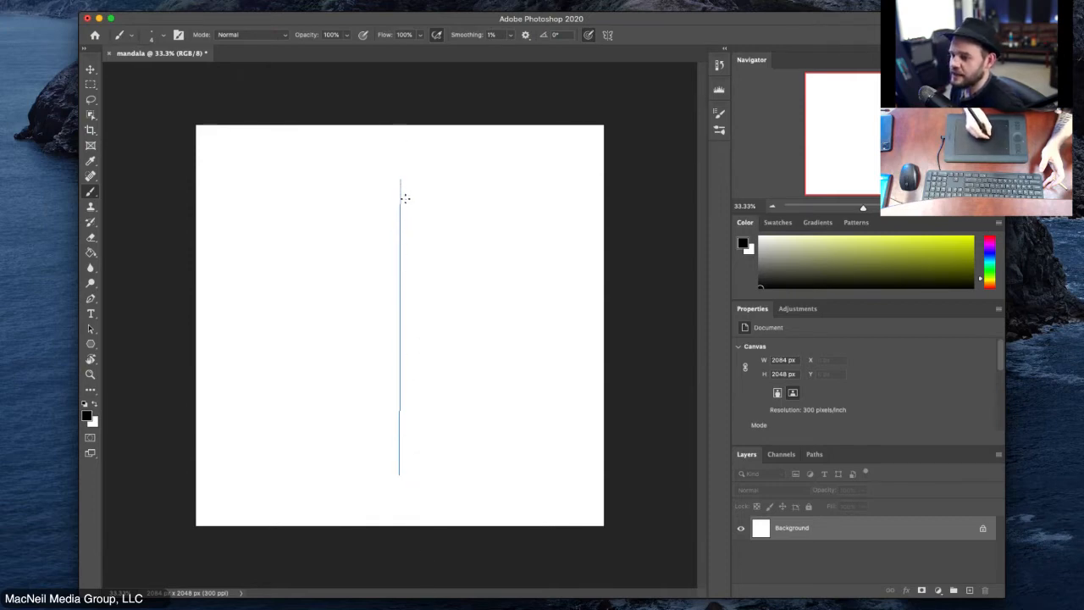
# Step: Paint a column of mirrored shapes along the vertical symmetry axis, from a heart-like curve at its upper end to a flared base
pyautogui.moveTo(401, 179)
pyautogui.mouseDown()
pyautogui.moveTo(431, 174)
pyautogui.moveTo(437, 196)
pyautogui.moveTo(406, 232)
pyautogui.moveTo(398, 225)
pyautogui.moveTo(404, 218)
pyautogui.moveTo(409, 288)
pyautogui.moveTo(397, 321)
pyautogui.moveTo(415, 340)
pyautogui.moveTo(394, 351)
pyautogui.moveTo(387, 378)
pyautogui.moveTo(404, 382)
pyautogui.moveTo(384, 424)
pyautogui.moveTo(418, 446)
pyautogui.moveTo(432, 479)
pyautogui.moveTo(420, 498)
pyautogui.moveTo(387, 500)
pyautogui.mouseUp()
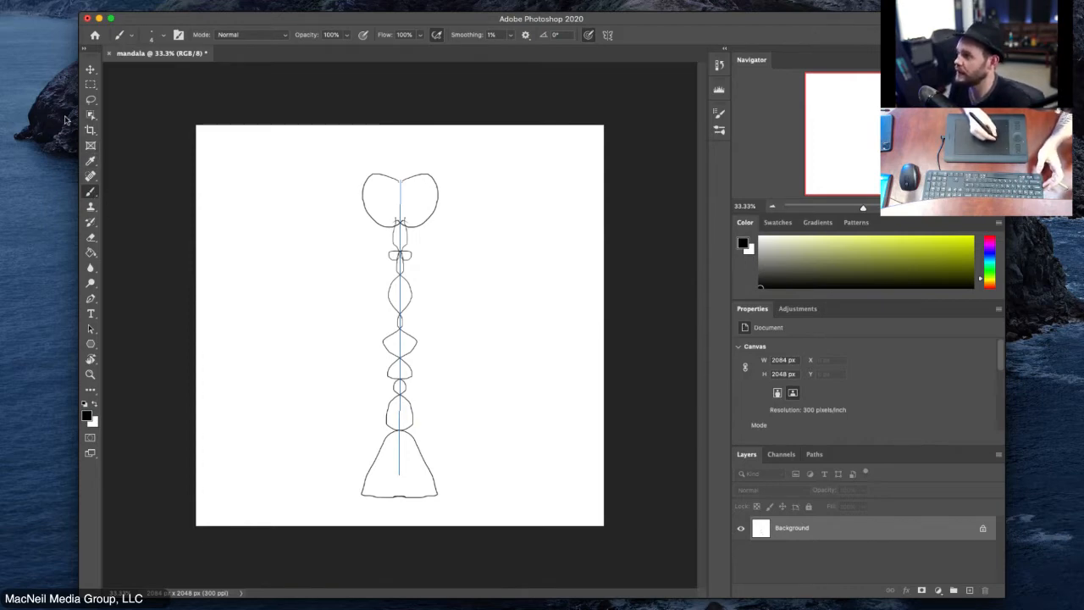
# Step: Activate the Paint Bucket tool with the foreground color as fill
pyautogui.click(91, 254)
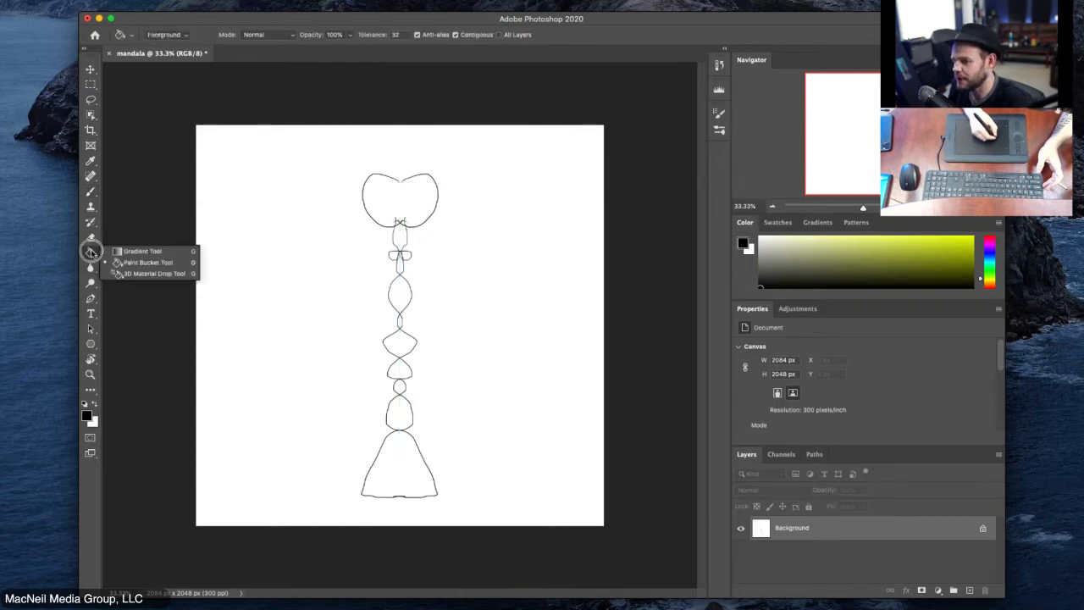
pyautogui.click(91, 255)
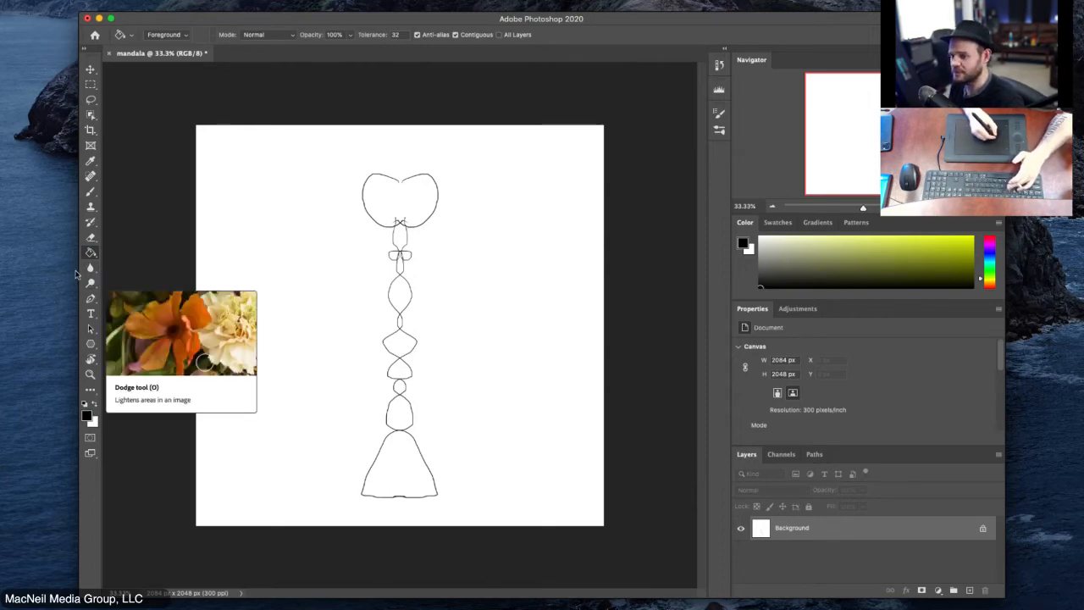
pyautogui.click(90, 252)
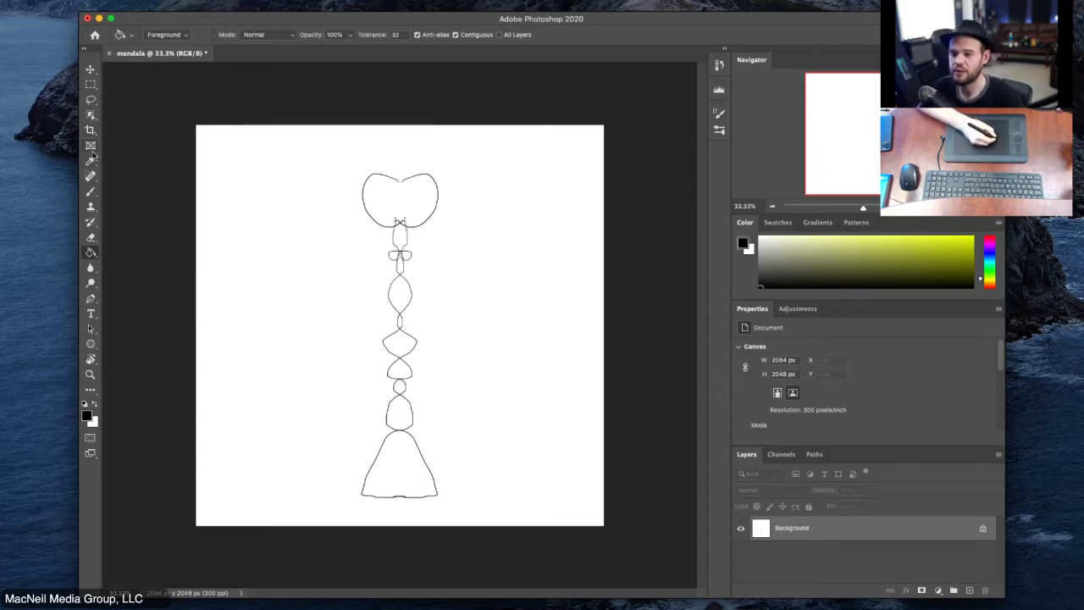
# Step: Try a black-to-white Gradient across the canvas, then undo it
pyautogui.click(92, 255)
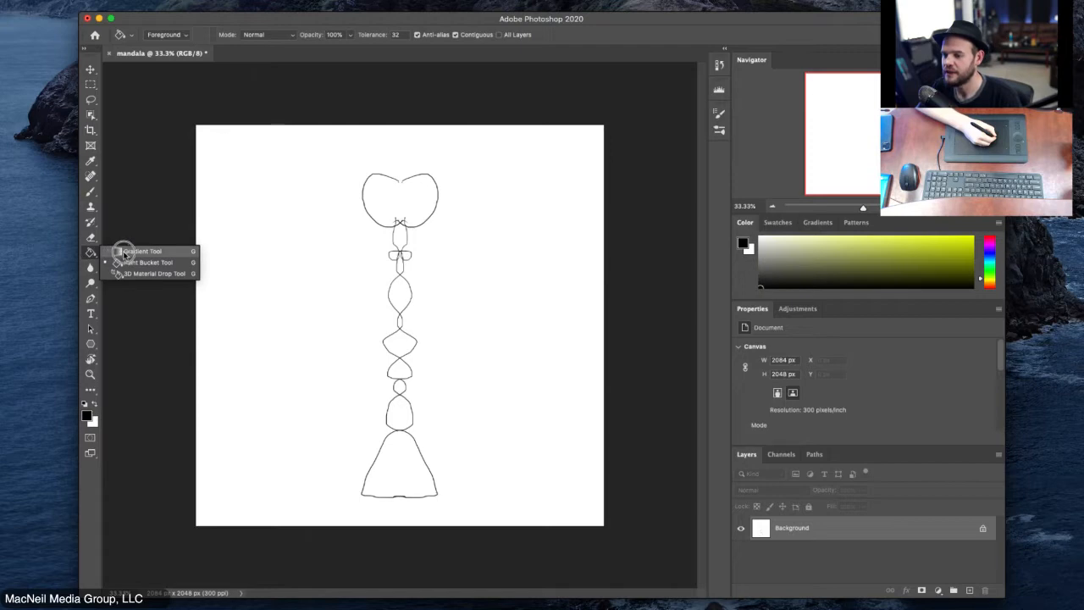
pyautogui.click(129, 250)
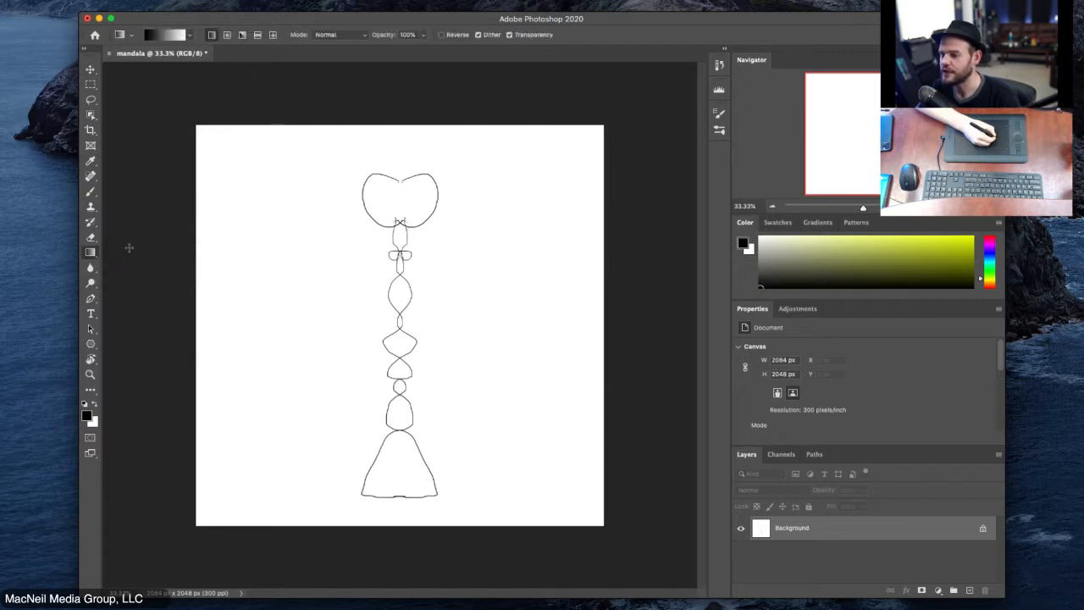
pyautogui.moveTo(305, 147)
pyautogui.mouseDown()
pyautogui.moveTo(317, 211)
pyautogui.moveTo(365, 309)
pyautogui.mouseUp()
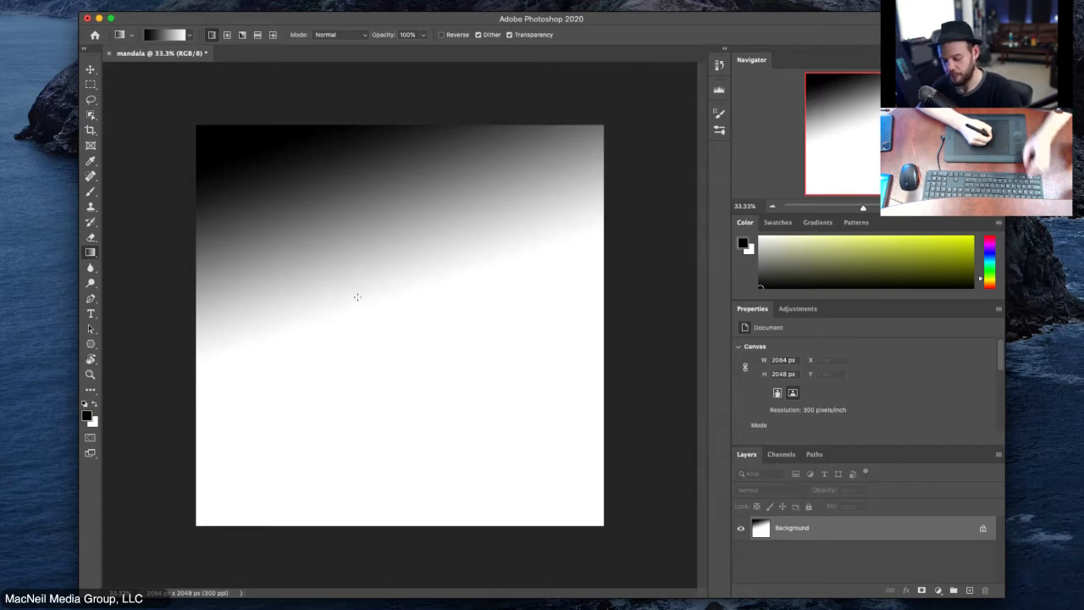
pyautogui.press('super+z')
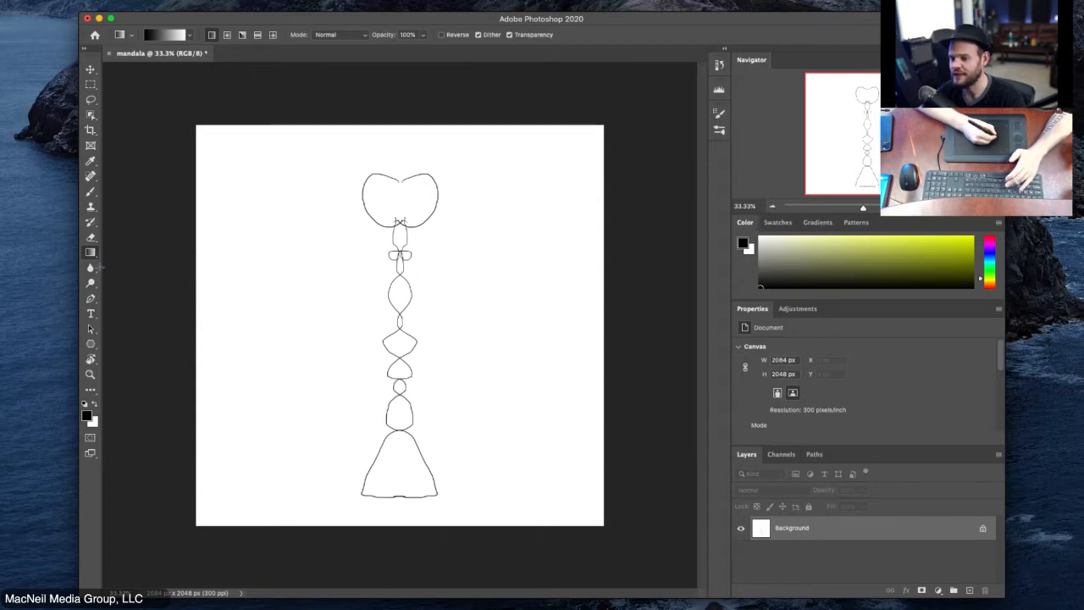
# Step: Fill the pointed oval, the dome and the rounded shape above the flared base with medium blue using the Paint Bucket
pyautogui.click(90, 255)
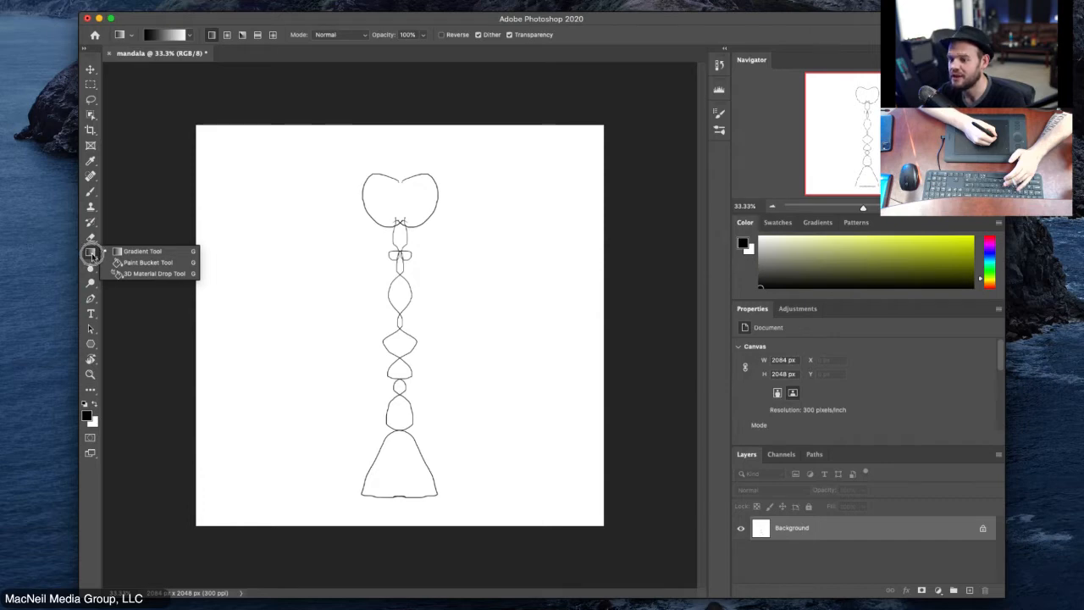
pyautogui.click(155, 267)
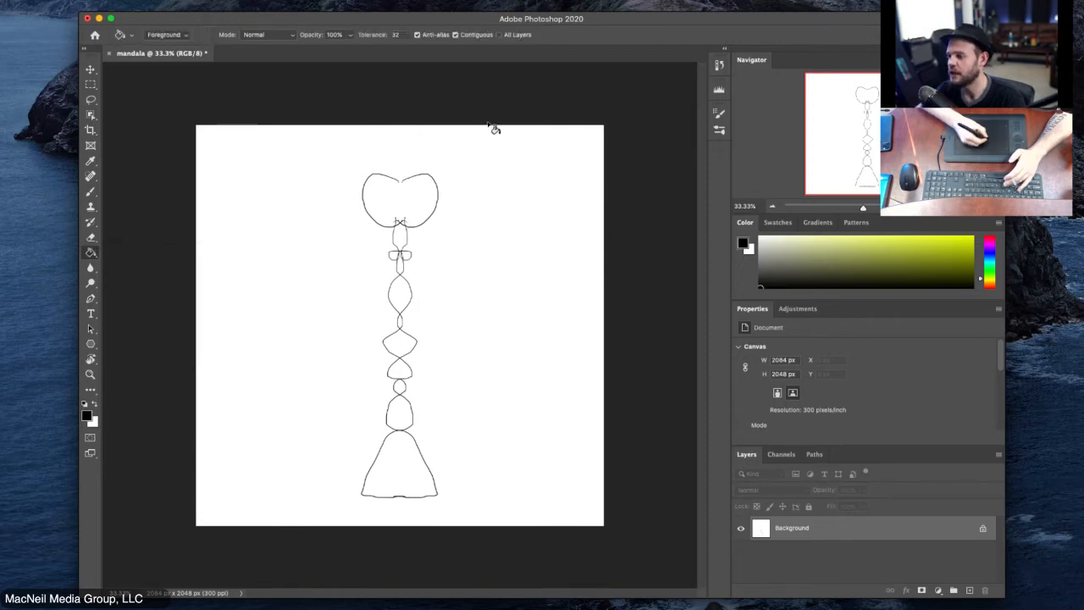
pyautogui.moveTo(885, 269); pyautogui.dragTo(907, 246)
pyautogui.moveTo(989, 263); pyautogui.dragTo(989, 255)
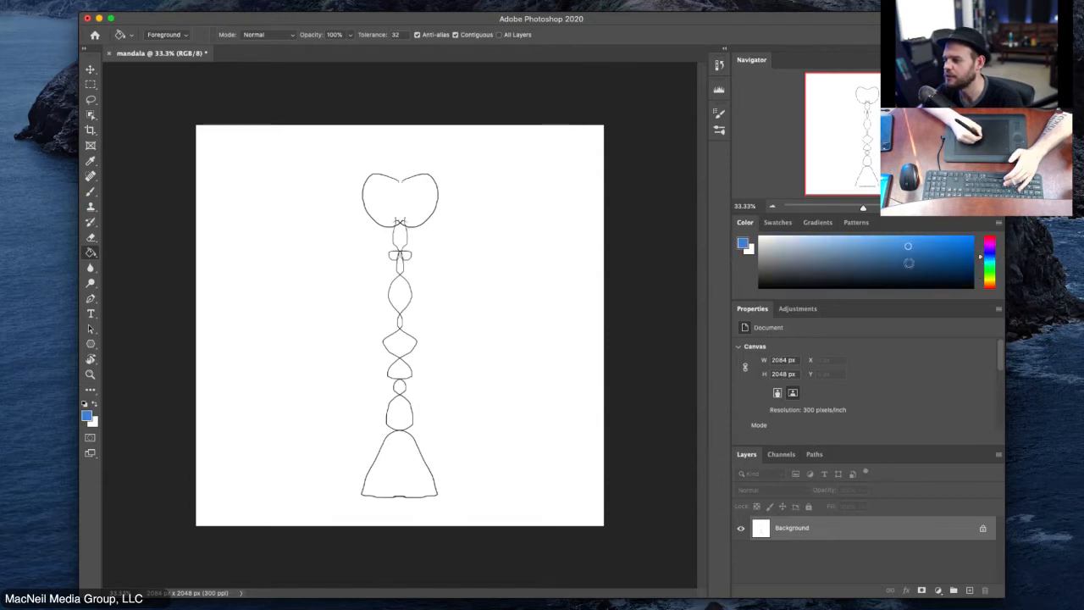
pyautogui.click(403, 298)
pyautogui.click(404, 372)
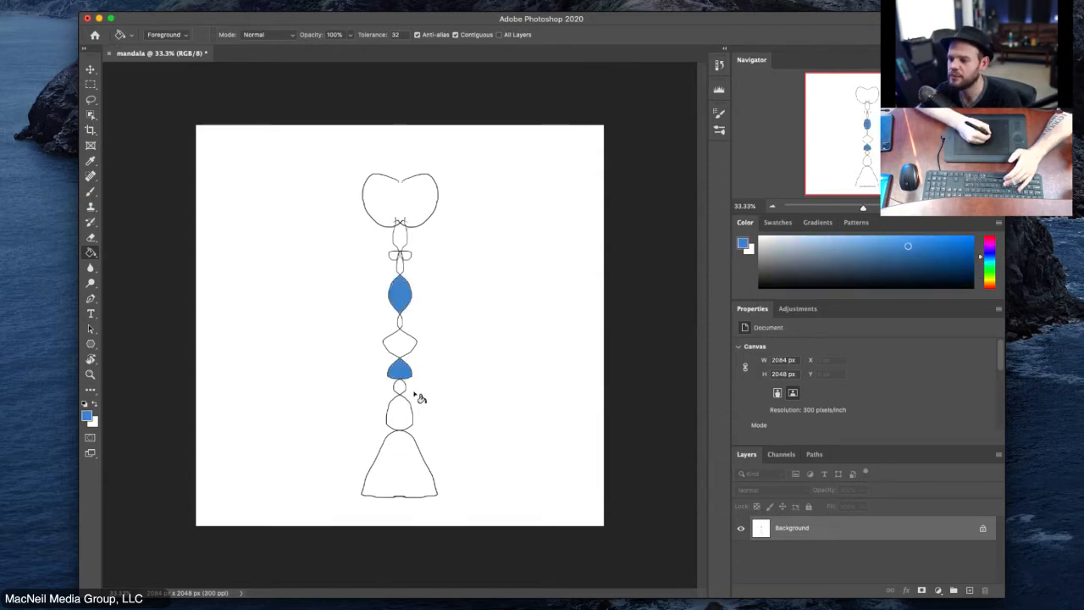
pyautogui.click(405, 415)
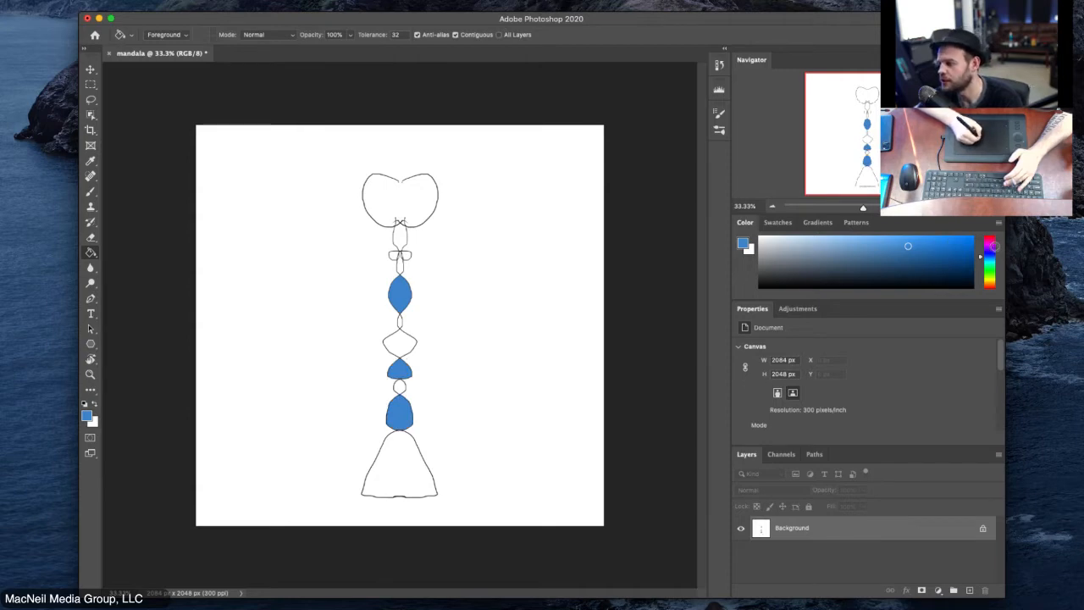
# Step: Fill the wide diamond, small circle, flared base and the two narrow shapes below the heart with magenta
pyautogui.click(992, 243)
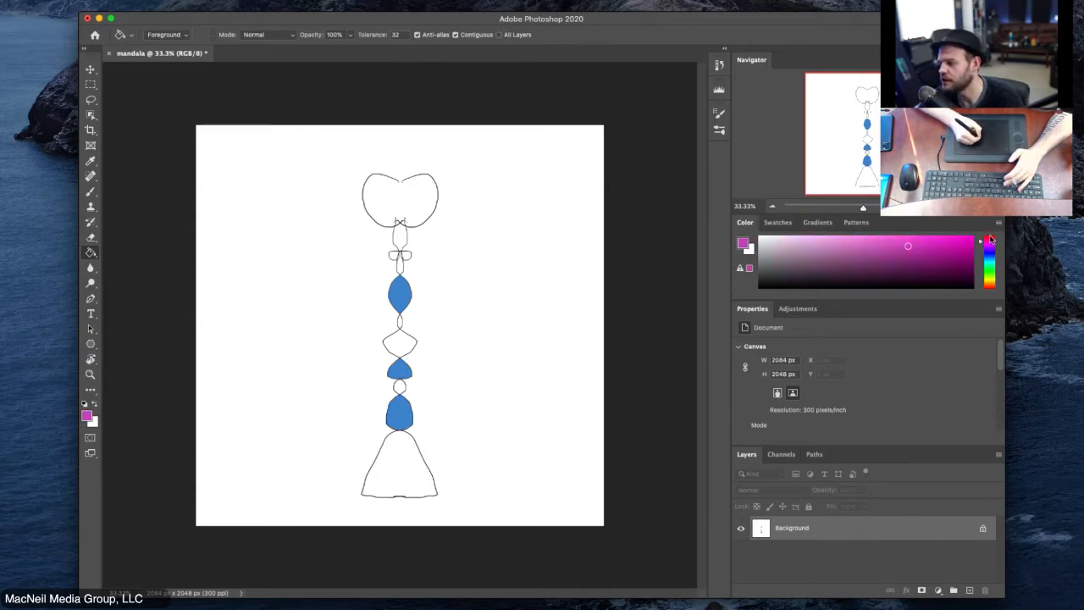
pyautogui.click(408, 346)
pyautogui.click(401, 390)
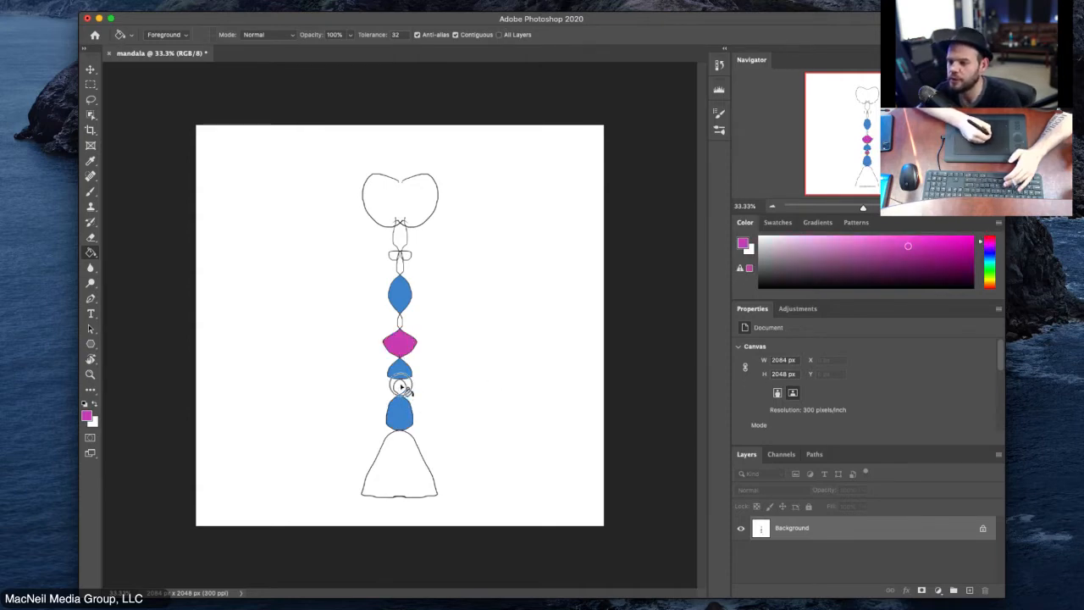
pyautogui.click(417, 462)
pyautogui.click(400, 236)
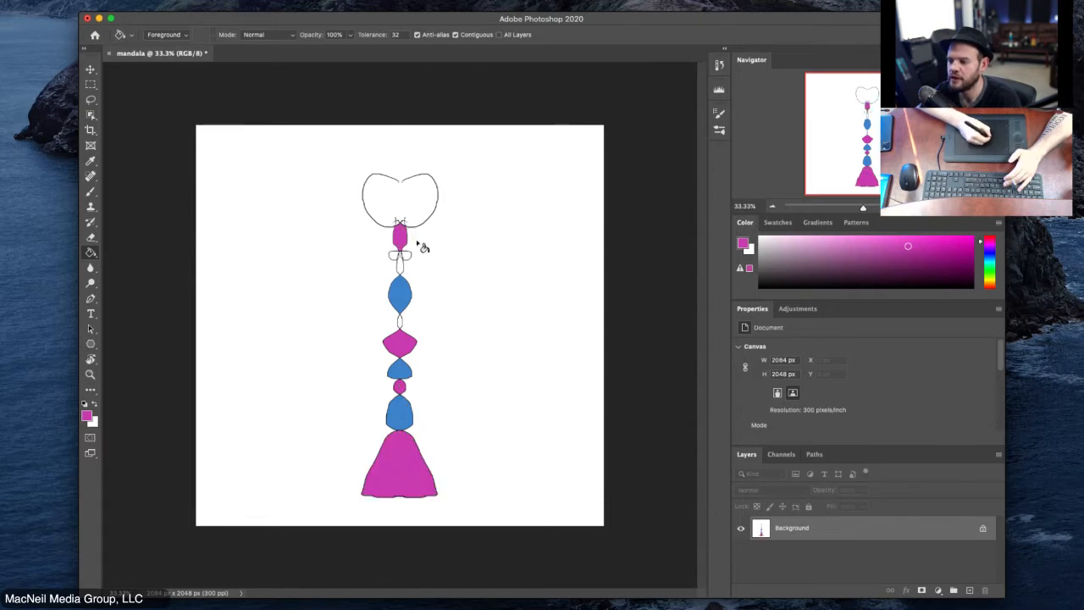
pyautogui.click(401, 268)
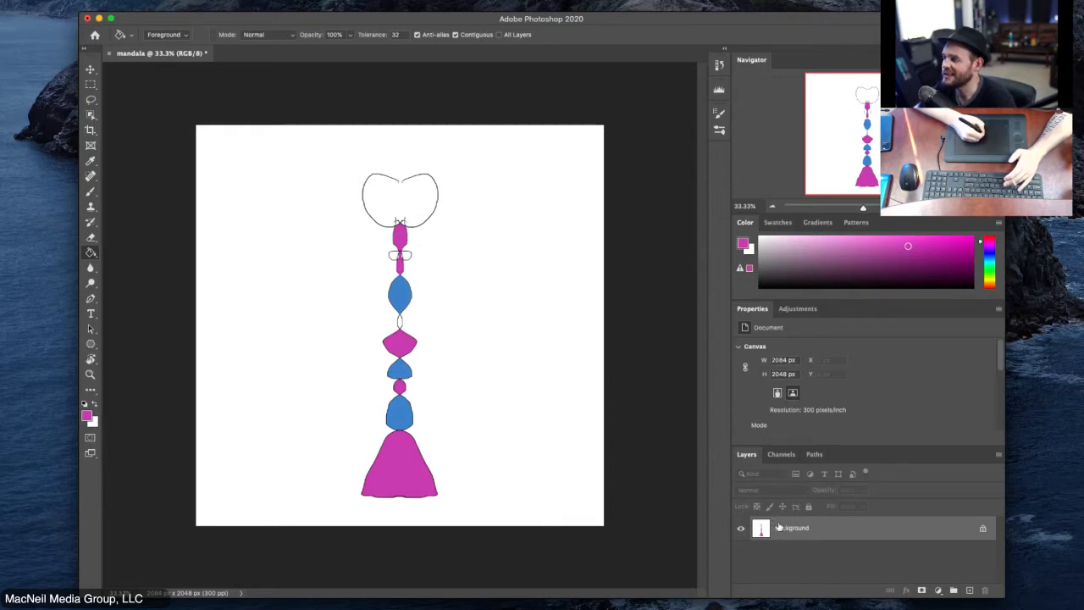
# Step: Unlock the Background layer and add a new empty layer above it
pyautogui.click(982, 529)
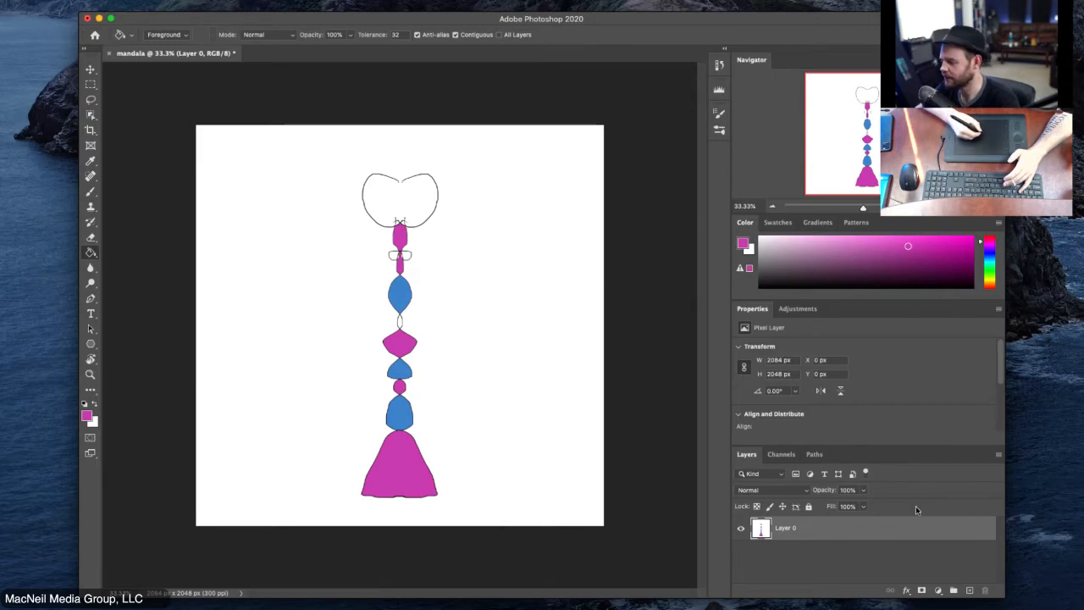
pyautogui.click(966, 590)
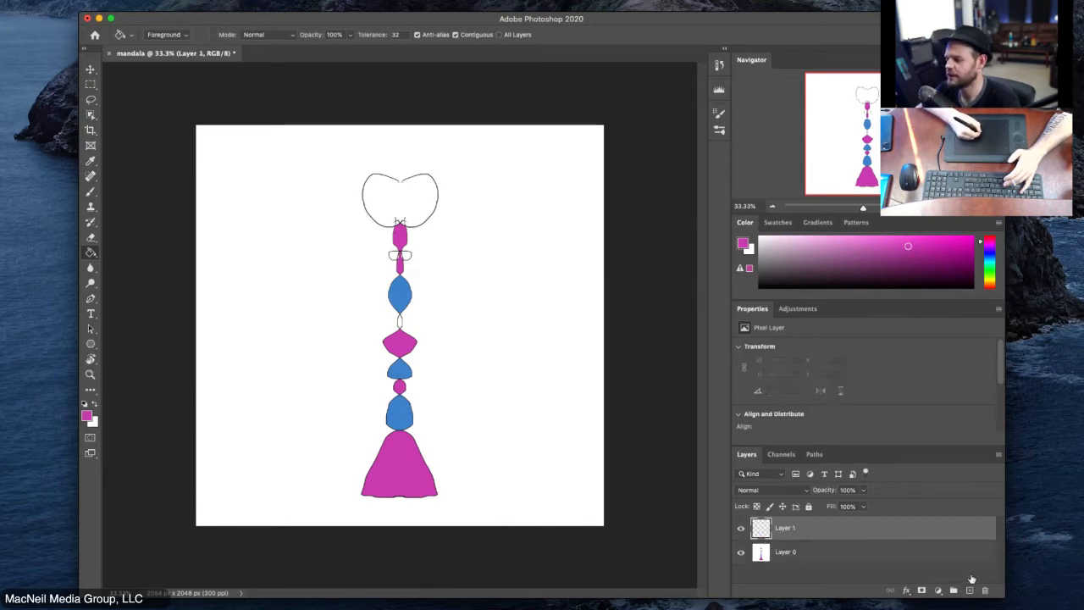
pyautogui.doubleClick(897, 529)
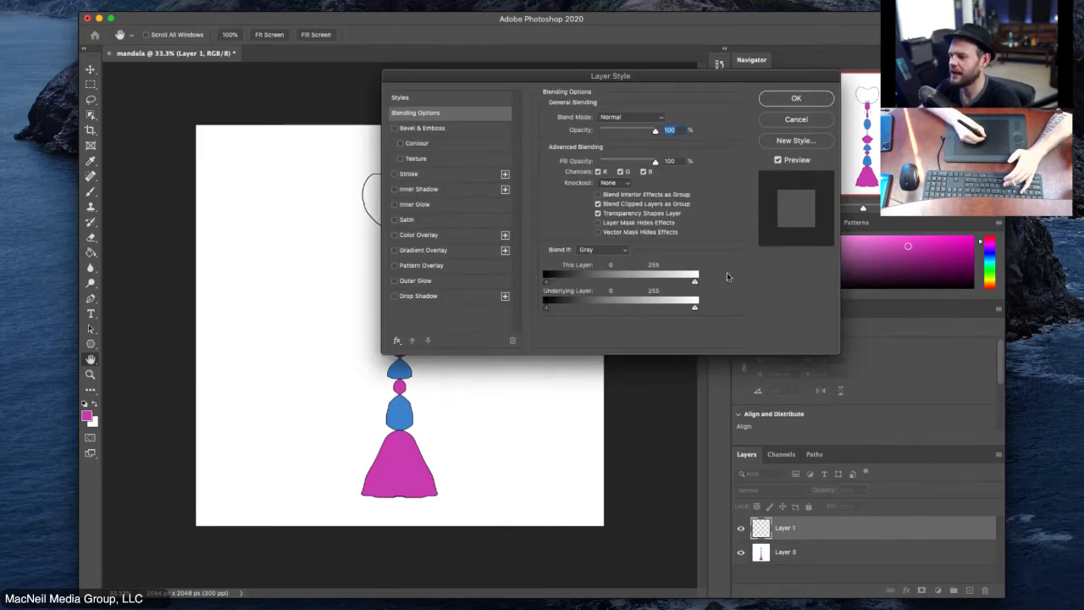
pyautogui.click(787, 119)
pyautogui.press('g')
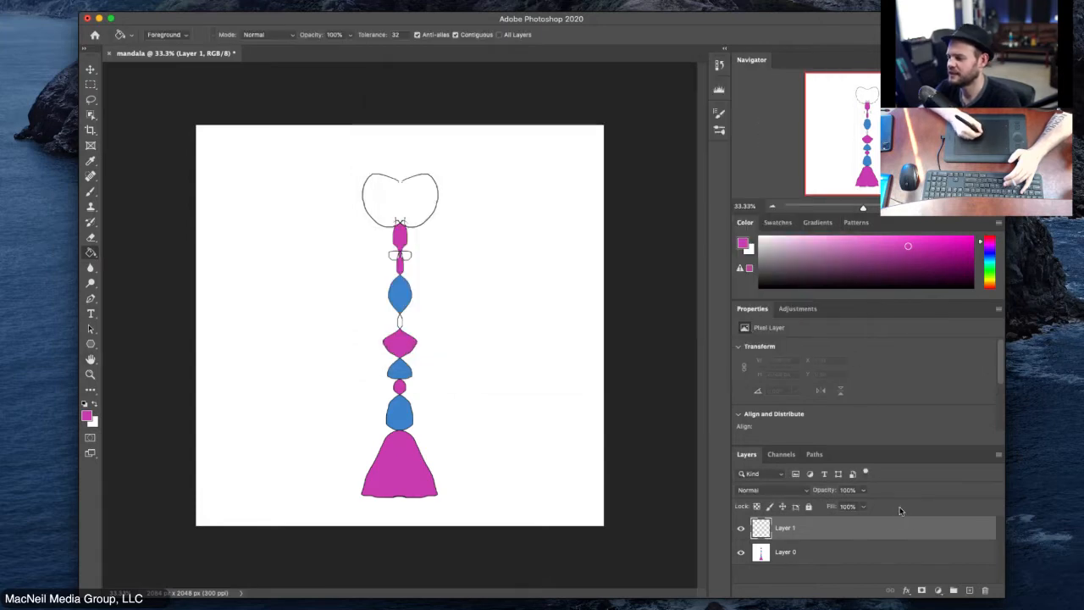
# Step: Move the empty layer beneath the artwork layer and replace it with a new empty layer on top
pyautogui.moveTo(910, 528); pyautogui.dragTo(903, 561)
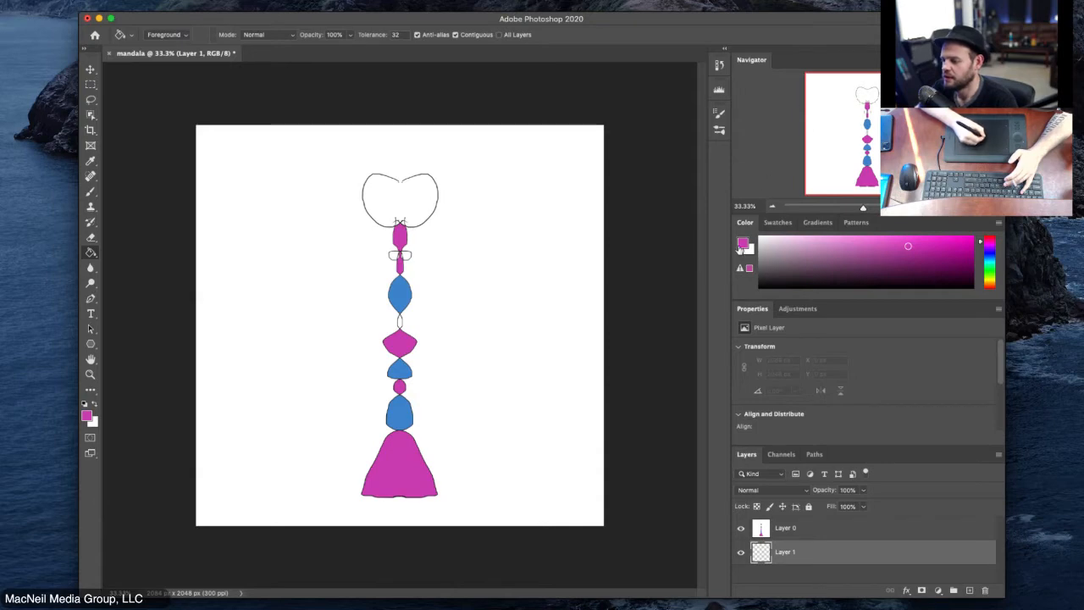
pyautogui.click(985, 590)
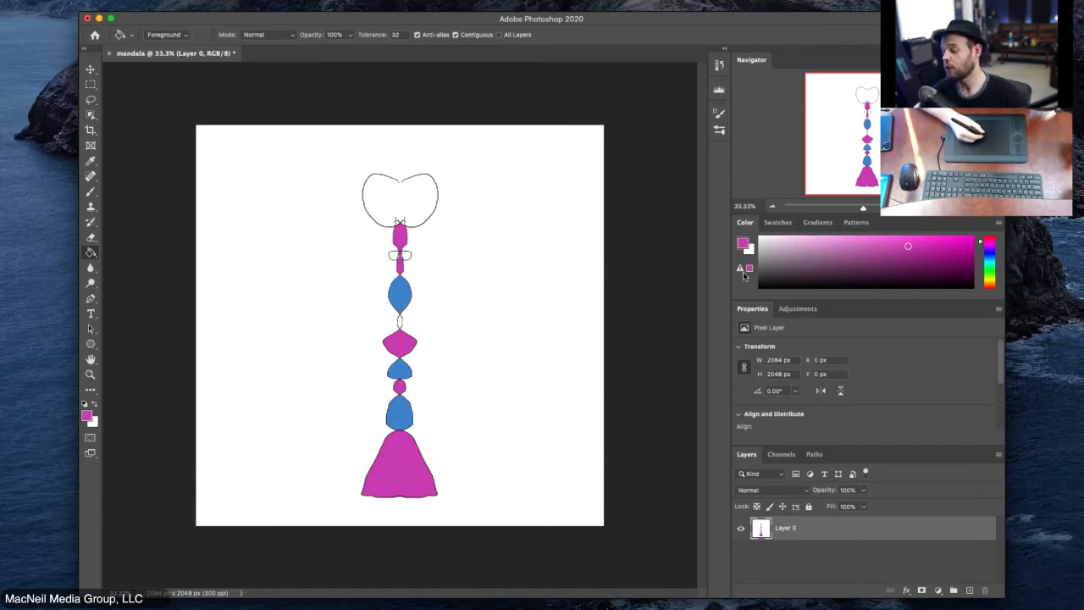
pyautogui.click(970, 590)
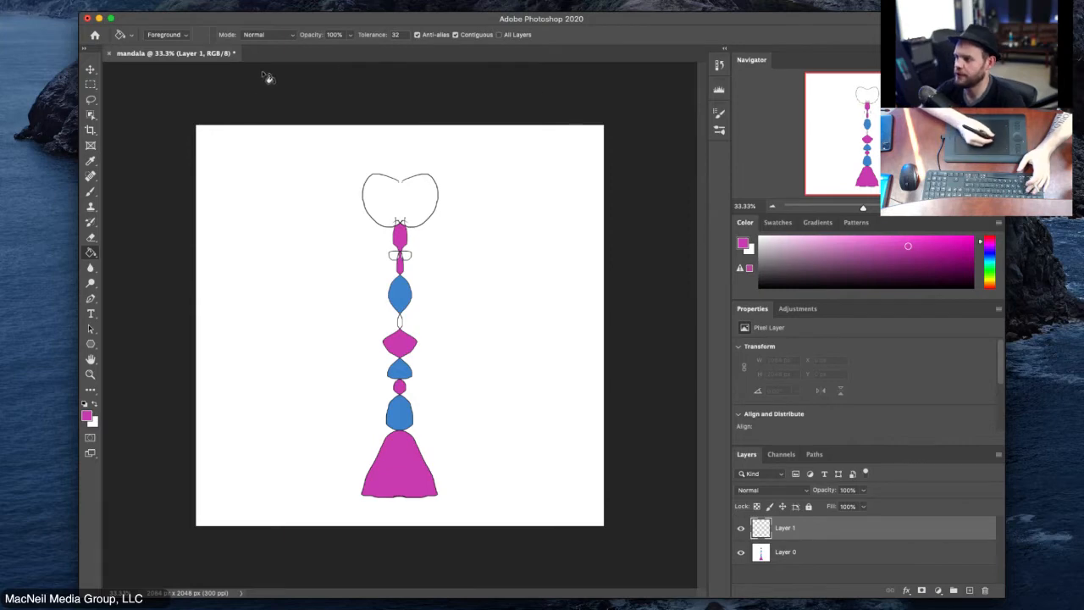
# Step: Try filling the heart and the narrow shape below it with magenta on the empty layer, undoing each fill
pyautogui.click(402, 203)
pyautogui.press('super+z')
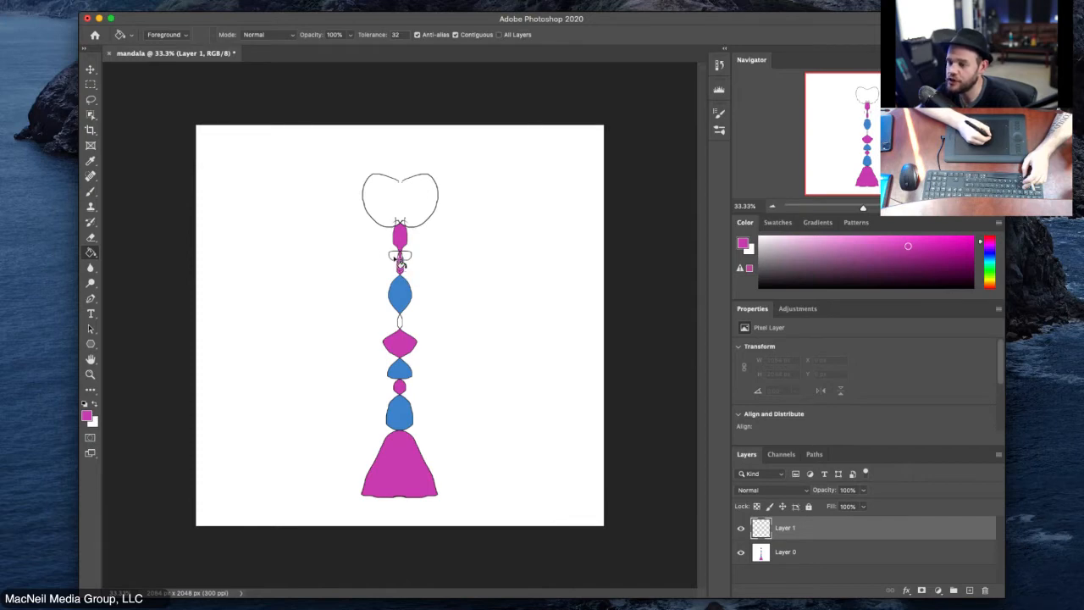
pyautogui.click(401, 264)
pyautogui.press('super+z')
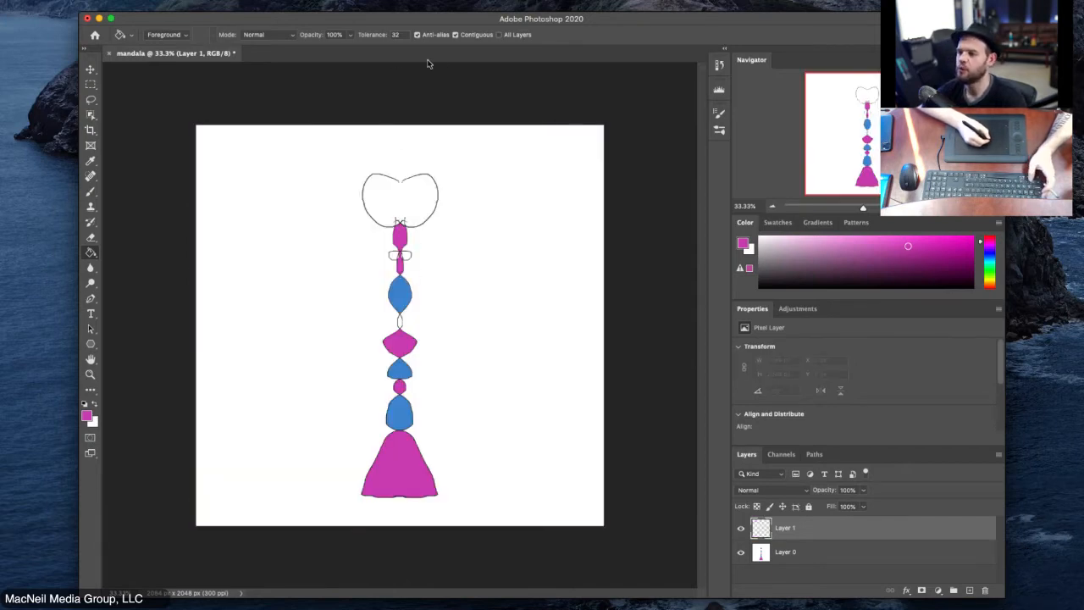
pyautogui.click(409, 208)
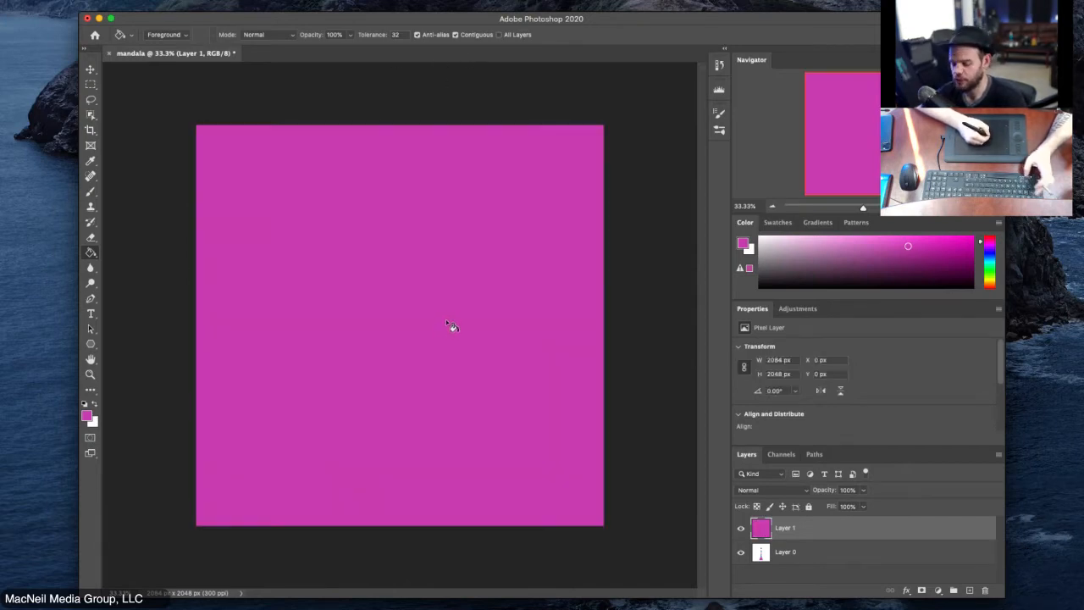
pyautogui.press('super+z')
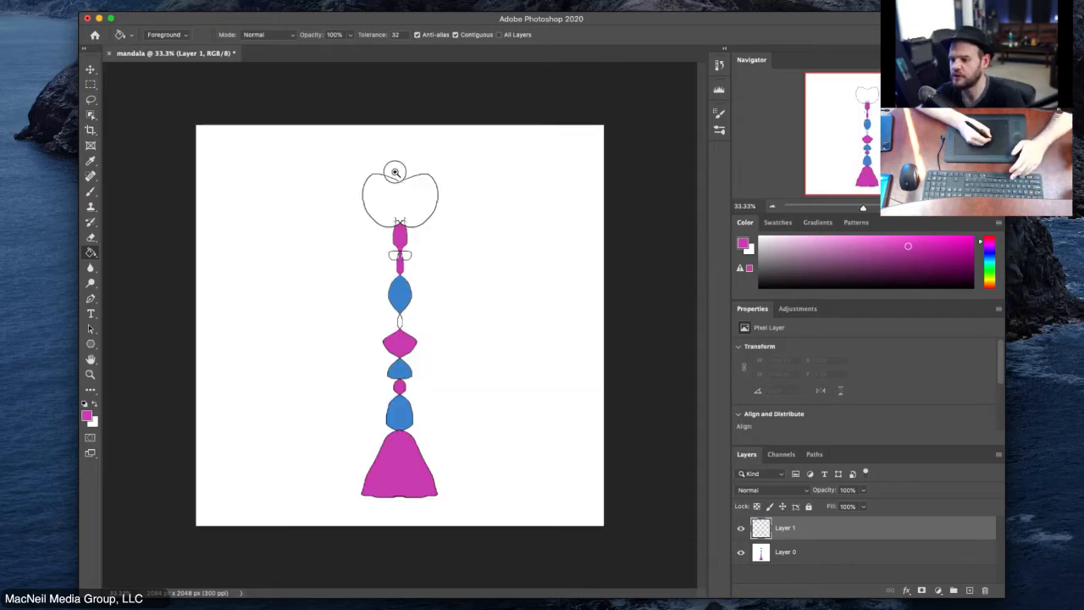
# Step: Examine the gap at the notch of the heart outline and the column of filled shapes at different magnifications
pyautogui.moveTo(392, 169)
pyautogui.mouseDown()
pyautogui.moveTo(496, 141)
pyautogui.moveTo(503, 219)
pyautogui.mouseUp()
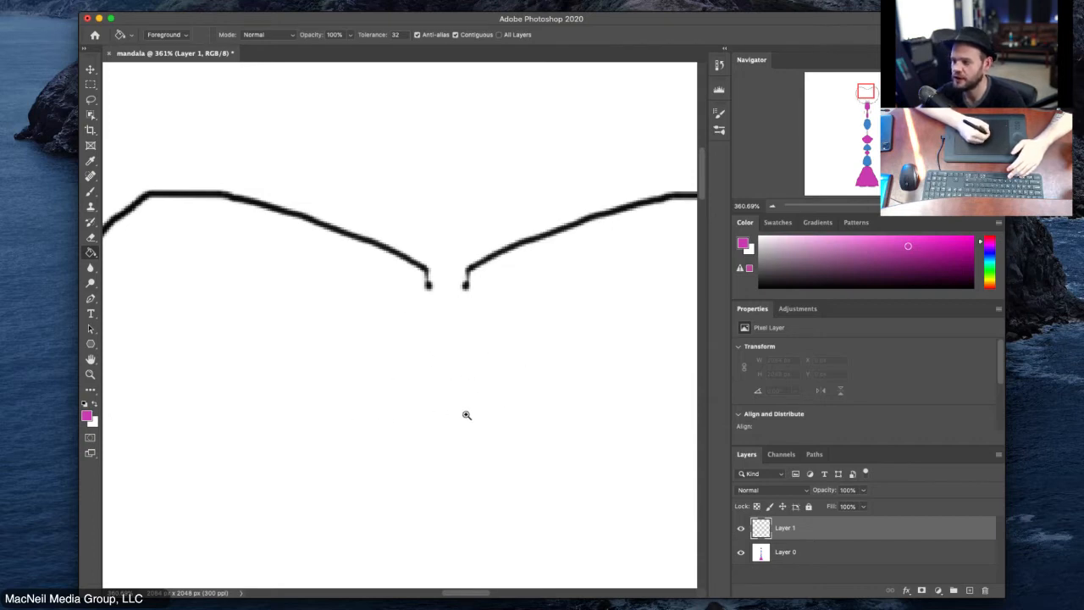
pyautogui.moveTo(528, 304); pyautogui.dragTo(418, 307)
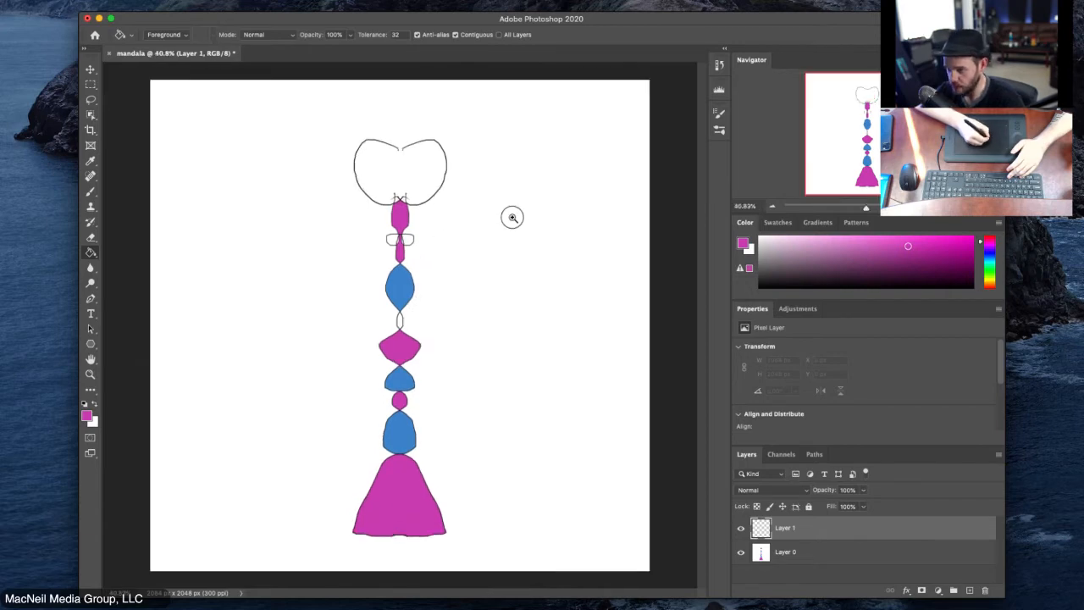
pyautogui.moveTo(513, 218); pyautogui.dragTo(519, 236)
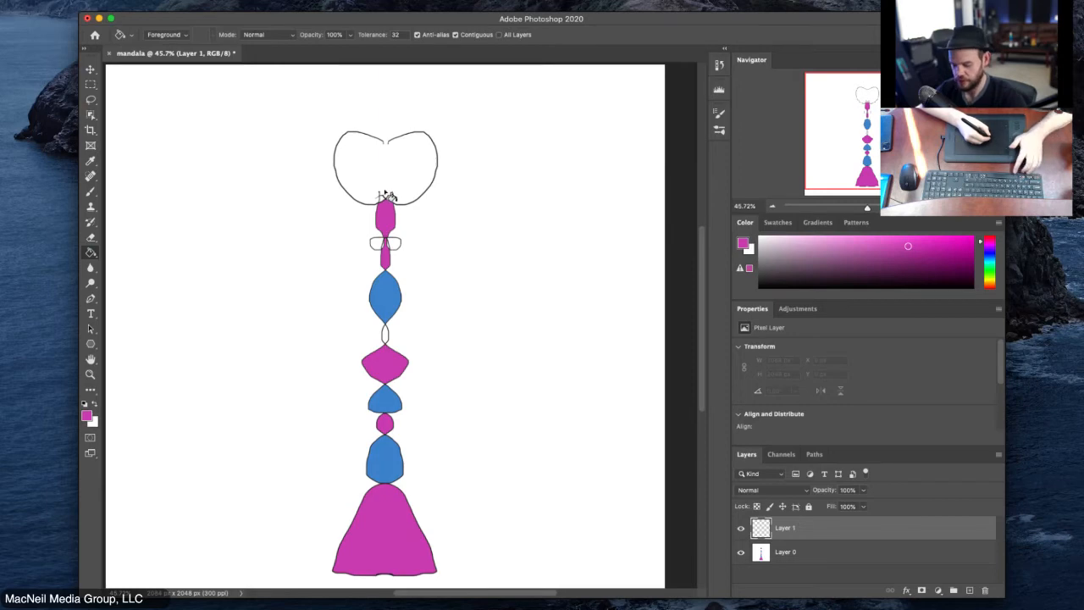
pyautogui.scroll(3, 392, 157)
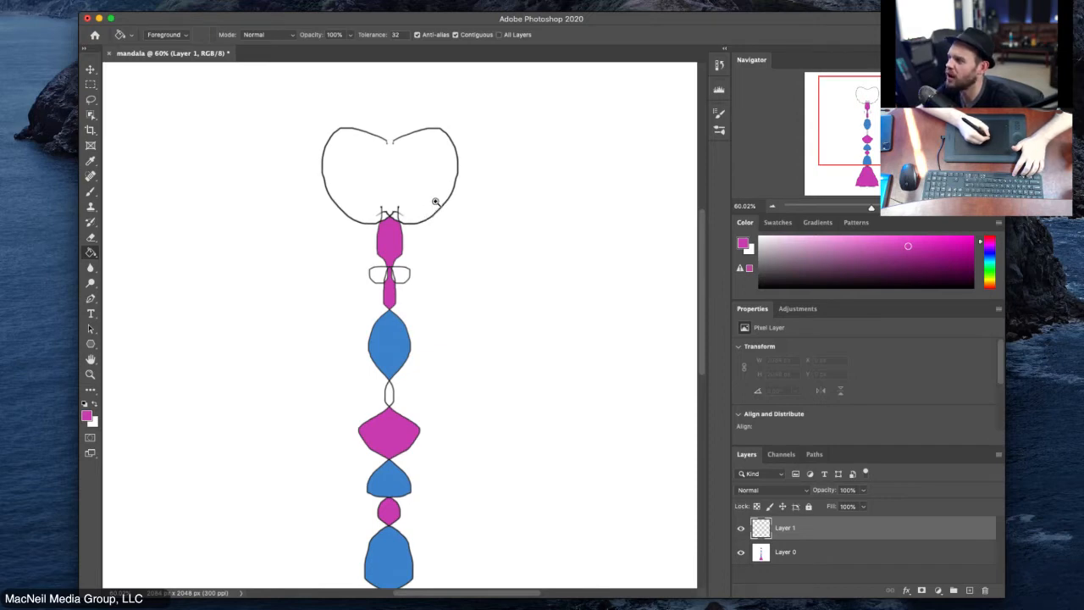
pyautogui.moveTo(440, 203)
pyautogui.mouseDown()
pyautogui.moveTo(370, 215)
pyautogui.moveTo(491, 192)
pyautogui.moveTo(445, 212)
pyautogui.moveTo(516, 215)
pyautogui.moveTo(414, 223)
pyautogui.moveTo(421, 356)
pyautogui.mouseUp()
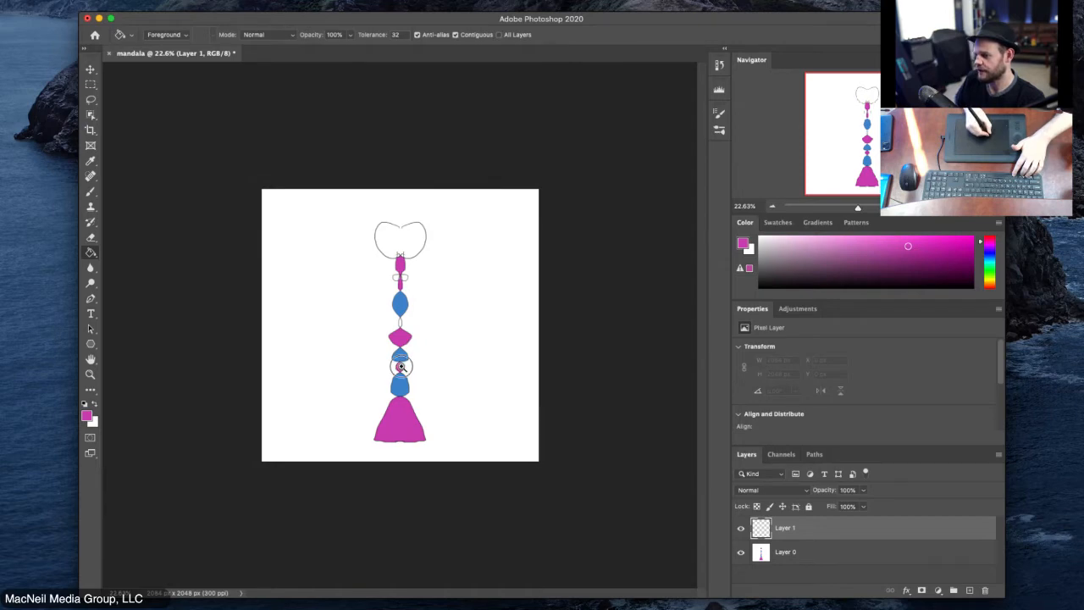
pyautogui.click(402, 367)
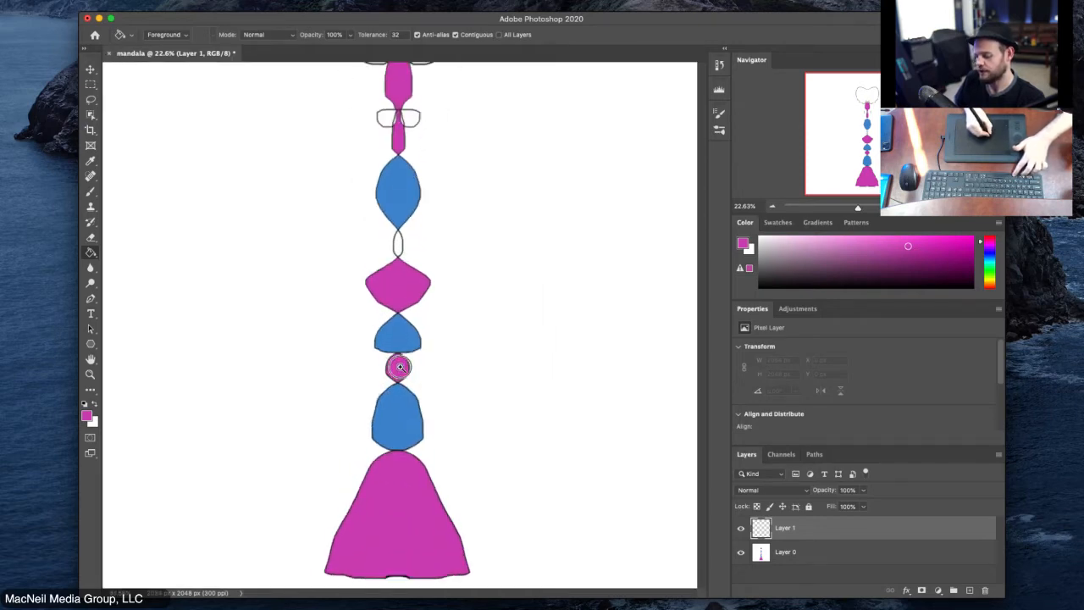
pyautogui.moveTo(400, 366)
pyautogui.mouseDown()
pyautogui.moveTo(360, 375)
pyautogui.moveTo(467, 370)
pyautogui.moveTo(353, 380)
pyautogui.moveTo(476, 345)
pyautogui.moveTo(412, 353)
pyautogui.moveTo(457, 348)
pyautogui.moveTo(310, 334)
pyautogui.mouseUp()
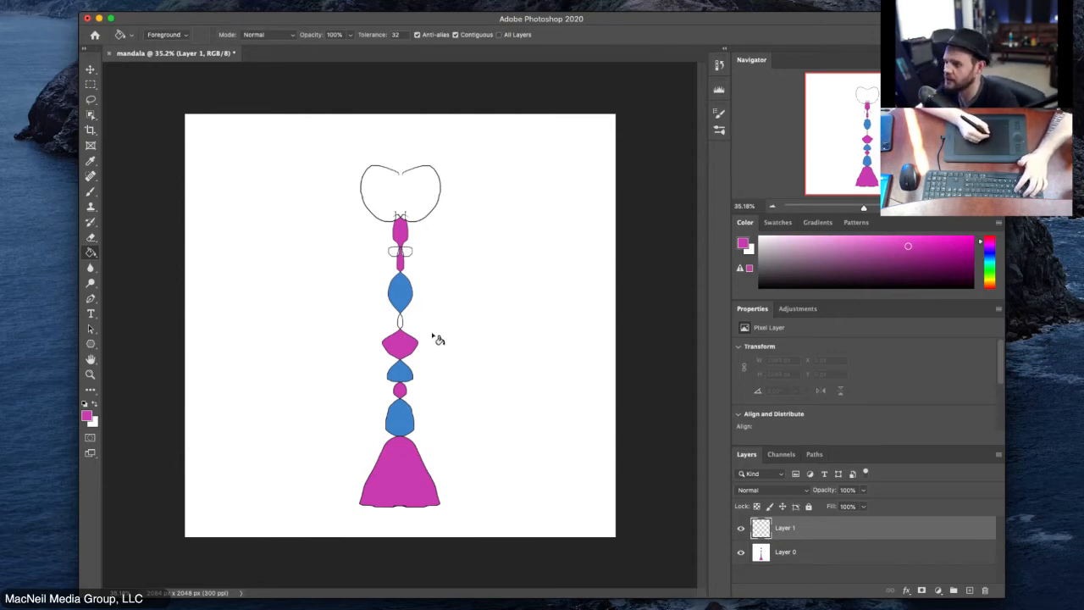
# Step: Rotate the canvas view in both directions to inspect the artwork from different angles, ending at -4° on the upper shapes
pyautogui.press('r')
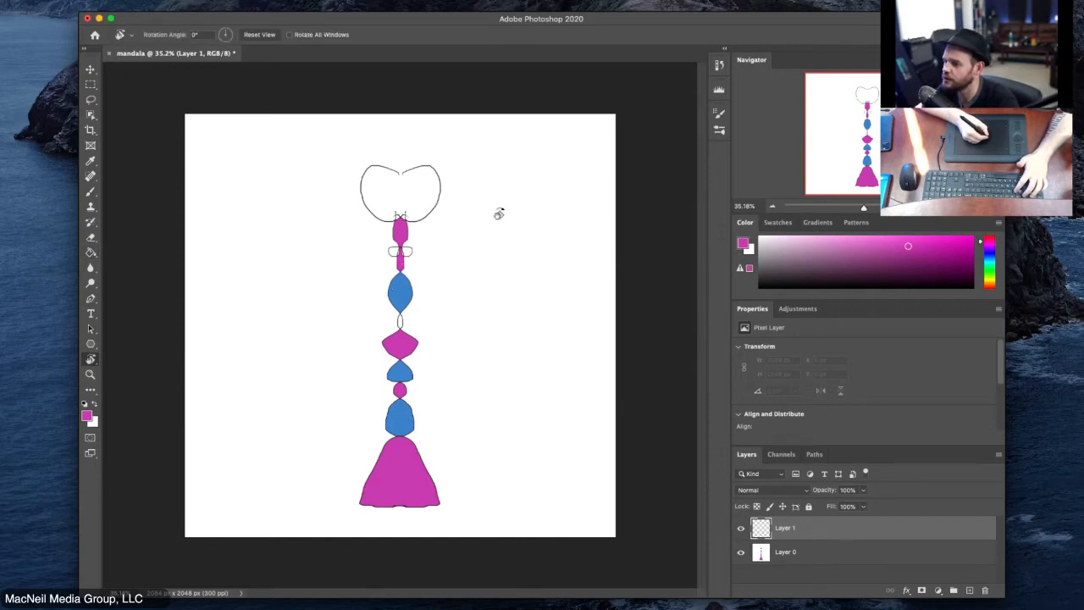
pyautogui.moveTo(501, 182); pyautogui.dragTo(271, 236)
pyautogui.moveTo(376, 268); pyautogui.dragTo(427, 222)
pyautogui.moveTo(315, 210); pyautogui.dragTo(570, 348)
pyautogui.moveTo(398, 142); pyautogui.dragTo(411, 102)
pyautogui.moveTo(481, 370); pyautogui.dragTo(273, 313)
pyautogui.moveTo(351, 408); pyautogui.dragTo(433, 180)
pyautogui.moveTo(470, 217); pyautogui.dragTo(393, 236)
pyautogui.moveTo(446, 434); pyautogui.dragTo(478, 370)
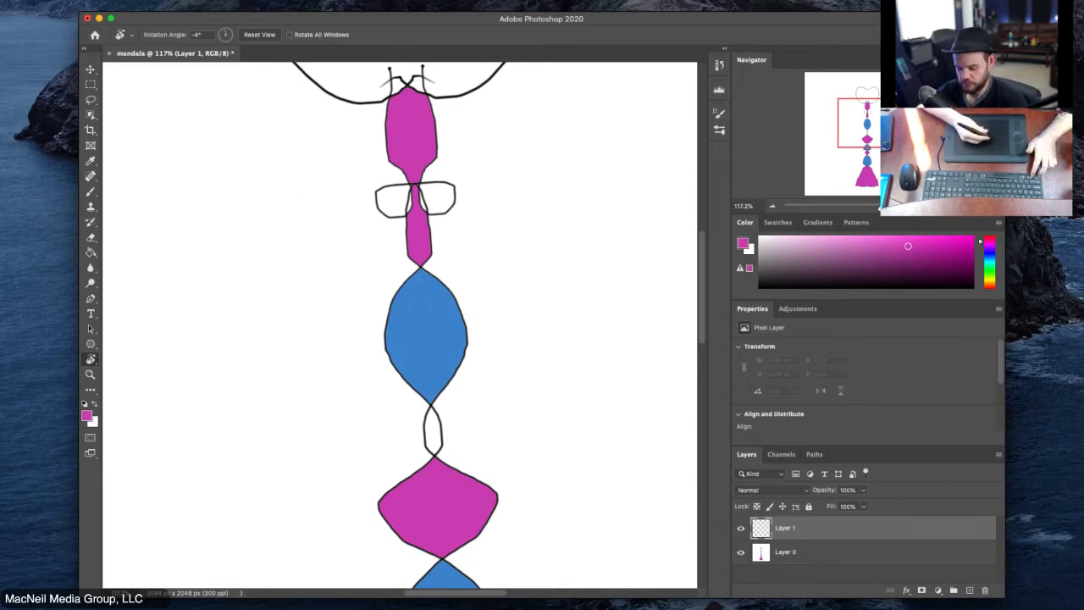
# Step: Duplicate the artwork layer, offsetting the copy to X -23 px and Y 1 px
pyautogui.moveTo(527, 196); pyautogui.dragTo(511, 198)
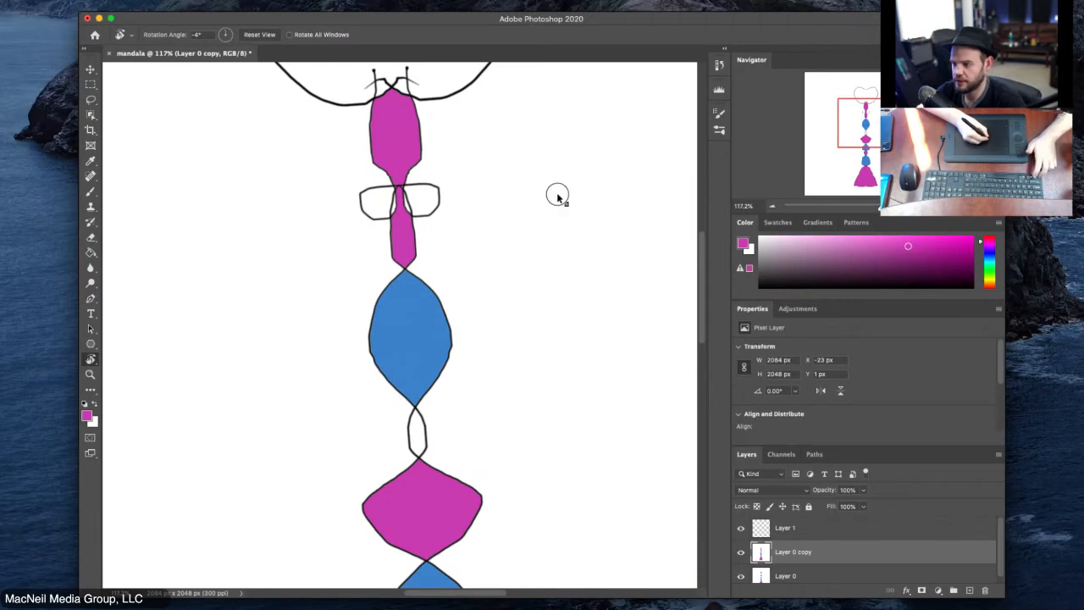
pyautogui.rightClick(553, 214)
pyautogui.click(518, 220)
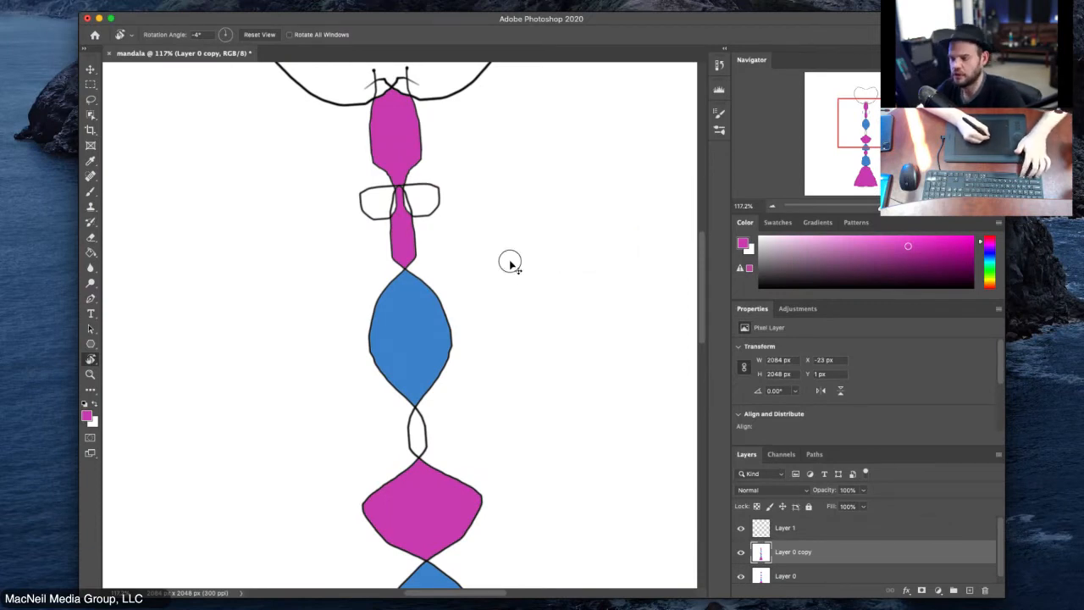
# Step: Duplicate the artwork layer again, offsetting the copy to X -41 px and Y 1 px, and straighten the canvas rotation to 0°
pyautogui.moveTo(509, 264); pyautogui.dragTo(498, 265)
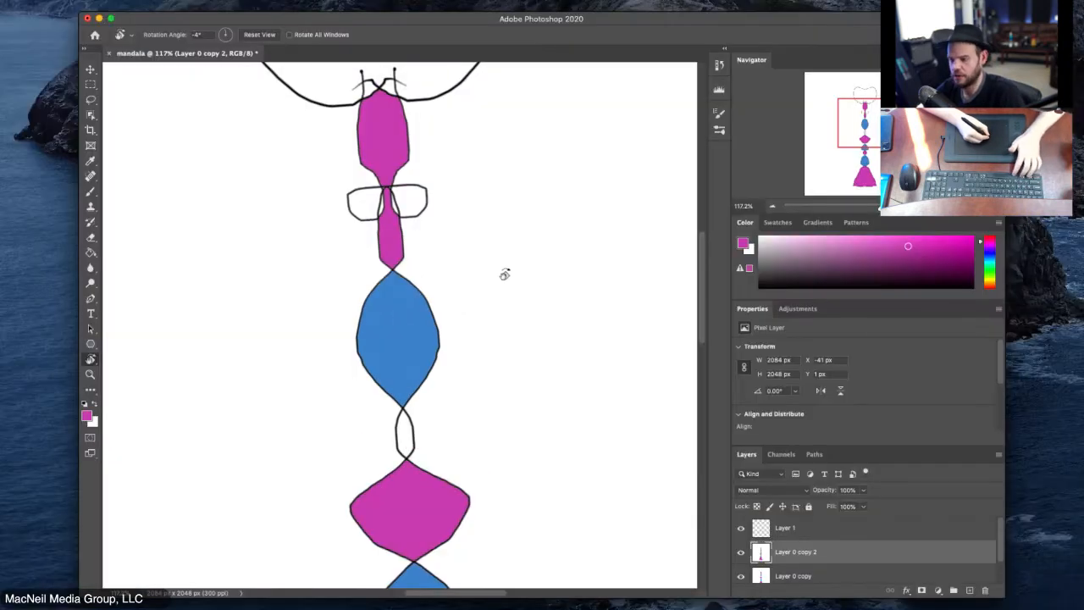
pyautogui.scroll(-5, 505, 274)
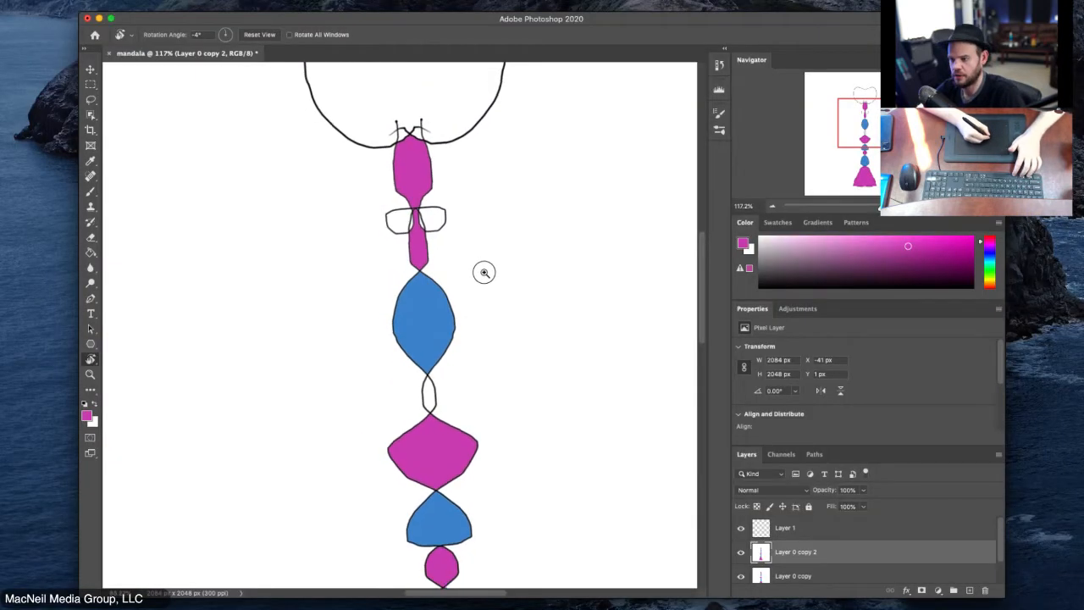
pyautogui.rightClick(482, 280)
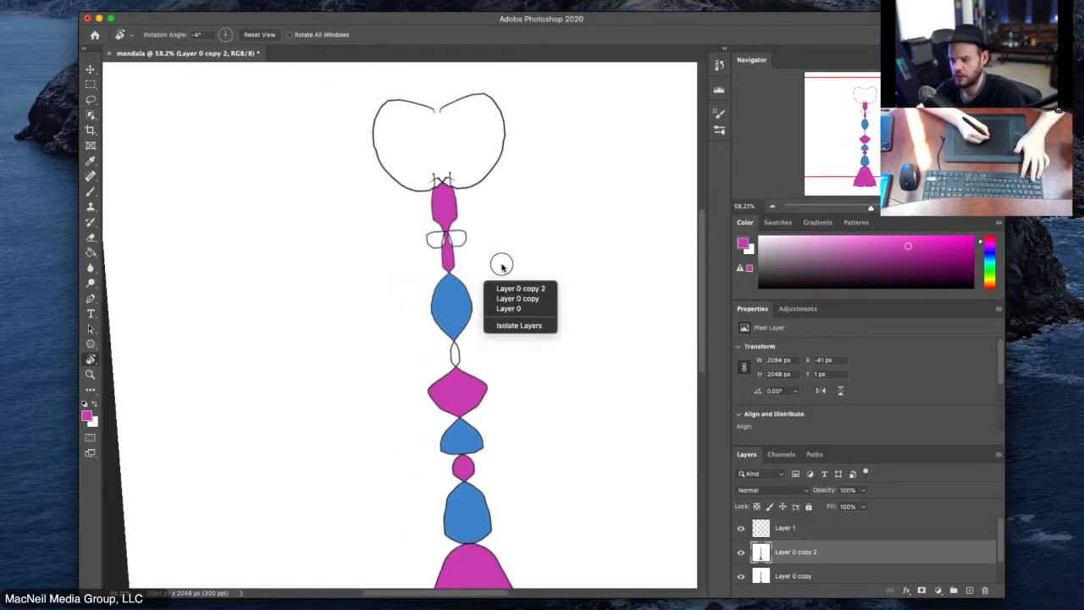
pyautogui.click(501, 260)
pyautogui.rightClick(503, 246)
pyautogui.click(485, 254)
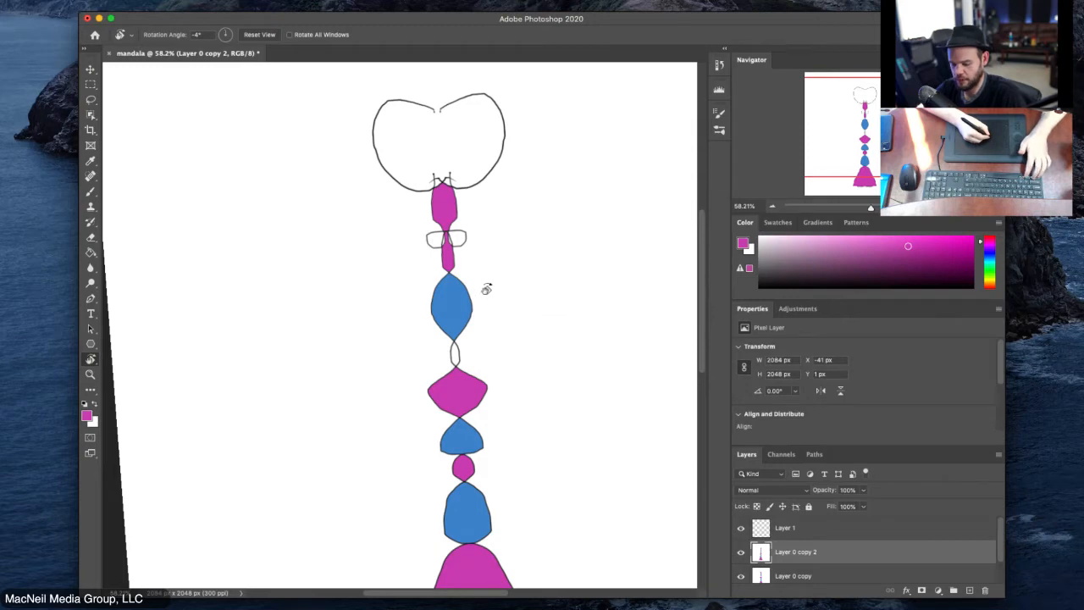
pyautogui.moveTo(505, 269); pyautogui.dragTo(435, 319)
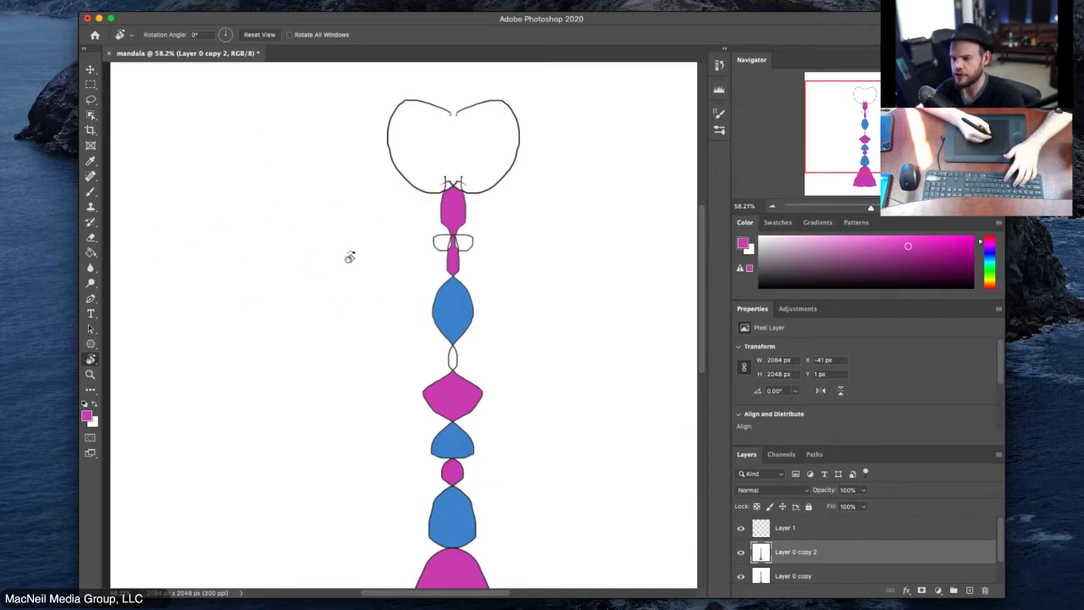
# Step: Choose the Brush tool and enlarge its tip until it is wider than the small shapes, checking it against the wide magenta diamond
pyautogui.press('b')
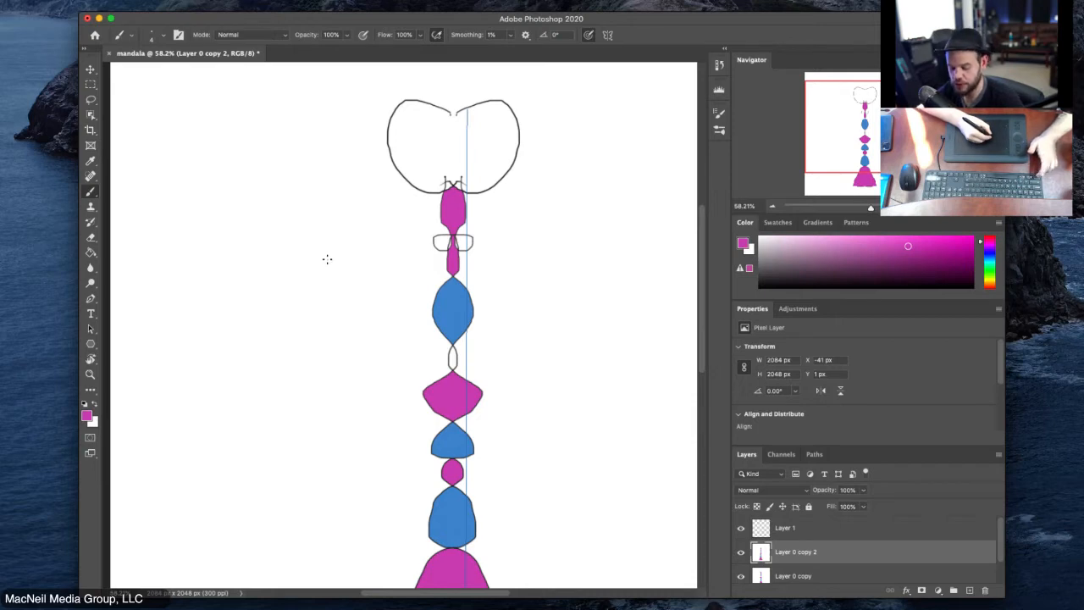
pyautogui.moveTo(286, 245)
pyautogui.mouseDown()
pyautogui.moveTo(259, 244)
pyautogui.moveTo(408, 241)
pyautogui.moveTo(256, 262)
pyautogui.moveTo(311, 250)
pyautogui.moveTo(286, 257)
pyautogui.mouseUp()
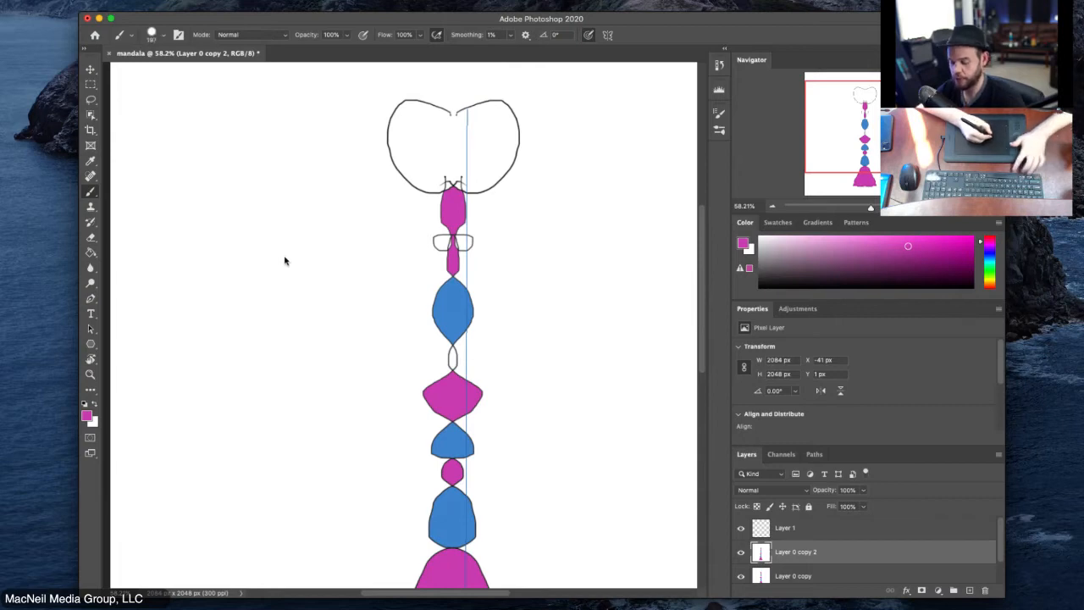
pyautogui.moveTo(530, 263)
pyautogui.mouseDown()
pyautogui.moveTo(498, 238)
pyautogui.moveTo(560, 214)
pyautogui.mouseUp()
pyautogui.moveTo(409, 351); pyautogui.dragTo(619, 165)
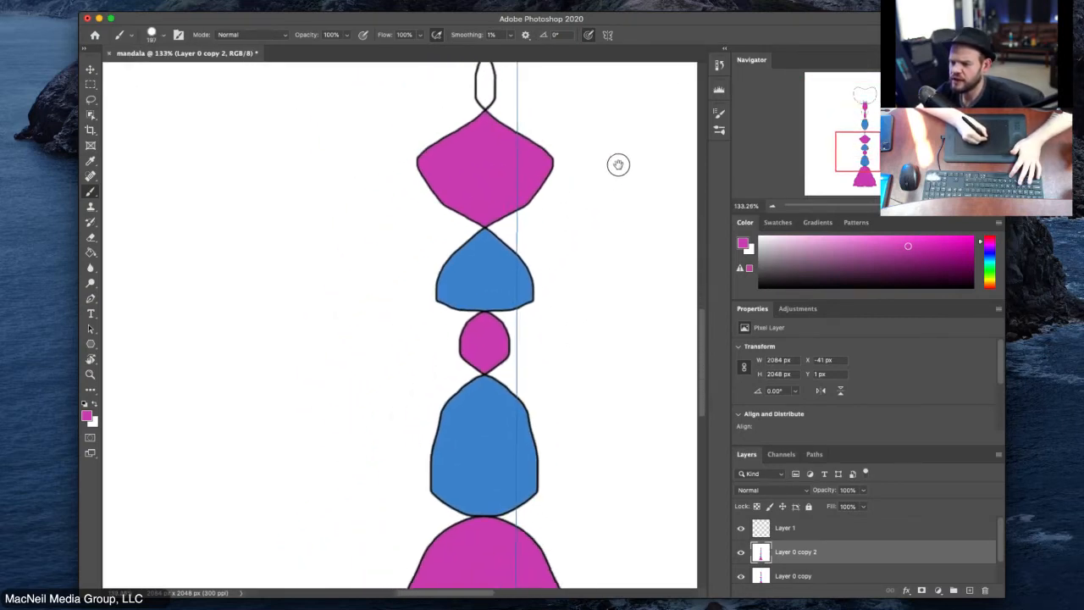
pyautogui.moveTo(480, 181); pyautogui.dragTo(506, 236)
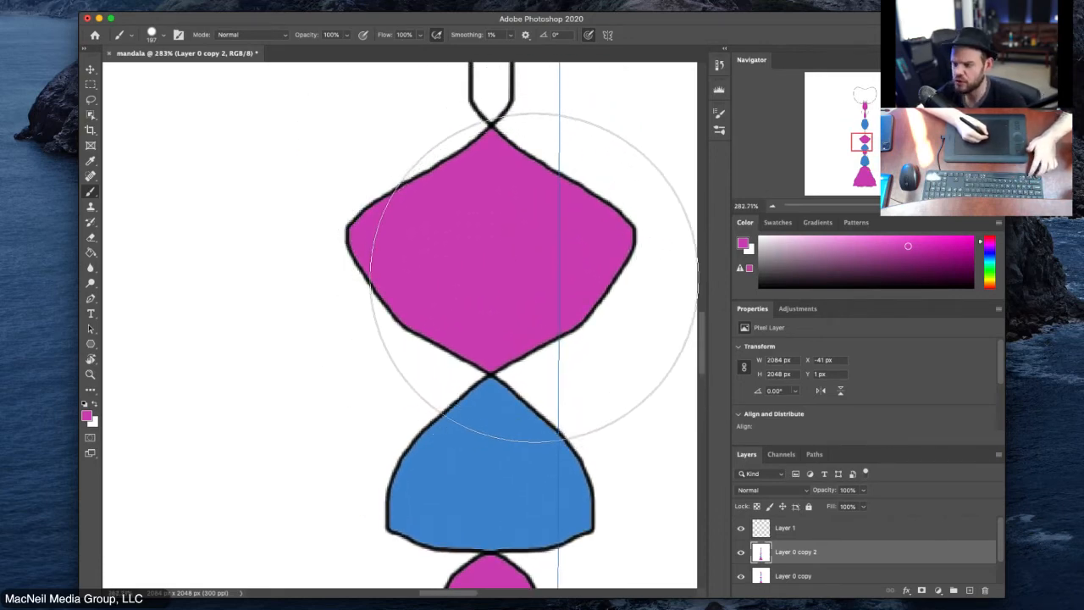
# Step: Try a very small brush tip with a magenta zigzag beside the wide diamond's outer corner, and undo the stroke
pyautogui.moveTo(493, 279)
pyautogui.mouseDown()
pyautogui.moveTo(503, 268)
pyautogui.moveTo(366, 307)
pyautogui.mouseUp()
pyautogui.moveTo(468, 227); pyautogui.dragTo(515, 235)
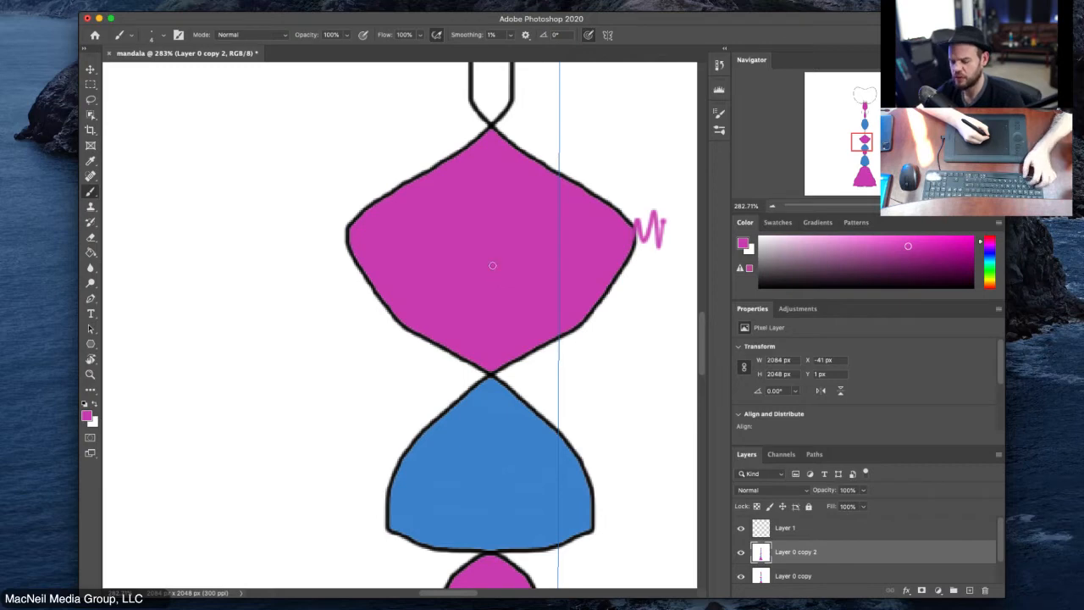
pyautogui.press('super+z')
# Step: Enlarge the brush tip again and reduce it to size 8
pyautogui.moveTo(491, 263)
pyautogui.mouseDown()
pyautogui.moveTo(418, 257)
pyautogui.moveTo(450, 247)
pyautogui.moveTo(392, 231)
pyautogui.mouseUp()
pyautogui.moveTo(258, 214)
pyautogui.mouseDown()
pyautogui.moveTo(322, 175)
pyautogui.moveTo(415, 141)
pyautogui.moveTo(339, 169)
pyautogui.moveTo(408, 152)
pyautogui.moveTo(260, 194)
pyautogui.moveTo(304, 193)
pyautogui.moveTo(259, 17)
pyautogui.moveTo(264, 82)
pyautogui.moveTo(276, 105)
pyautogui.moveTo(272, 49)
pyautogui.moveTo(273, 113)
pyautogui.moveTo(271, 42)
pyautogui.moveTo(267, 69)
pyautogui.moveTo(256, 15)
pyautogui.moveTo(283, 449)
pyautogui.moveTo(271, 358)
pyautogui.moveTo(276, 591)
pyautogui.moveTo(238, 1)
pyautogui.moveTo(249, 48)
pyautogui.moveTo(249, 9)
pyautogui.moveTo(343, 214)
pyautogui.moveTo(266, 251)
pyautogui.moveTo(331, 242)
pyautogui.moveTo(336, 269)
pyautogui.moveTo(231, 280)
pyautogui.moveTo(245, 232)
pyautogui.mouseUp()
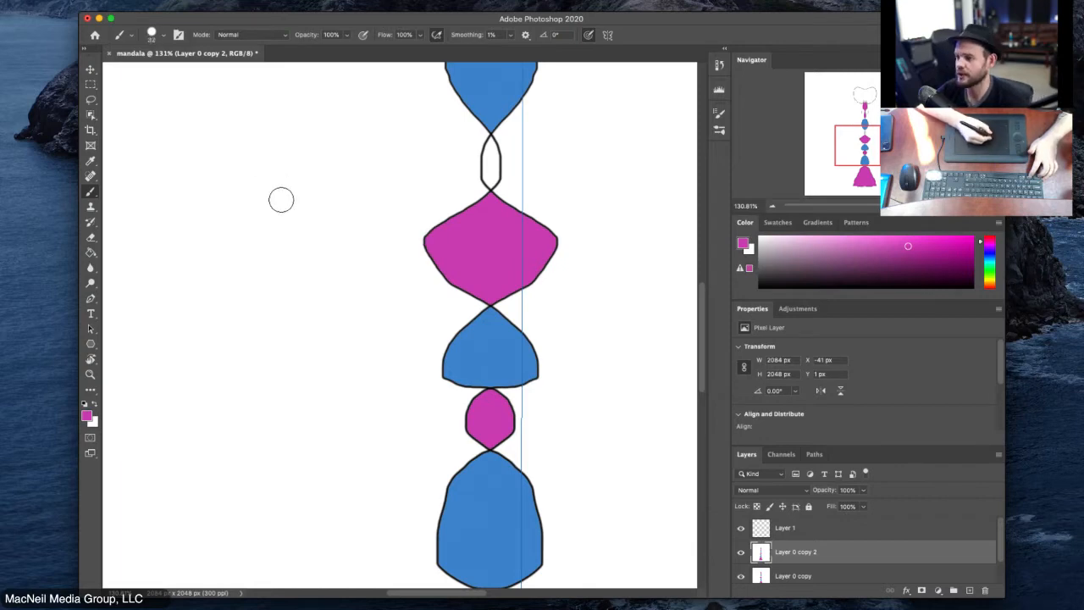
pyautogui.moveTo(285, 148); pyautogui.dragTo(283, 146)
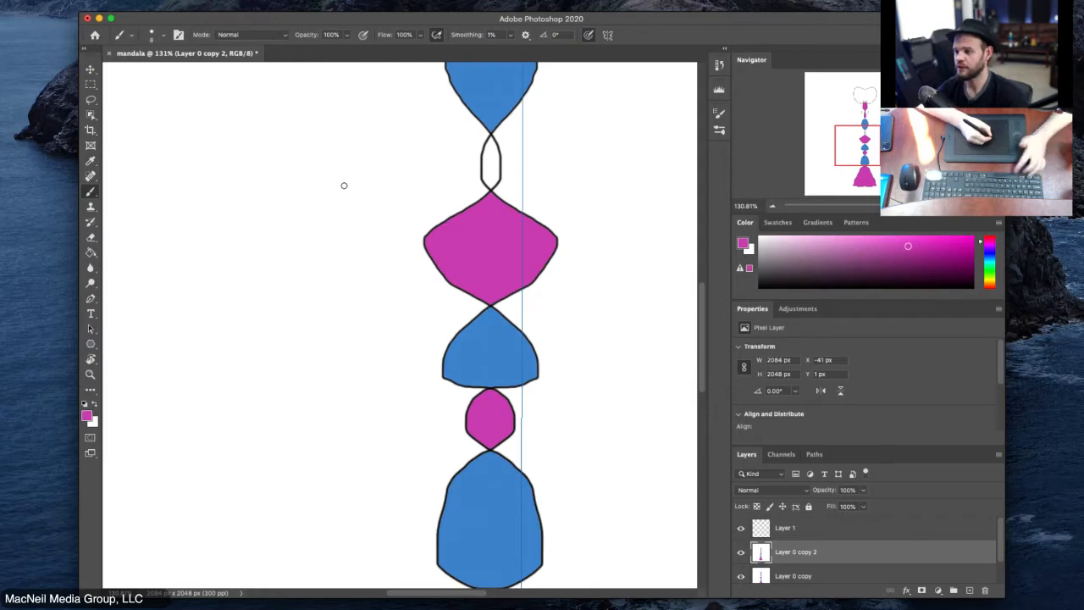
# Step: Examine the column of shapes from the heart to the flared base at different magnifications, ending on the whole canvas
pyautogui.scroll(-6, 513, 207)
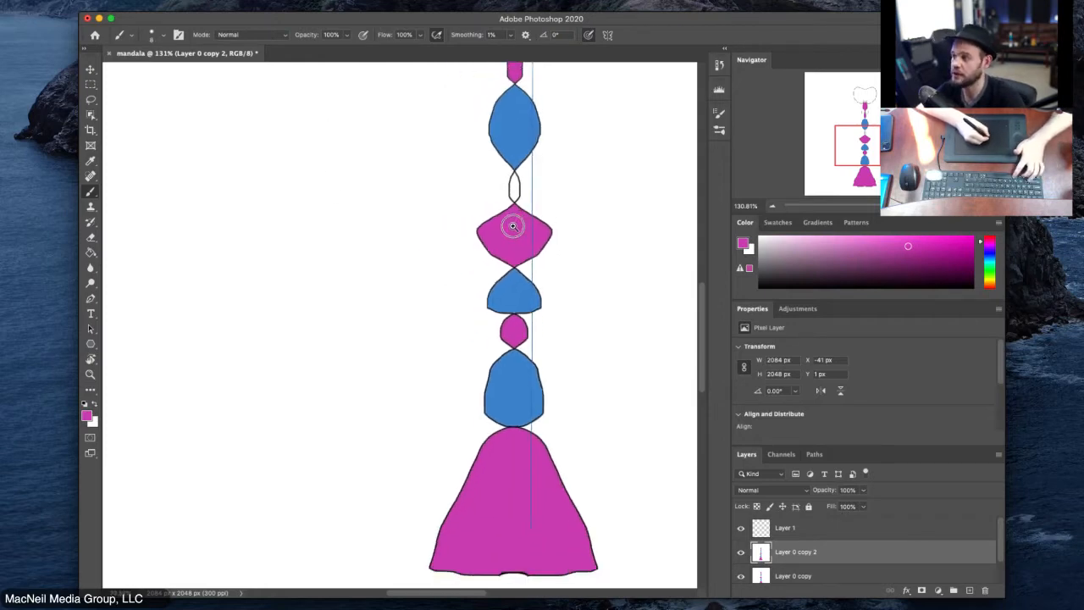
pyautogui.moveTo(547, 168); pyautogui.dragTo(423, 255)
pyautogui.moveTo(362, 126); pyautogui.dragTo(402, 123)
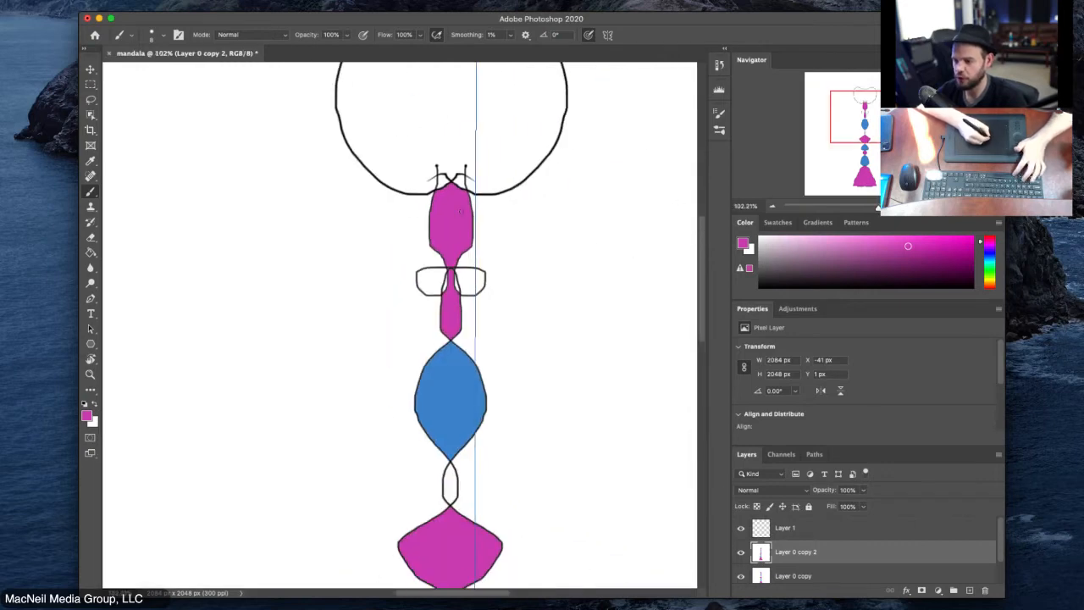
pyautogui.moveTo(479, 251); pyautogui.dragTo(428, 138)
pyautogui.moveTo(385, 225); pyautogui.dragTo(481, 163)
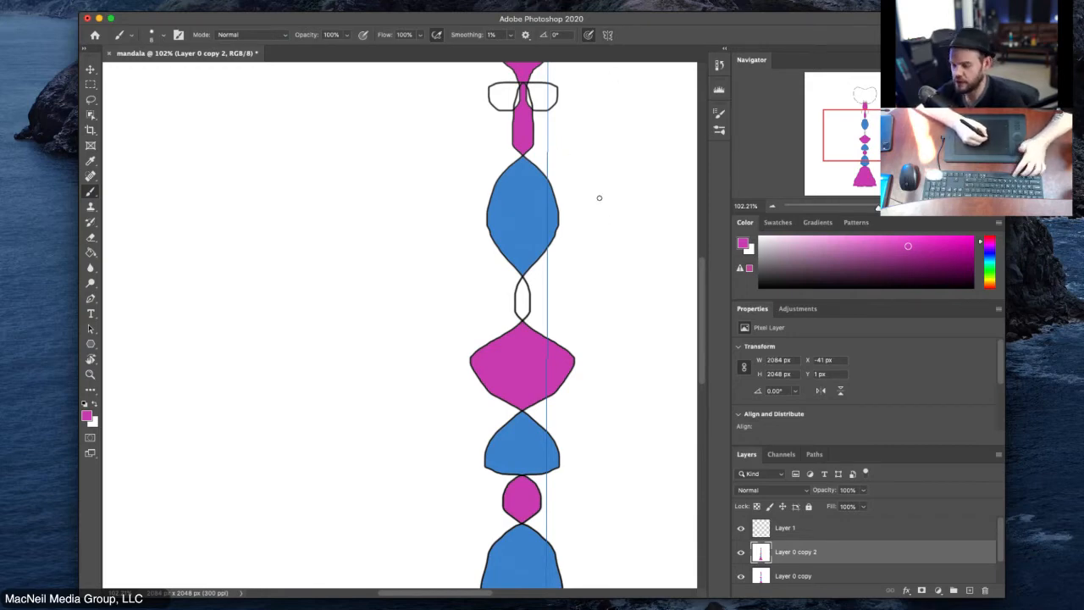
pyautogui.moveTo(599, 197); pyautogui.dragTo(548, 173)
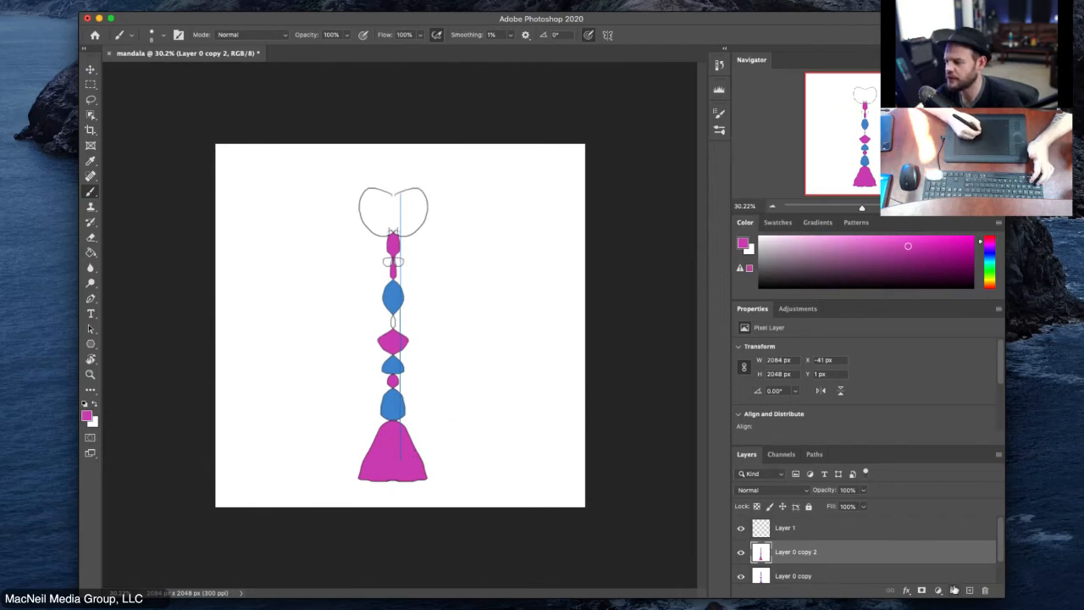
# Step: Delete both duplicated artwork layers and the original Layer 0, keeping only the empty Layer 1
pyautogui.click(985, 591)
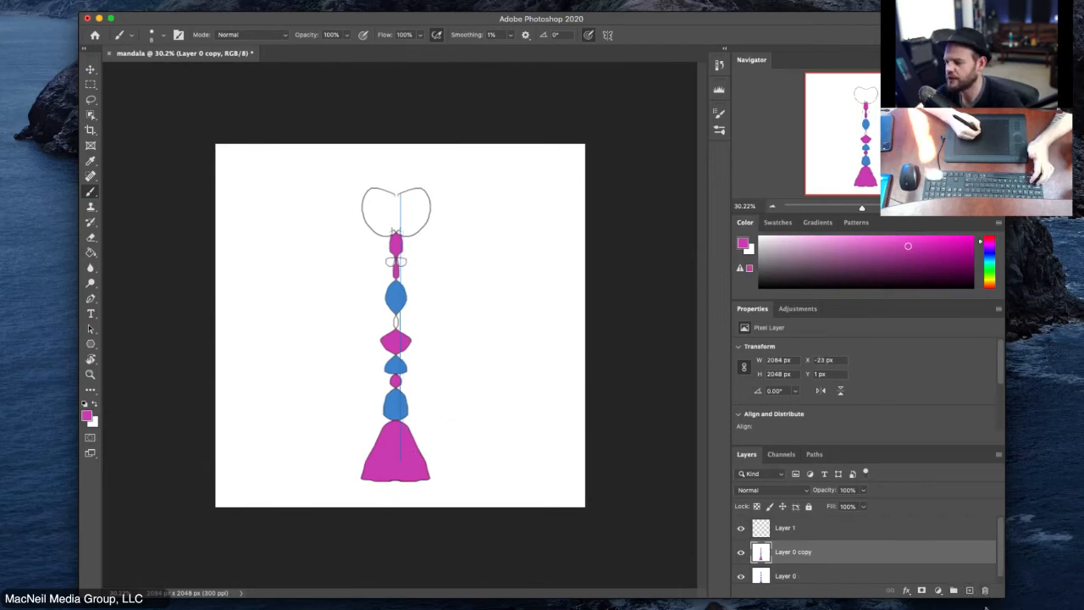
pyautogui.click(984, 591)
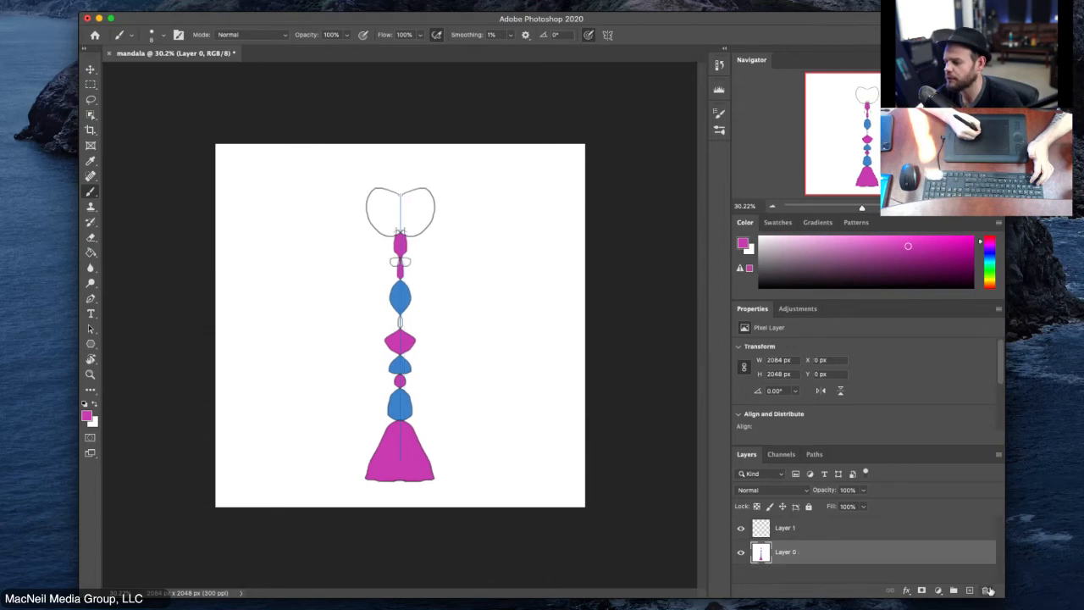
pyautogui.click(984, 591)
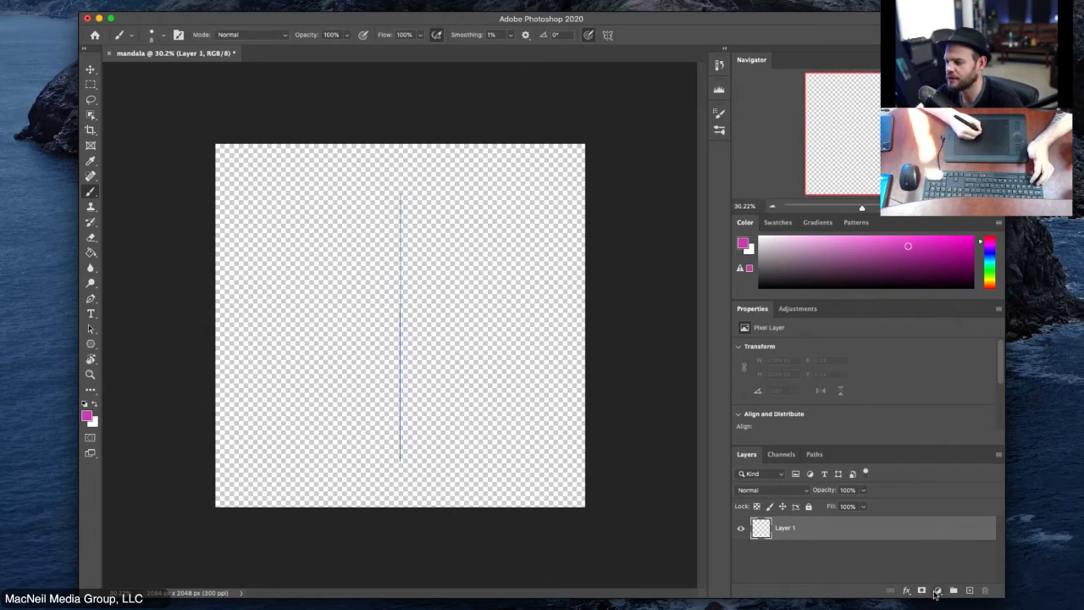
# Step: Add a new empty layer above Layer 1 and fill Layer 1 with white using the Paint Bucket
pyautogui.click(968, 590)
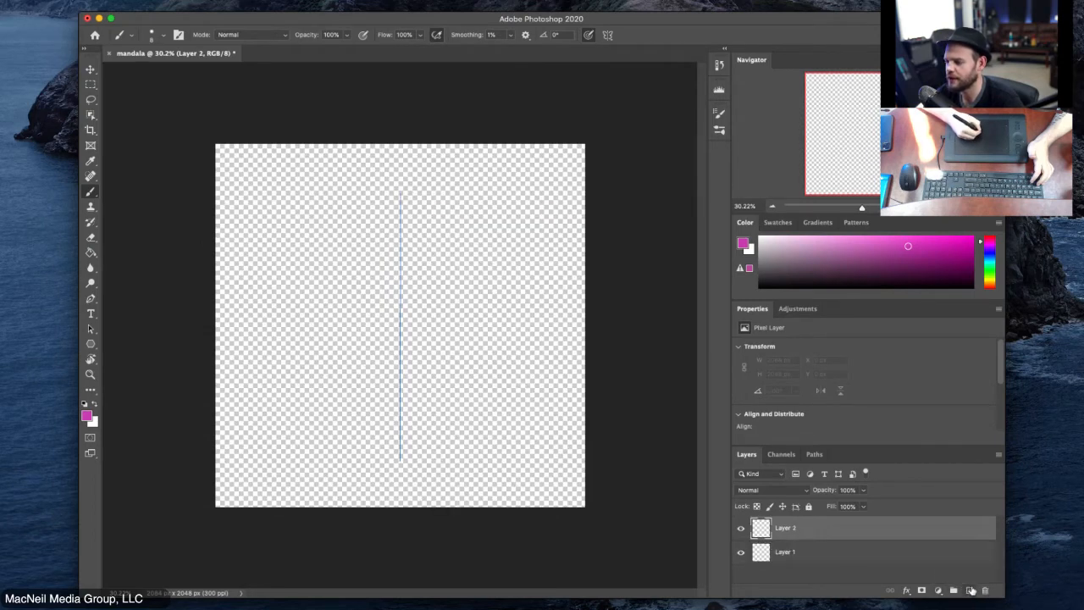
pyautogui.click(810, 555)
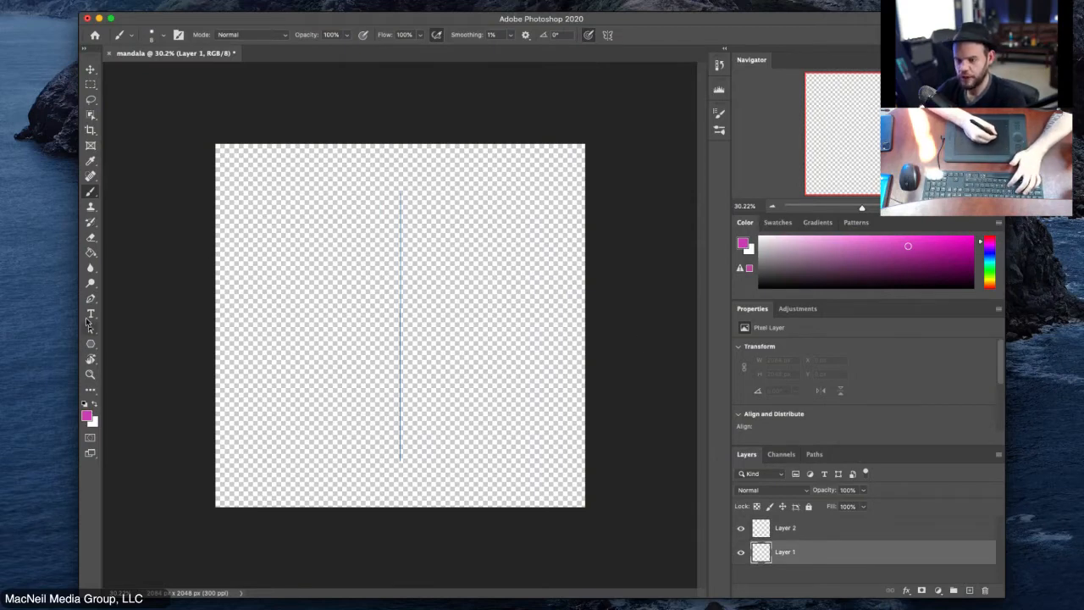
pyautogui.click(92, 254)
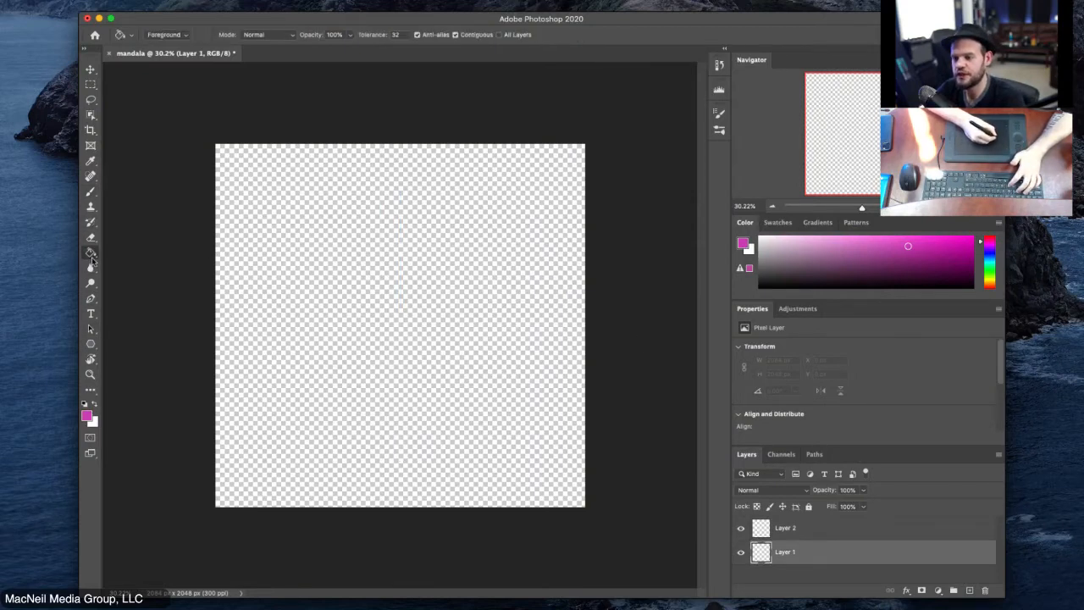
pyautogui.moveTo(870, 256); pyautogui.dragTo(759, 238)
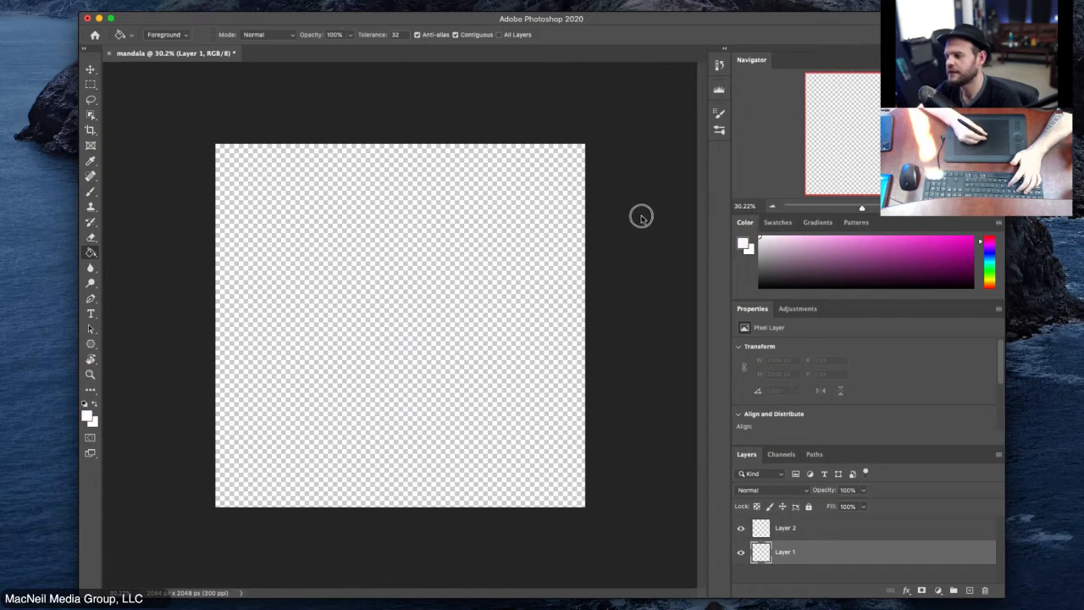
pyautogui.click(470, 290)
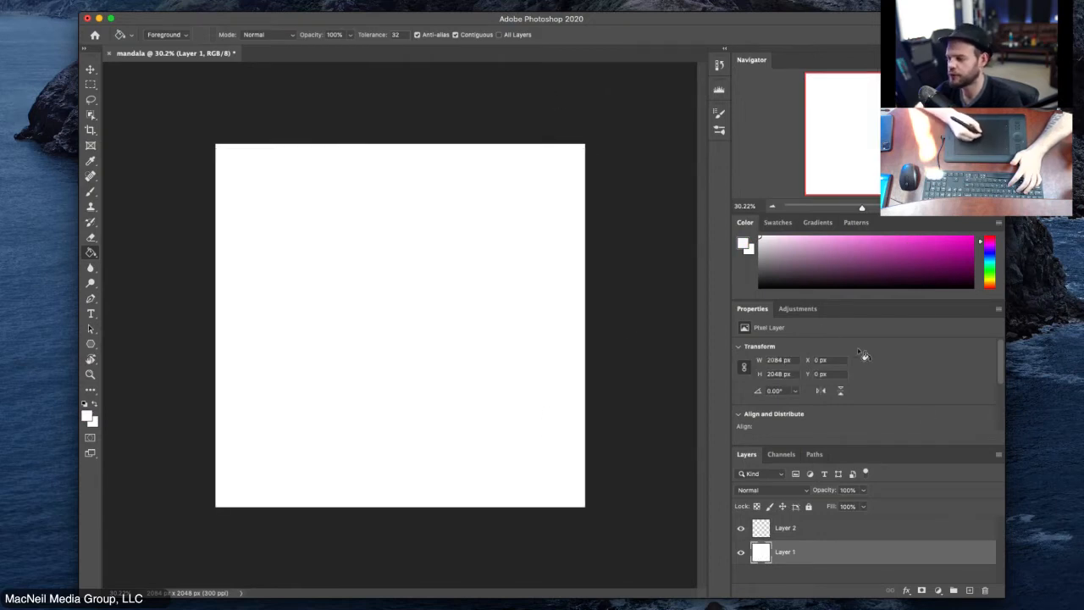
# Step: Rename the white-filled layer as Background
pyautogui.doubleClick(783, 552)
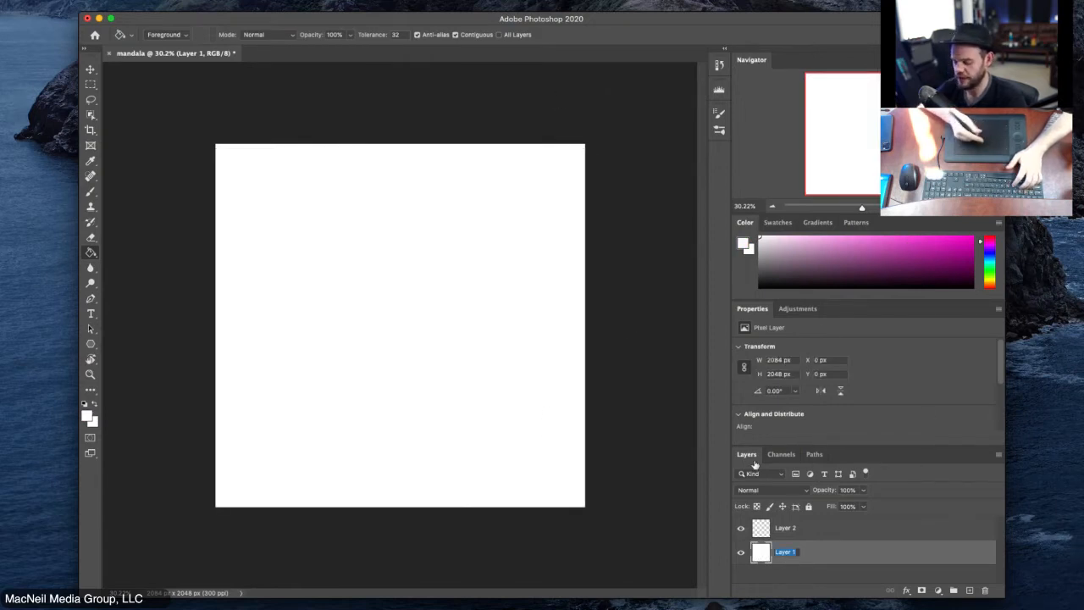
pyautogui.write('Bac')
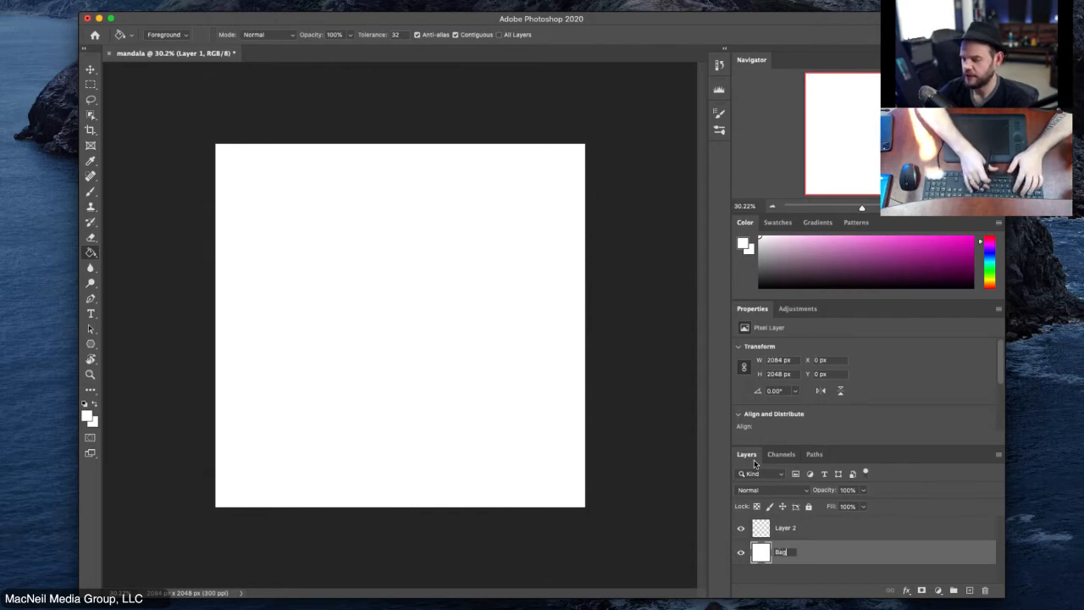
pyautogui.write('kgrou')
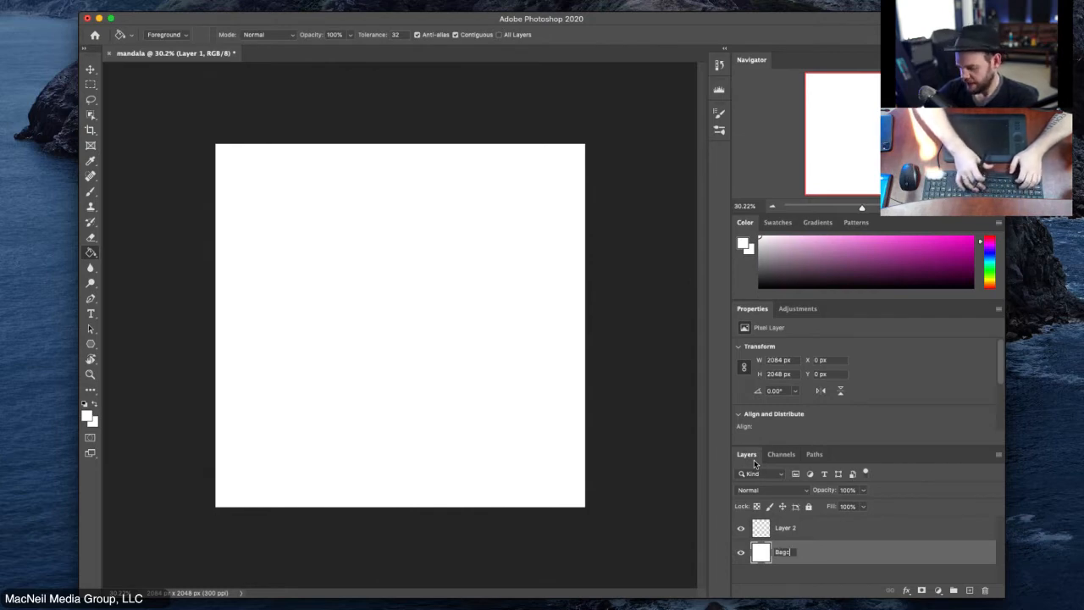
pyautogui.write('nd')
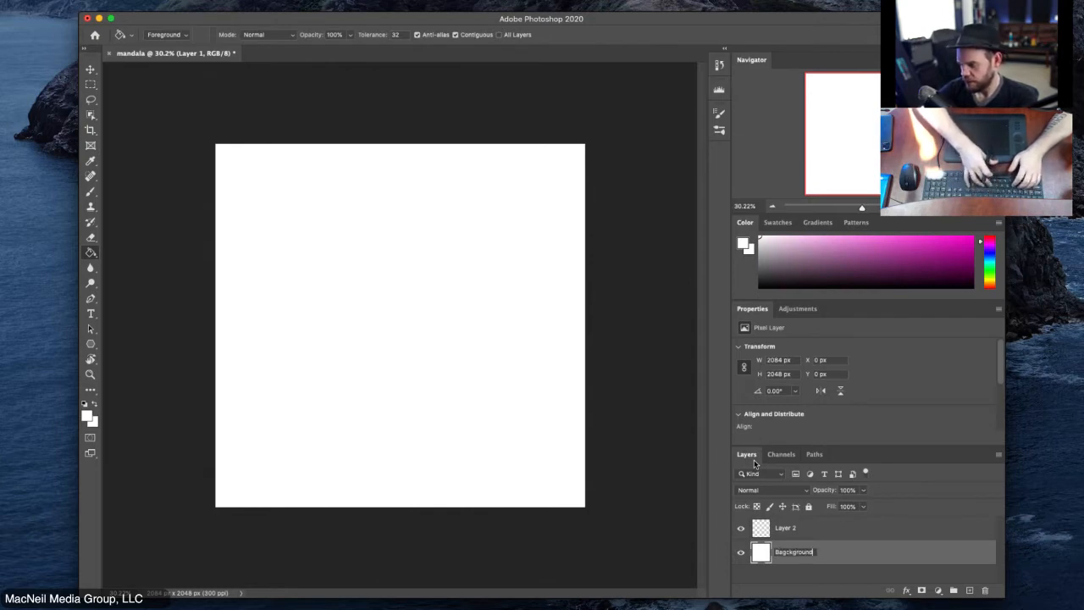
pyautogui.press('BackSpace')
pyautogui.press('BackSpace')
pyautogui.press('BackSpace')
pyautogui.press('BackSpace')
pyautogui.press('BackSpace')
pyautogui.press('BackSpace')
pyautogui.press('BackSpace')
pyautogui.press('BackSpace')
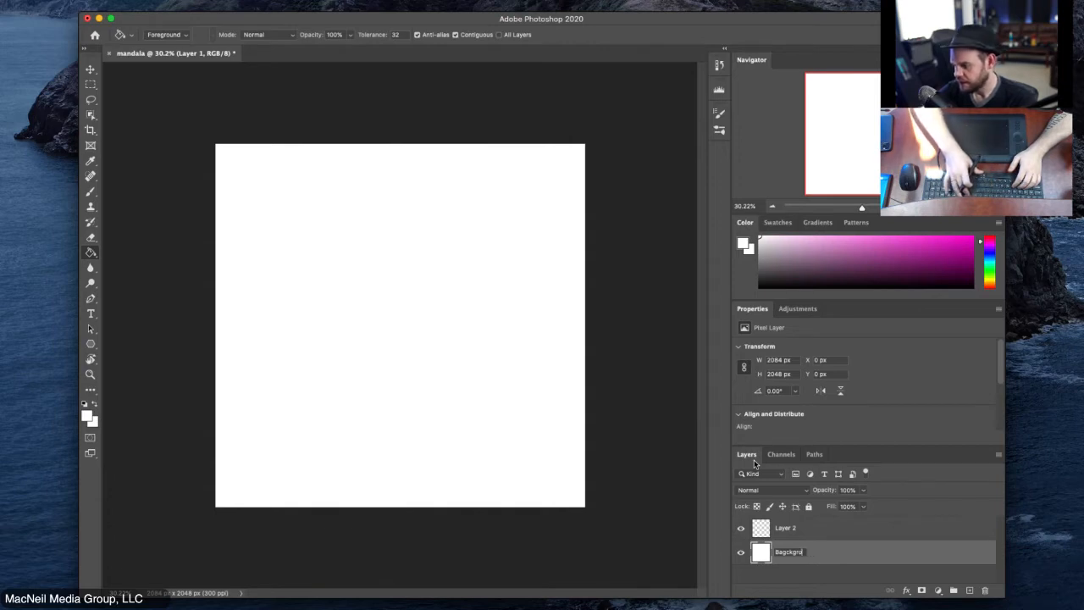
pyautogui.write('ckground')
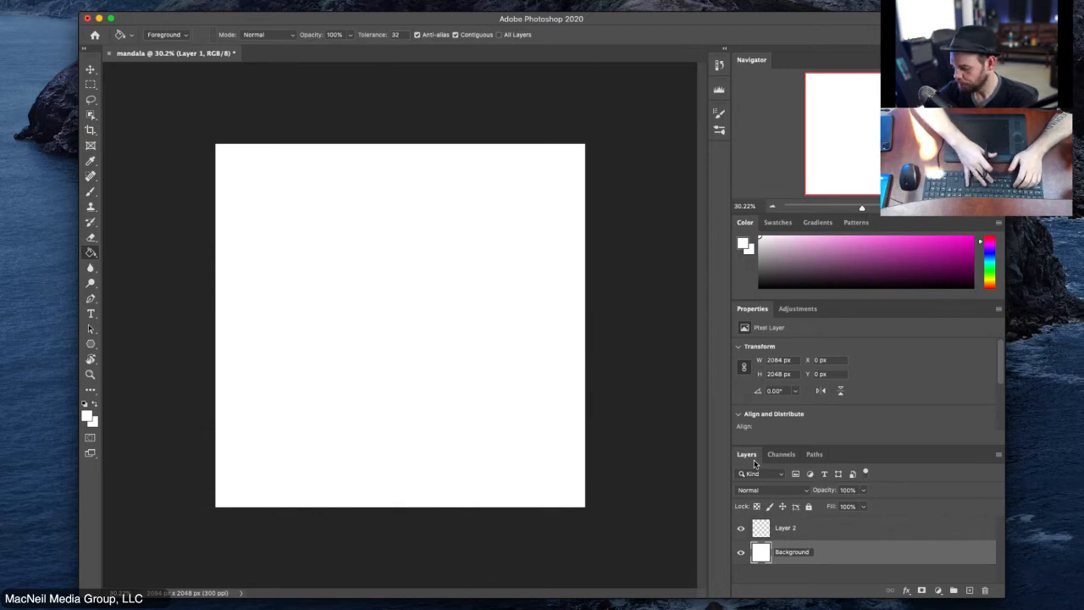
pyautogui.press('Return')
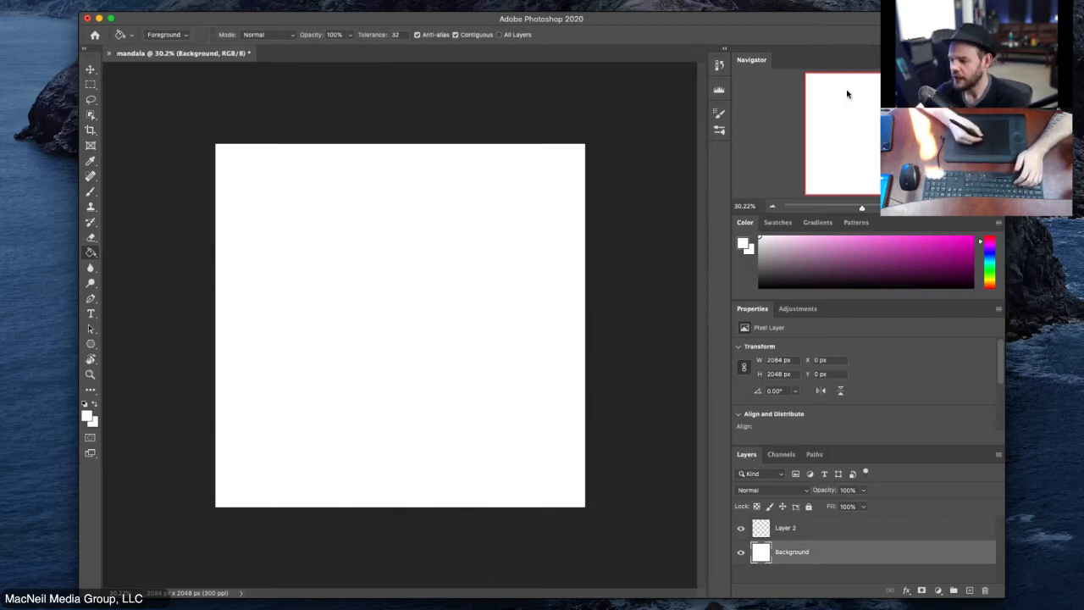
# Step: Make the empty Layer 2 active for the Brush tool and turn paint symmetry off
pyautogui.click(796, 530)
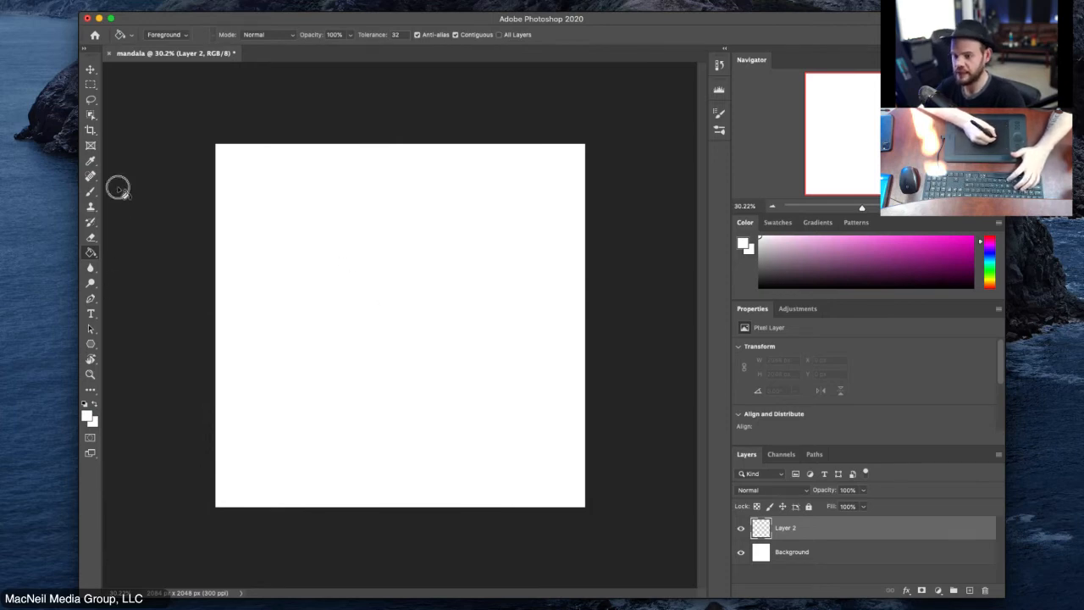
pyautogui.press('b')
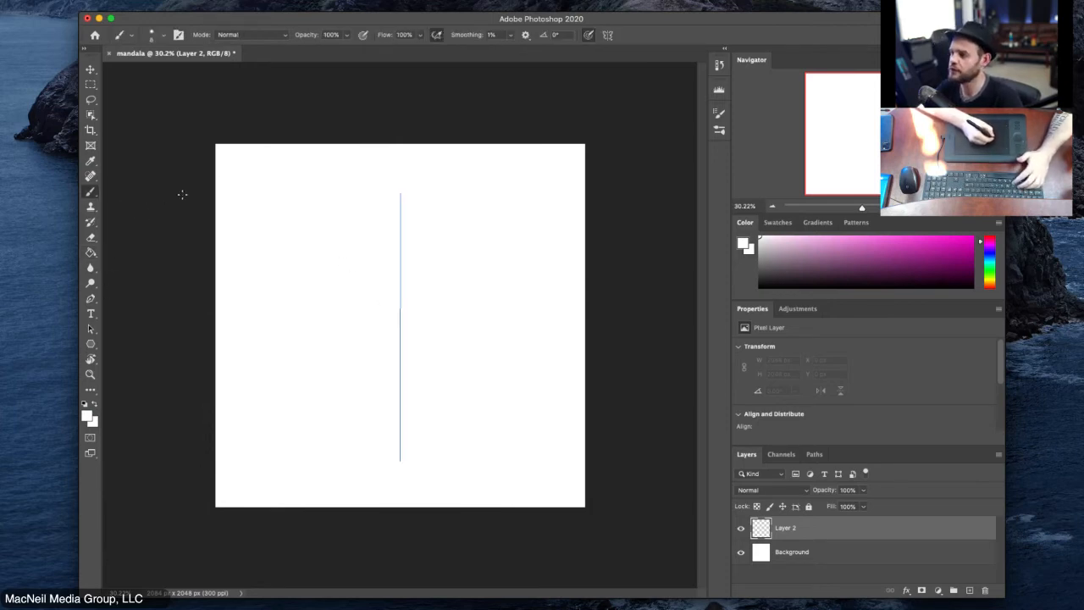
pyautogui.click(608, 36)
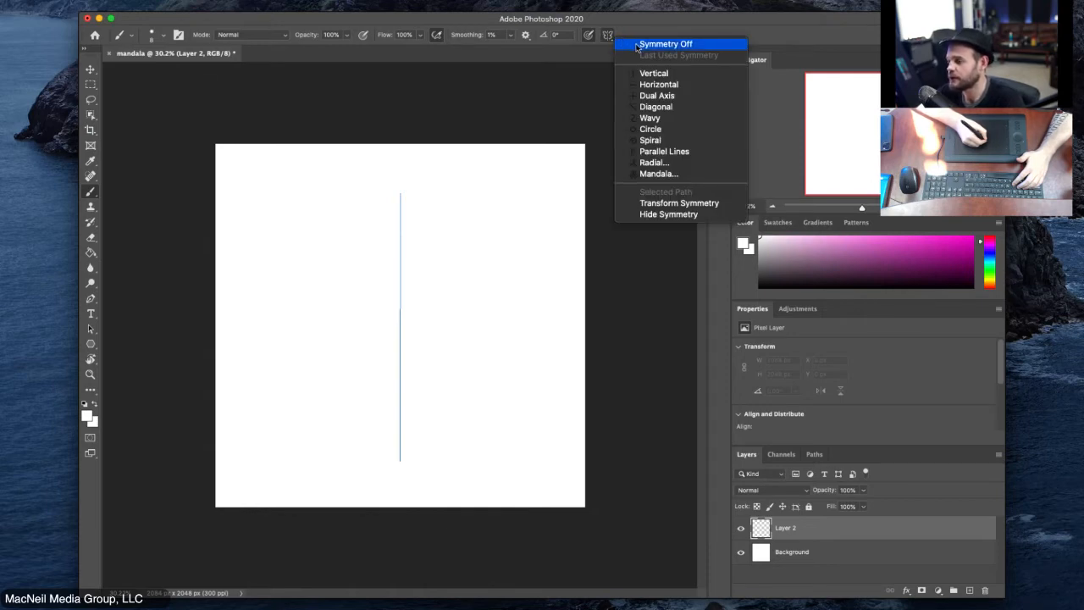
pyautogui.click(634, 44)
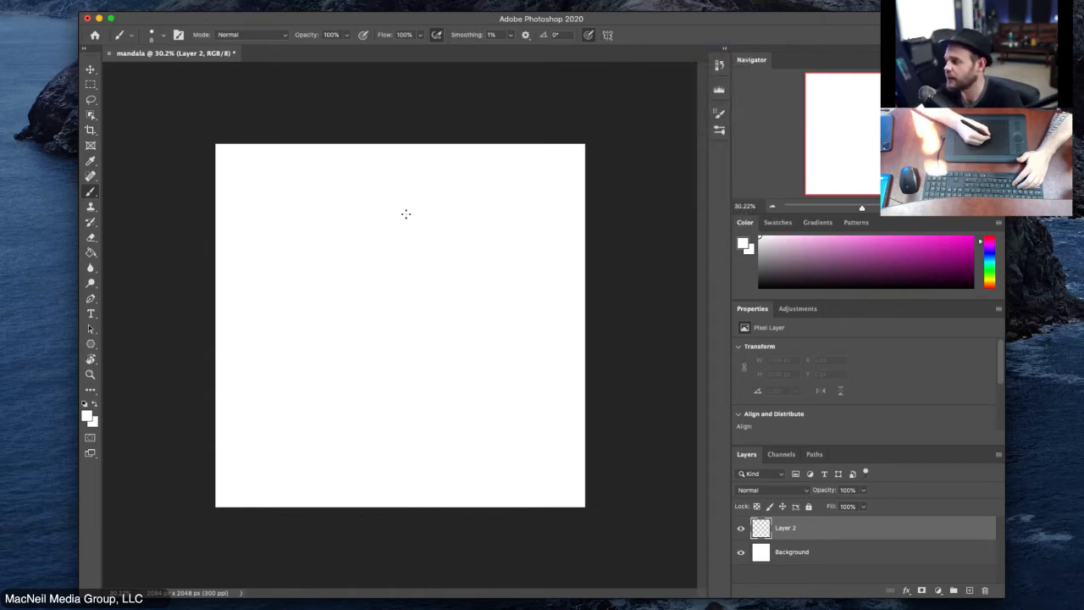
# Step: Apply Horizontal paint symmetry across the canvas center and reset the foreground color to default black
pyautogui.click(608, 36)
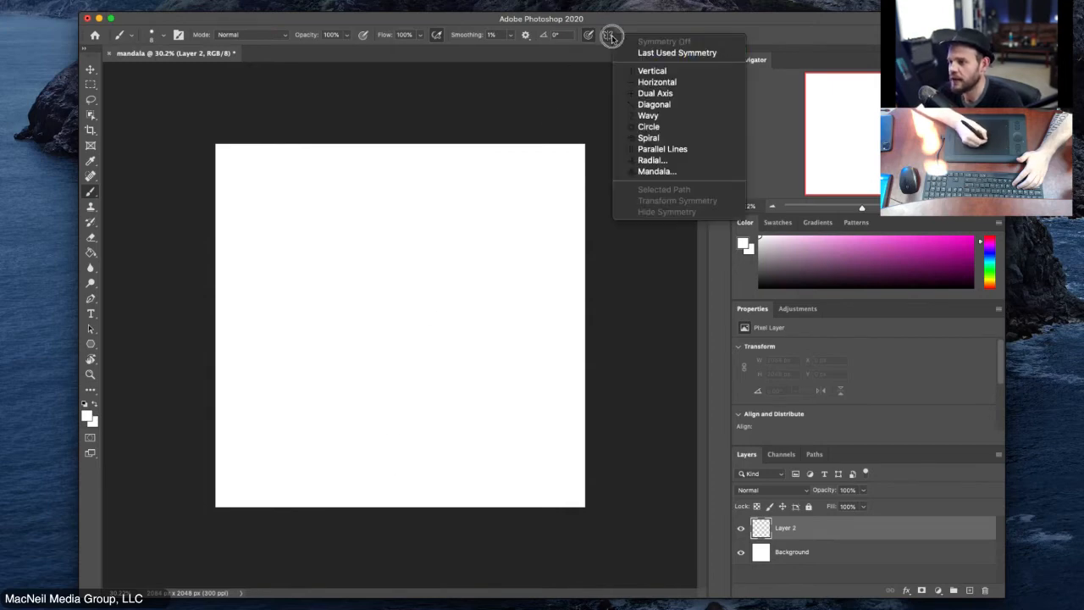
pyautogui.click(631, 82)
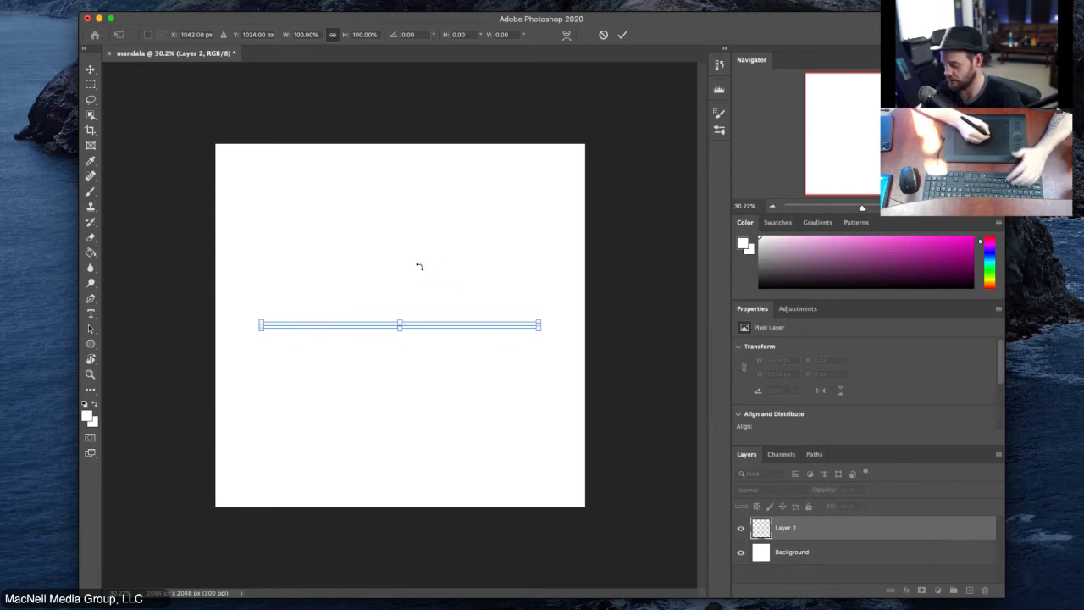
pyautogui.click(624, 35)
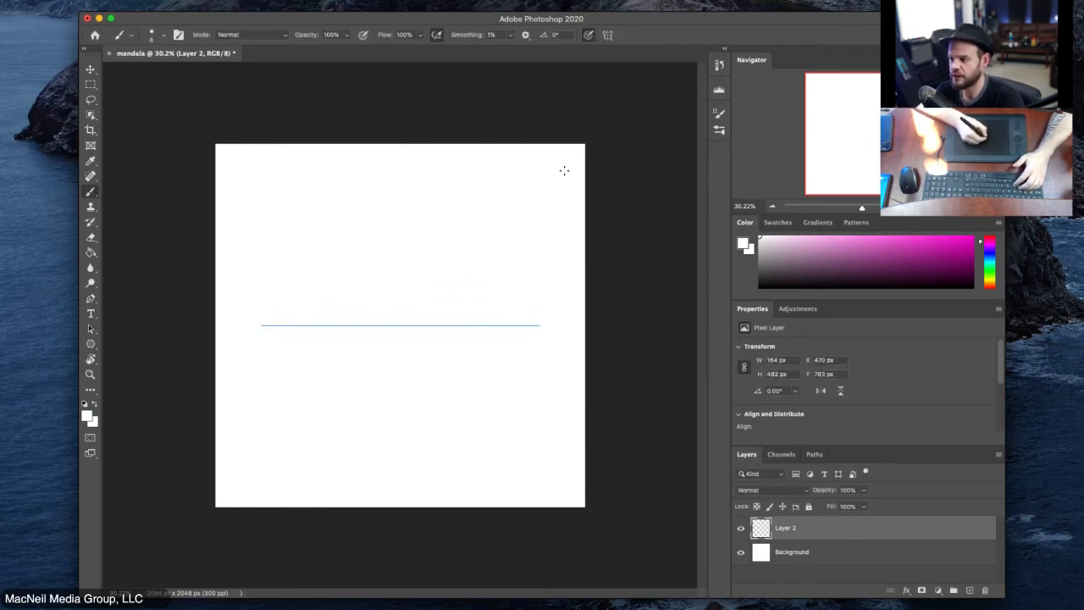
pyautogui.press('d')
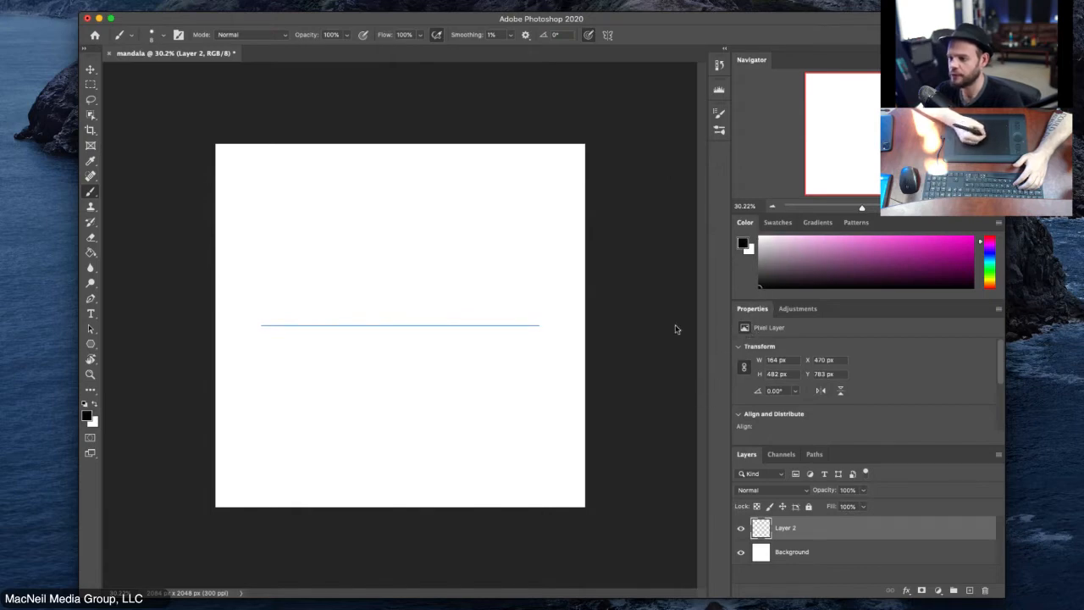
# Step: Draw a wavy test outline mirrored across the horizontal symmetry axis and undo it
pyautogui.moveTo(339, 313)
pyautogui.mouseDown()
pyautogui.moveTo(354, 252)
pyautogui.moveTo(381, 259)
pyautogui.moveTo(420, 302)
pyautogui.moveTo(437, 271)
pyautogui.moveTo(461, 265)
pyautogui.moveTo(475, 288)
pyautogui.moveTo(544, 275)
pyautogui.moveTo(528, 306)
pyautogui.moveTo(391, 323)
pyautogui.mouseUp()
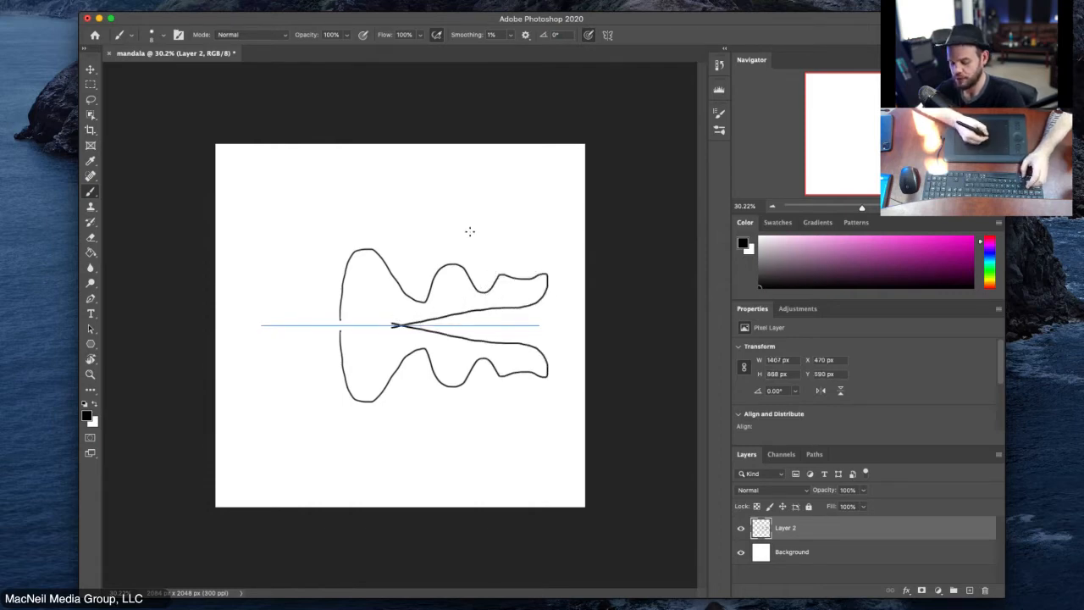
pyautogui.press('super+z')
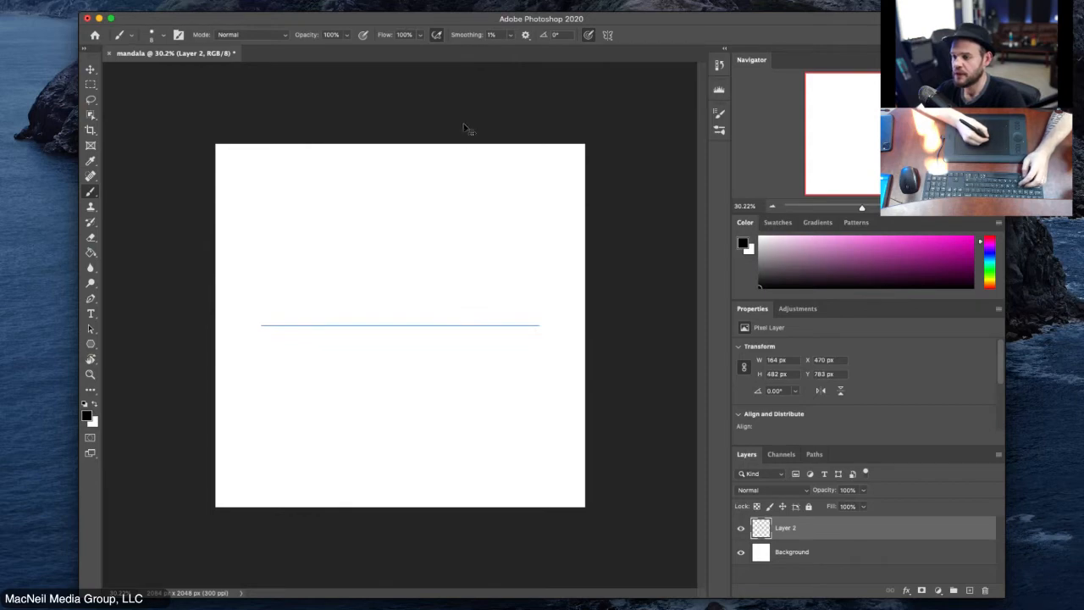
# Step: Switch paint symmetry to Dual Axis and draw small nested rounded shapes around the center of the canvas
pyautogui.click(607, 37)
pyautogui.click(640, 92)
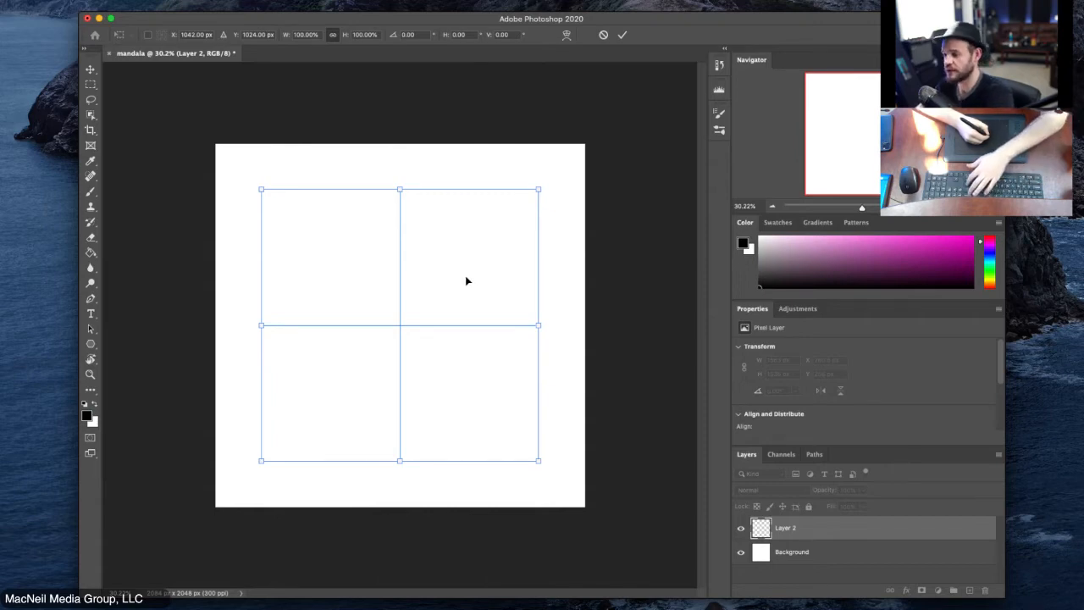
pyautogui.click(622, 38)
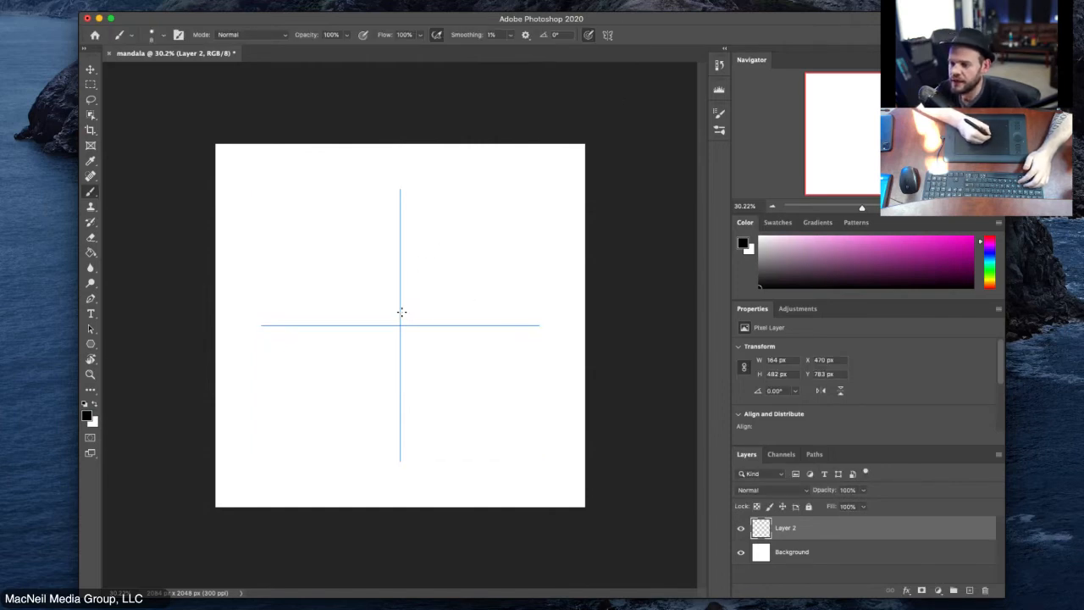
pyautogui.moveTo(402, 311)
pyautogui.mouseDown()
pyautogui.moveTo(418, 307)
pyautogui.moveTo(418, 317)
pyautogui.moveTo(403, 316)
pyautogui.moveTo(420, 280)
pyautogui.moveTo(443, 292)
pyautogui.moveTo(450, 329)
pyautogui.moveTo(443, 318)
pyautogui.moveTo(437, 331)
pyautogui.moveTo(398, 286)
pyautogui.mouseUp()
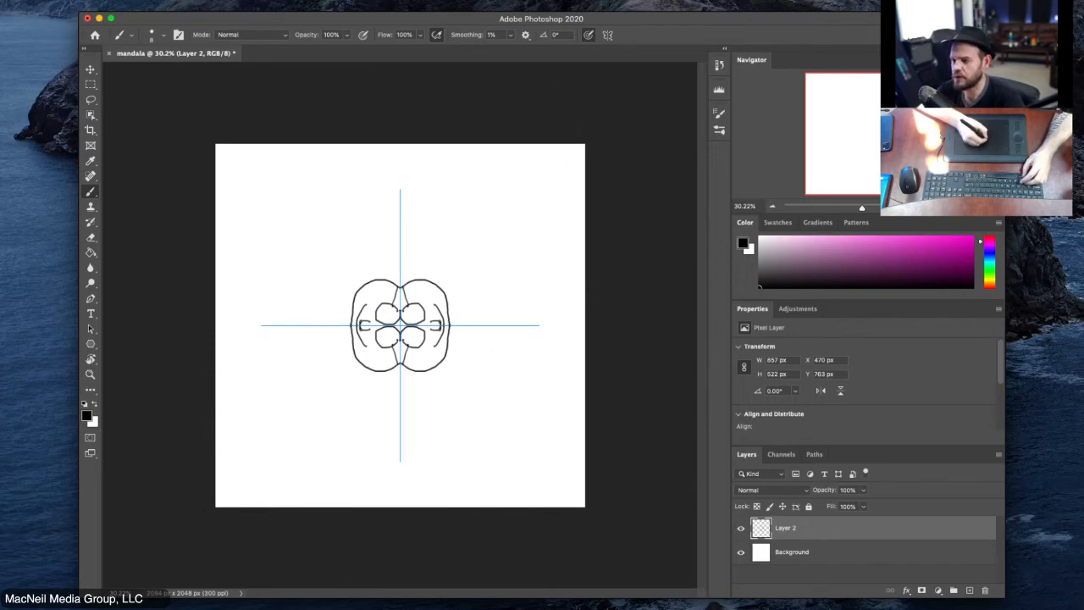
# Step: Undo all the strokes drawn with Dual Axis symmetry
pyautogui.press('super+z')
pyautogui.press('super+z')
pyautogui.press('super+z')
pyautogui.press('super+z')
pyautogui.press('super+z')
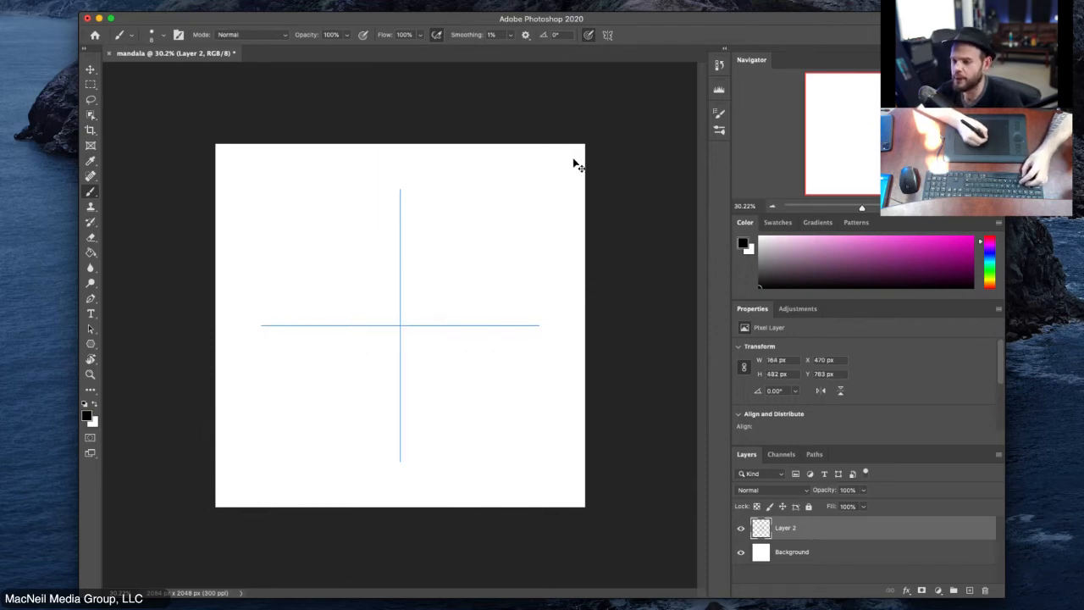
# Step: Switch paint symmetry to Diagonal and draw a series of elongated leaf lobes along the diagonal axis
pyautogui.click(607, 35)
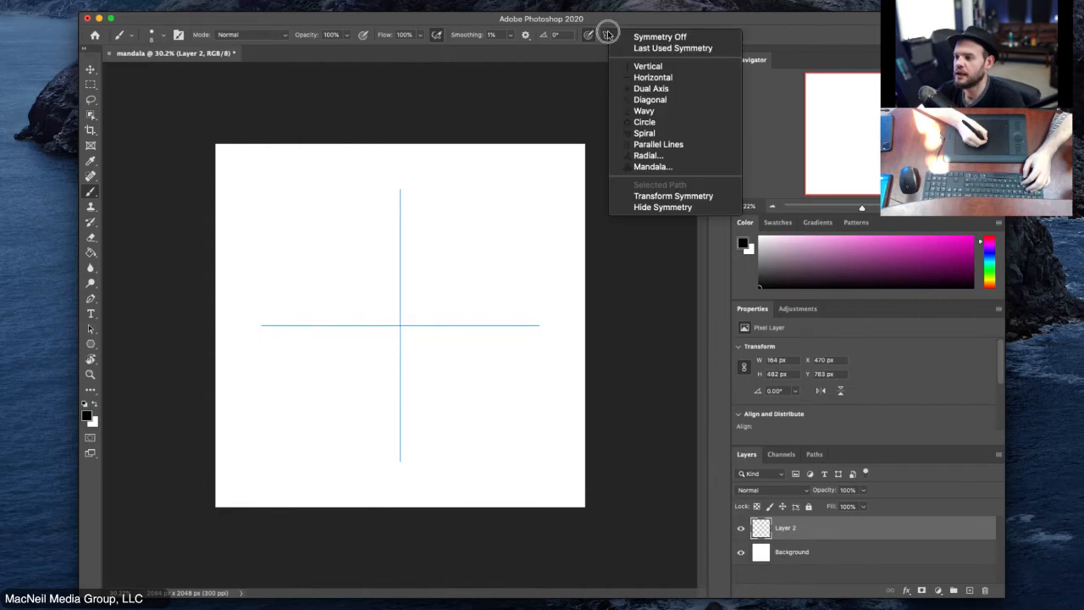
pyautogui.click(642, 100)
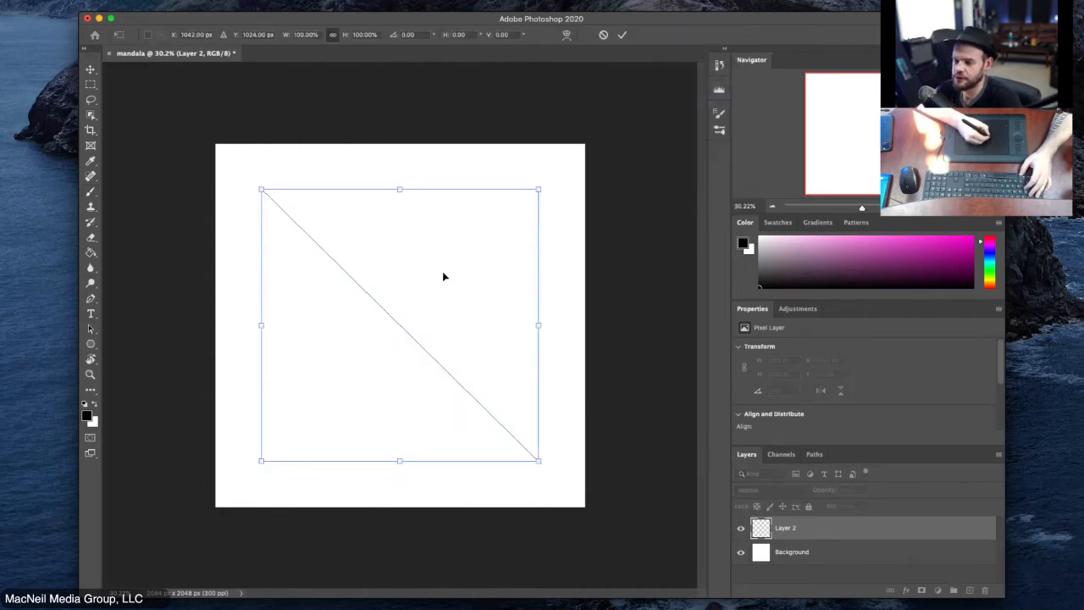
pyautogui.press('Return')
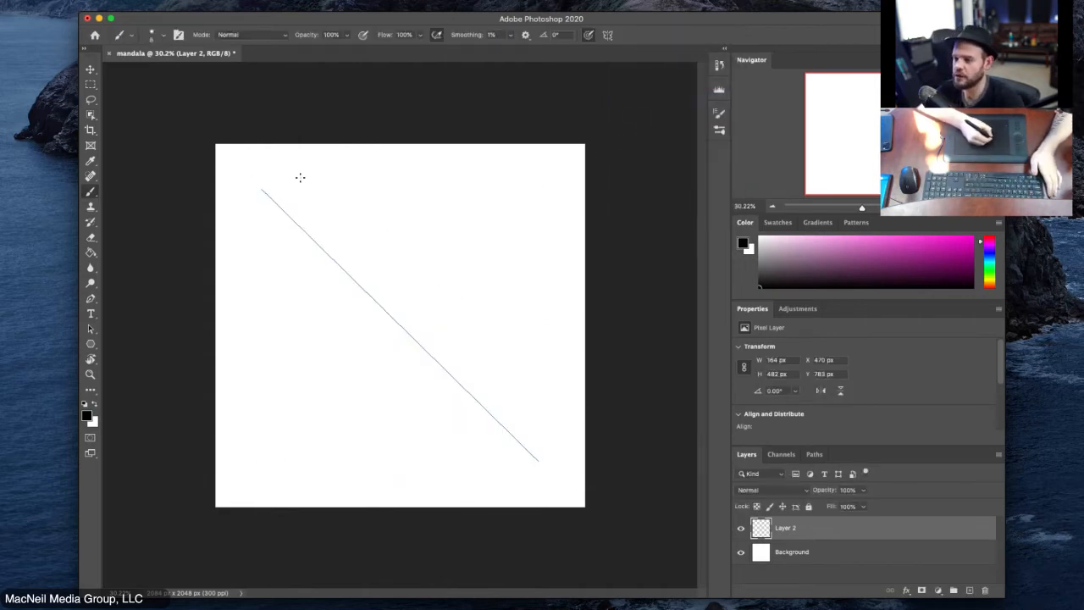
pyautogui.moveTo(286, 210)
pyautogui.mouseDown()
pyautogui.moveTo(292, 173)
pyautogui.moveTo(308, 182)
pyautogui.moveTo(352, 277)
pyautogui.mouseUp()
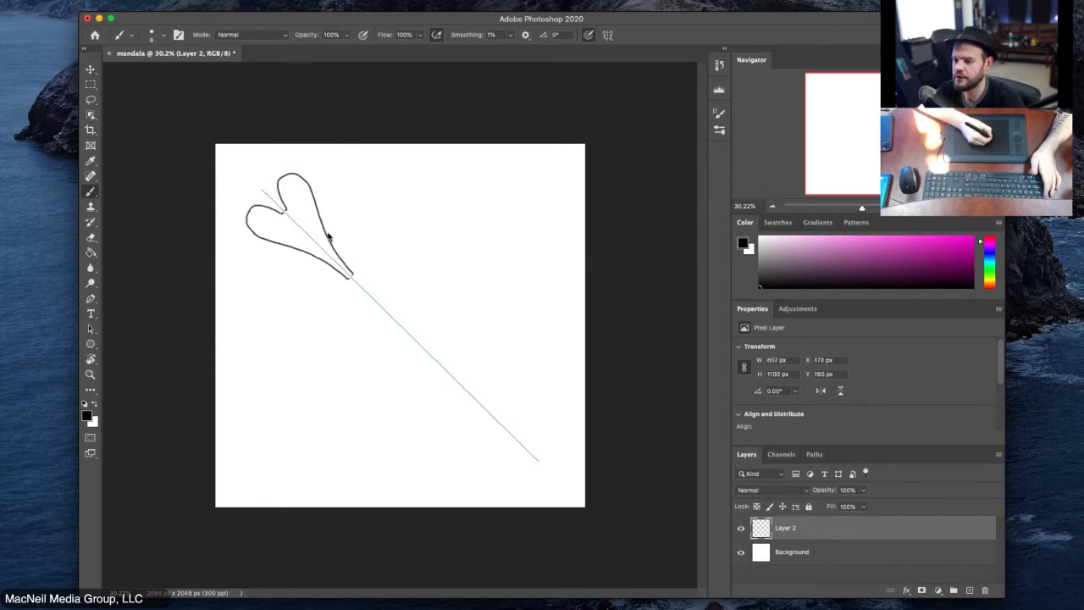
pyautogui.moveTo(322, 216)
pyautogui.mouseDown()
pyautogui.moveTo(321, 177)
pyautogui.moveTo(337, 185)
pyautogui.moveTo(397, 320)
pyautogui.mouseUp()
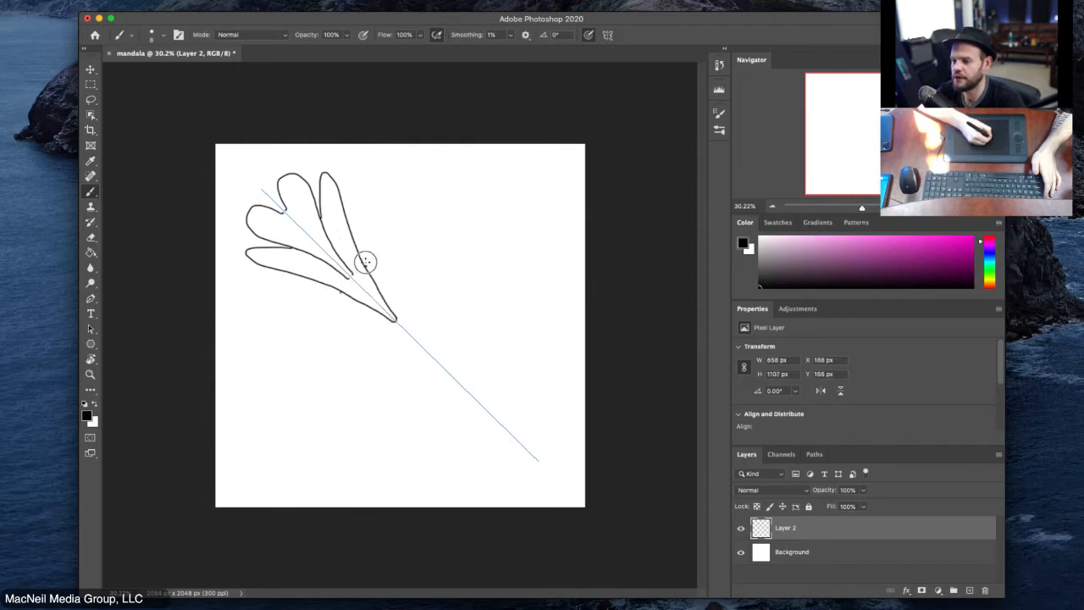
pyautogui.moveTo(363, 257)
pyautogui.mouseDown()
pyautogui.moveTo(381, 230)
pyautogui.moveTo(453, 379)
pyautogui.mouseUp()
pyautogui.moveTo(397, 264)
pyautogui.mouseDown()
pyautogui.moveTo(418, 240)
pyautogui.moveTo(500, 425)
pyautogui.mouseUp()
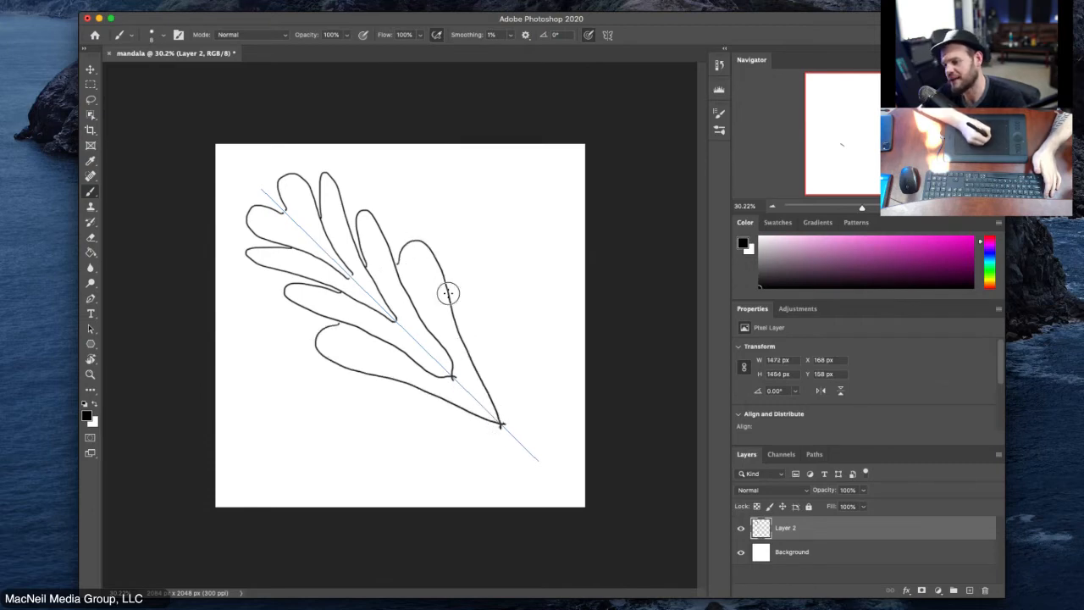
pyautogui.moveTo(448, 293)
pyautogui.mouseDown()
pyautogui.moveTo(491, 306)
pyautogui.moveTo(526, 452)
pyautogui.mouseUp()
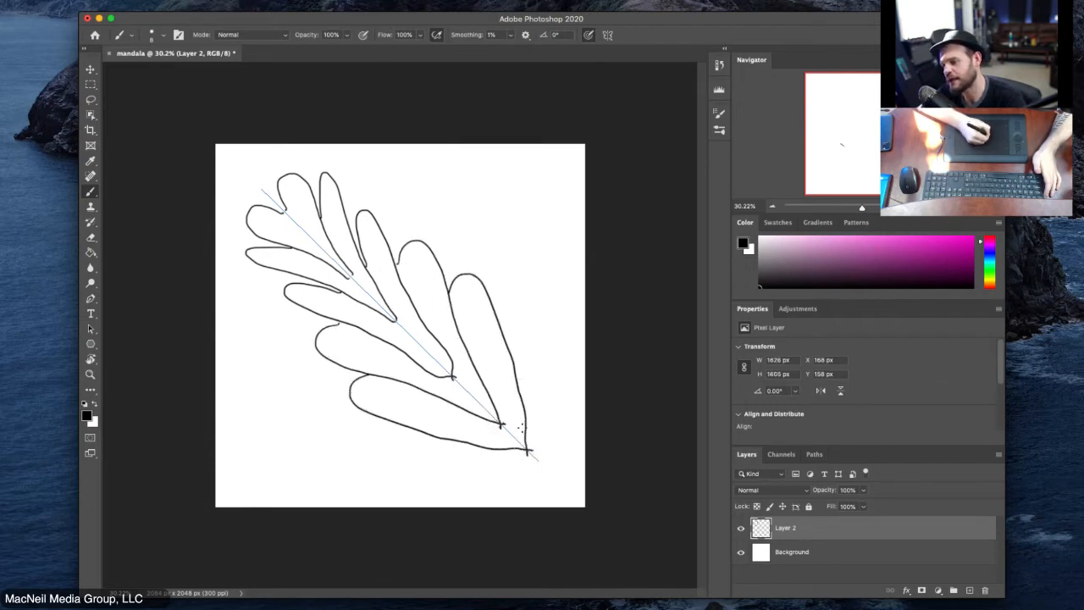
pyautogui.moveTo(504, 334)
pyautogui.mouseDown()
pyautogui.moveTo(539, 321)
pyautogui.moveTo(561, 503)
pyautogui.moveTo(548, 506)
pyautogui.mouseUp()
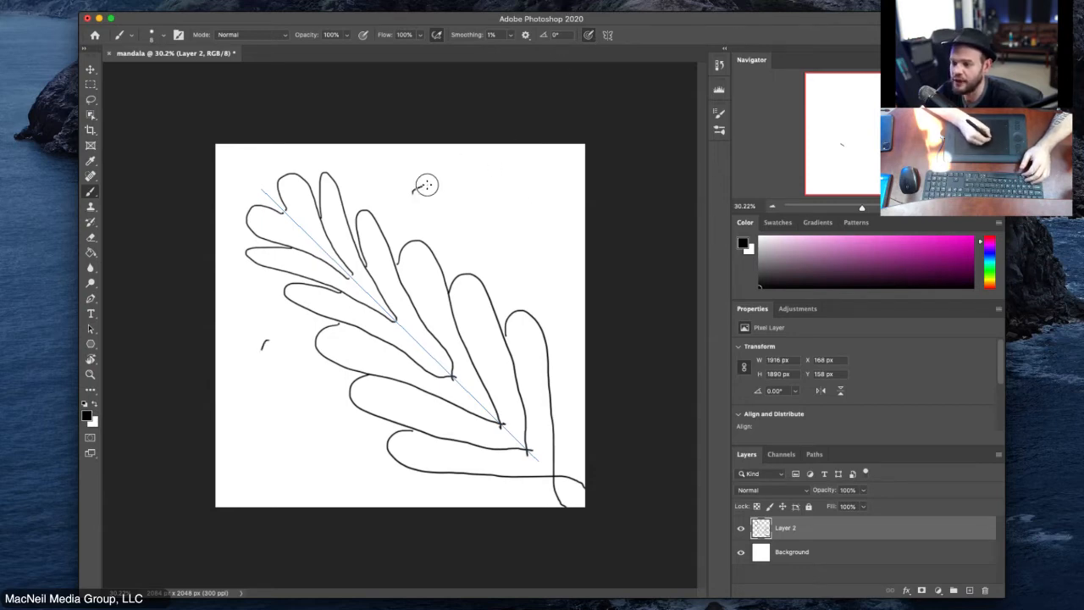
# Step: Draw a wavy curve beside the leaf lobes and nested triangles near the canvas corner, mirrored across the diagonal
pyautogui.moveTo(426, 184)
pyautogui.mouseDown()
pyautogui.moveTo(453, 190)
pyautogui.moveTo(467, 222)
pyautogui.moveTo(453, 251)
pyautogui.moveTo(459, 264)
pyautogui.moveTo(507, 251)
pyautogui.moveTo(515, 292)
pyautogui.mouseUp()
pyautogui.moveTo(496, 189)
pyautogui.mouseDown()
pyautogui.moveTo(551, 170)
pyautogui.moveTo(529, 227)
pyautogui.mouseUp()
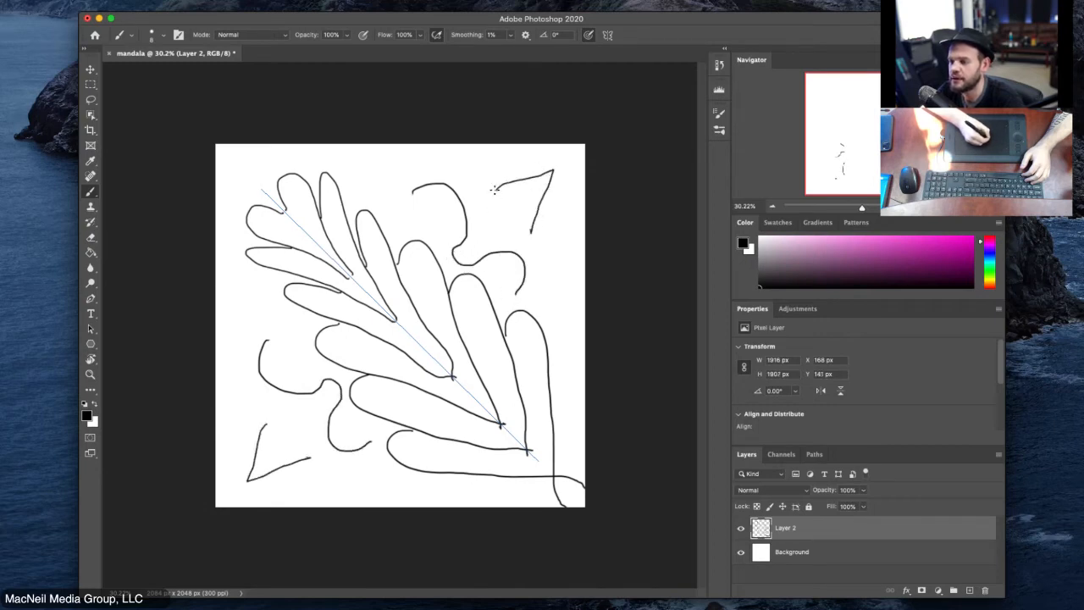
pyautogui.moveTo(494, 190); pyautogui.dragTo(538, 227)
pyautogui.moveTo(525, 190)
pyautogui.mouseDown()
pyautogui.moveTo(547, 176)
pyautogui.moveTo(532, 207)
pyautogui.moveTo(519, 191)
pyautogui.moveTo(537, 188)
pyautogui.moveTo(532, 211)
pyautogui.mouseUp()
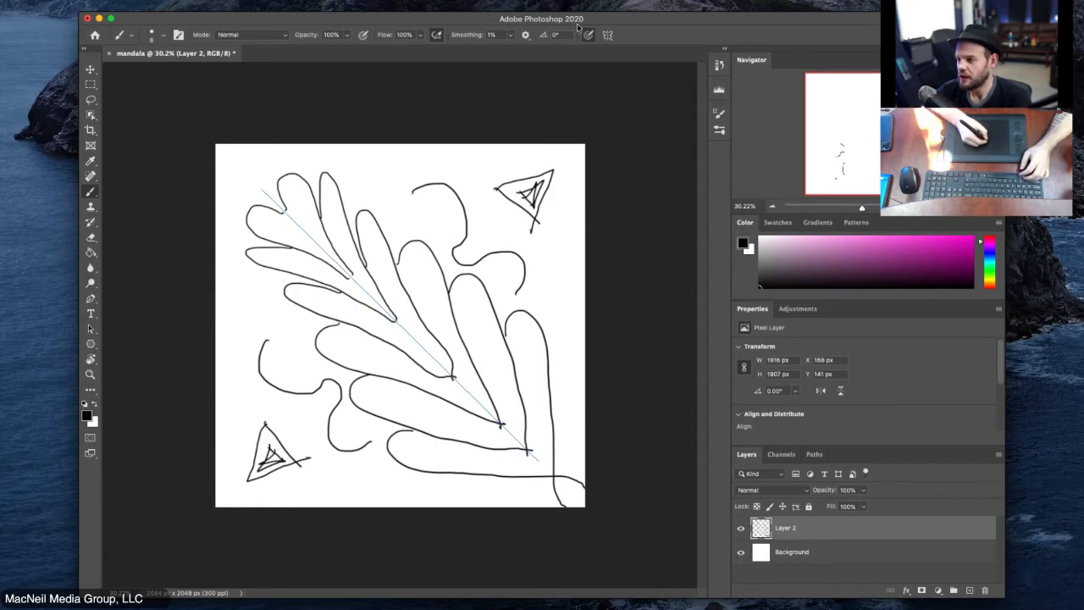
# Step: Undo all the strokes drawn with Diagonal symmetry, leaving Layer 2 empty
pyautogui.click(611, 37)
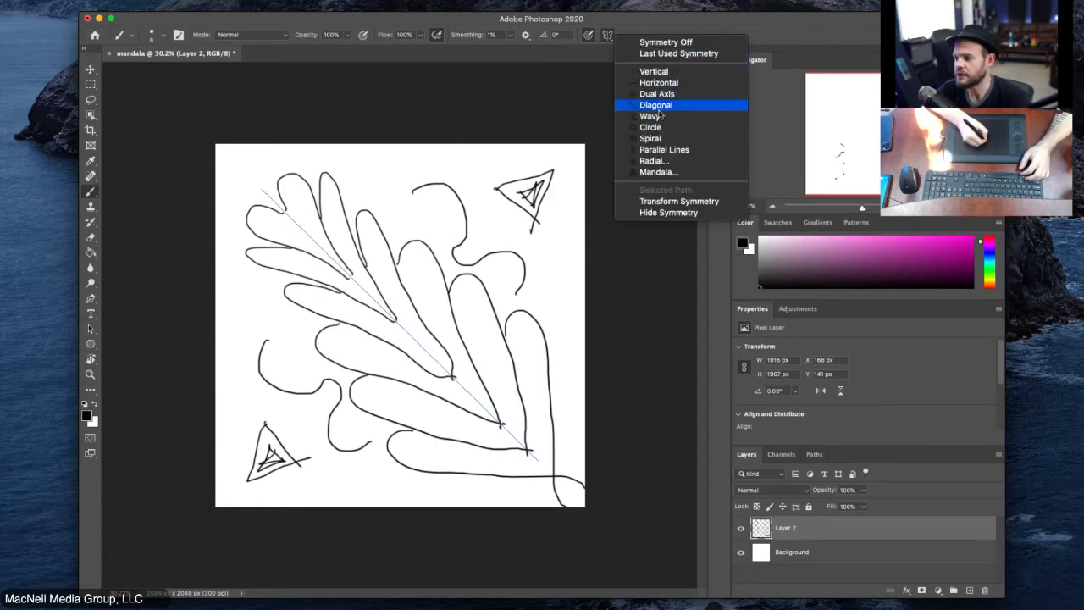
pyautogui.click(585, 202)
pyautogui.press('super+z')
pyautogui.press('super+z')
pyautogui.press('super+z')
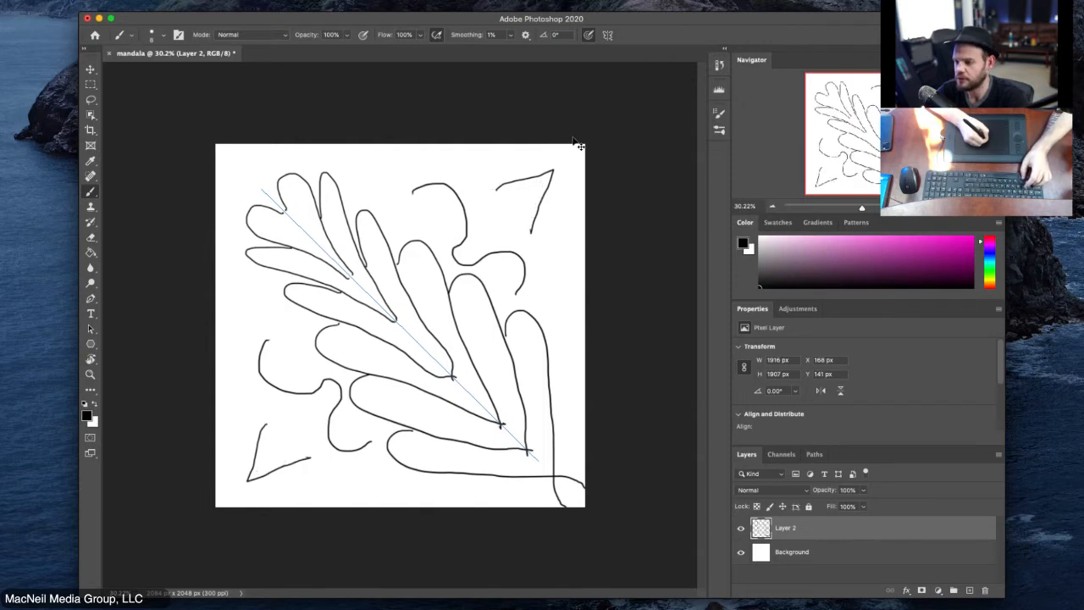
pyautogui.press('super+z')
pyautogui.press('super+z')
pyautogui.press('super+z')
pyautogui.press('super+z')
pyautogui.press('super+z')
pyautogui.press('super+z')
pyautogui.press('super+z')
pyautogui.press('super+z')
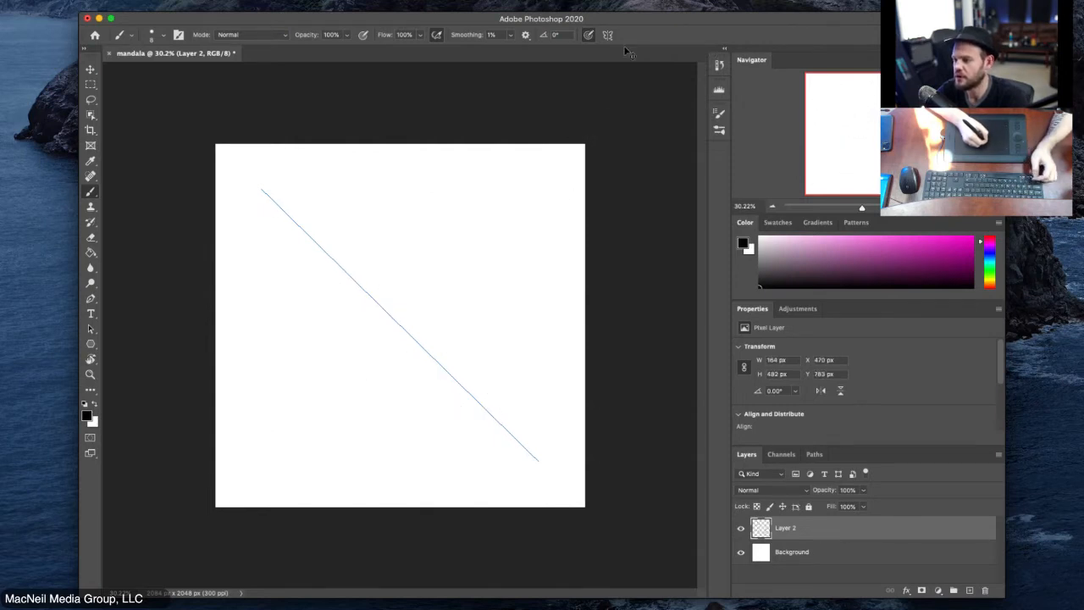
# Step: Apply Wavy paint symmetry rotated about 90° to run horizontally, and draw and undo a looping, zigzag line along it
pyautogui.click(608, 35)
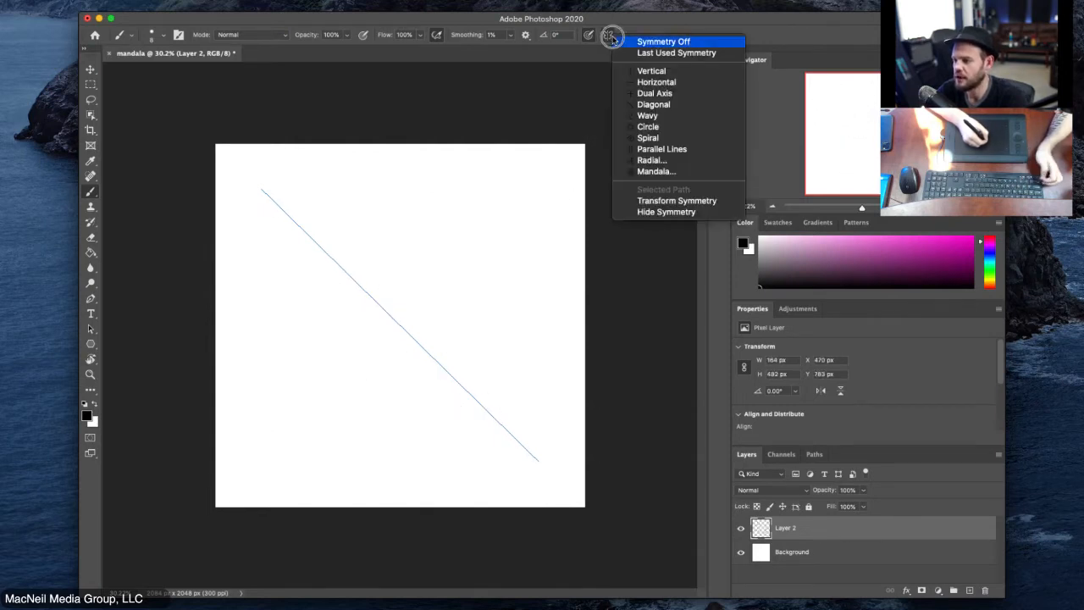
pyautogui.click(658, 119)
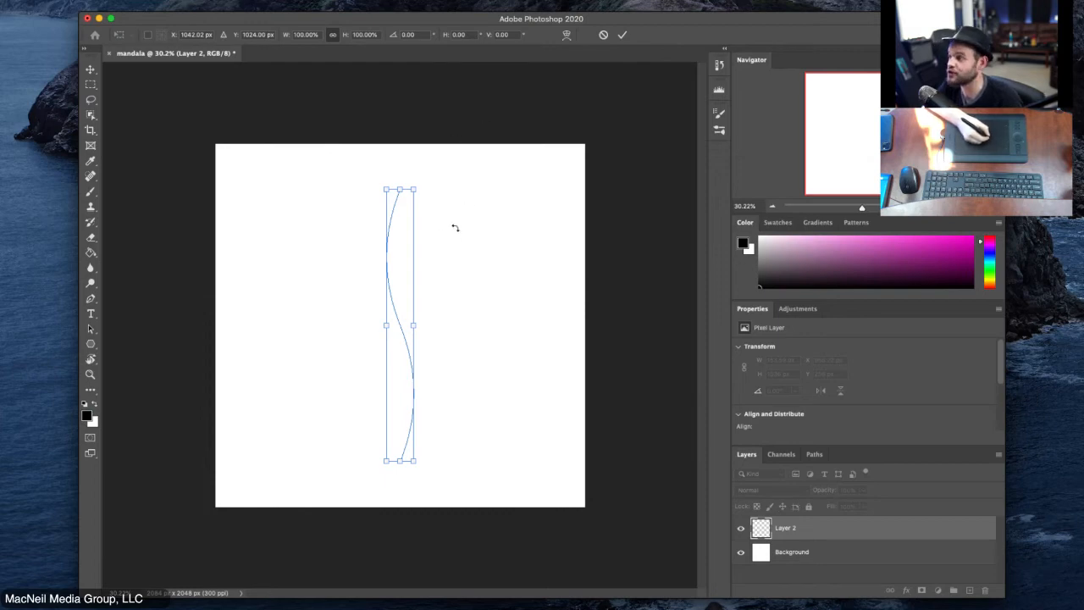
pyautogui.moveTo(470, 216); pyautogui.dragTo(507, 391)
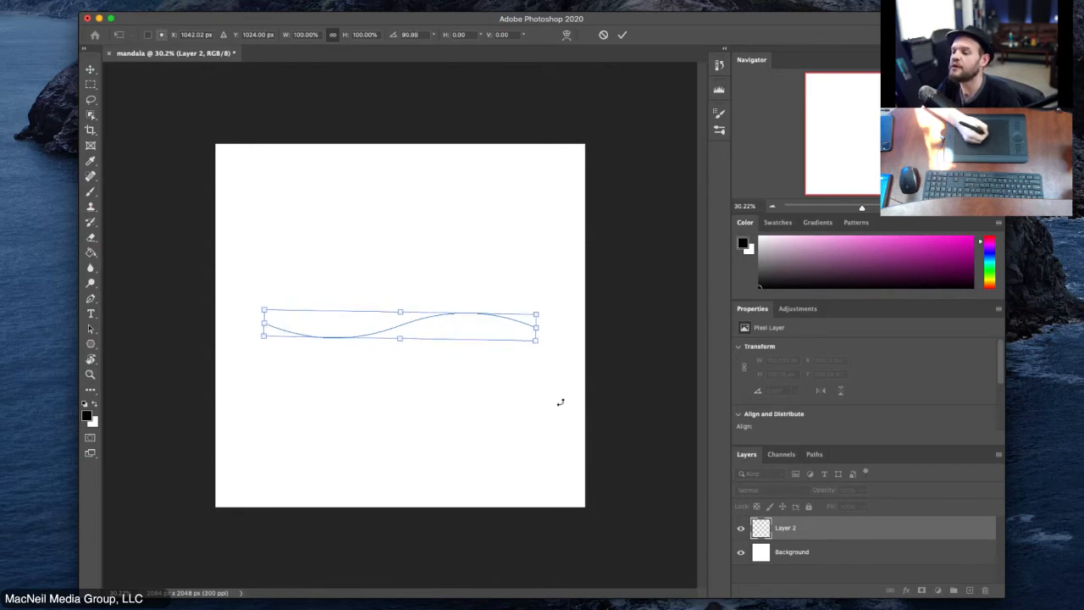
pyautogui.click(623, 35)
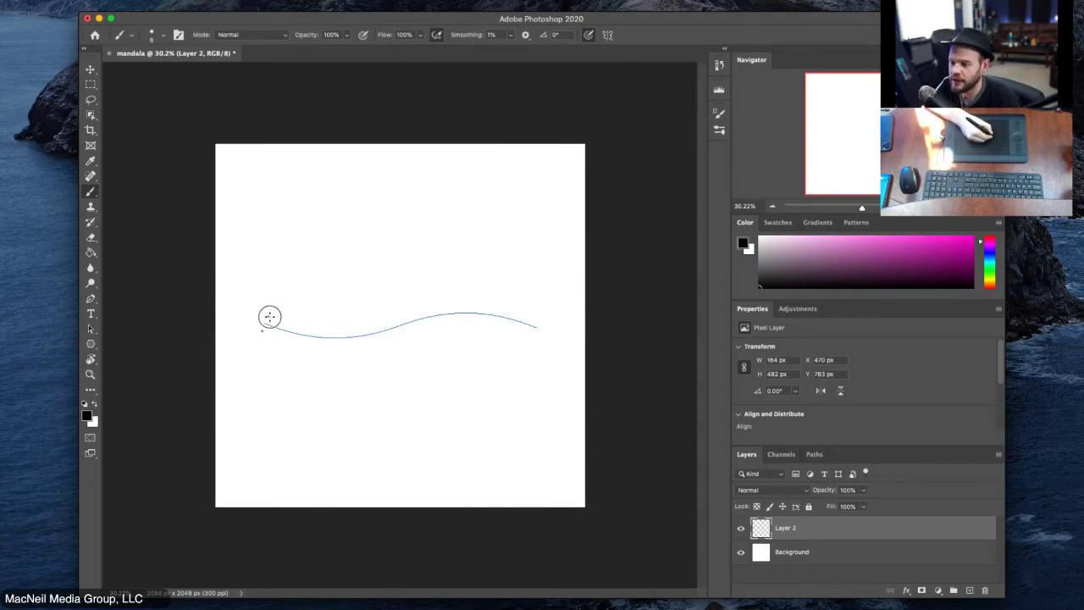
pyautogui.moveTo(269, 317)
pyautogui.mouseDown()
pyautogui.moveTo(324, 323)
pyautogui.moveTo(329, 334)
pyautogui.moveTo(347, 325)
pyautogui.moveTo(359, 343)
pyautogui.moveTo(365, 329)
pyautogui.moveTo(391, 338)
pyautogui.moveTo(391, 302)
pyautogui.moveTo(401, 332)
pyautogui.moveTo(403, 310)
pyautogui.moveTo(412, 323)
pyautogui.moveTo(424, 304)
pyautogui.moveTo(426, 319)
pyautogui.moveTo(440, 309)
pyautogui.moveTo(443, 318)
pyautogui.moveTo(467, 302)
pyautogui.moveTo(472, 320)
pyautogui.moveTo(482, 303)
pyautogui.moveTo(499, 324)
pyautogui.moveTo(514, 306)
pyautogui.moveTo(518, 330)
pyautogui.moveTo(542, 337)
pyautogui.mouseUp()
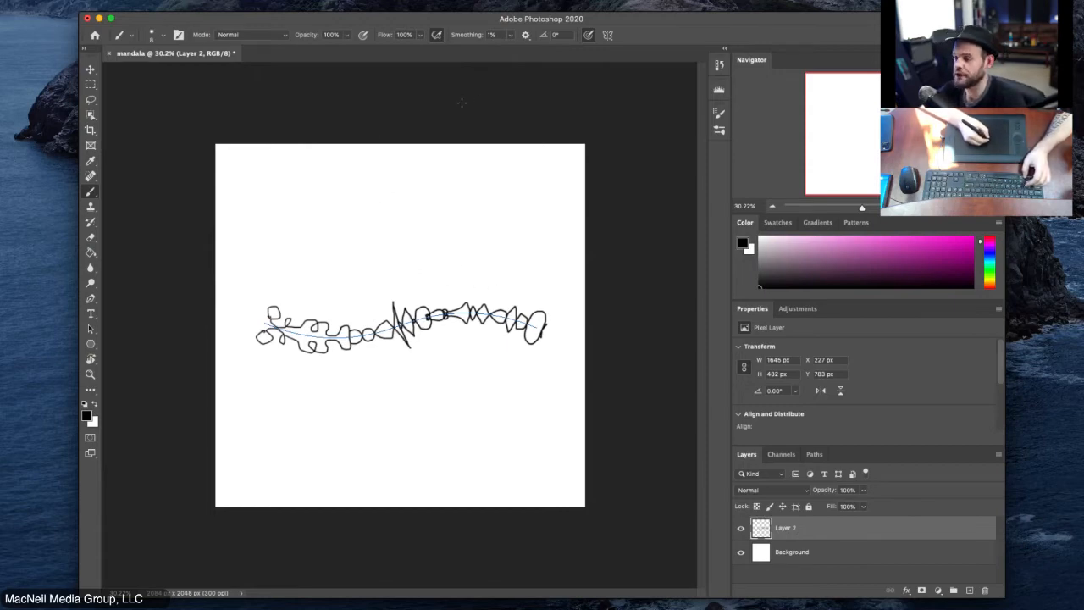
pyautogui.press('super+z')
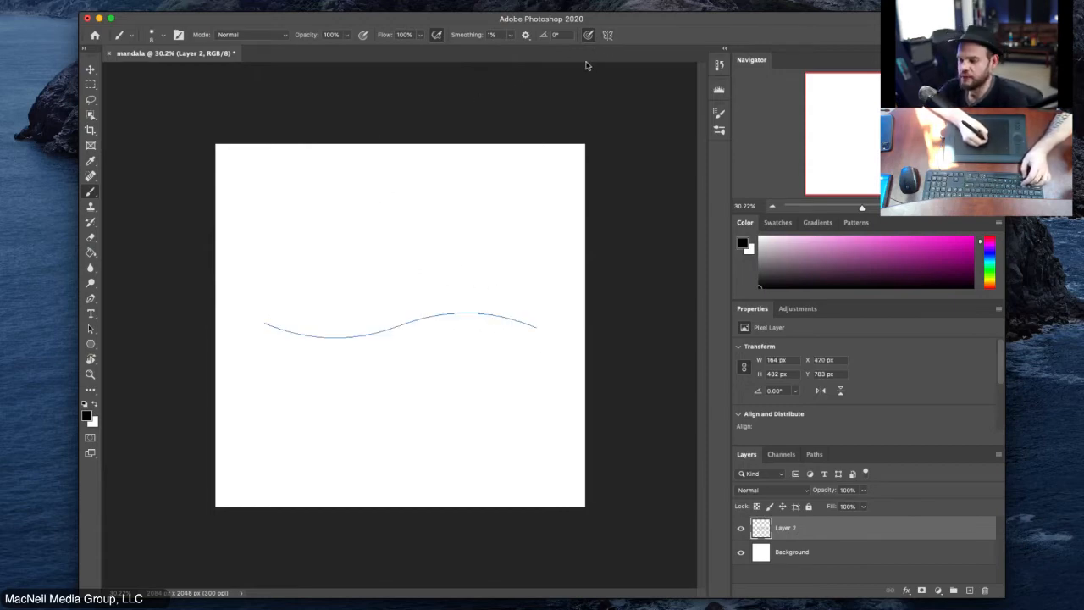
# Step: Switch paint symmetry to Circle, and draw and undo freehand test curves inside the circular path
pyautogui.click(607, 35)
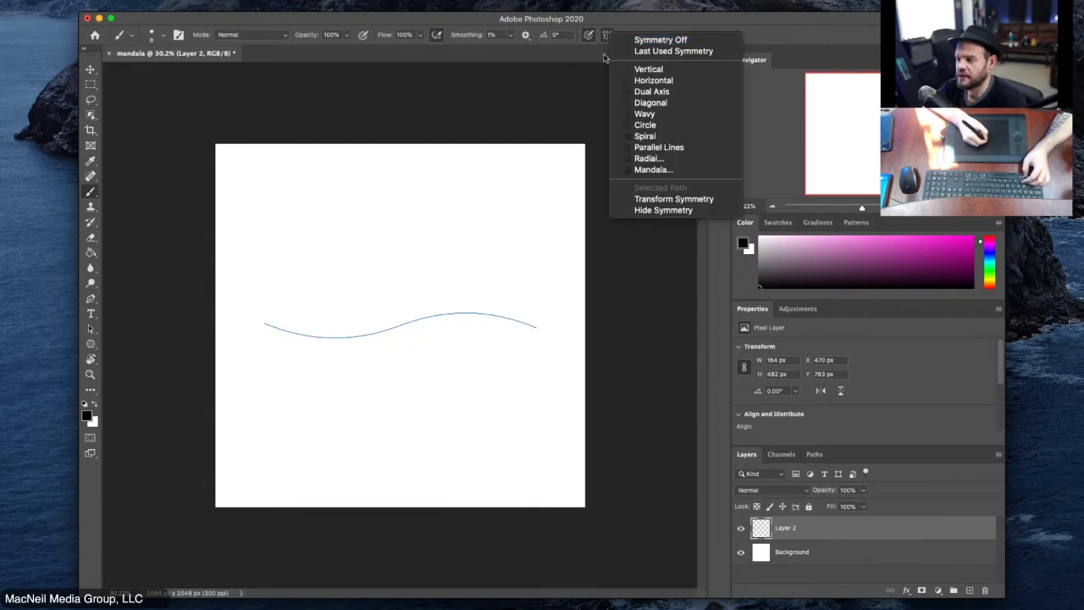
pyautogui.click(644, 125)
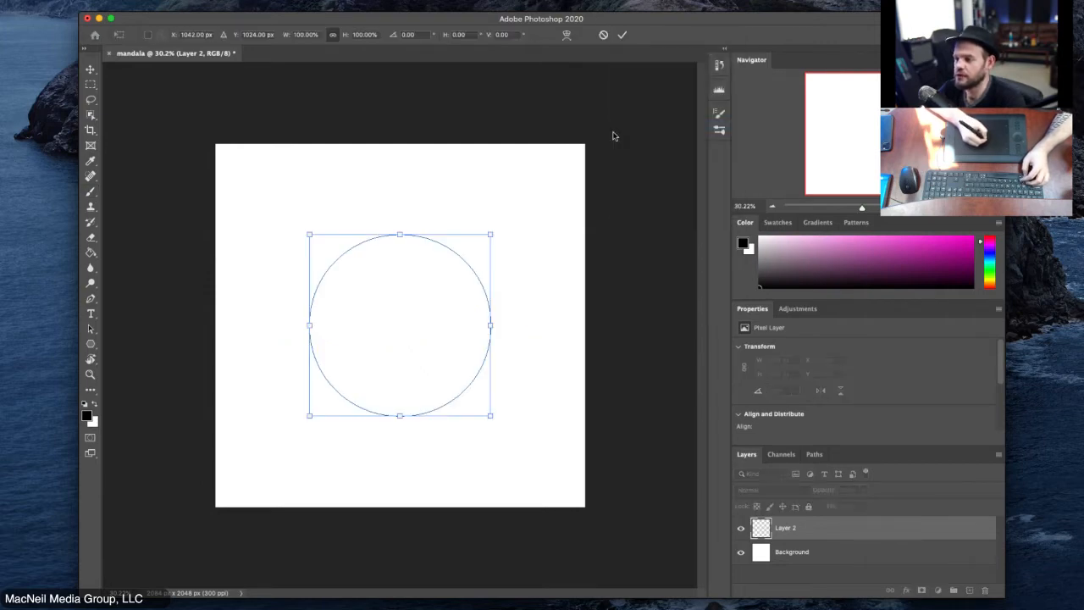
pyautogui.press('Return')
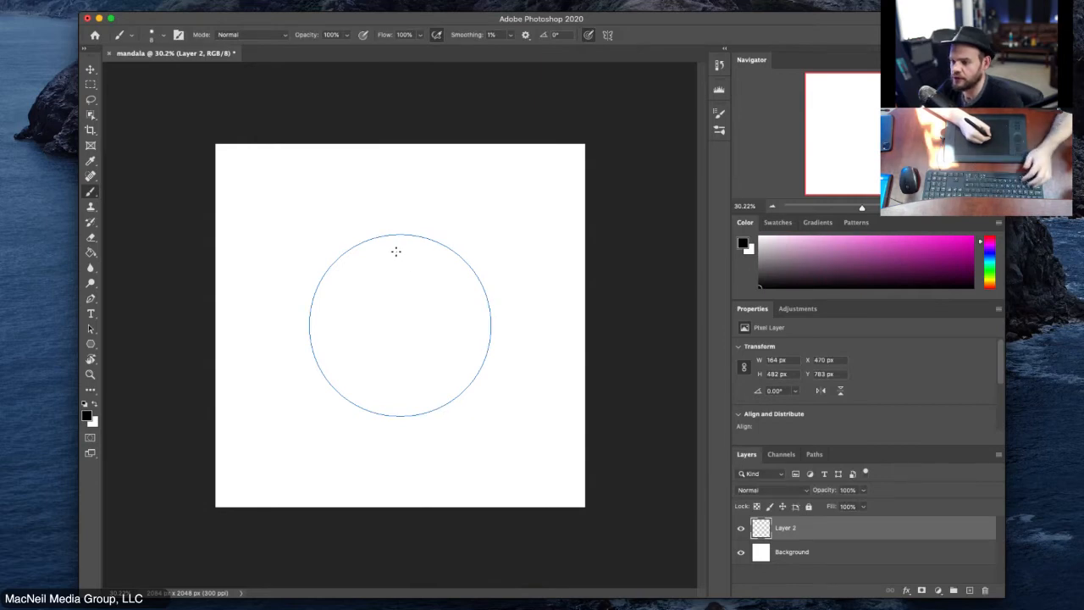
pyautogui.moveTo(394, 243)
pyautogui.mouseDown()
pyautogui.moveTo(386, 280)
pyautogui.moveTo(407, 285)
pyautogui.moveTo(428, 251)
pyautogui.moveTo(449, 309)
pyautogui.moveTo(459, 290)
pyautogui.moveTo(467, 296)
pyautogui.moveTo(474, 337)
pyautogui.moveTo(459, 394)
pyautogui.moveTo(442, 367)
pyautogui.moveTo(419, 396)
pyautogui.moveTo(394, 360)
pyautogui.moveTo(381, 364)
pyautogui.moveTo(389, 380)
pyautogui.moveTo(370, 380)
pyautogui.moveTo(375, 359)
pyautogui.moveTo(397, 364)
pyautogui.moveTo(408, 345)
pyautogui.moveTo(422, 354)
pyautogui.moveTo(438, 342)
pyautogui.moveTo(427, 328)
pyautogui.moveTo(392, 334)
pyautogui.moveTo(386, 315)
pyautogui.moveTo(407, 303)
pyautogui.moveTo(438, 315)
pyautogui.moveTo(438, 342)
pyautogui.moveTo(396, 364)
pyautogui.mouseUp()
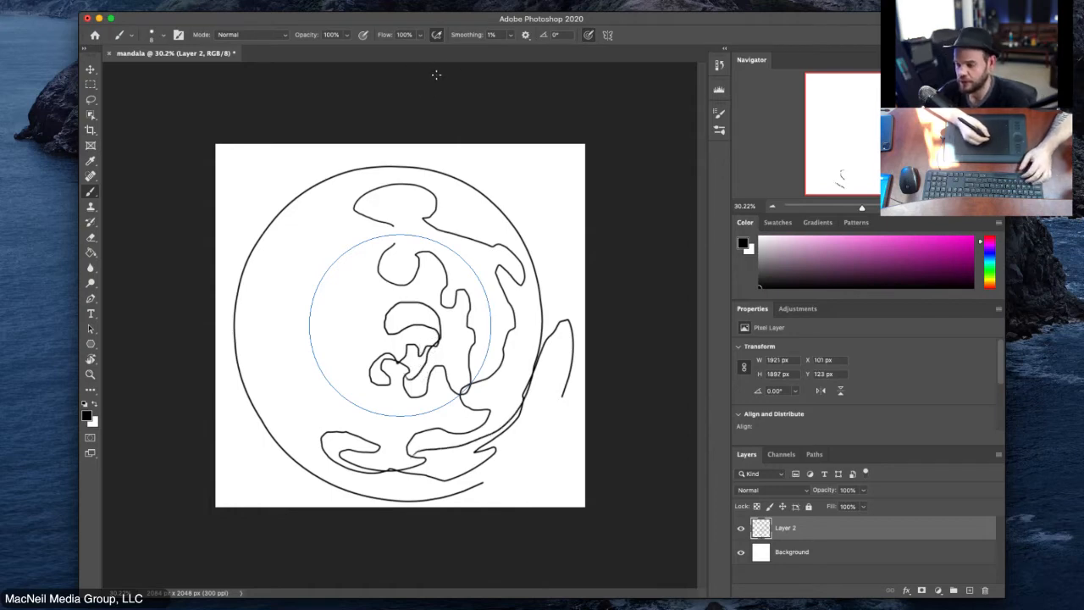
pyautogui.hotkey('ctrl', 'z')
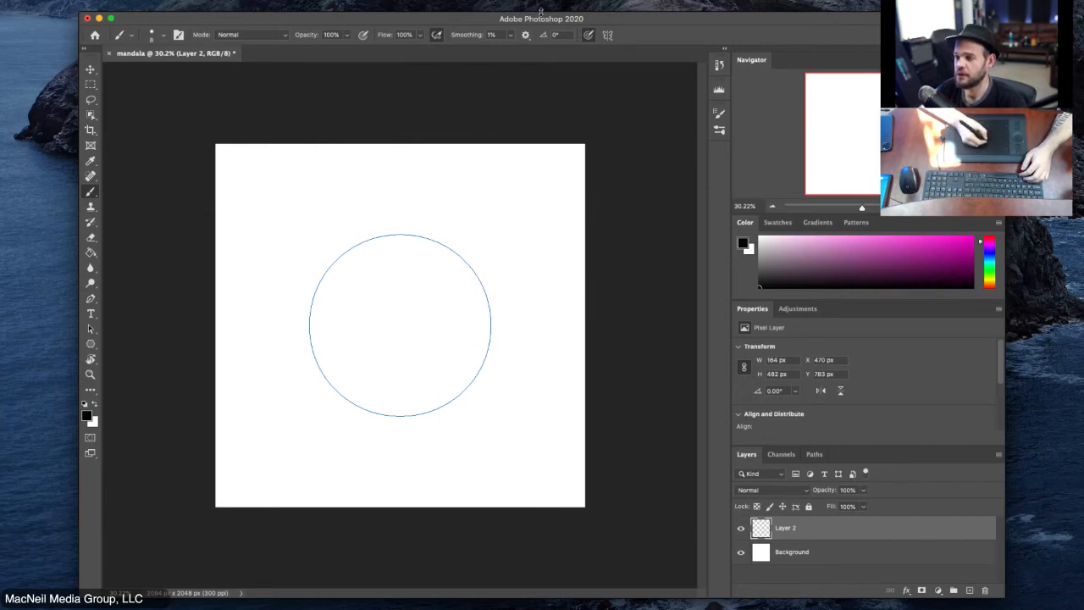
# Step: Switch paint symmetry to Spiral, enlarging the spiral path to about 145% and centring it on the canvas
pyautogui.click(608, 35)
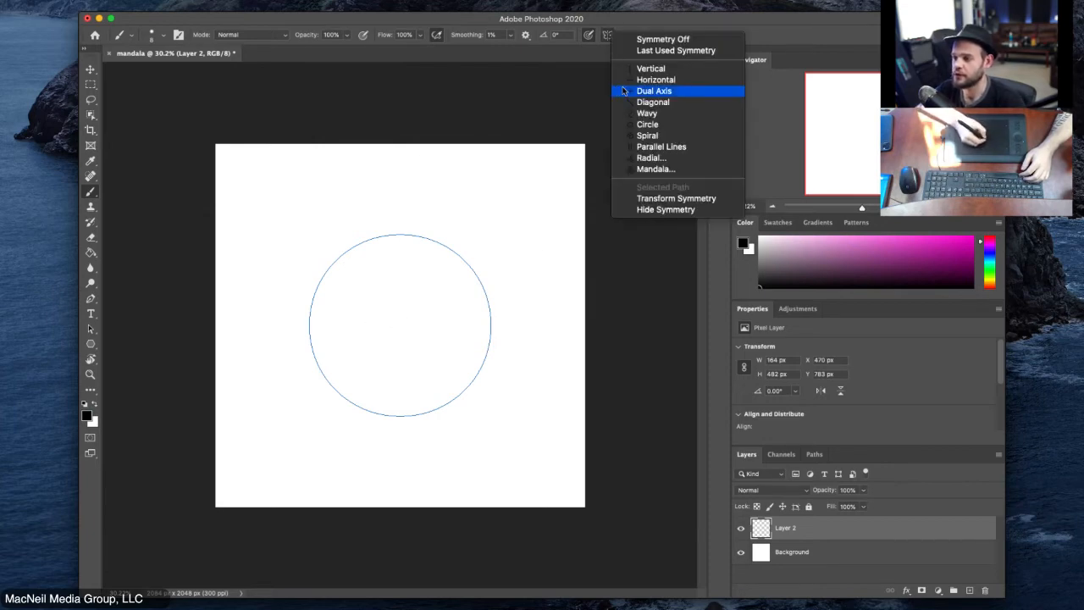
pyautogui.click(691, 137)
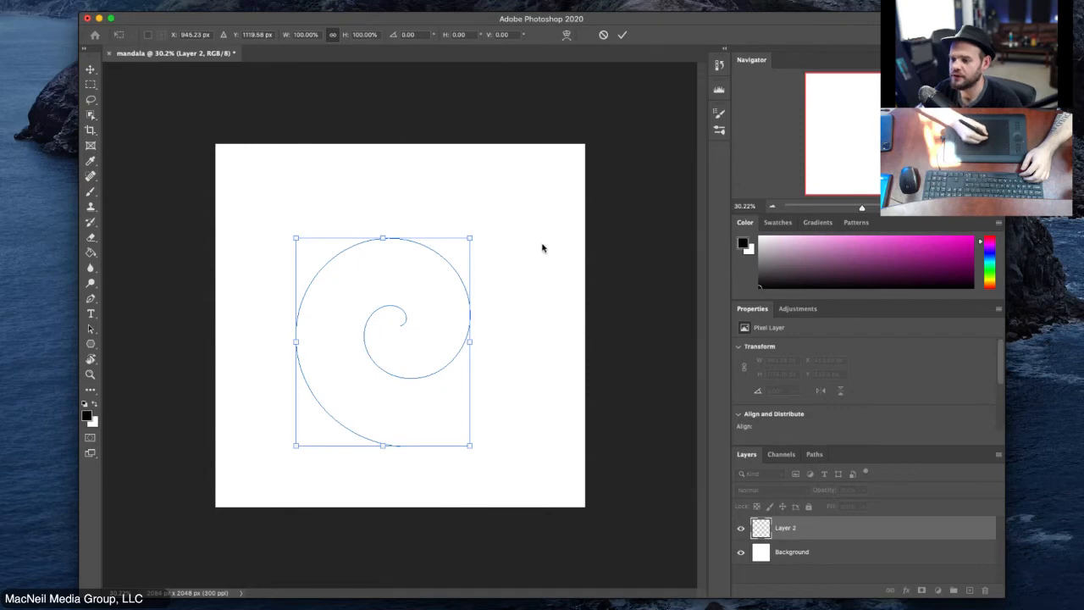
pyautogui.moveTo(468, 240); pyautogui.dragTo(543, 145)
pyautogui.moveTo(467, 271); pyautogui.dragTo(442, 296)
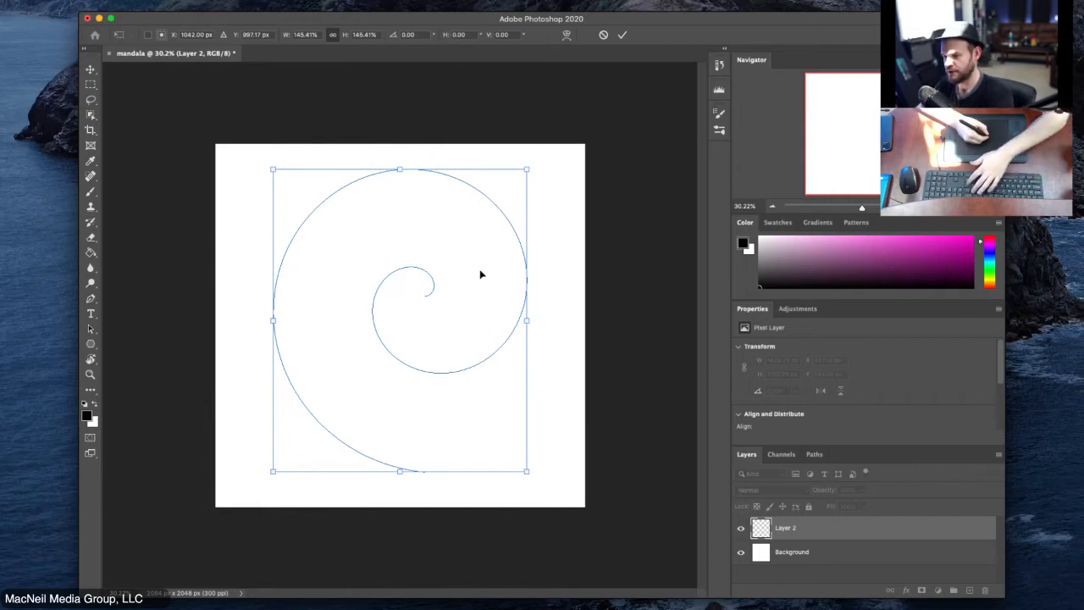
pyautogui.press('Return')
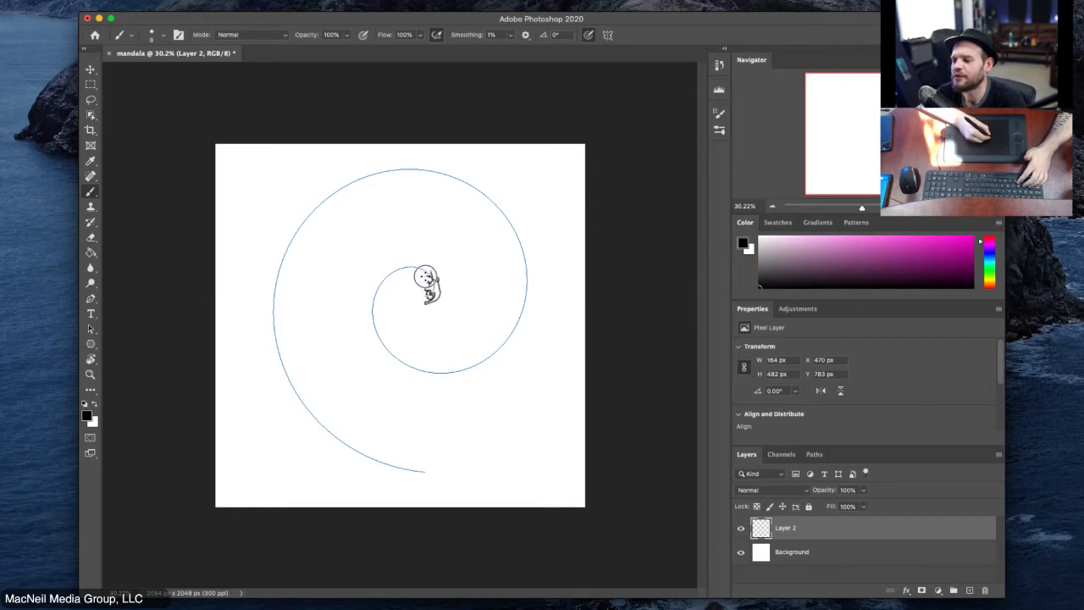
# Step: Draw and undo freehand loops, waves and zigzags mirrored along the spiral path
pyautogui.moveTo(423, 265)
pyautogui.mouseDown()
pyautogui.moveTo(388, 268)
pyautogui.moveTo(372, 295)
pyautogui.moveTo(380, 311)
pyautogui.moveTo(366, 321)
pyautogui.moveTo(383, 314)
pyautogui.moveTo(406, 397)
pyautogui.moveTo(430, 347)
pyautogui.moveTo(453, 371)
pyautogui.moveTo(458, 350)
pyautogui.moveTo(487, 345)
pyautogui.moveTo(493, 322)
pyautogui.moveTo(534, 291)
pyautogui.moveTo(529, 270)
pyautogui.moveTo(504, 259)
pyautogui.moveTo(514, 206)
pyautogui.moveTo(493, 222)
pyautogui.moveTo(477, 212)
pyautogui.moveTo(475, 169)
pyautogui.moveTo(462, 194)
pyautogui.moveTo(391, 179)
pyautogui.moveTo(393, 215)
pyautogui.moveTo(436, 239)
pyautogui.moveTo(419, 245)
pyautogui.moveTo(357, 222)
pyautogui.moveTo(332, 232)
pyautogui.moveTo(333, 250)
pyautogui.moveTo(303, 262)
pyautogui.moveTo(310, 312)
pyautogui.moveTo(297, 337)
pyautogui.moveTo(321, 357)
pyautogui.moveTo(321, 381)
pyautogui.moveTo(343, 409)
pyautogui.moveTo(343, 392)
pyautogui.moveTo(365, 430)
pyautogui.moveTo(374, 414)
pyautogui.moveTo(413, 445)
pyautogui.moveTo(461, 421)
pyautogui.moveTo(478, 434)
pyautogui.moveTo(542, 404)
pyautogui.moveTo(561, 331)
pyautogui.moveTo(554, 412)
pyautogui.moveTo(397, 450)
pyautogui.mouseUp()
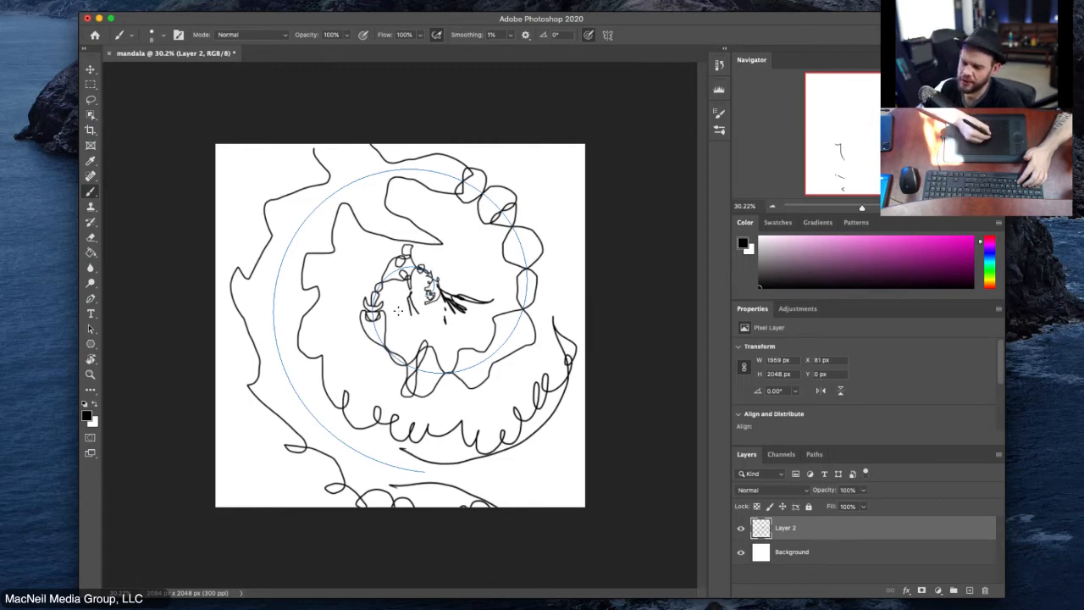
pyautogui.press('super+z')
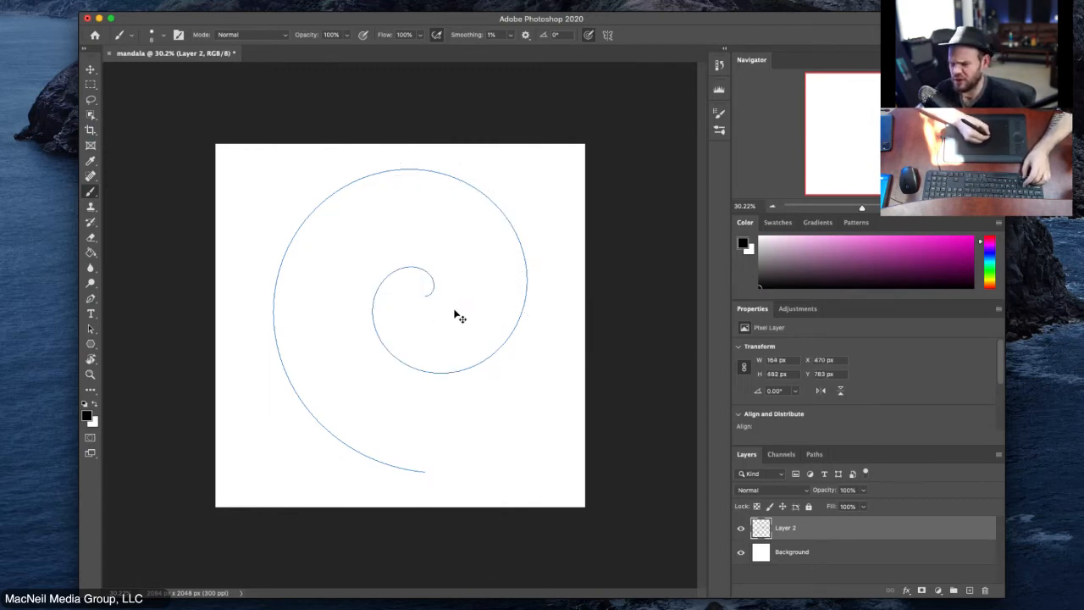
pyautogui.moveTo(432, 298)
pyautogui.mouseDown()
pyautogui.moveTo(405, 262)
pyautogui.moveTo(369, 315)
pyautogui.moveTo(376, 308)
pyautogui.moveTo(388, 356)
pyautogui.moveTo(395, 347)
pyautogui.moveTo(401, 363)
pyautogui.moveTo(404, 352)
pyautogui.moveTo(414, 370)
pyautogui.moveTo(447, 379)
pyautogui.moveTo(480, 365)
pyautogui.moveTo(521, 311)
pyautogui.moveTo(520, 251)
pyautogui.moveTo(477, 194)
pyautogui.moveTo(408, 160)
pyautogui.moveTo(351, 179)
pyautogui.moveTo(290, 235)
pyautogui.moveTo(269, 293)
pyautogui.moveTo(295, 318)
pyautogui.moveTo(291, 342)
pyautogui.moveTo(340, 450)
pyautogui.mouseUp()
pyautogui.moveTo(371, 457)
pyautogui.mouseDown()
pyautogui.moveTo(425, 454)
pyautogui.moveTo(491, 390)
pyautogui.mouseUp()
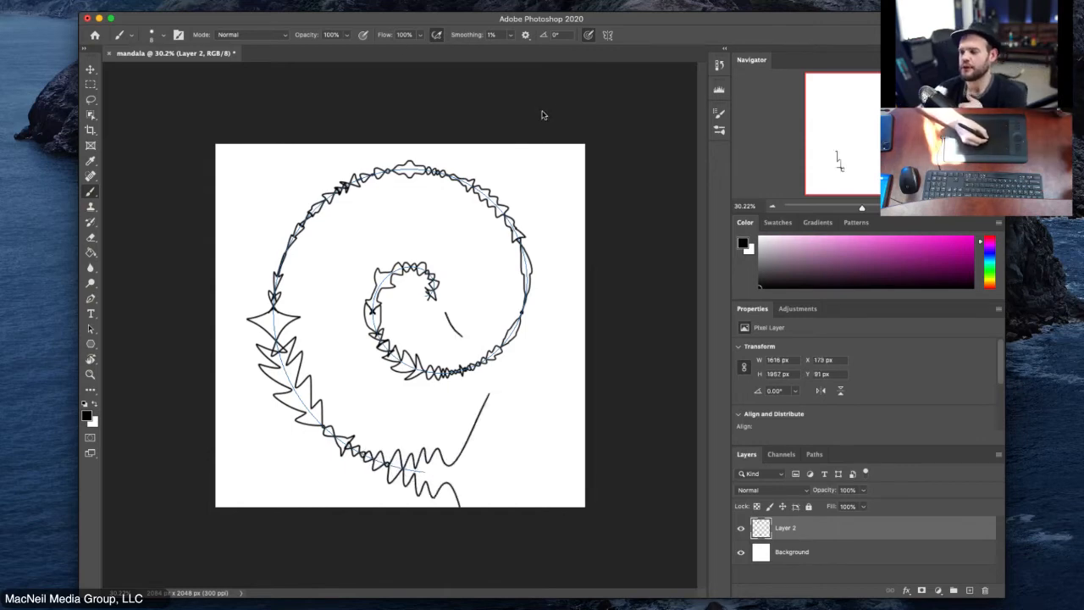
pyautogui.click(608, 35)
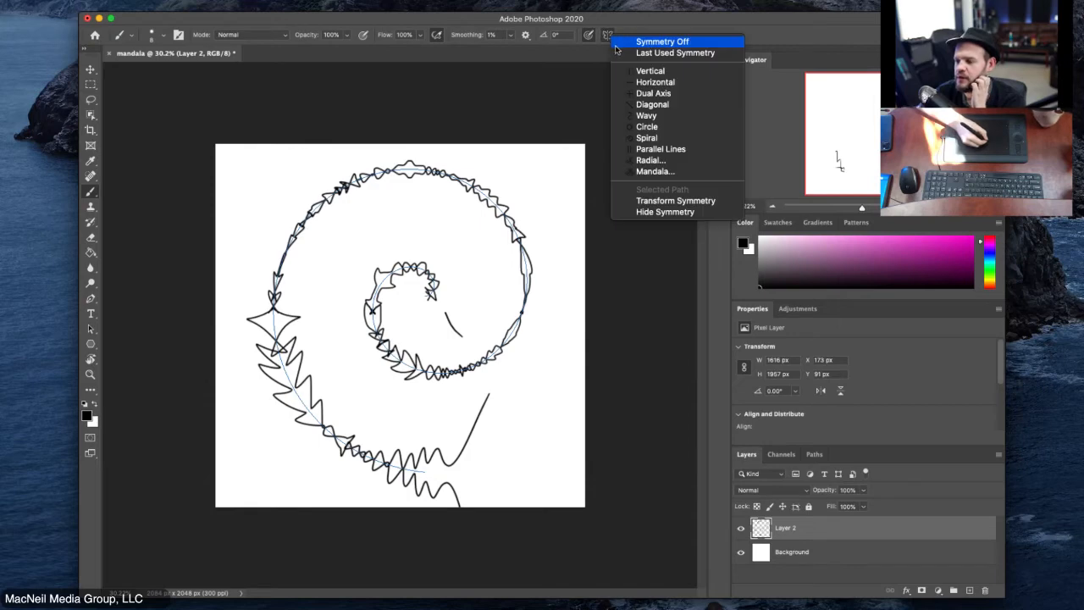
pyautogui.click(545, 173)
pyautogui.press('super+z')
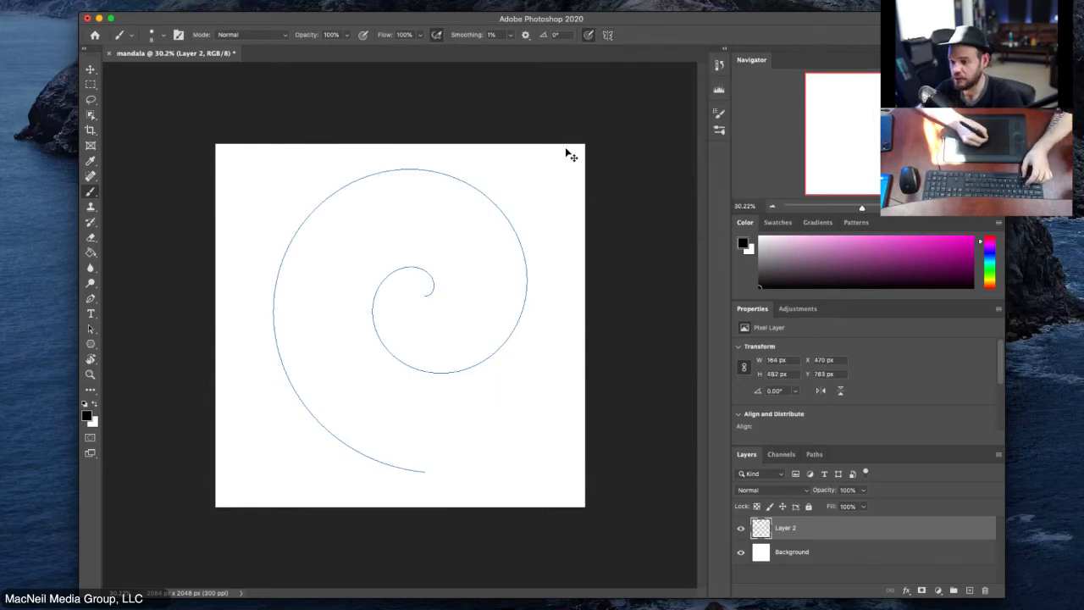
# Step: Switch paint symmetry to Parallel Lines, keeping the two vertical guides at their default size and position
pyautogui.click(613, 36)
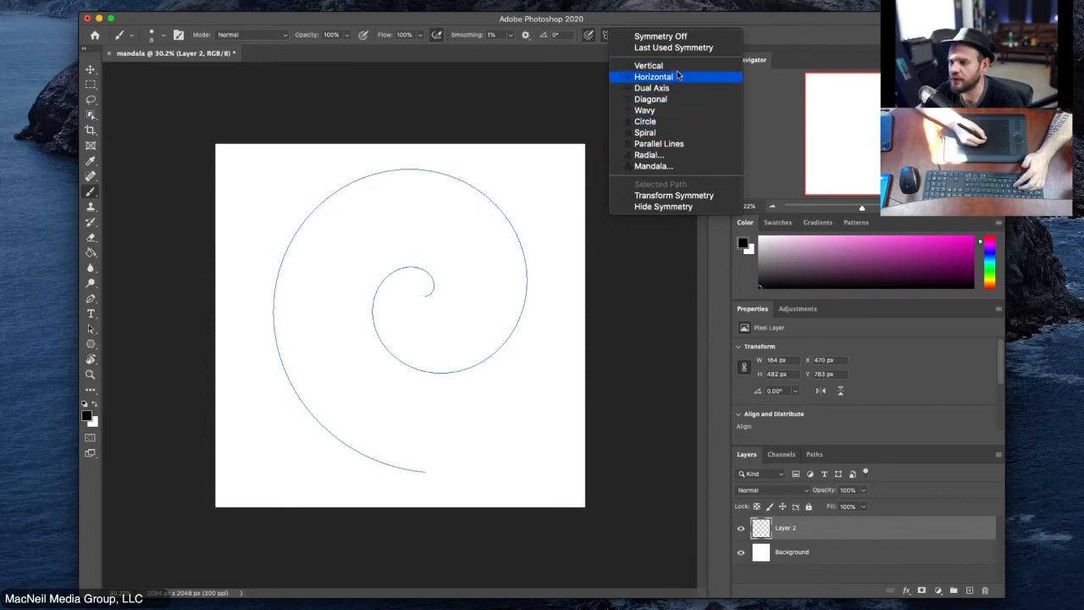
pyautogui.click(682, 145)
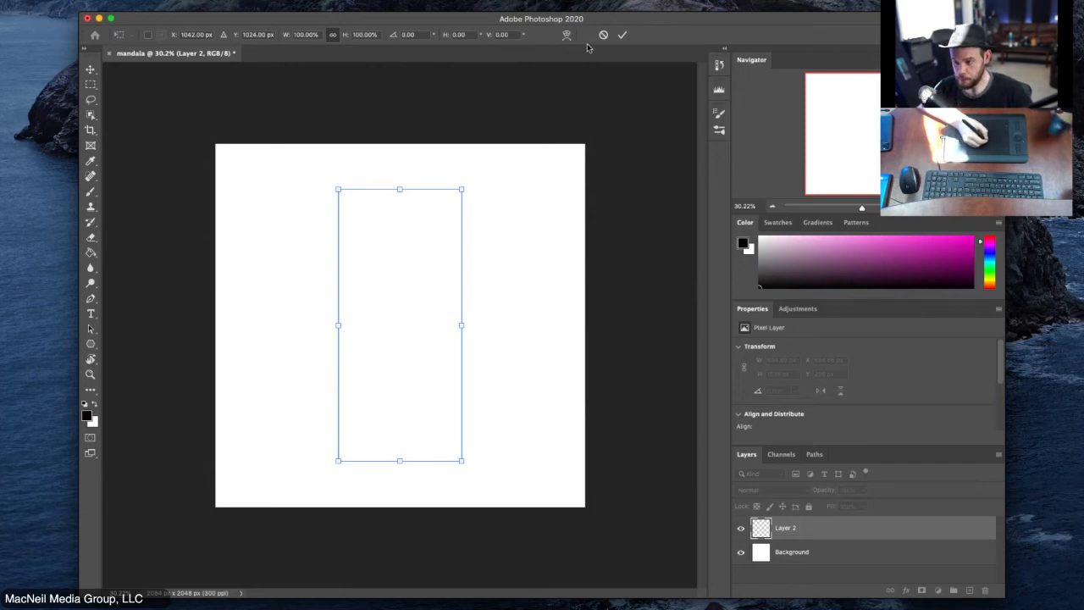
pyautogui.click(623, 36)
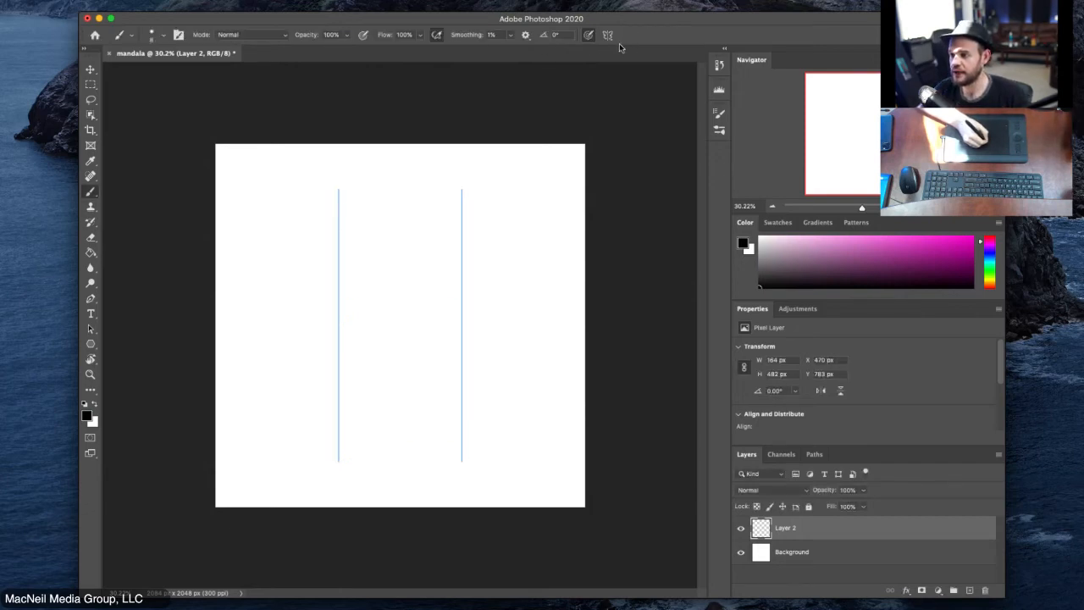
pyautogui.click(609, 36)
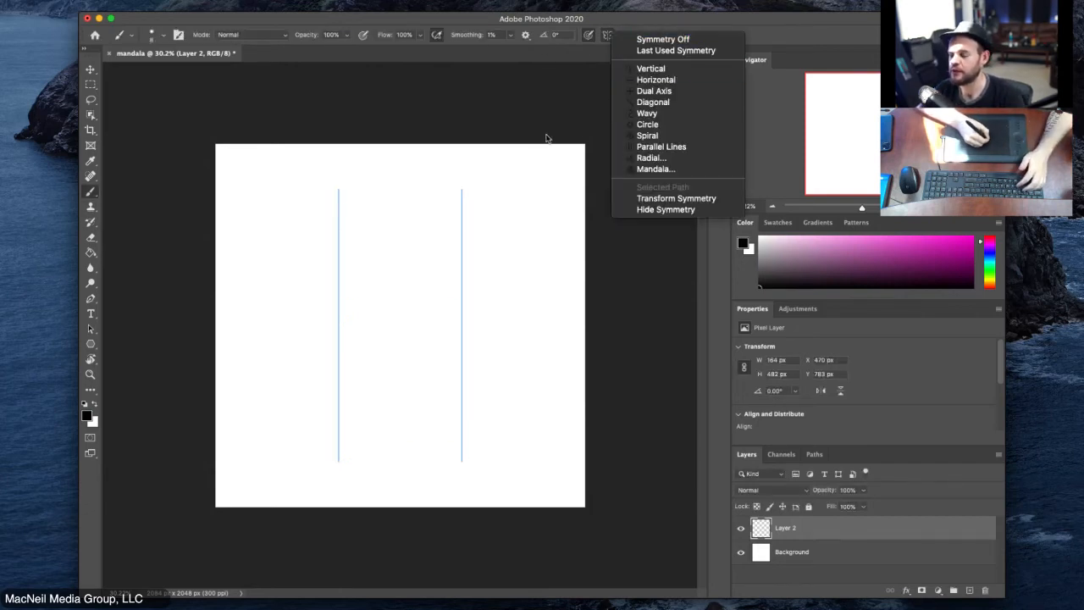
pyautogui.click(532, 107)
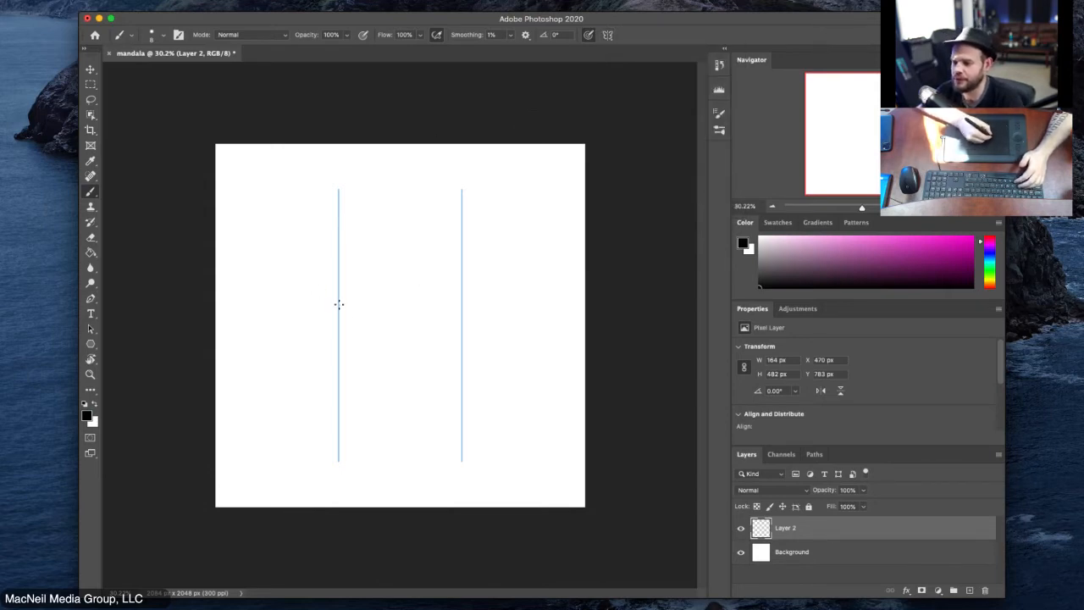
# Step: Draw and undo scalloped arches and zigzag lines mirrored across the two parallel guides
pyautogui.moveTo(339, 304)
pyautogui.mouseDown()
pyautogui.moveTo(365, 252)
pyautogui.moveTo(387, 254)
pyautogui.moveTo(398, 285)
pyautogui.moveTo(433, 249)
pyautogui.moveTo(460, 251)
pyautogui.moveTo(443, 279)
pyautogui.moveTo(467, 370)
pyautogui.moveTo(510, 294)
pyautogui.moveTo(587, 359)
pyautogui.mouseUp()
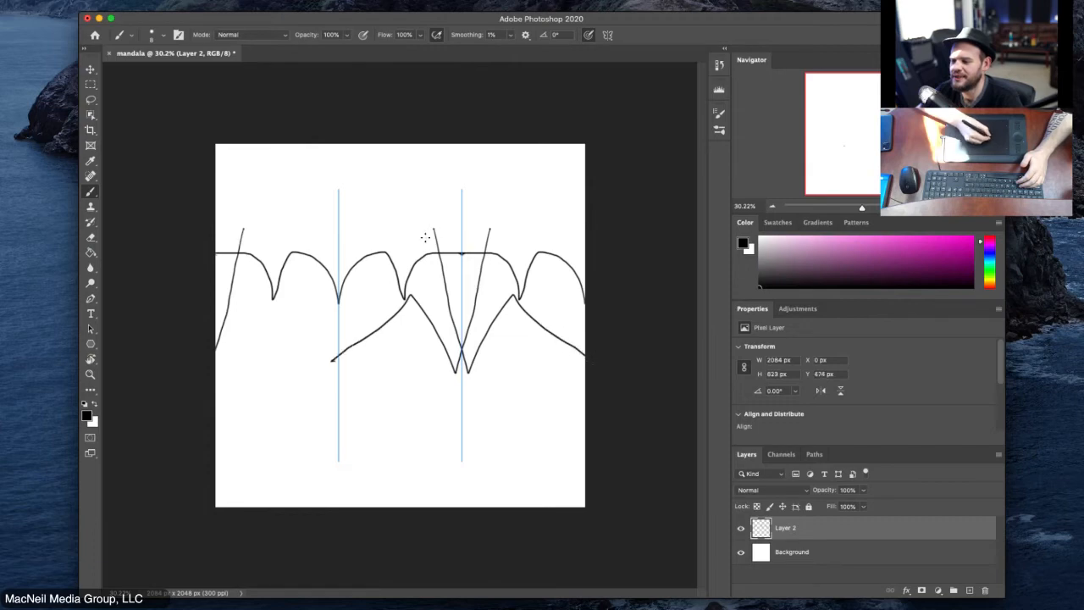
pyautogui.moveTo(403, 221)
pyautogui.mouseDown()
pyautogui.moveTo(440, 184)
pyautogui.moveTo(510, 193)
pyautogui.moveTo(525, 218)
pyautogui.mouseUp()
pyautogui.press('super+z')
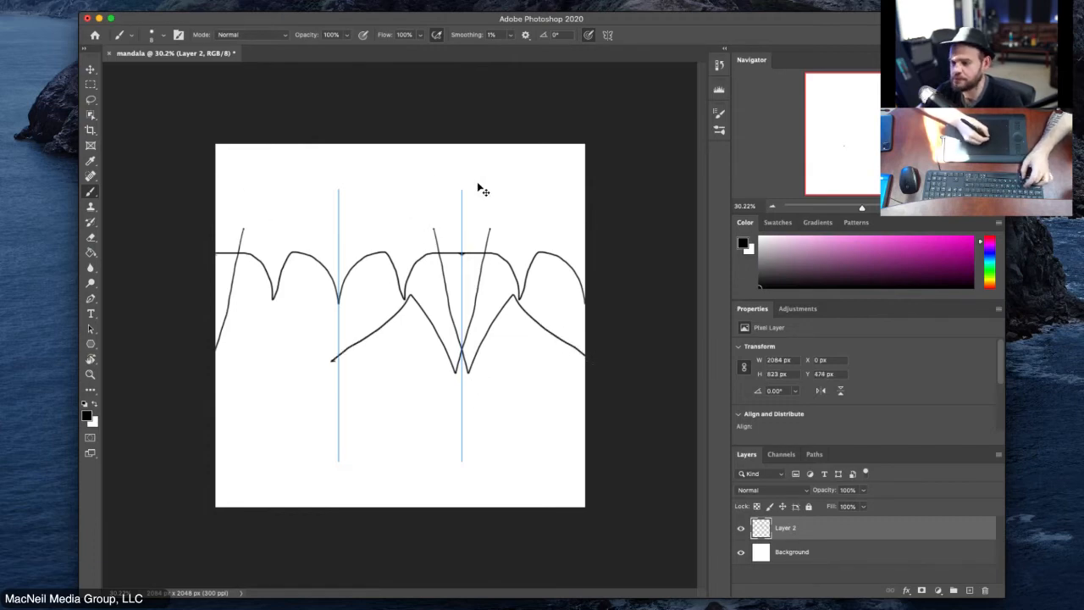
pyautogui.press('super+z')
pyautogui.press('super+z')
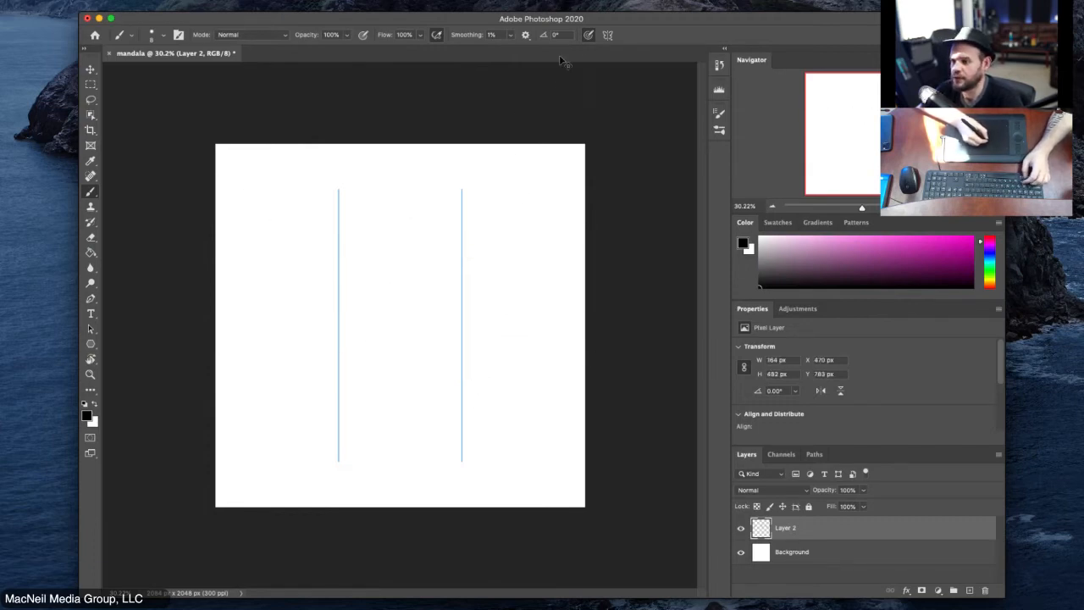
# Step: Apply Radial paint symmetry with a segment count of 2 at its default size
pyautogui.click(607, 35)
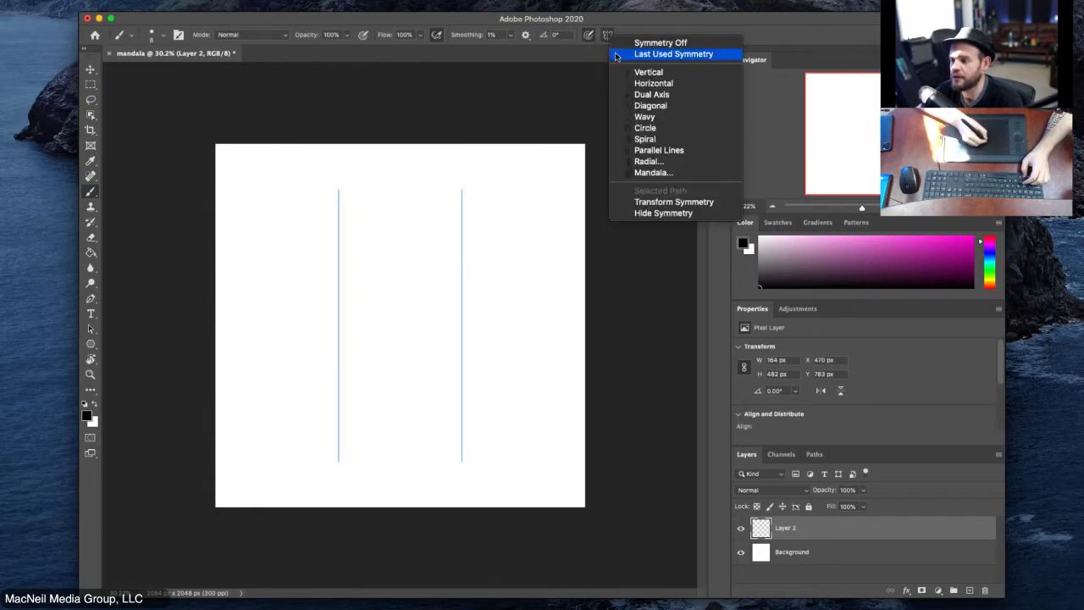
pyautogui.click(671, 161)
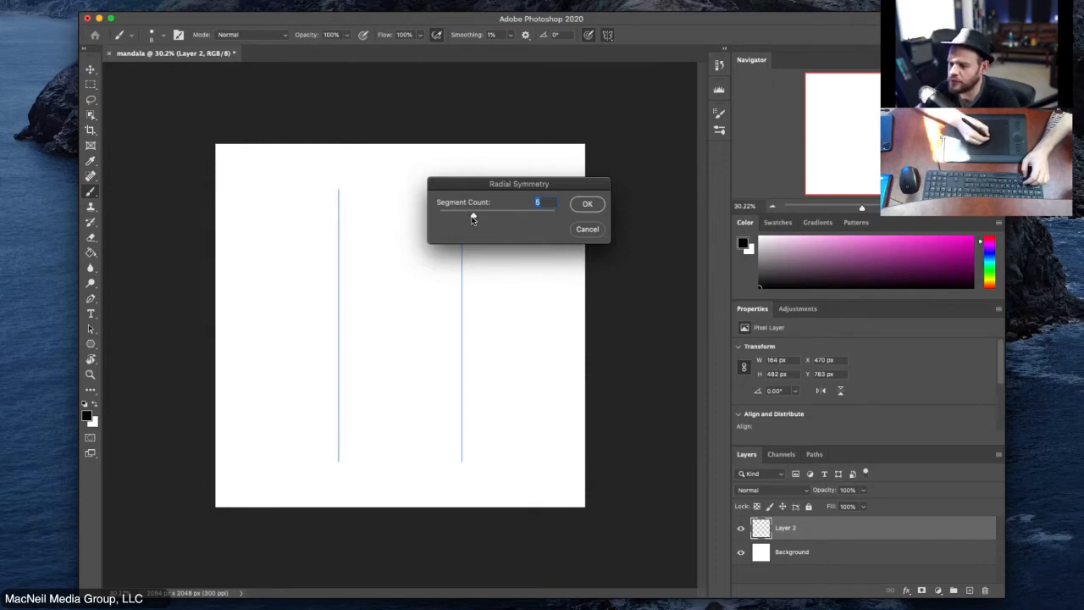
pyautogui.moveTo(472, 213); pyautogui.dragTo(394, 228)
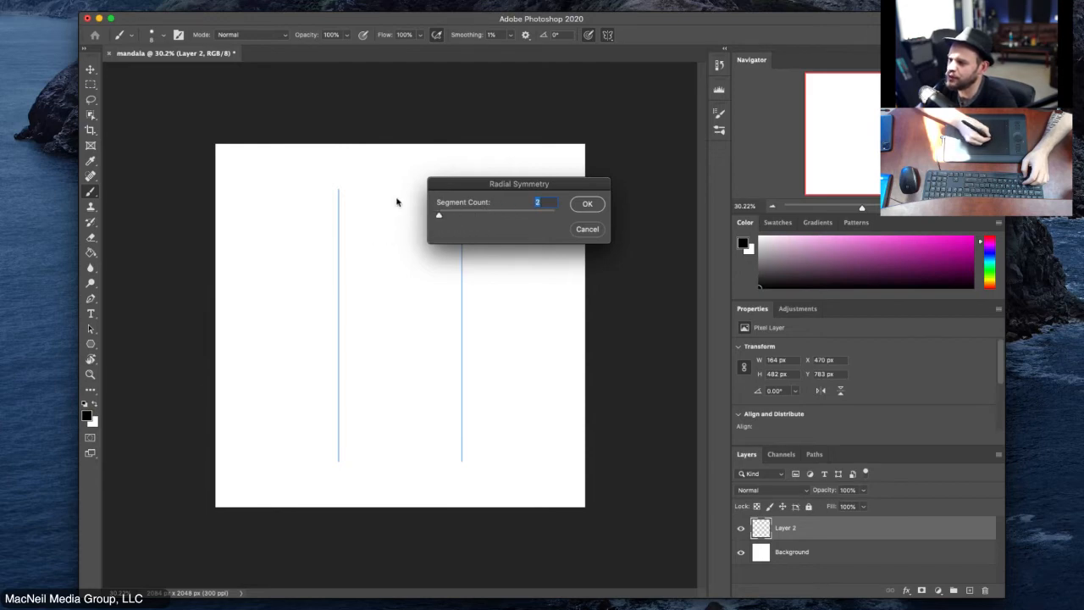
pyautogui.click(576, 200)
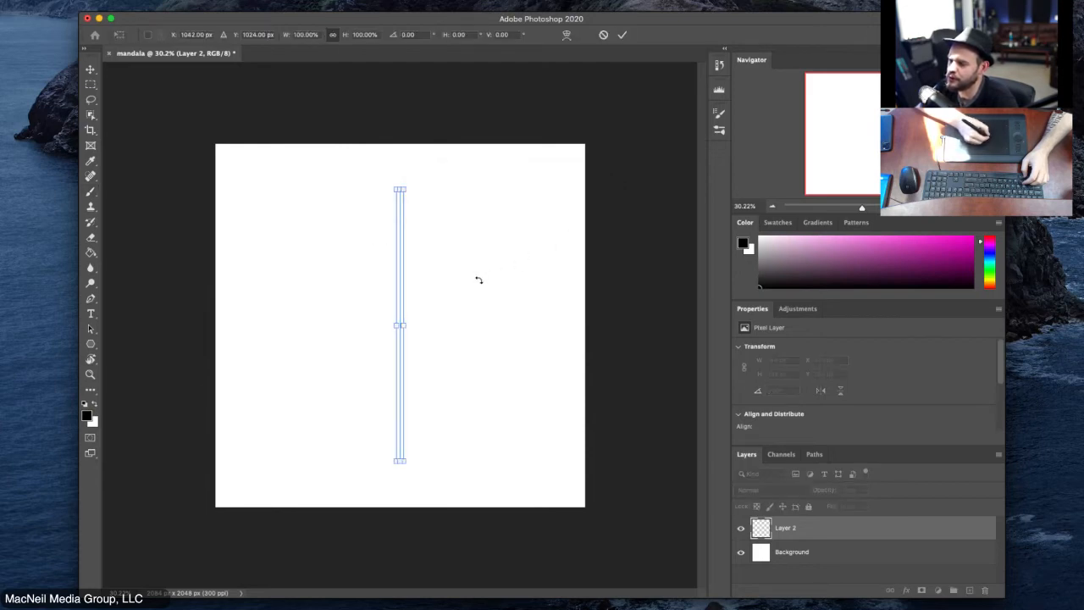
pyautogui.click(622, 34)
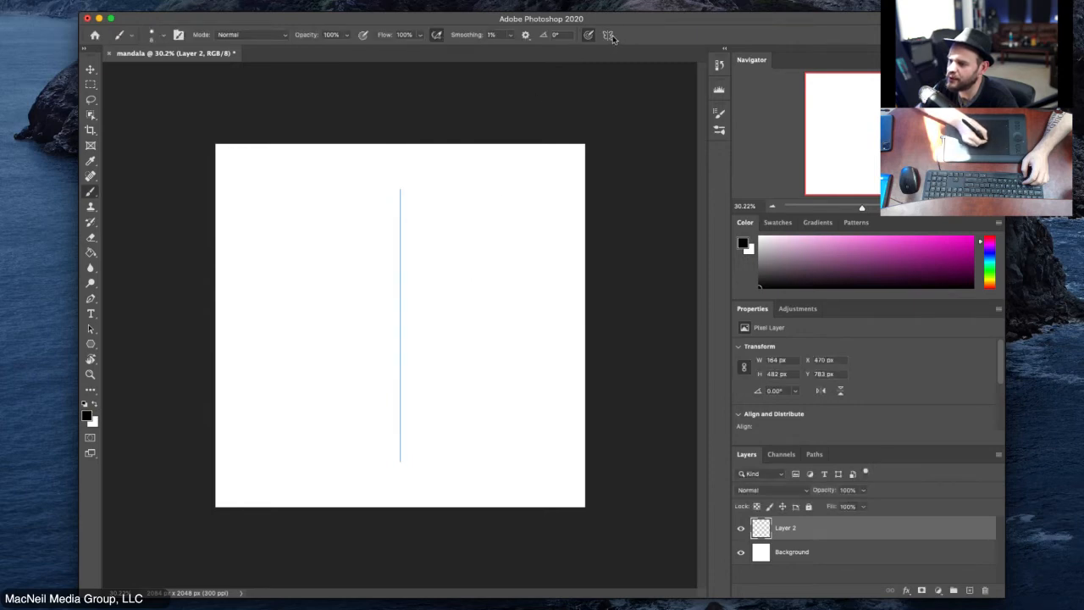
# Step: Apply Radial paint symmetry with 3 segments, enlarging the three-spoke path and centring it on the canvas
pyautogui.click(613, 38)
pyautogui.click(657, 160)
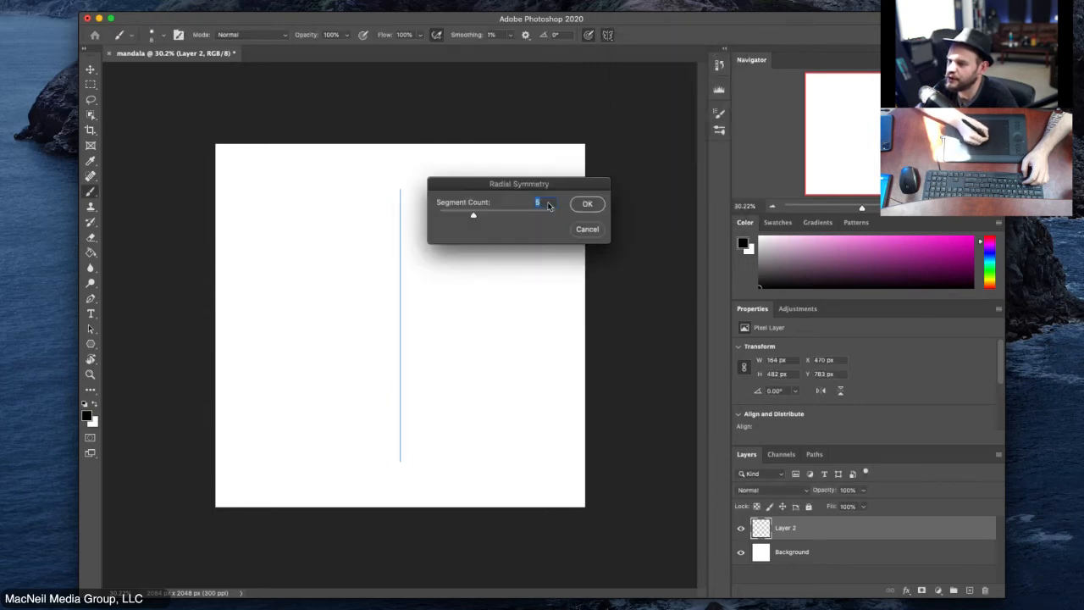
pyautogui.moveTo(471, 218); pyautogui.dragTo(455, 215)
pyautogui.click(587, 204)
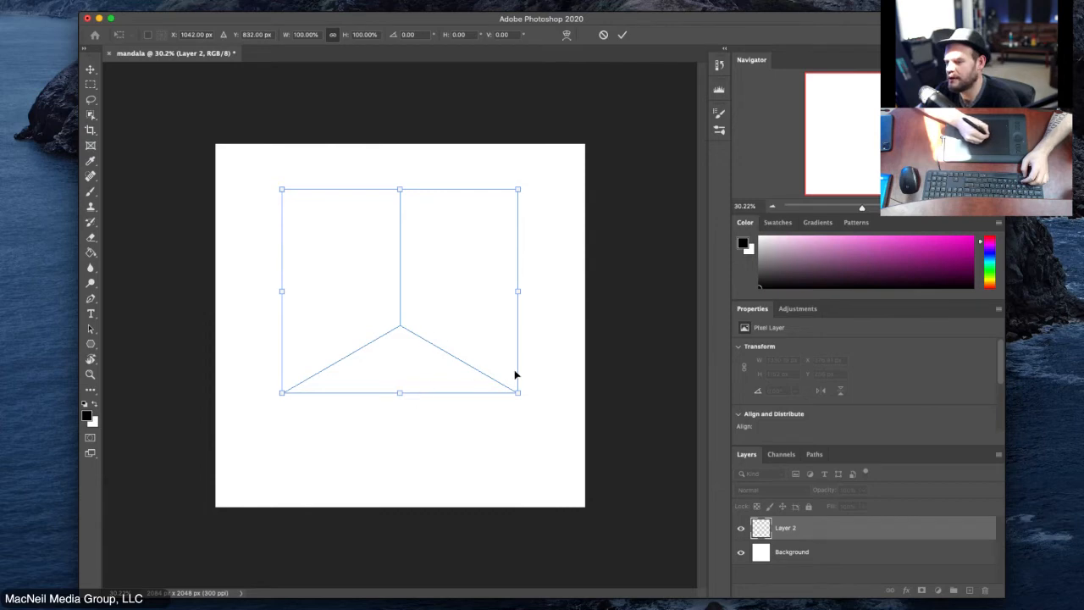
pyautogui.moveTo(517, 394); pyautogui.dragTo(557, 427)
pyautogui.moveTo(471, 306)
pyautogui.mouseDown()
pyautogui.moveTo(450, 323)
pyautogui.moveTo(467, 312)
pyautogui.moveTo(467, 295)
pyautogui.mouseUp()
pyautogui.click(622, 34)
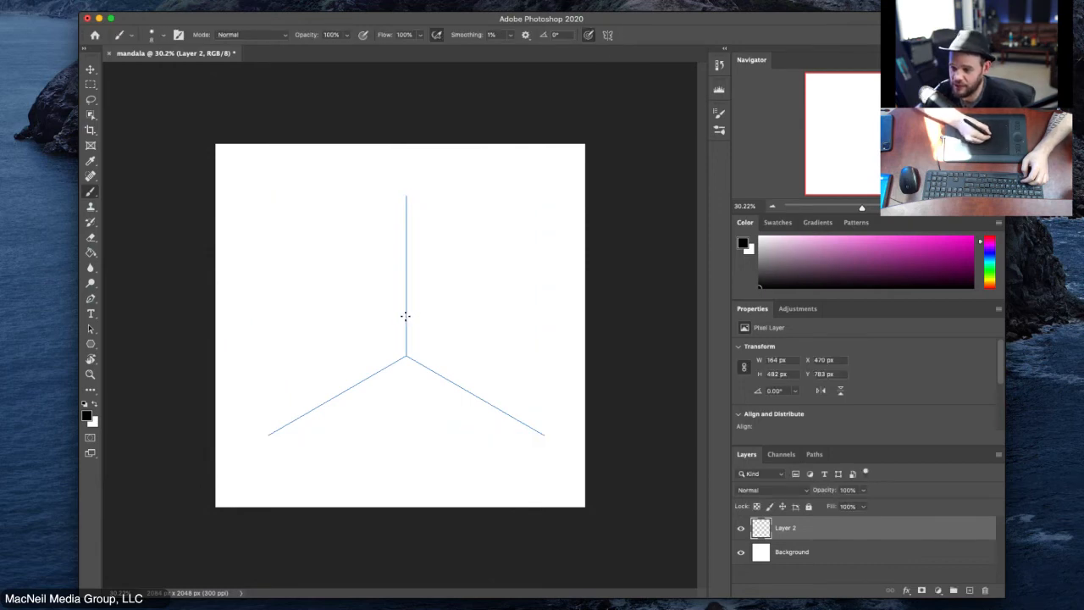
# Step: Draw curls, large overlapping loops and a small stick figure, each repeated around the three radial segments
pyautogui.moveTo(406, 310)
pyautogui.mouseDown()
pyautogui.moveTo(443, 316)
pyautogui.moveTo(438, 340)
pyautogui.moveTo(423, 327)
pyautogui.mouseUp()
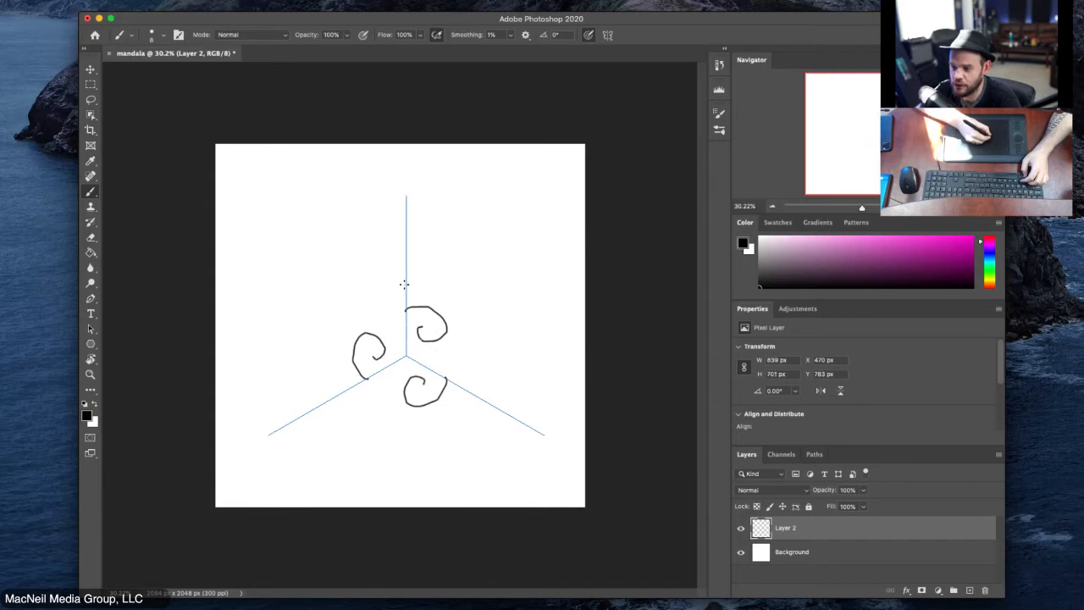
pyautogui.moveTo(406, 288)
pyautogui.mouseDown()
pyautogui.moveTo(454, 278)
pyautogui.moveTo(465, 308)
pyautogui.moveTo(401, 286)
pyautogui.moveTo(434, 253)
pyautogui.moveTo(488, 242)
pyautogui.moveTo(518, 283)
pyautogui.moveTo(507, 354)
pyautogui.moveTo(479, 375)
pyautogui.moveTo(456, 371)
pyautogui.moveTo(434, 325)
pyautogui.mouseUp()
pyautogui.moveTo(413, 247)
pyautogui.mouseDown()
pyautogui.moveTo(369, 248)
pyautogui.moveTo(335, 285)
pyautogui.moveTo(338, 304)
pyautogui.moveTo(399, 331)
pyautogui.moveTo(418, 310)
pyautogui.moveTo(420, 270)
pyautogui.moveTo(391, 251)
pyautogui.moveTo(382, 207)
pyautogui.moveTo(431, 176)
pyautogui.moveTo(460, 200)
pyautogui.moveTo(467, 234)
pyautogui.moveTo(462, 255)
pyautogui.moveTo(421, 243)
pyautogui.mouseUp()
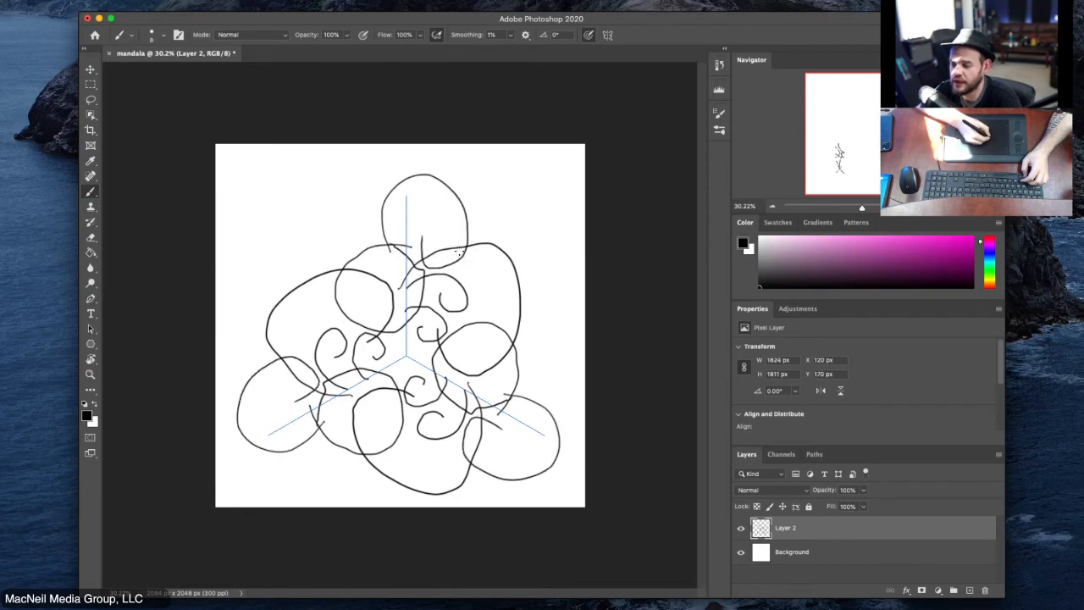
pyautogui.moveTo(513, 180)
pyautogui.mouseDown()
pyautogui.moveTo(539, 274)
pyautogui.moveTo(509, 250)
pyautogui.moveTo(550, 218)
pyautogui.moveTo(546, 202)
pyautogui.moveTo(539, 253)
pyautogui.moveTo(510, 244)
pyautogui.moveTo(537, 275)
pyautogui.moveTo(541, 302)
pyautogui.mouseUp()
pyautogui.moveTo(540, 270)
pyautogui.mouseDown()
pyautogui.moveTo(540, 300)
pyautogui.moveTo(559, 282)
pyautogui.mouseUp()
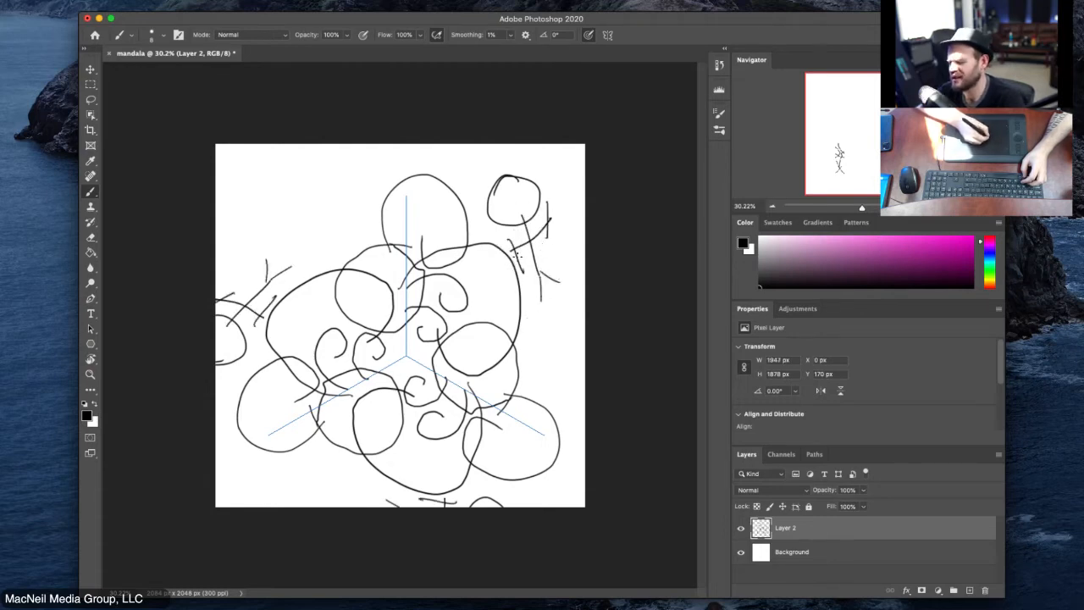
# Step: Undo all the strokes drawn with the three-segment Radial symmetry, leaving Layer 2 empty
pyautogui.hotkey('ctrl', 'z')
pyautogui.hotkey('ctrl', 'z')
pyautogui.hotkey('ctrl', 'z')
pyautogui.hotkey('ctrl', 'z')
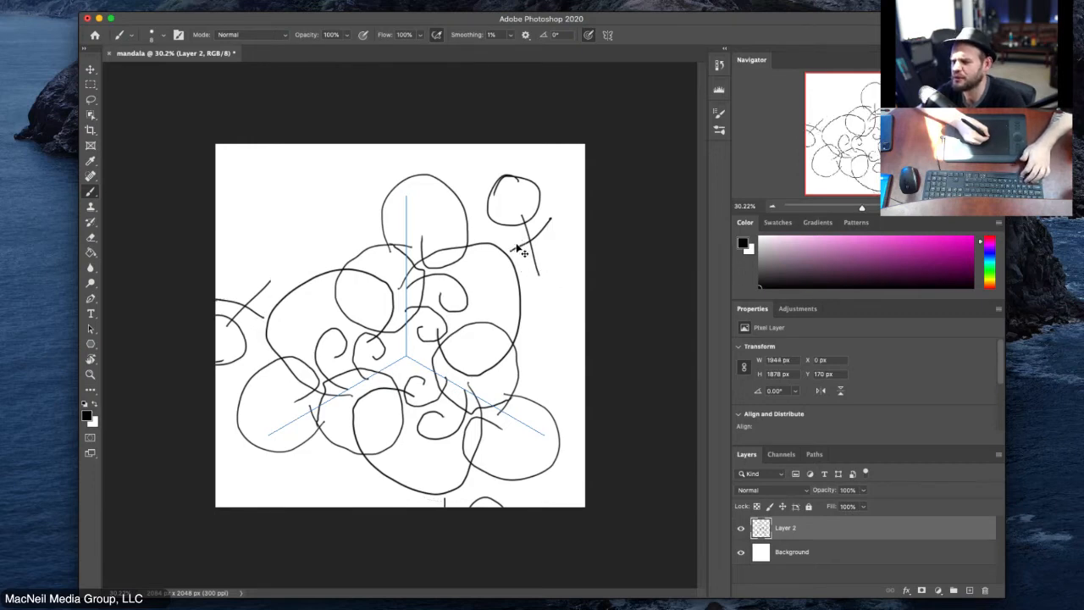
pyautogui.hotkey('ctrl', 'z')
pyautogui.hotkey('ctrl', 'z')
pyautogui.hotkey('ctrl', 'z')
pyautogui.hotkey('ctrl', 'z')
pyautogui.hotkey('ctrl', 'z')
pyautogui.hotkey('ctrl', 'z')
pyautogui.hotkey('ctrl', 'z')
pyautogui.hotkey('ctrl', 'z')
pyautogui.hotkey('ctrl', 'z')
pyautogui.hotkey('ctrl', 'z')
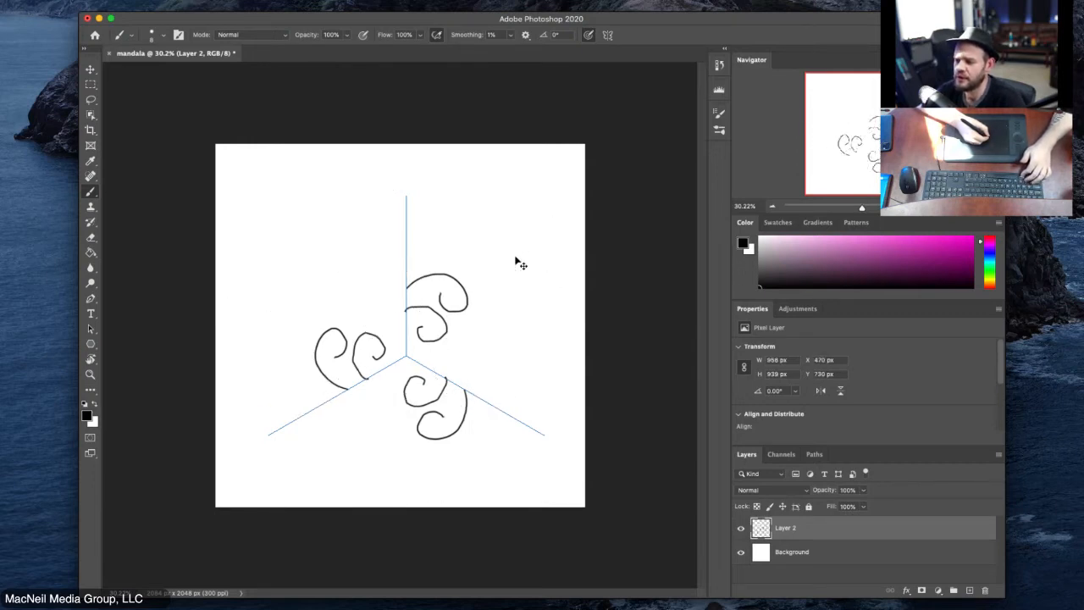
pyautogui.hotkey('ctrl', 'z')
pyautogui.hotkey('ctrl', 'z')
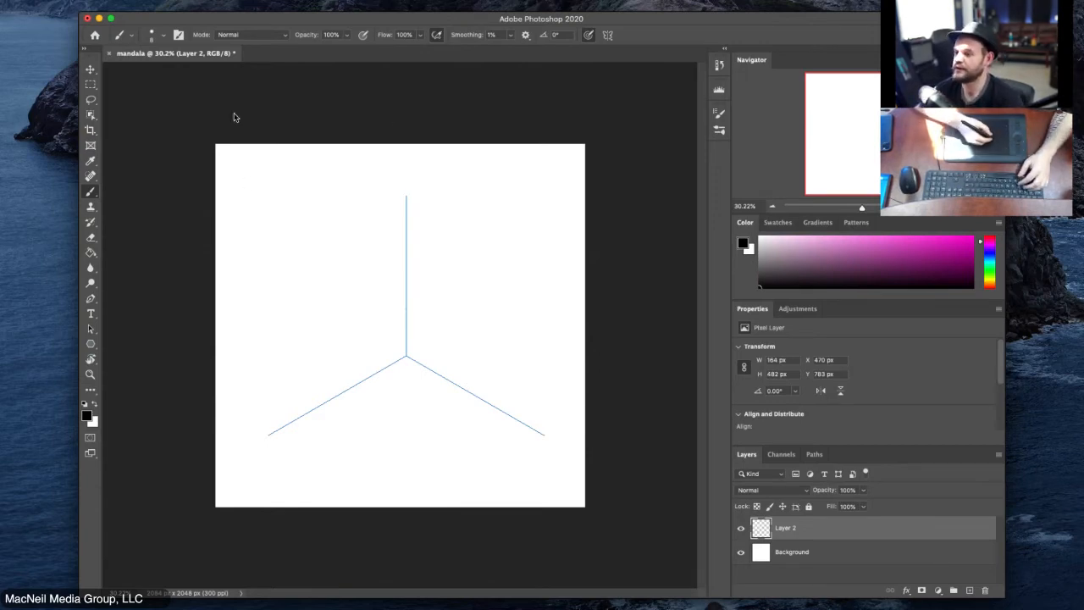
# Step: Draw an inner swirl and an outer ring of hooked curves around the radial centre, and set brush smoothing to 25%
pyautogui.moveTo(409, 322)
pyautogui.mouseDown()
pyautogui.moveTo(433, 327)
pyautogui.moveTo(424, 377)
pyautogui.moveTo(393, 360)
pyautogui.mouseUp()
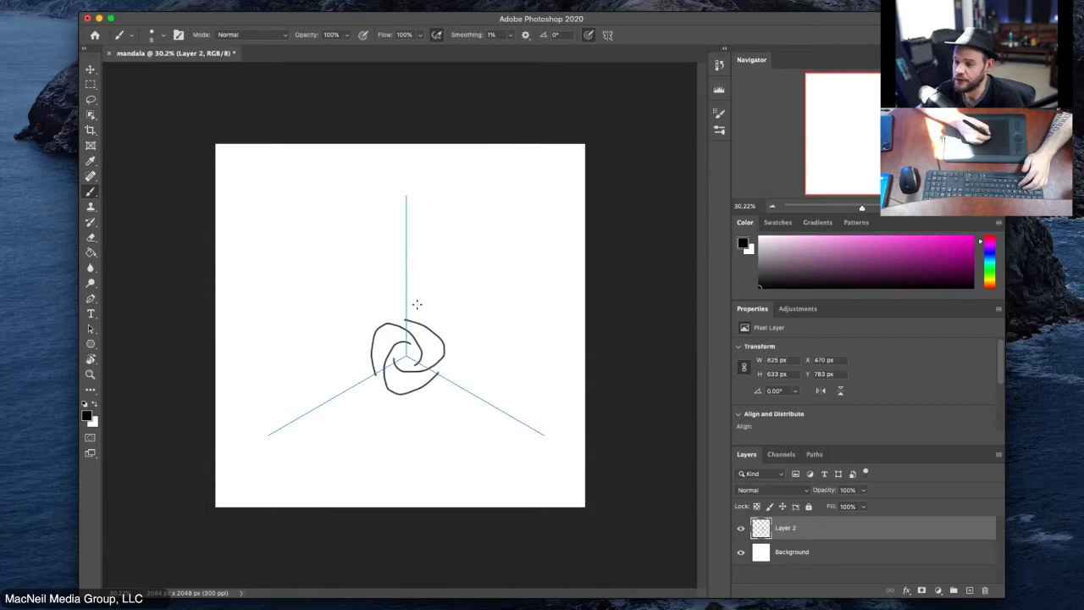
pyautogui.moveTo(404, 304)
pyautogui.mouseDown()
pyautogui.moveTo(450, 310)
pyautogui.moveTo(469, 358)
pyautogui.moveTo(455, 366)
pyautogui.mouseUp()
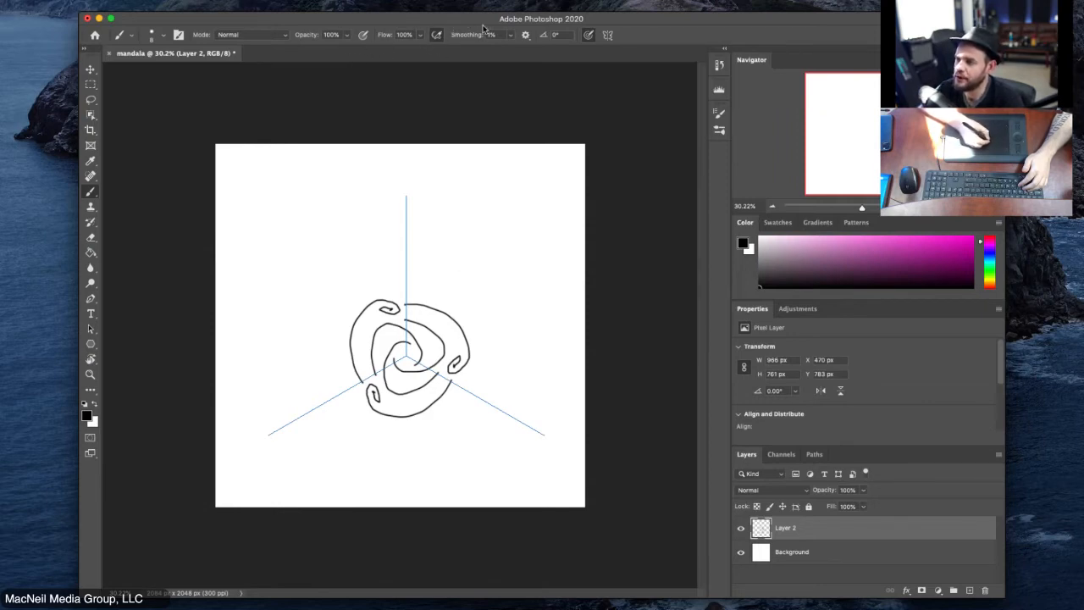
pyautogui.click(511, 37)
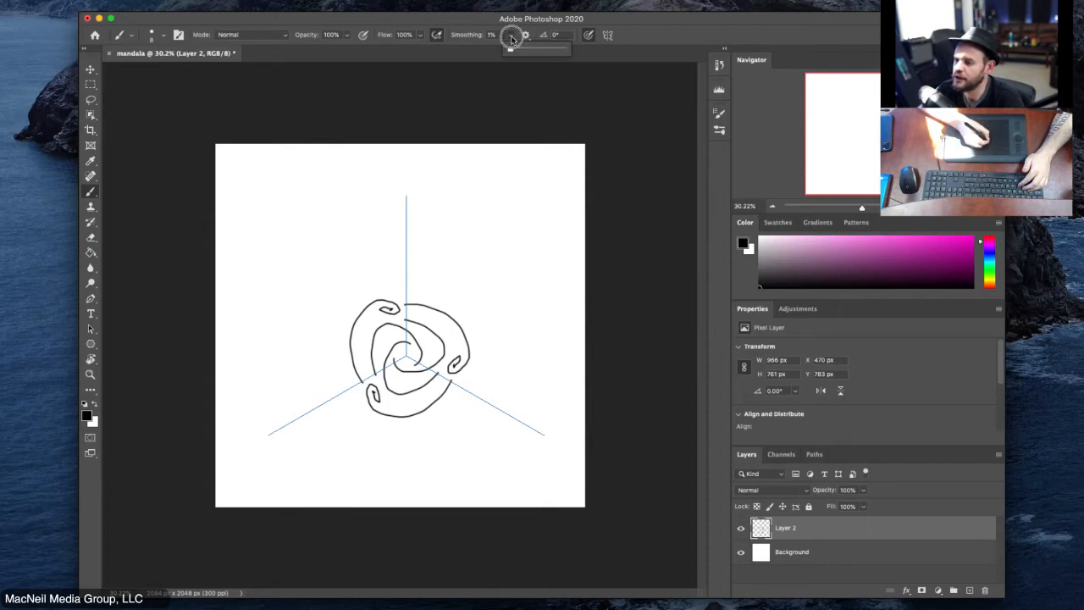
pyautogui.moveTo(513, 54); pyautogui.dragTo(522, 49)
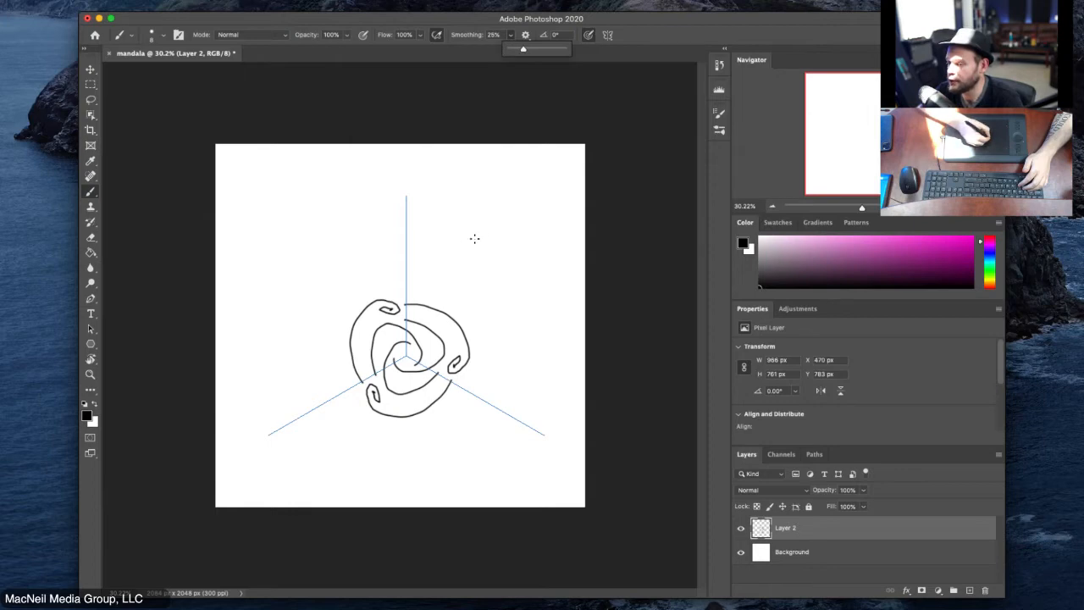
# Step: Draw corner spirals, wavy lobed outlines, curved bands and an outer looping edge, each repeated around the three radial segments
pyautogui.moveTo(474, 237)
pyautogui.mouseDown()
pyautogui.moveTo(447, 213)
pyautogui.moveTo(486, 194)
pyautogui.moveTo(483, 229)
pyautogui.moveTo(472, 214)
pyautogui.mouseUp()
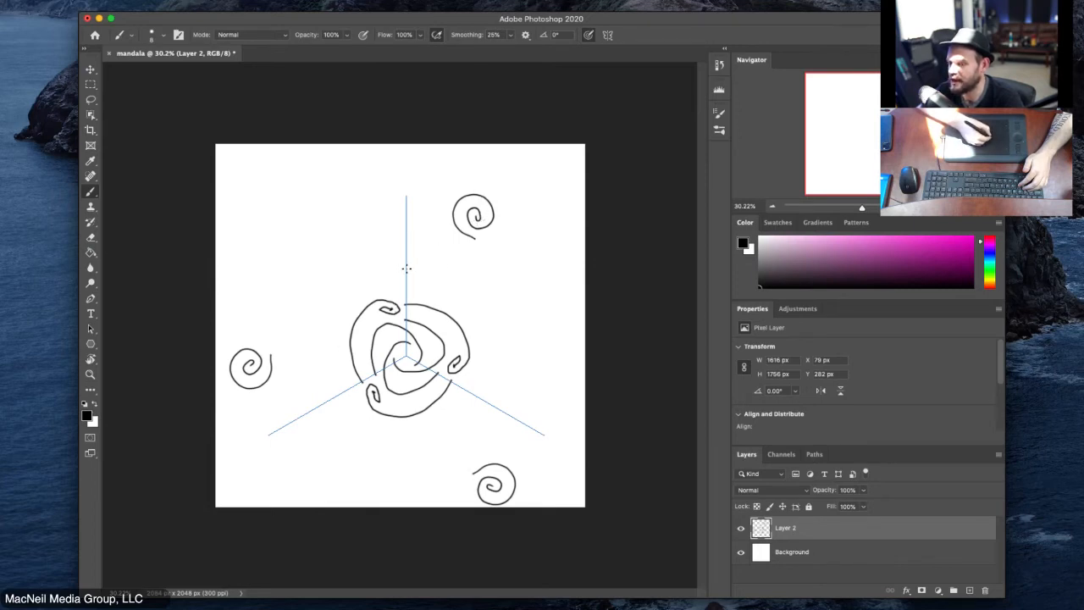
pyautogui.moveTo(405, 268)
pyautogui.mouseDown()
pyautogui.moveTo(356, 226)
pyautogui.moveTo(321, 248)
pyautogui.moveTo(286, 231)
pyautogui.moveTo(286, 193)
pyautogui.moveTo(330, 172)
pyautogui.moveTo(321, 199)
pyautogui.moveTo(332, 209)
pyautogui.moveTo(371, 199)
pyautogui.moveTo(414, 243)
pyautogui.moveTo(468, 172)
pyautogui.moveTo(491, 162)
pyautogui.moveTo(519, 169)
pyautogui.moveTo(532, 218)
pyautogui.moveTo(493, 249)
pyautogui.moveTo(455, 256)
pyautogui.moveTo(411, 303)
pyautogui.moveTo(438, 282)
pyautogui.moveTo(486, 294)
pyautogui.moveTo(511, 337)
pyautogui.mouseUp()
pyautogui.moveTo(512, 378); pyautogui.dragTo(512, 398)
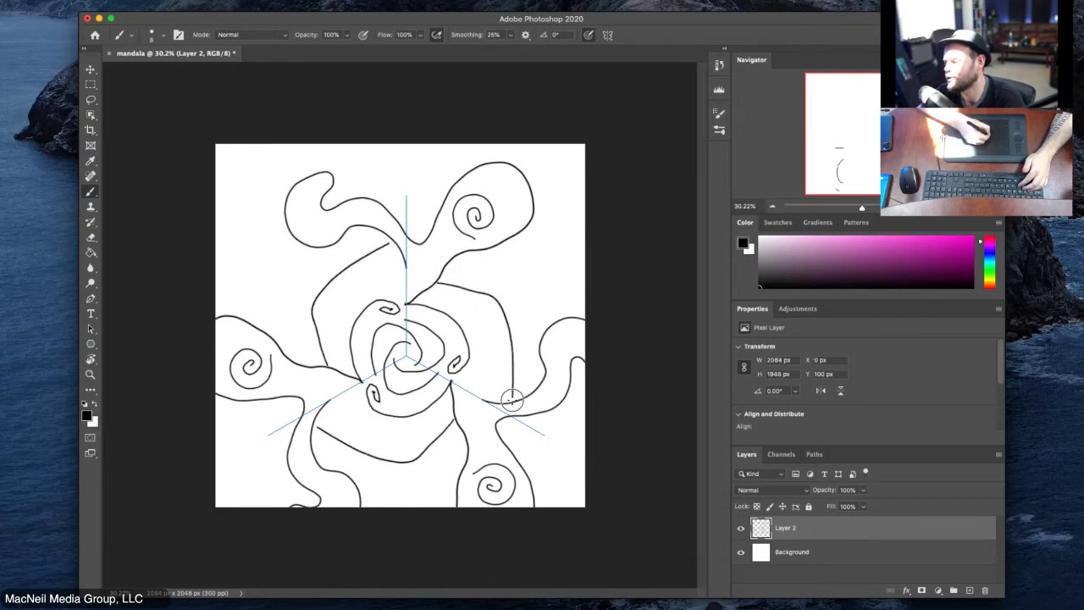
pyautogui.moveTo(473, 255)
pyautogui.mouseDown()
pyautogui.moveTo(513, 293)
pyautogui.moveTo(529, 388)
pyautogui.moveTo(512, 401)
pyautogui.mouseUp()
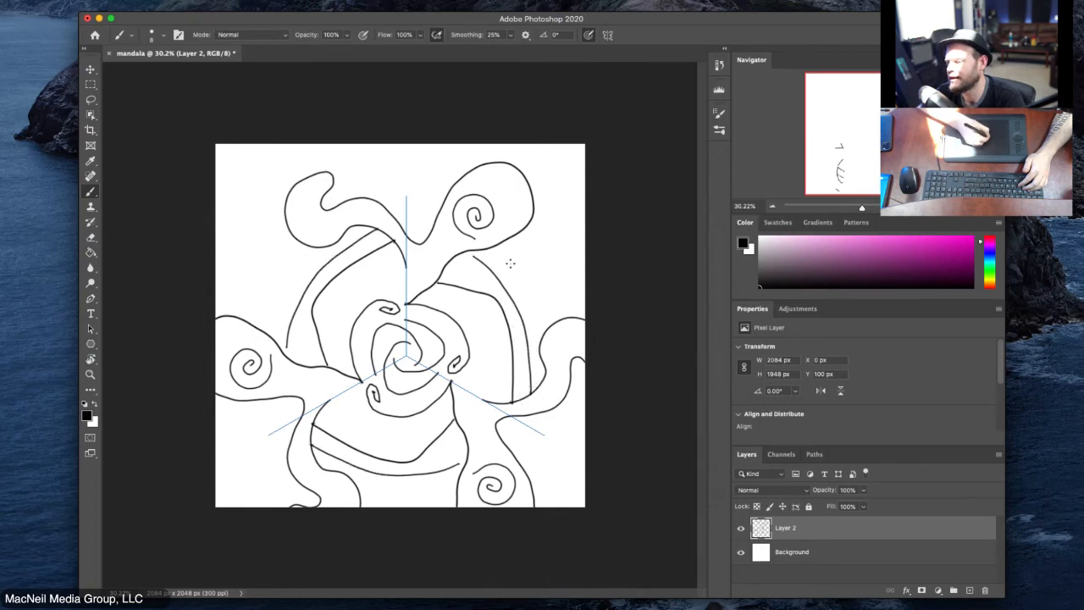
pyautogui.moveTo(505, 242)
pyautogui.mouseDown()
pyautogui.moveTo(530, 269)
pyautogui.moveTo(552, 335)
pyautogui.mouseUp()
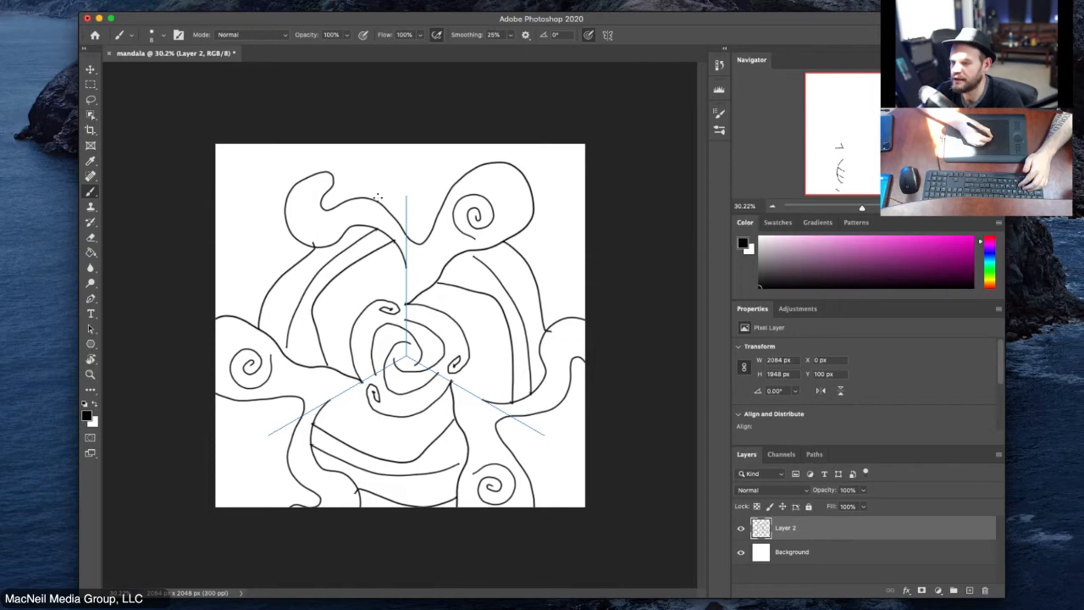
pyautogui.moveTo(376, 200)
pyautogui.mouseDown()
pyautogui.moveTo(396, 156)
pyautogui.moveTo(438, 151)
pyautogui.moveTo(458, 167)
pyautogui.moveTo(457, 185)
pyautogui.moveTo(449, 173)
pyautogui.moveTo(462, 161)
pyautogui.moveTo(522, 164)
pyautogui.moveTo(537, 243)
pyautogui.moveTo(555, 250)
pyautogui.moveTo(581, 302)
pyautogui.mouseUp()
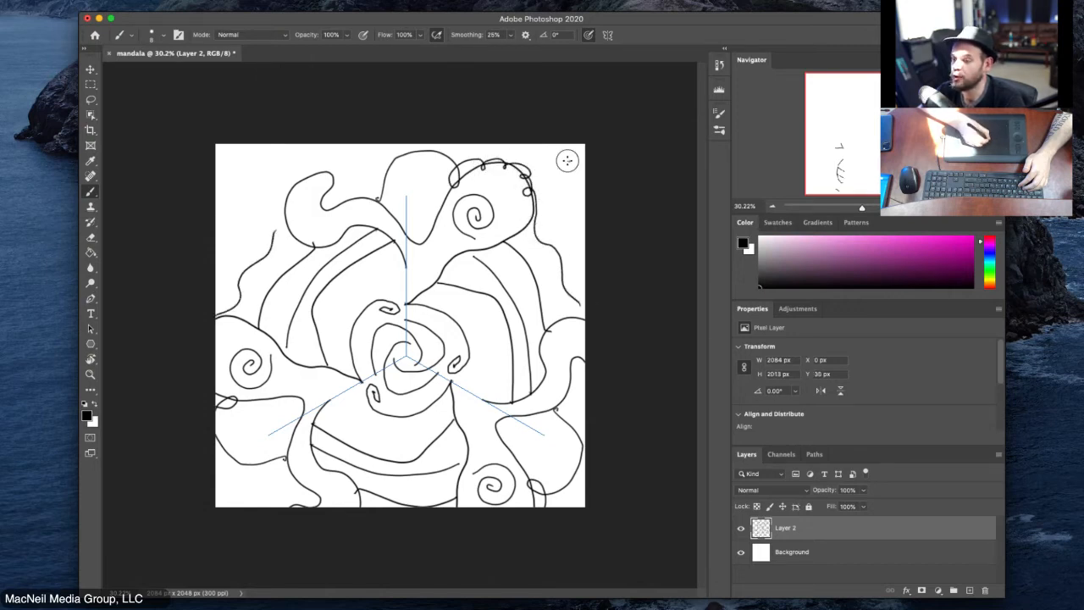
pyautogui.moveTo(558, 165)
pyautogui.mouseDown()
pyautogui.moveTo(573, 219)
pyautogui.moveTo(574, 144)
pyautogui.moveTo(560, 144)
pyautogui.moveTo(550, 167)
pyautogui.moveTo(575, 260)
pyautogui.mouseUp()
# Step: Undo the spirals, lobes and bands together with the earlier inner swirl and hooked ring on Layer 2
pyautogui.press('super+z')
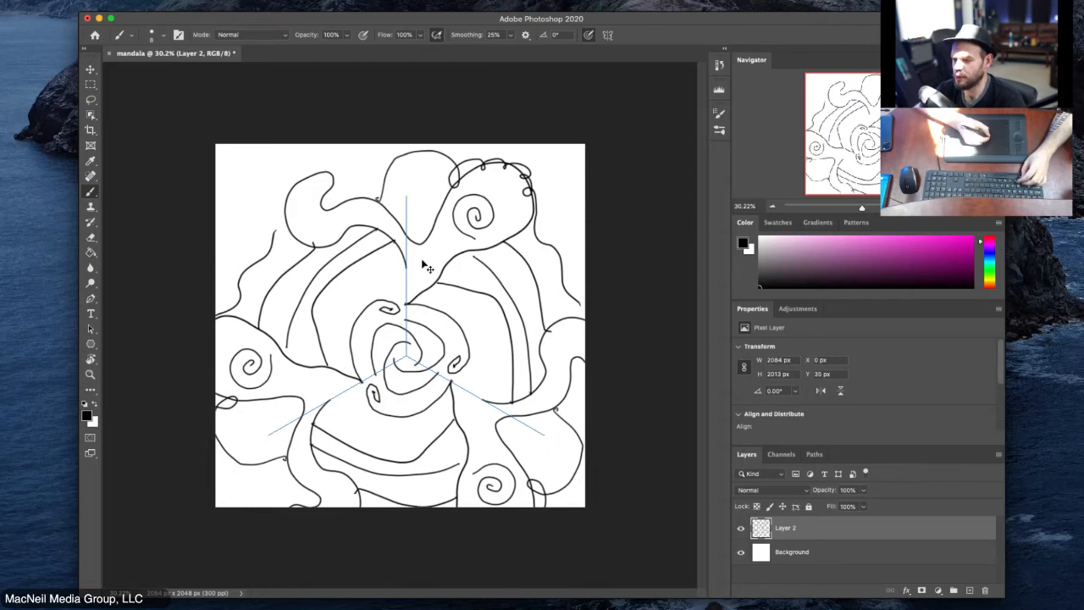
pyautogui.press('super+z')
pyautogui.press('super+z')
pyautogui.press('super+z')
pyautogui.press('super+z')
pyautogui.press('super+z')
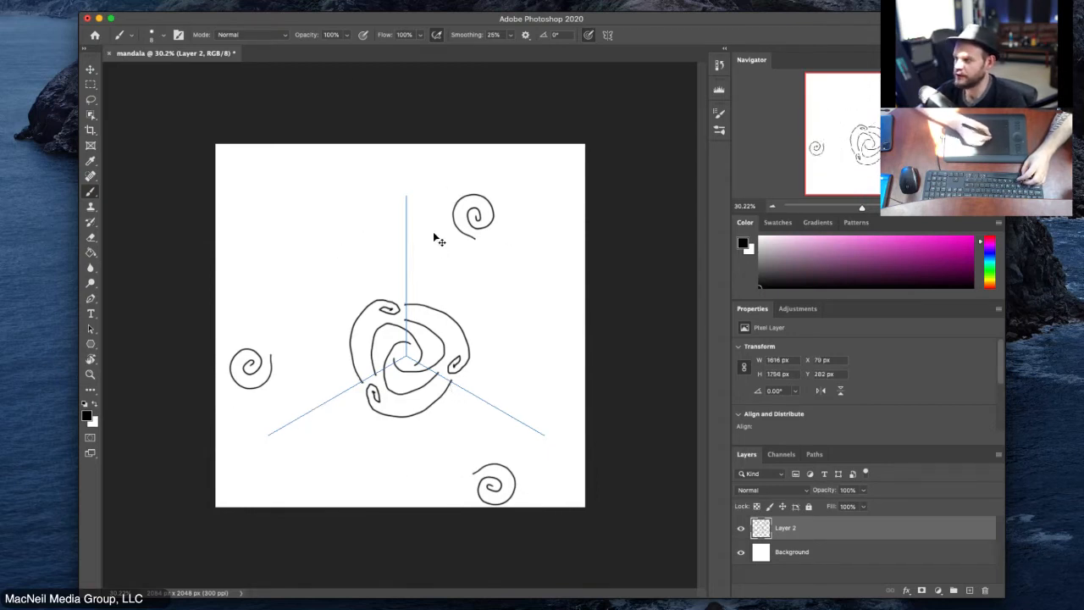
pyautogui.press('super+z')
pyautogui.press('super+z')
pyautogui.press('super+z')
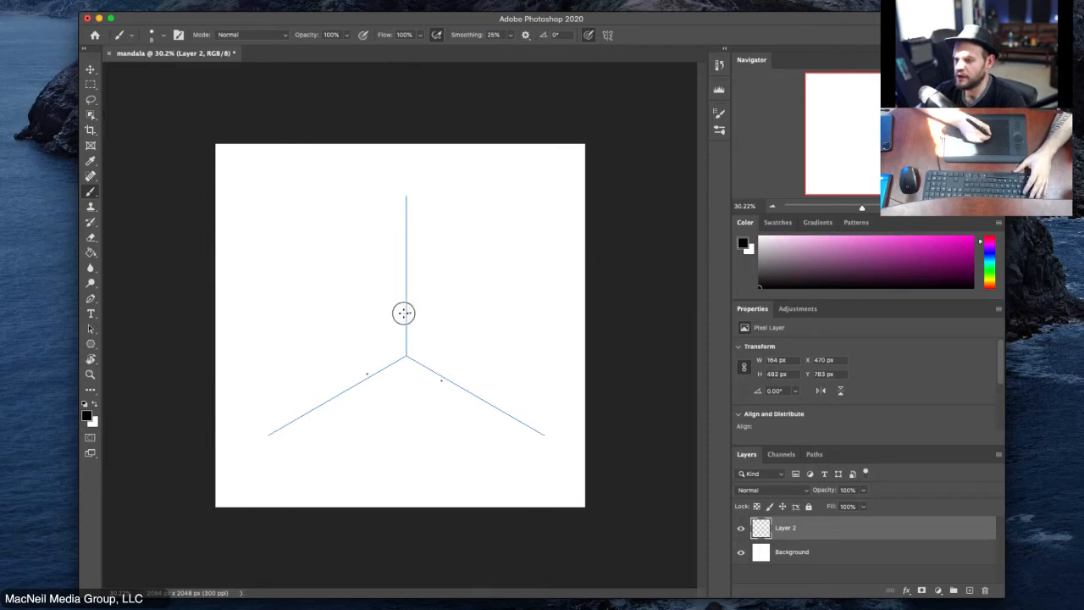
# Step: Draw small curls at the radial centre, surrounded by nested arcs and progressively larger rounded petals in the three segments
pyautogui.moveTo(407, 312)
pyautogui.mouseDown()
pyautogui.moveTo(423, 371)
pyautogui.moveTo(391, 362)
pyautogui.mouseUp()
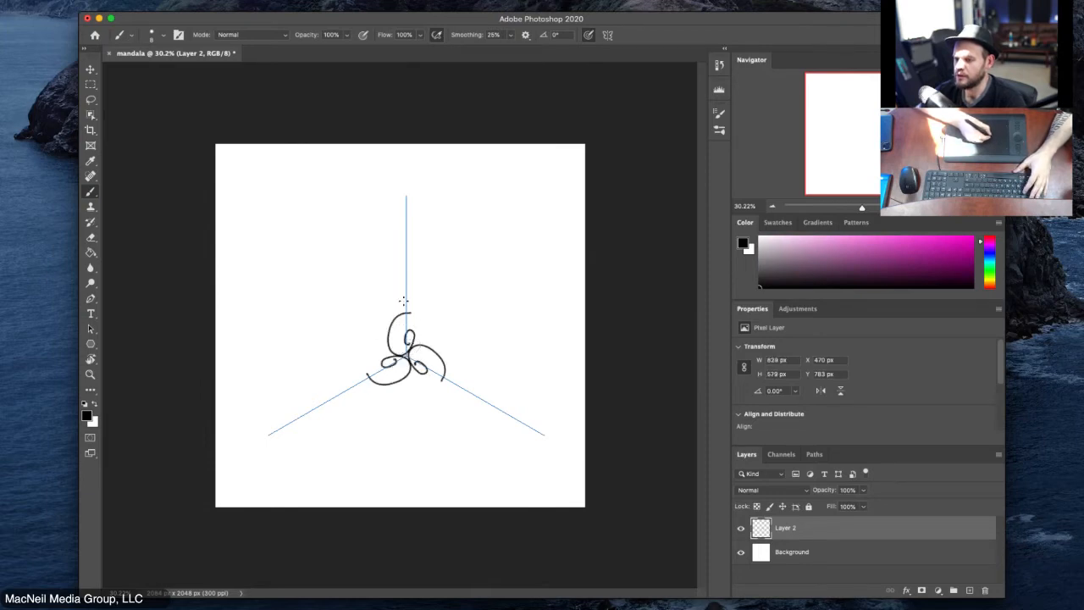
pyautogui.moveTo(404, 301)
pyautogui.mouseDown()
pyautogui.moveTo(375, 314)
pyautogui.moveTo(366, 364)
pyautogui.moveTo(387, 391)
pyautogui.mouseUp()
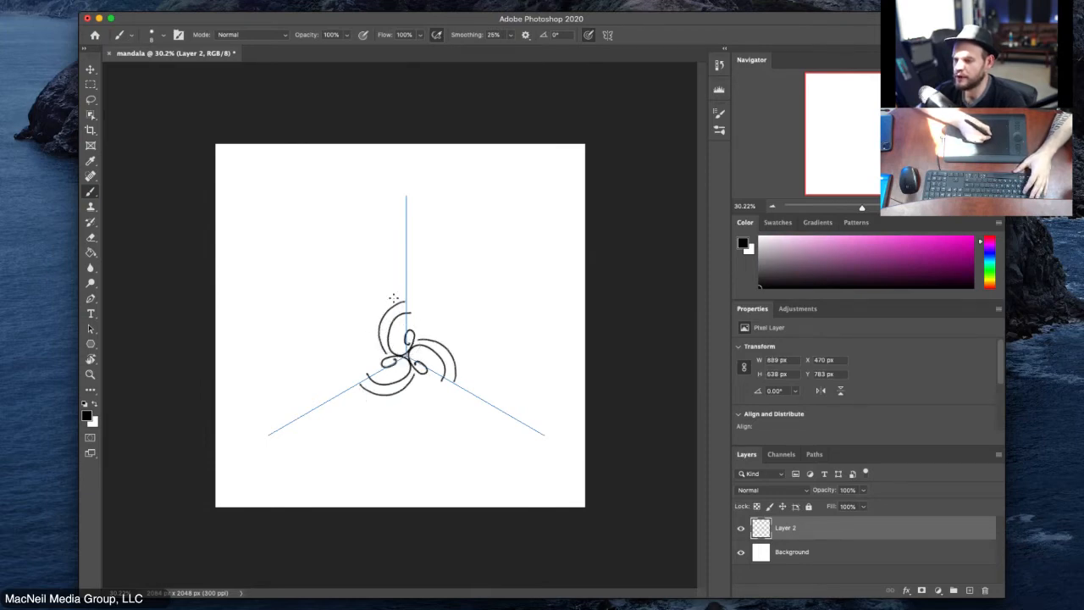
pyautogui.moveTo(406, 289)
pyautogui.mouseDown()
pyautogui.moveTo(372, 342)
pyautogui.moveTo(386, 368)
pyautogui.mouseUp()
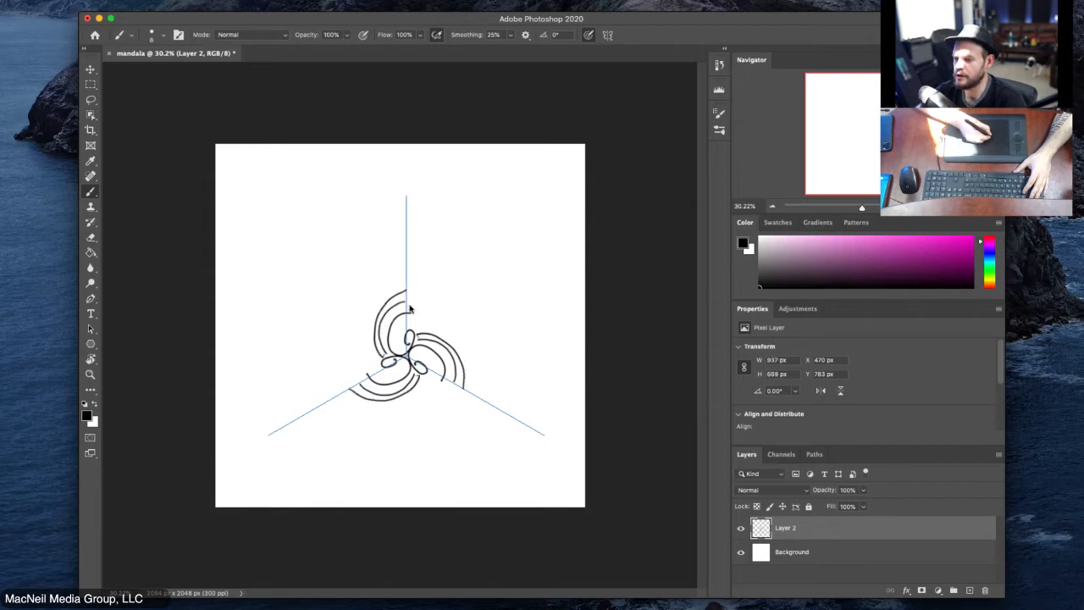
pyautogui.moveTo(412, 323)
pyautogui.mouseDown()
pyautogui.moveTo(421, 310)
pyautogui.moveTo(429, 325)
pyautogui.moveTo(429, 292)
pyautogui.moveTo(447, 320)
pyautogui.moveTo(431, 339)
pyautogui.mouseUp()
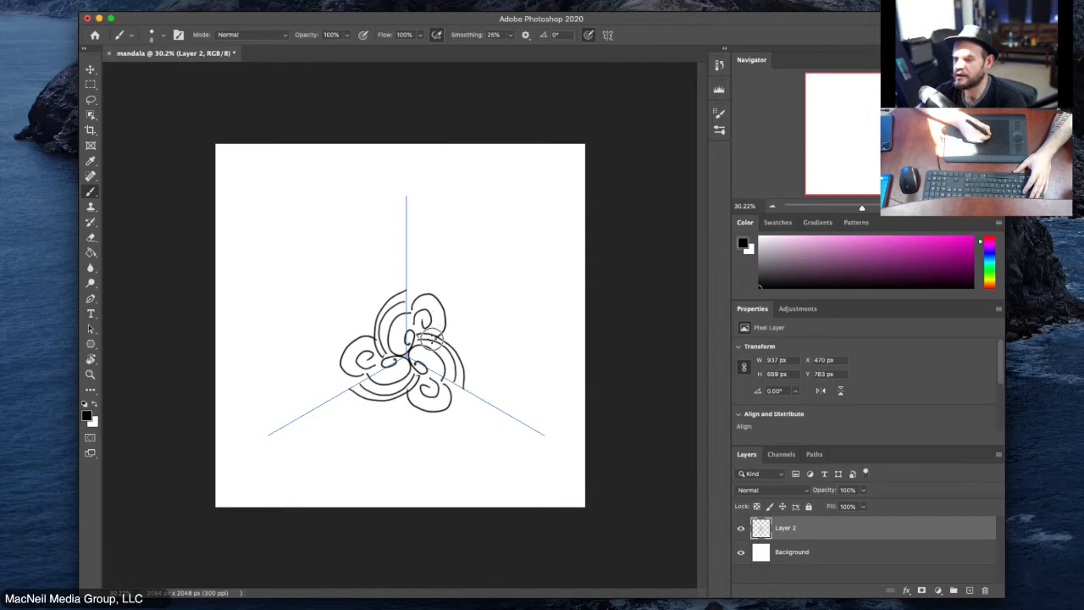
pyautogui.moveTo(407, 290)
pyautogui.mouseDown()
pyautogui.moveTo(443, 279)
pyautogui.moveTo(460, 294)
pyautogui.moveTo(463, 322)
pyautogui.moveTo(428, 338)
pyautogui.mouseUp()
pyautogui.moveTo(404, 281)
pyautogui.mouseDown()
pyautogui.moveTo(409, 256)
pyautogui.moveTo(436, 246)
pyautogui.moveTo(464, 270)
pyautogui.moveTo(444, 340)
pyautogui.mouseUp()
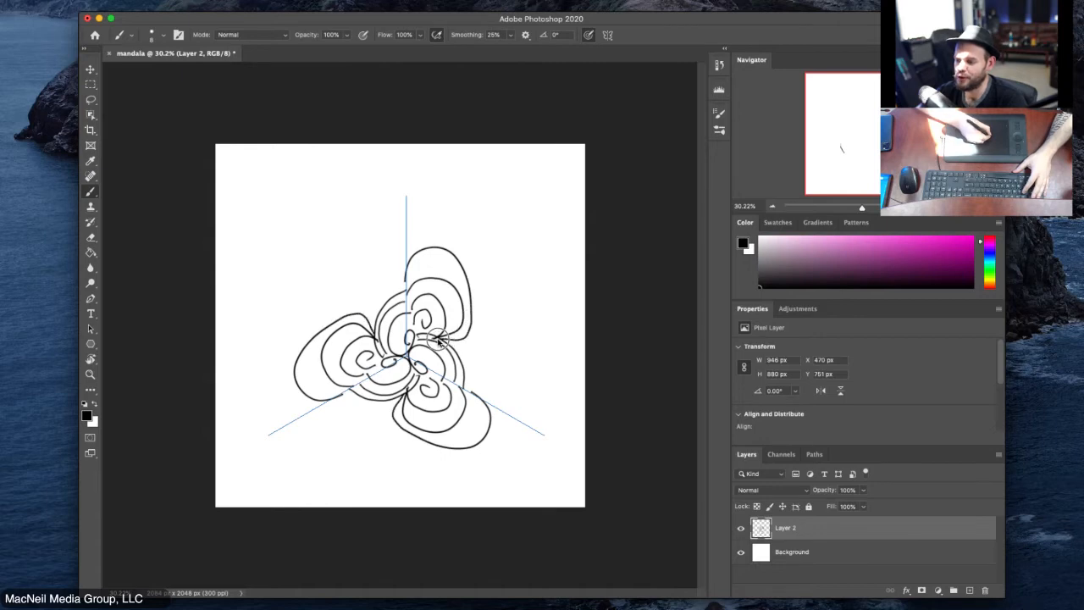
# Step: Try an angular outer petal, undo it, and draw long curved strokes sweeping out to the ends of the symmetry spokes
pyautogui.moveTo(383, 288)
pyautogui.mouseDown()
pyautogui.moveTo(348, 243)
pyautogui.moveTo(417, 198)
pyautogui.mouseUp()
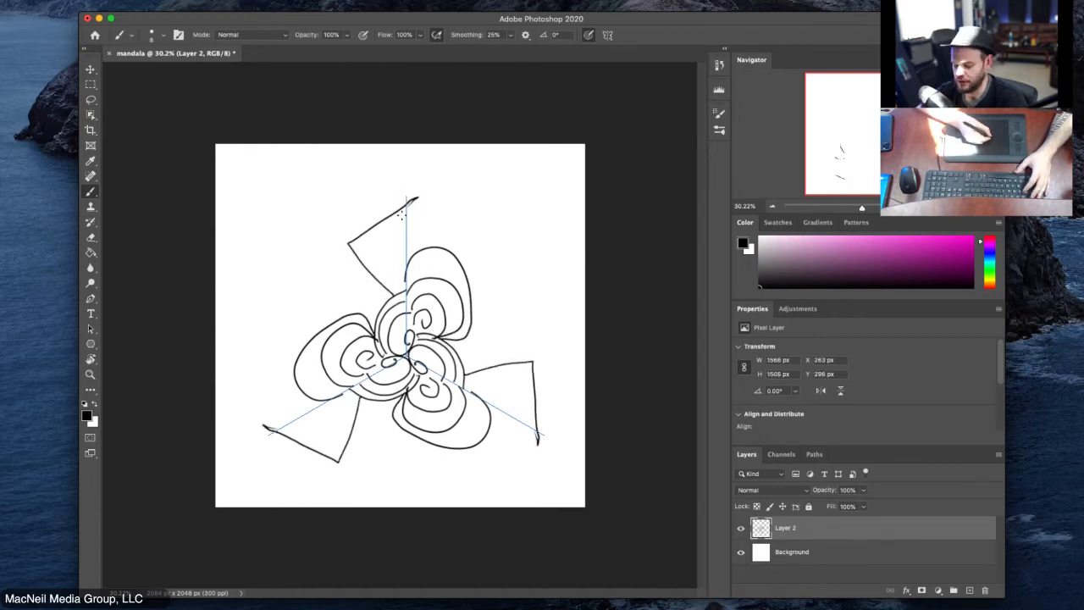
pyautogui.press('super+z')
pyautogui.moveTo(409, 236)
pyautogui.mouseDown()
pyautogui.moveTo(381, 271)
pyautogui.moveTo(372, 326)
pyautogui.mouseUp()
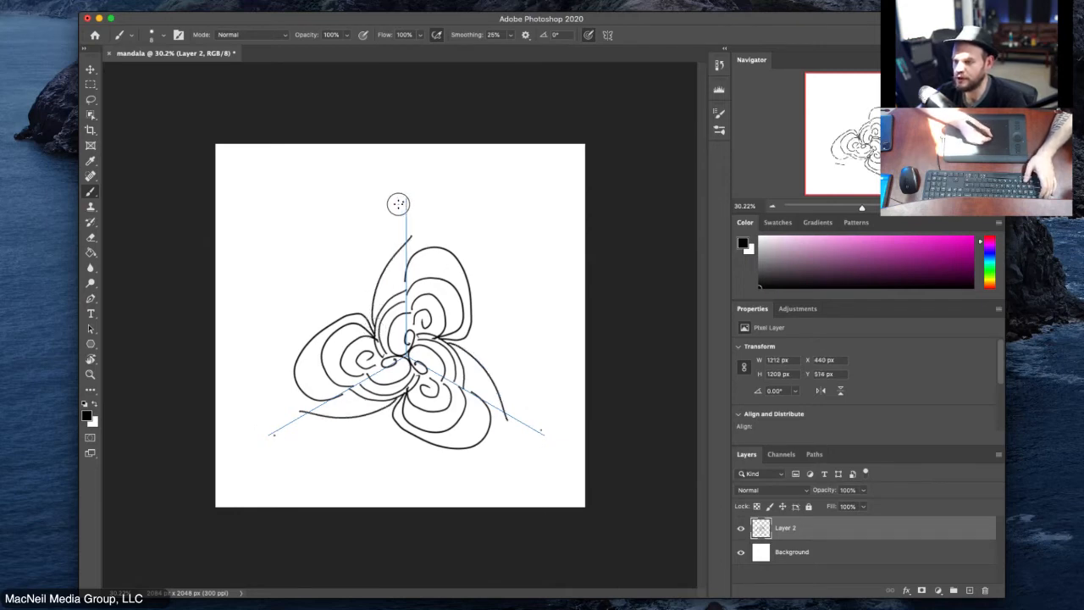
pyautogui.moveTo(398, 204)
pyautogui.mouseDown()
pyautogui.moveTo(354, 242)
pyautogui.moveTo(318, 302)
pyautogui.moveTo(299, 394)
pyautogui.mouseUp()
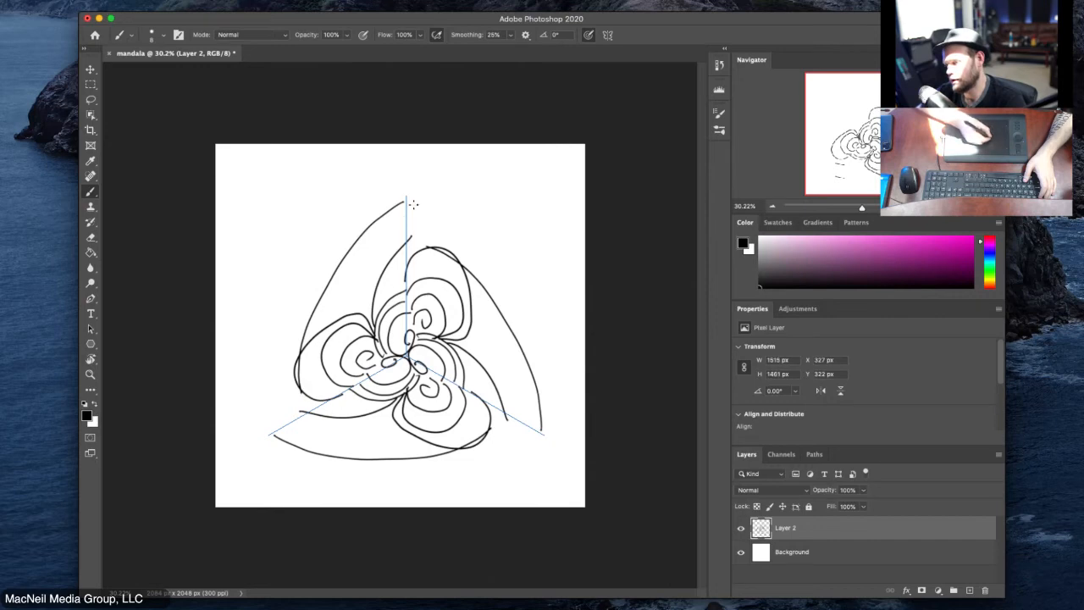
pyautogui.moveTo(409, 191)
pyautogui.mouseDown()
pyautogui.moveTo(322, 249)
pyautogui.moveTo(288, 309)
pyautogui.moveTo(292, 387)
pyautogui.moveTo(318, 436)
pyautogui.mouseUp()
# Step: Undo the sweeping curves, rounded petals, arcs and central curls of the three-segment drawing
pyautogui.press('super+z')
pyautogui.press('super+z')
pyautogui.press('super+z')
pyautogui.press('super+z')
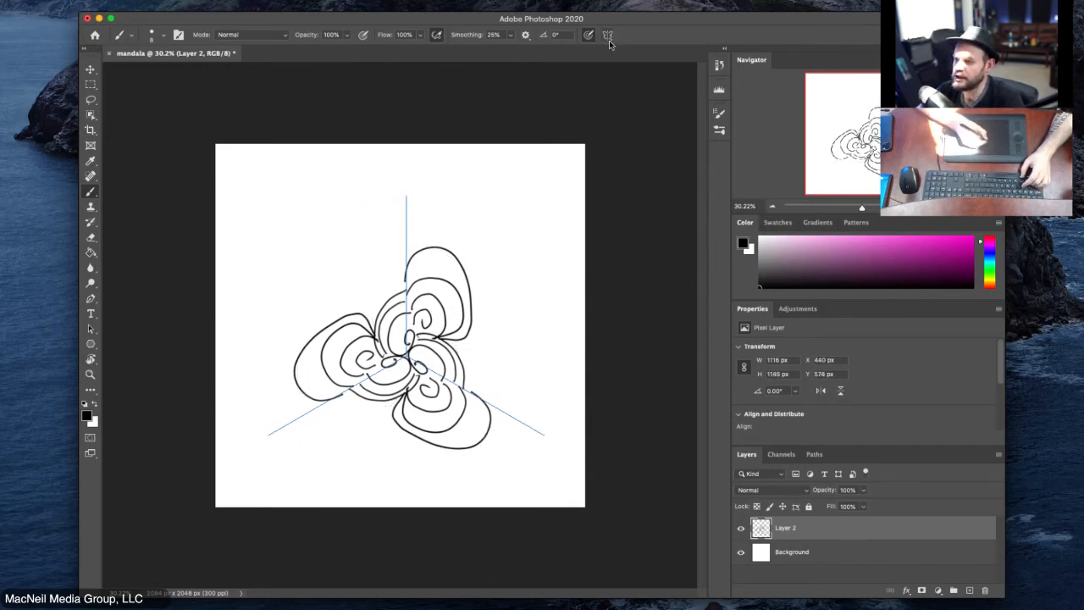
pyautogui.press('super+z')
pyautogui.press('super+z')
pyautogui.press('super+z')
pyautogui.press('super+z')
pyautogui.press('super+z')
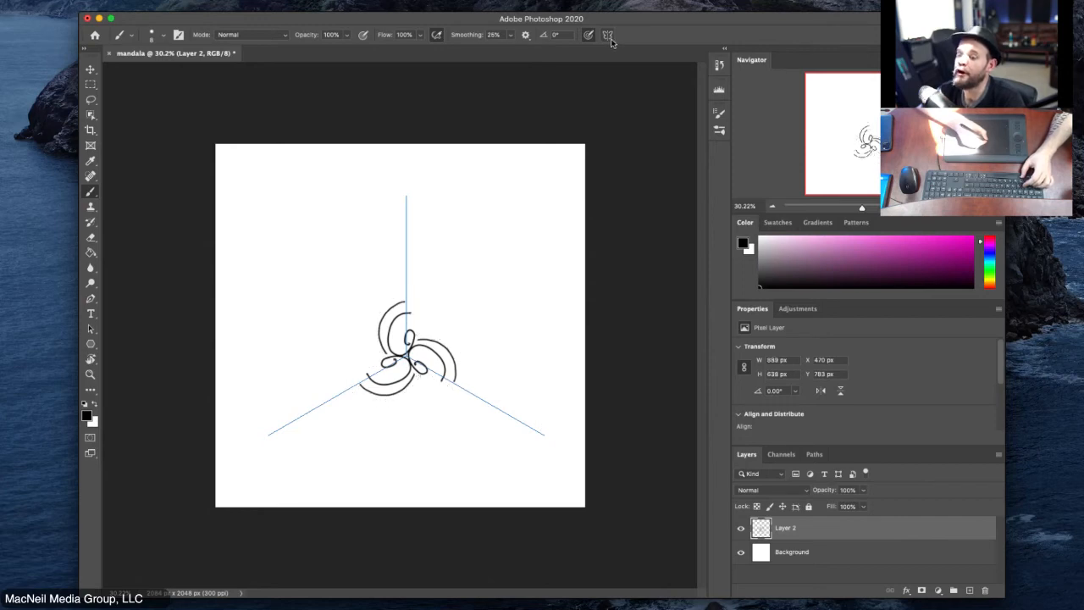
pyautogui.press('super+z')
# Step: Apply Radial paint symmetry with 12 segments and enlarge the path to about 131%, nearly filling the canvas
pyautogui.click(609, 38)
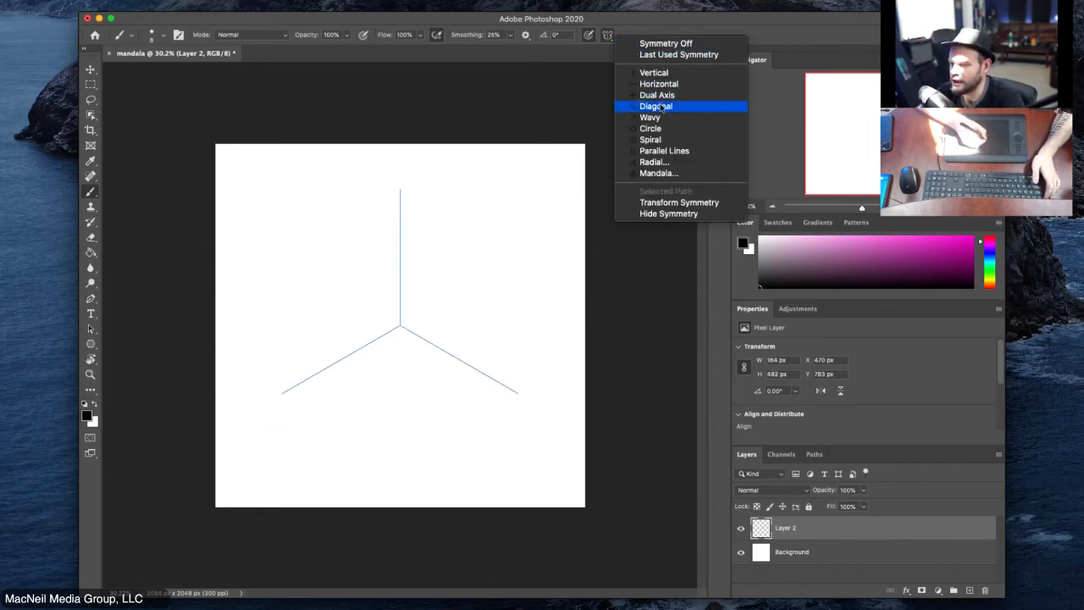
pyautogui.click(678, 164)
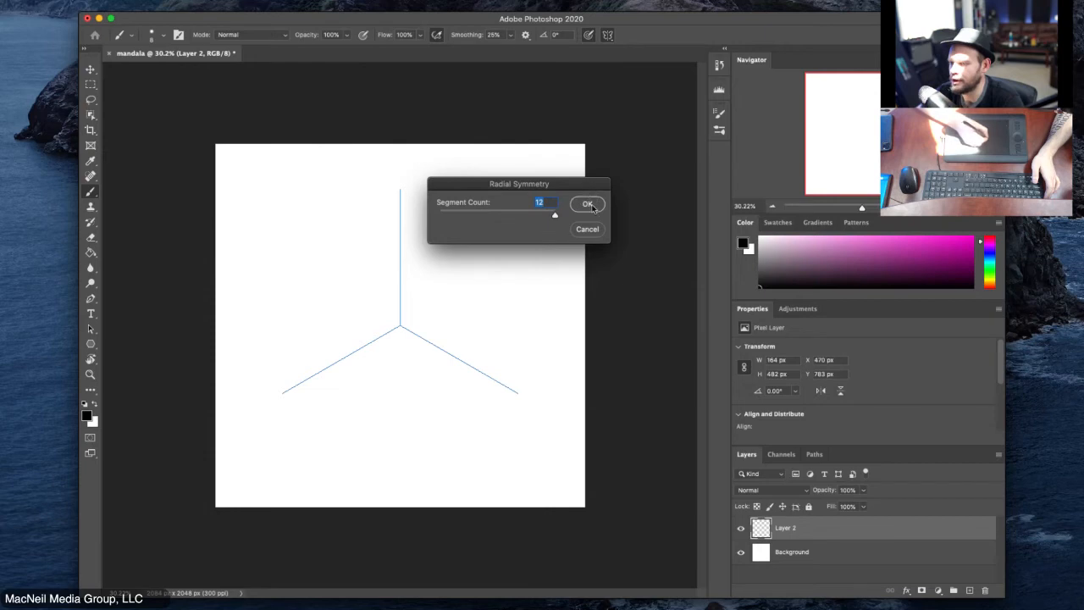
pyautogui.click(590, 204)
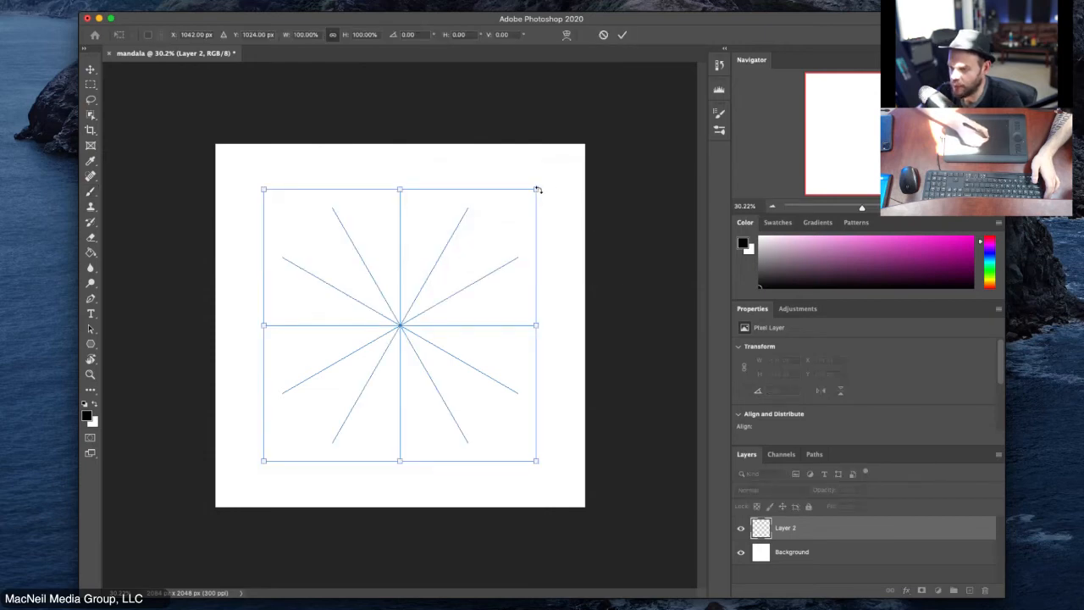
pyautogui.moveTo(536, 190); pyautogui.dragTo(577, 147)
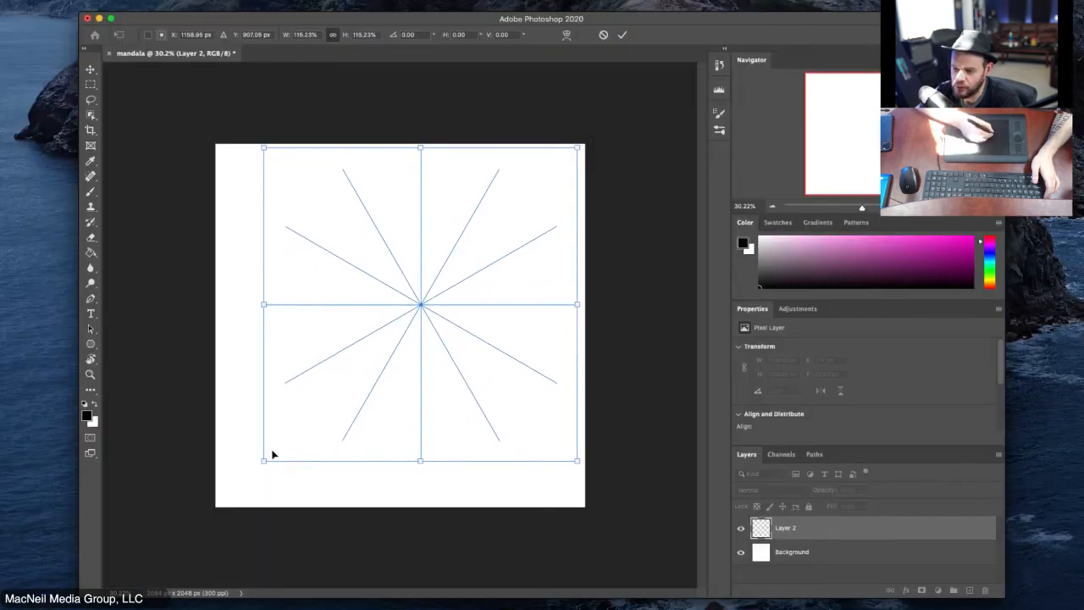
pyautogui.moveTo(262, 464); pyautogui.dragTo(221, 504)
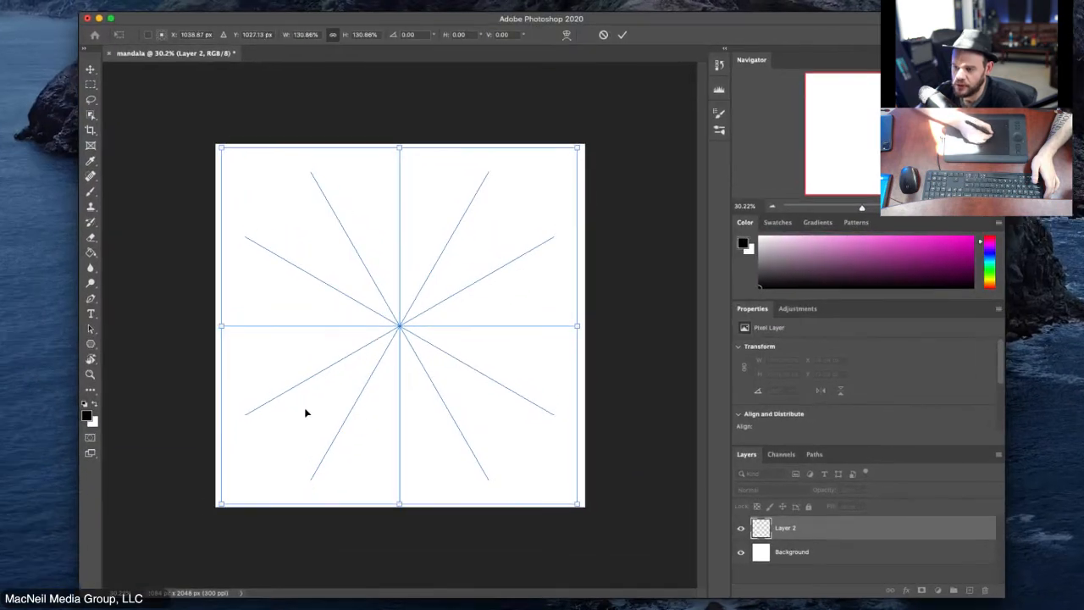
pyautogui.press('Return')
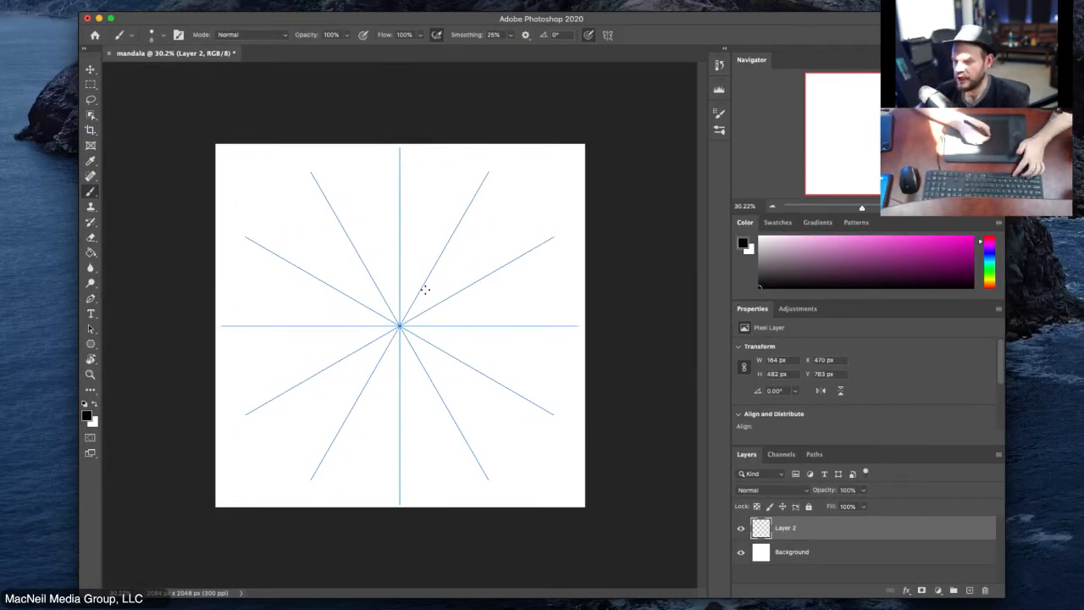
# Step: Enlarge the brush to 24 px for painting around the twelve-segment radial centre
pyautogui.moveTo(404, 285); pyautogui.dragTo(457, 288)
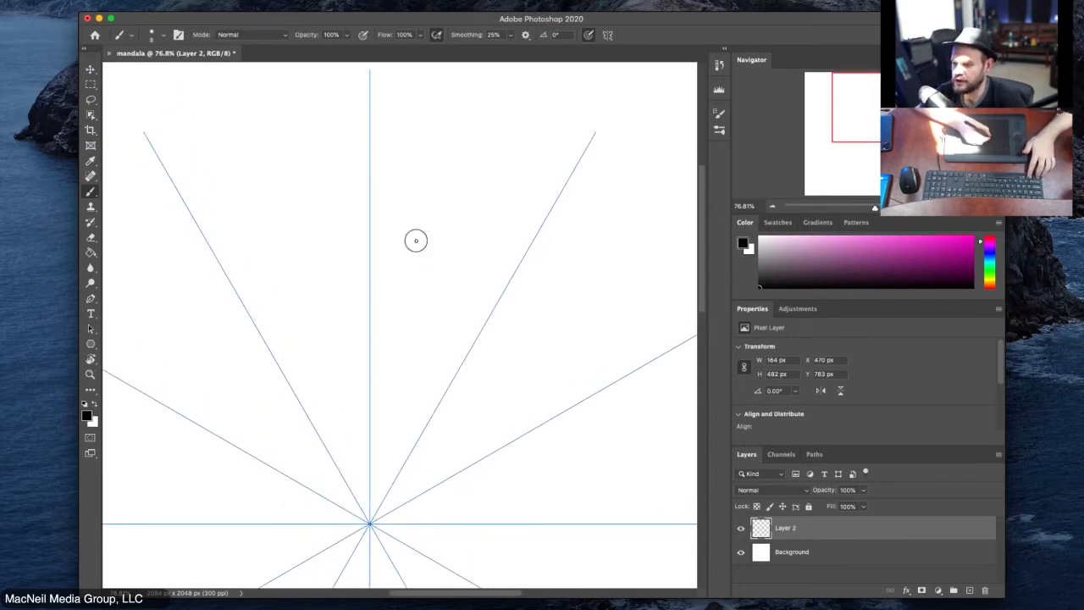
pyautogui.moveTo(416, 240); pyautogui.dragTo(429, 247)
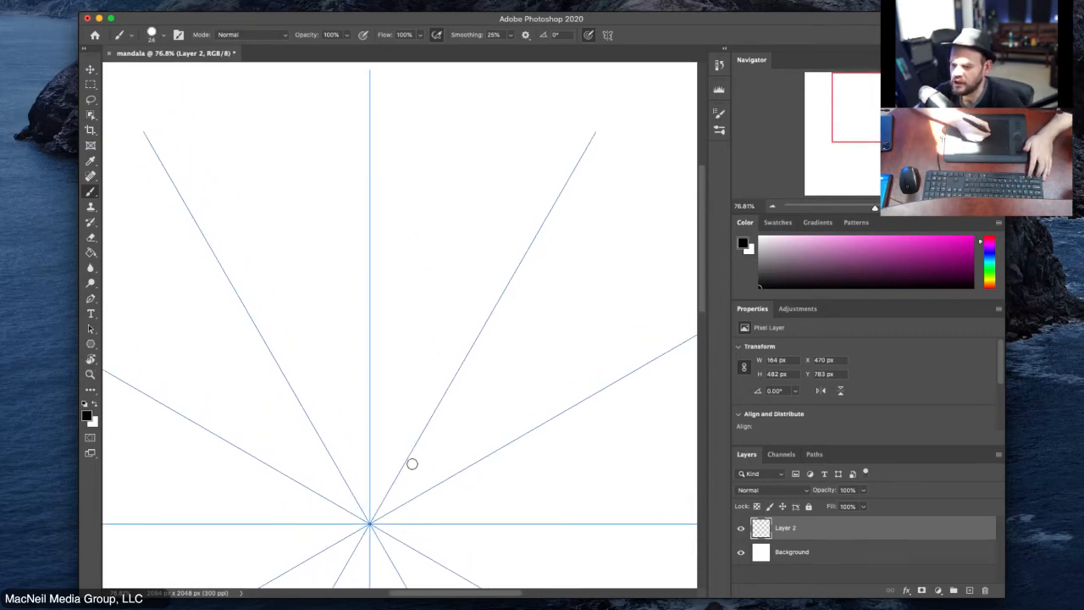
# Step: Paint a black flower with the symmetric brush, drawing centre veins and pointed petal outlines that radiate from the canvas middle
pyautogui.moveTo(374, 511)
pyautogui.mouseDown()
pyautogui.moveTo(370, 519)
pyautogui.moveTo(371, 190)
pyautogui.mouseUp()
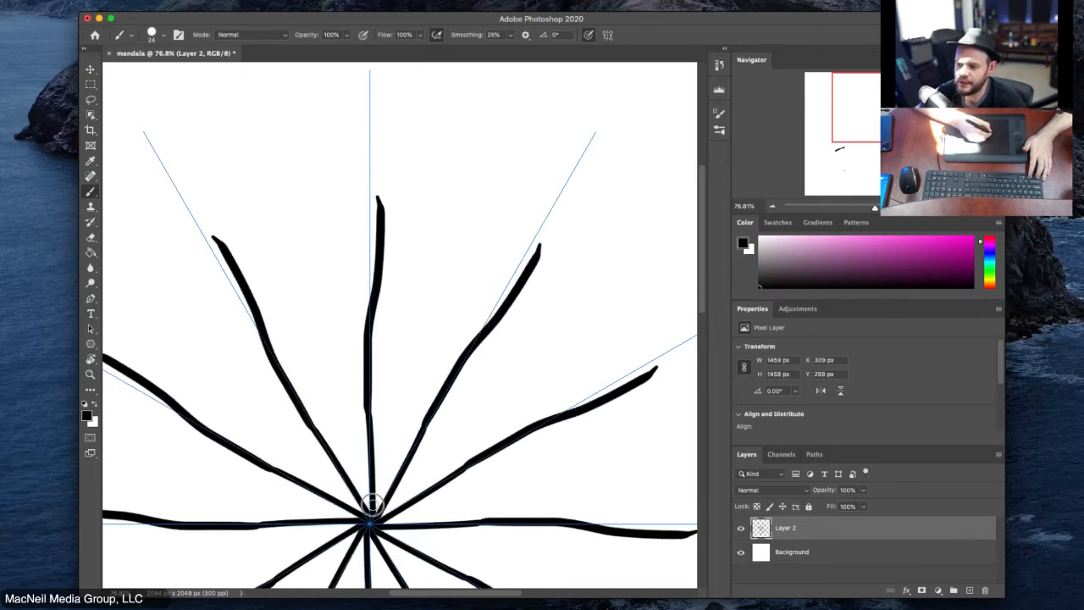
pyautogui.moveTo(371, 518)
pyautogui.mouseDown()
pyautogui.moveTo(295, 301)
pyautogui.moveTo(283, 220)
pyautogui.moveTo(294, 165)
pyautogui.moveTo(378, 49)
pyautogui.moveTo(410, 163)
pyautogui.moveTo(408, 302)
pyautogui.mouseUp()
pyautogui.moveTo(489, 235); pyautogui.dragTo(463, 245)
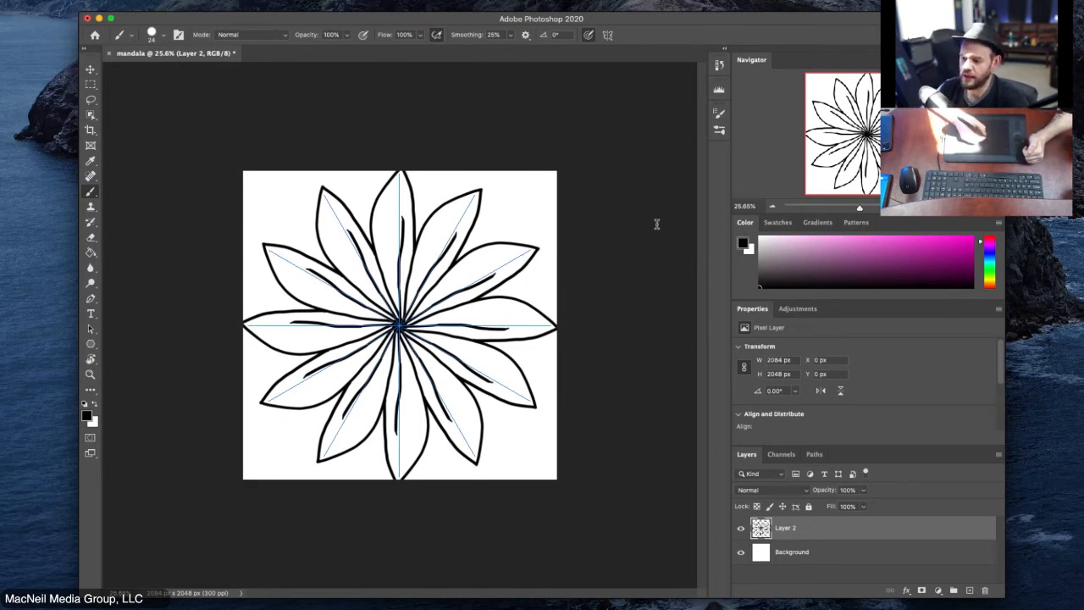
# Step: Choose the Paint Bucket Tool and set the foreground colour to a medium green
pyautogui.click(91, 251)
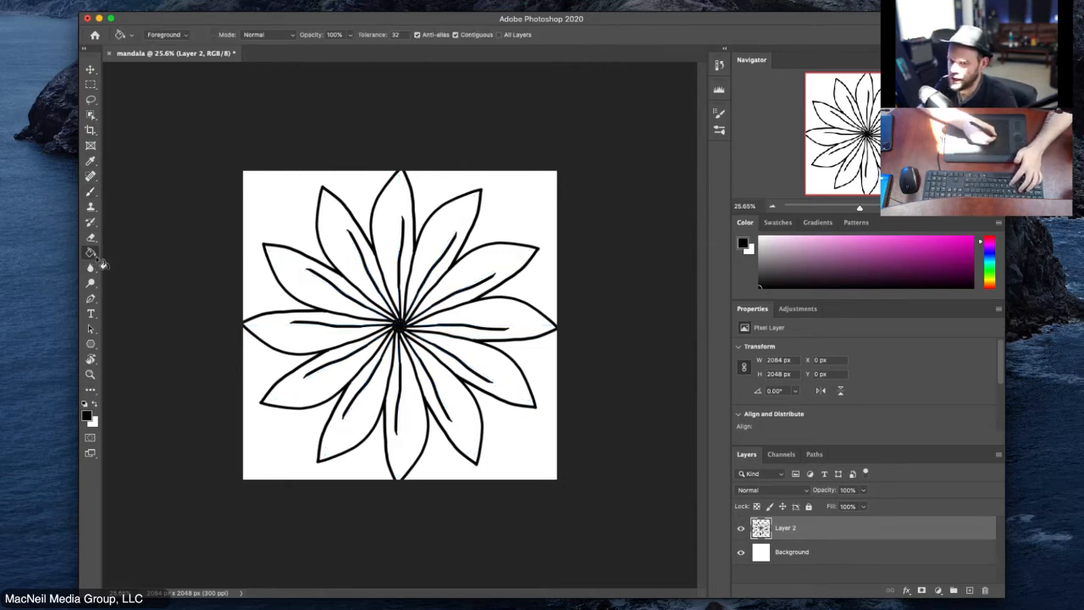
pyautogui.click(90, 252)
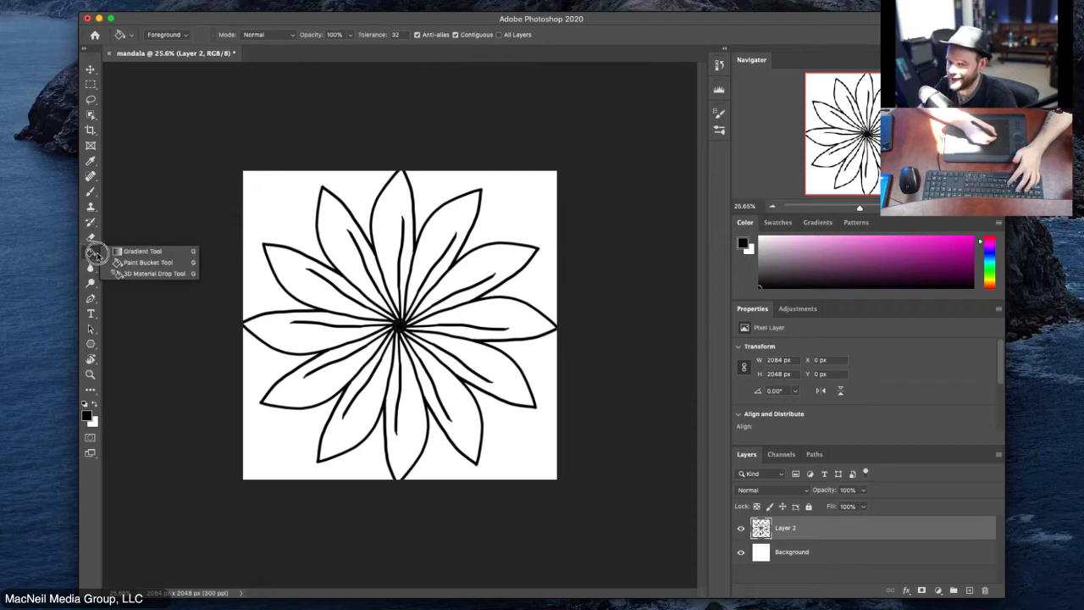
pyautogui.click(171, 269)
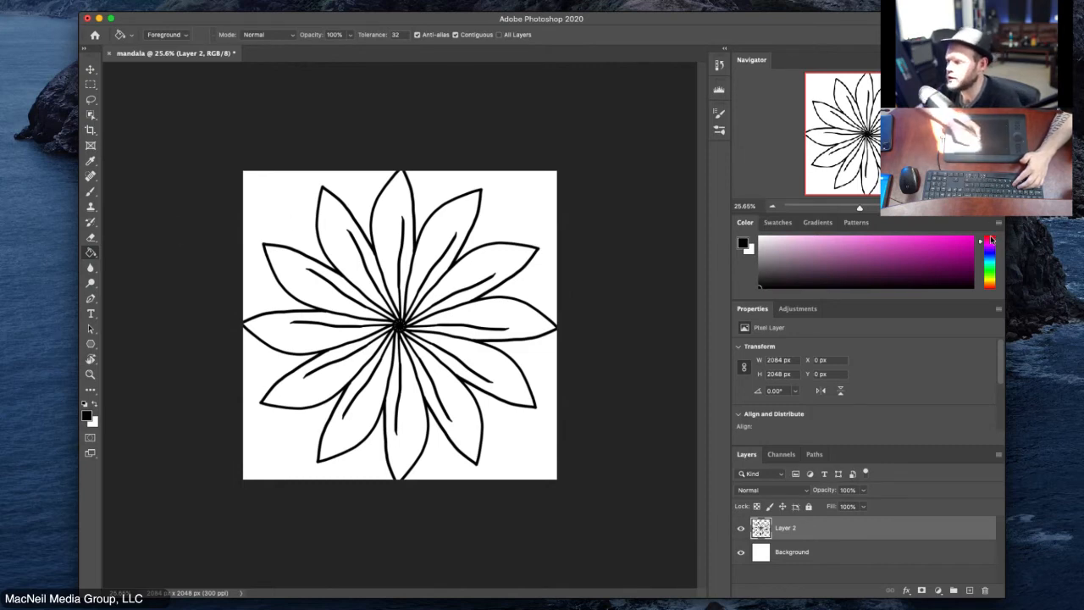
pyautogui.moveTo(990, 263); pyautogui.dragTo(989, 282)
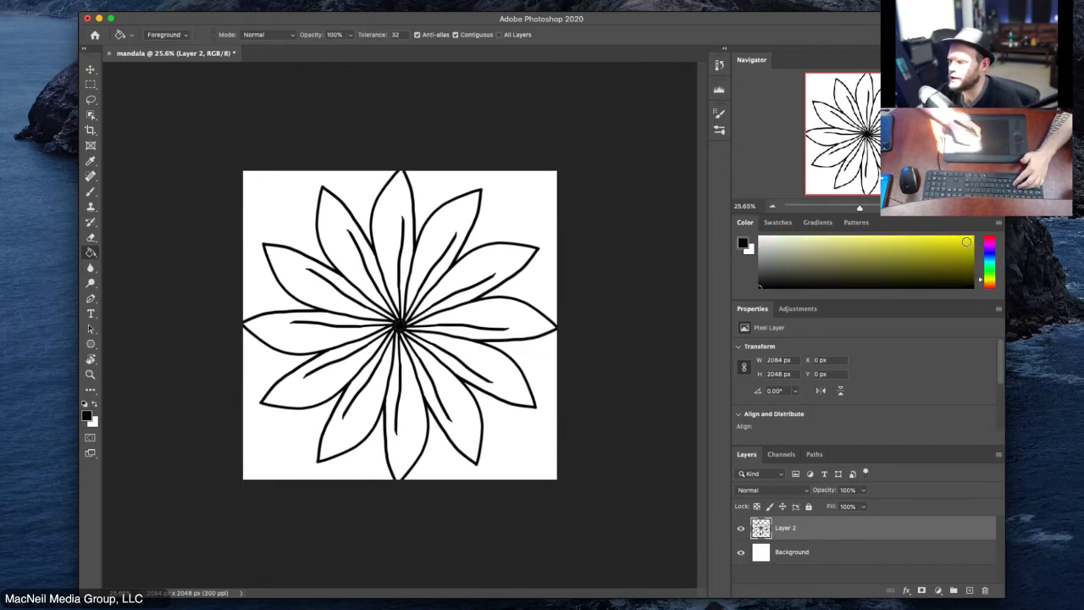
pyautogui.moveTo(992, 273); pyautogui.dragTo(985, 271)
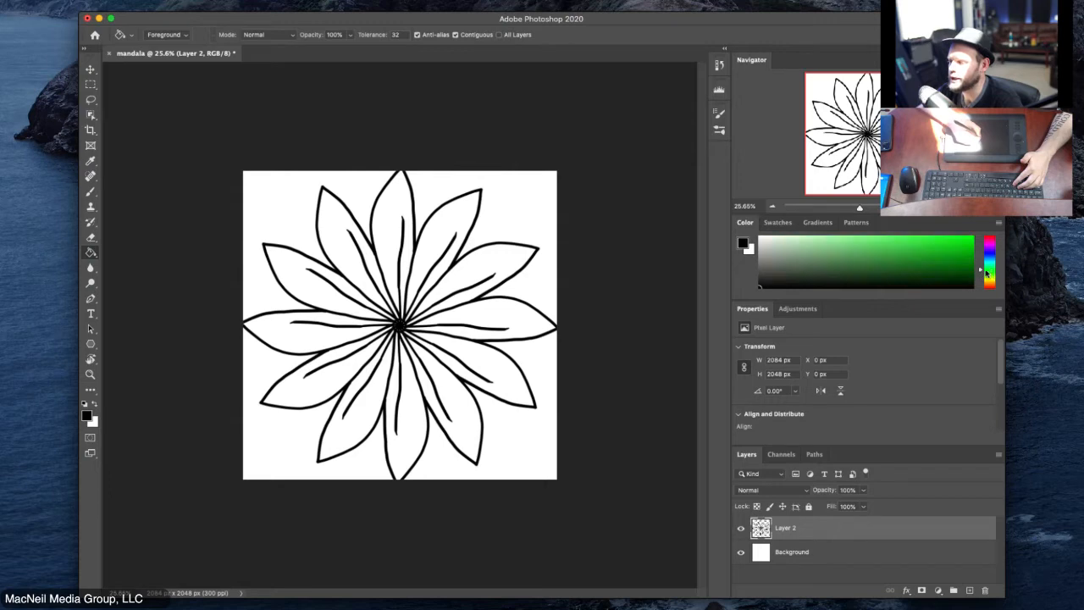
pyautogui.click(965, 253)
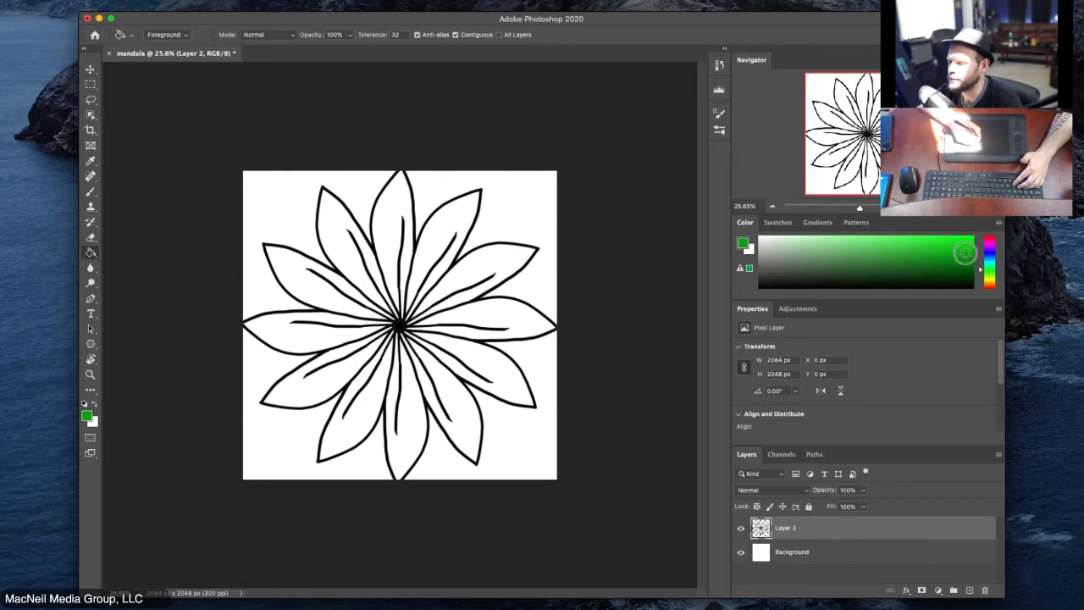
# Step: Fill the flower's four upper petals and the two adjoining left-hand petals with green
pyautogui.click(489, 271)
pyautogui.click(460, 215)
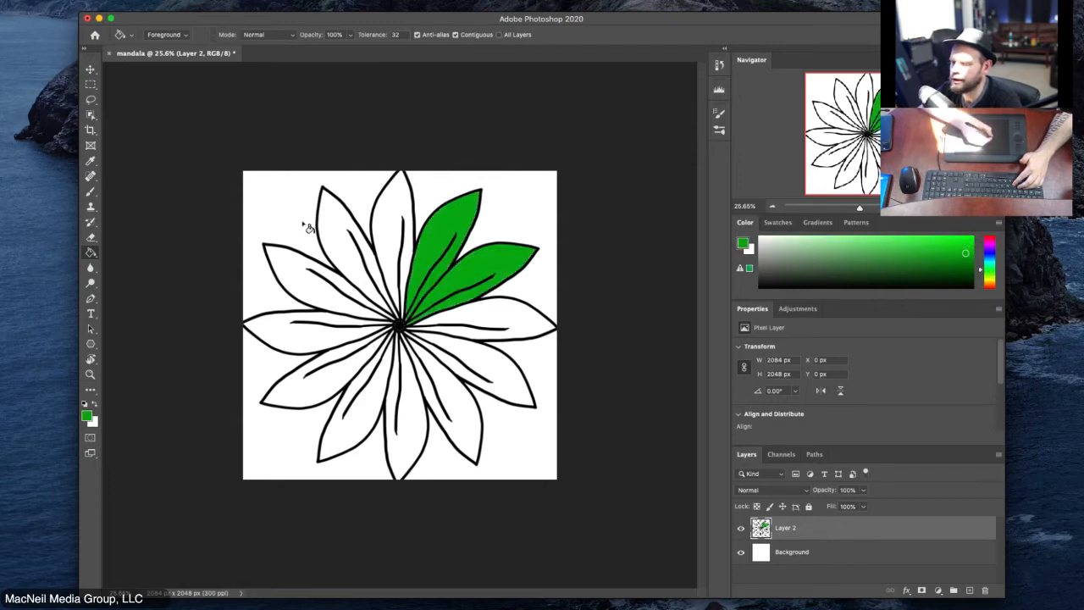
pyautogui.click(394, 202)
pyautogui.click(335, 218)
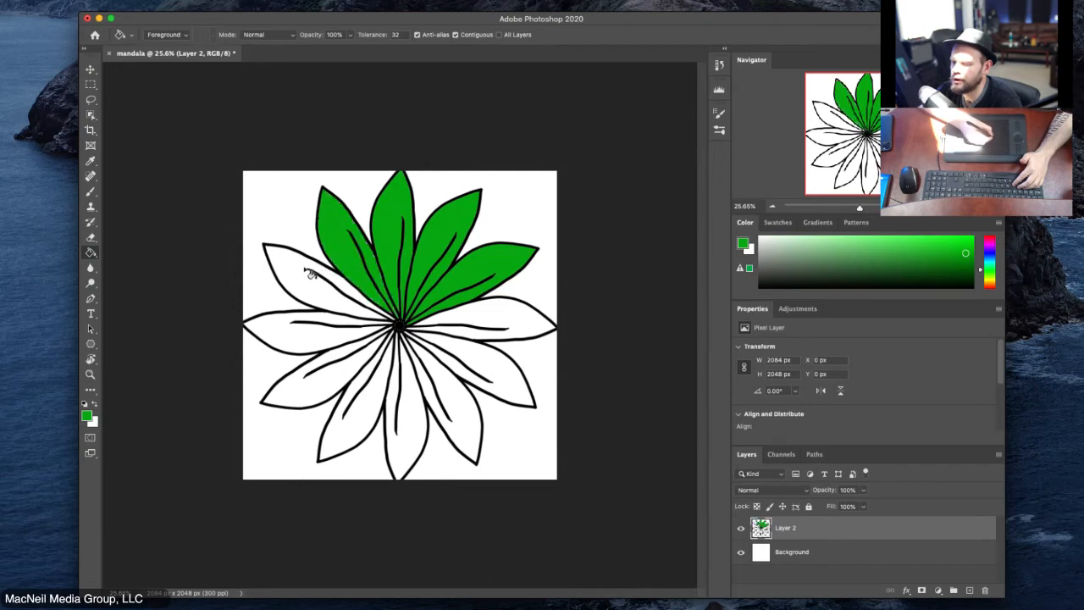
pyautogui.click(309, 276)
pyautogui.click(335, 302)
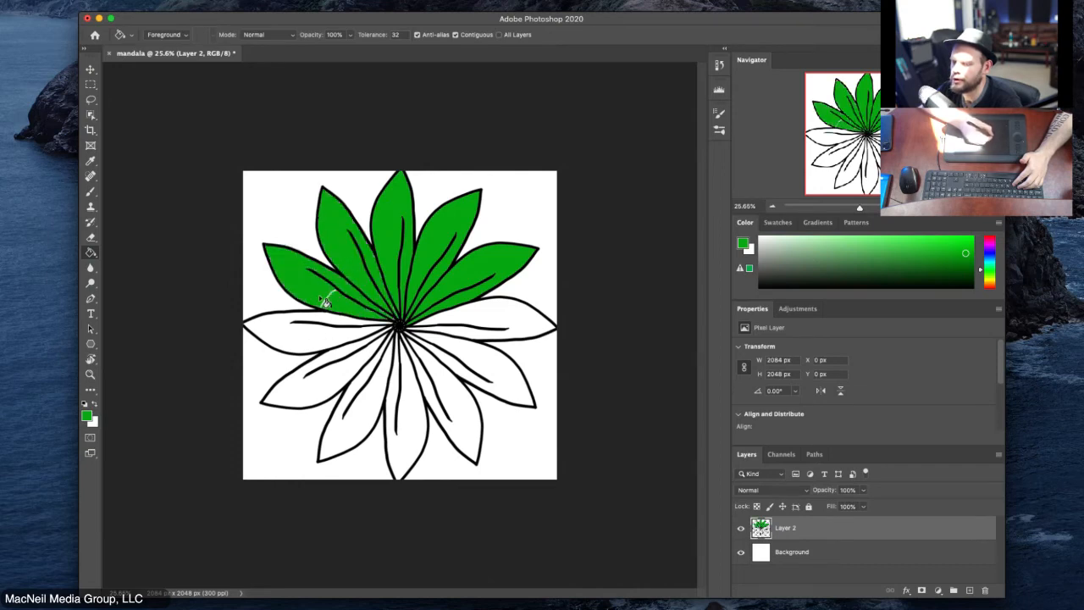
pyautogui.click(329, 306)
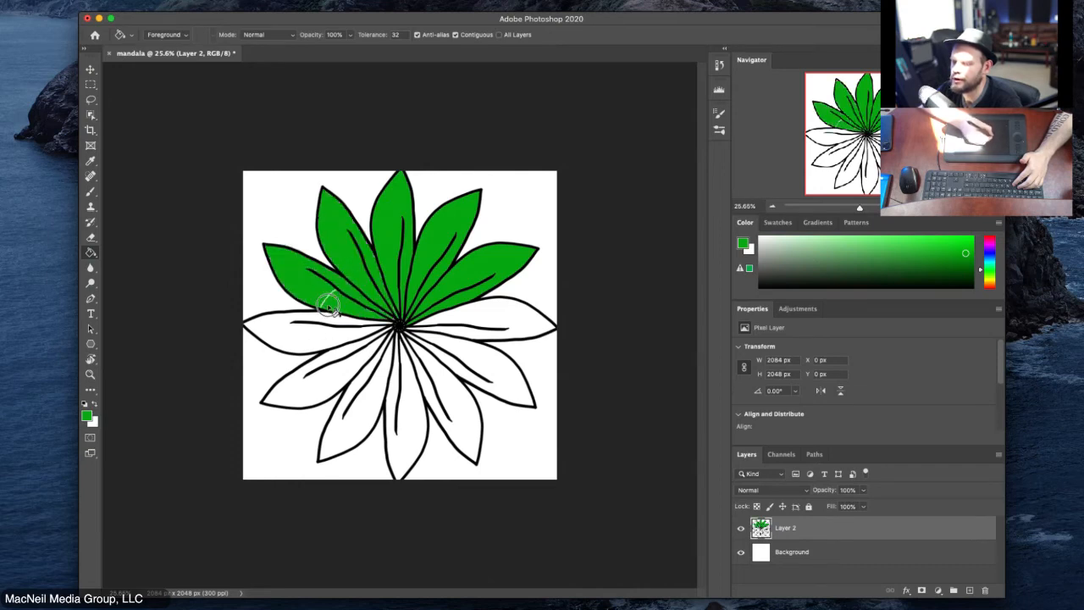
pyautogui.click(312, 335)
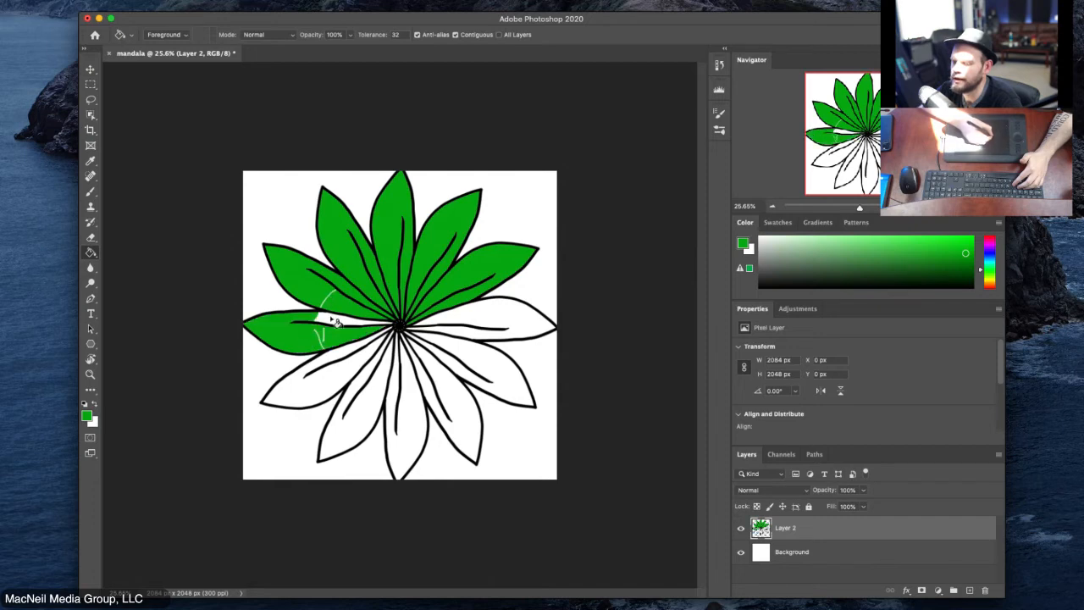
pyautogui.click(334, 320)
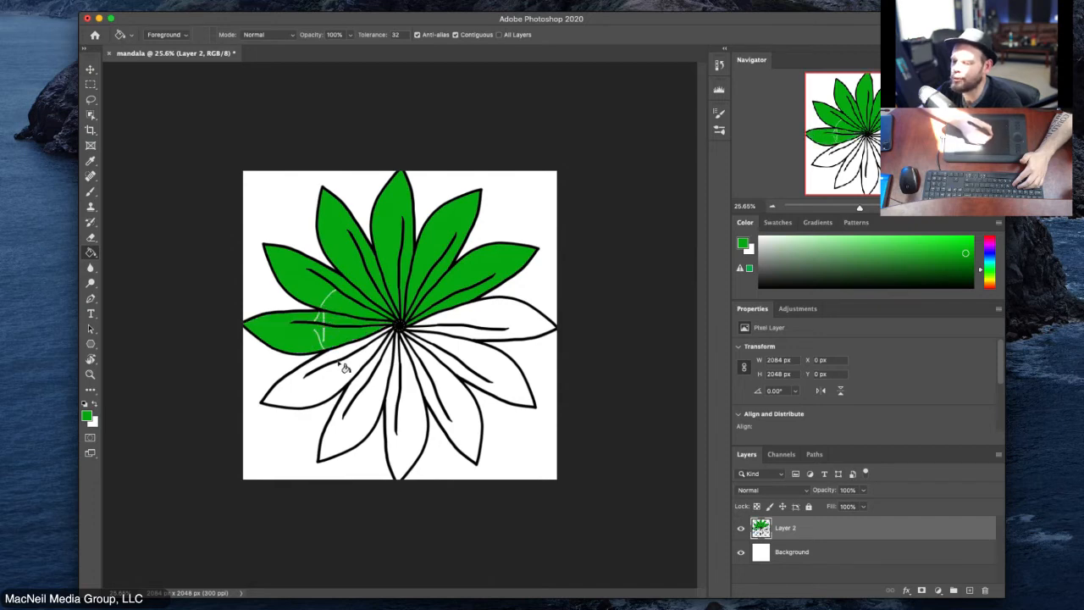
# Step: Fill the black outlines and the remaining lower and right-hand petals of the flower with green
pyautogui.click(338, 356)
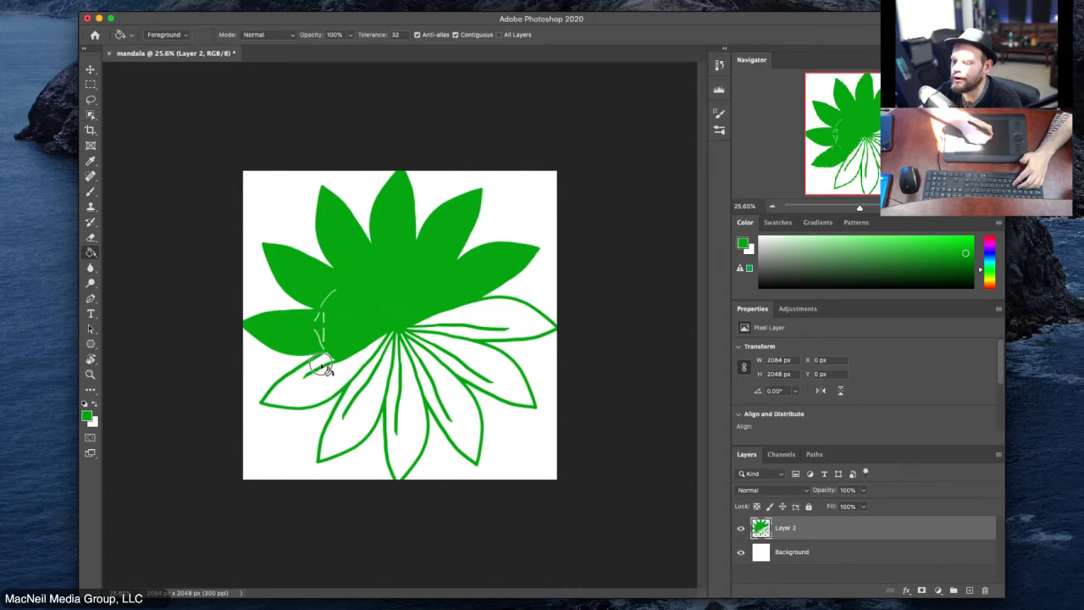
pyautogui.click(338, 381)
pyautogui.click(371, 400)
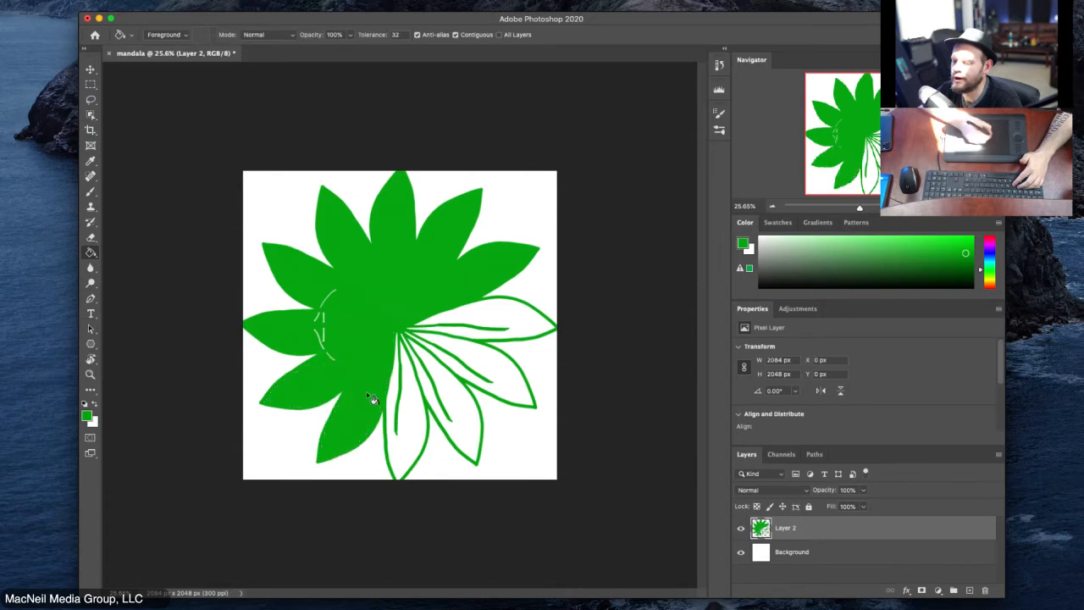
pyautogui.click(405, 420)
pyautogui.click(437, 405)
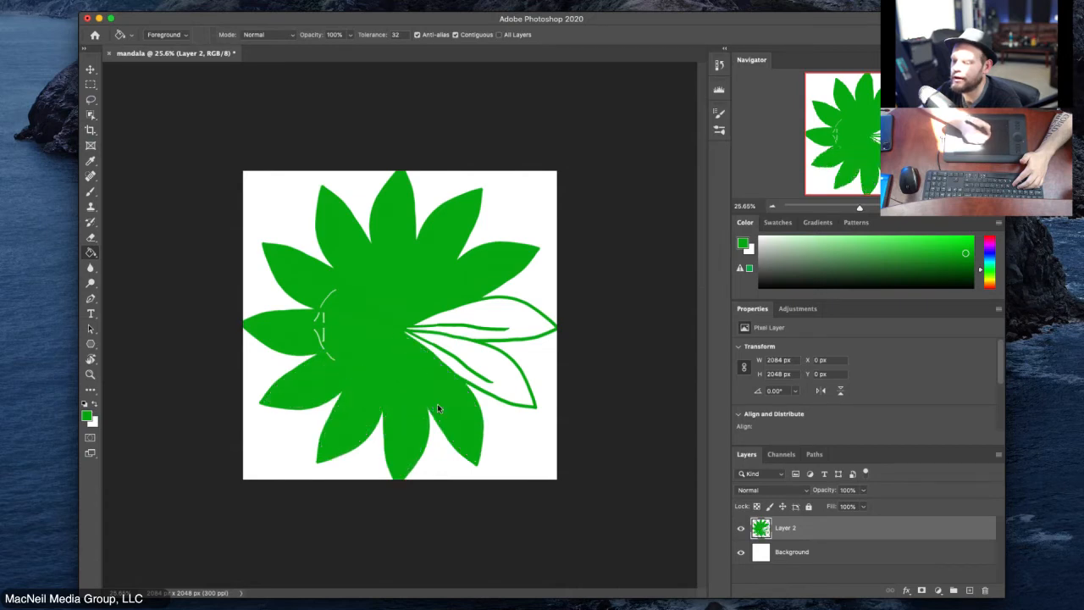
pyautogui.click(506, 322)
pyautogui.click(508, 377)
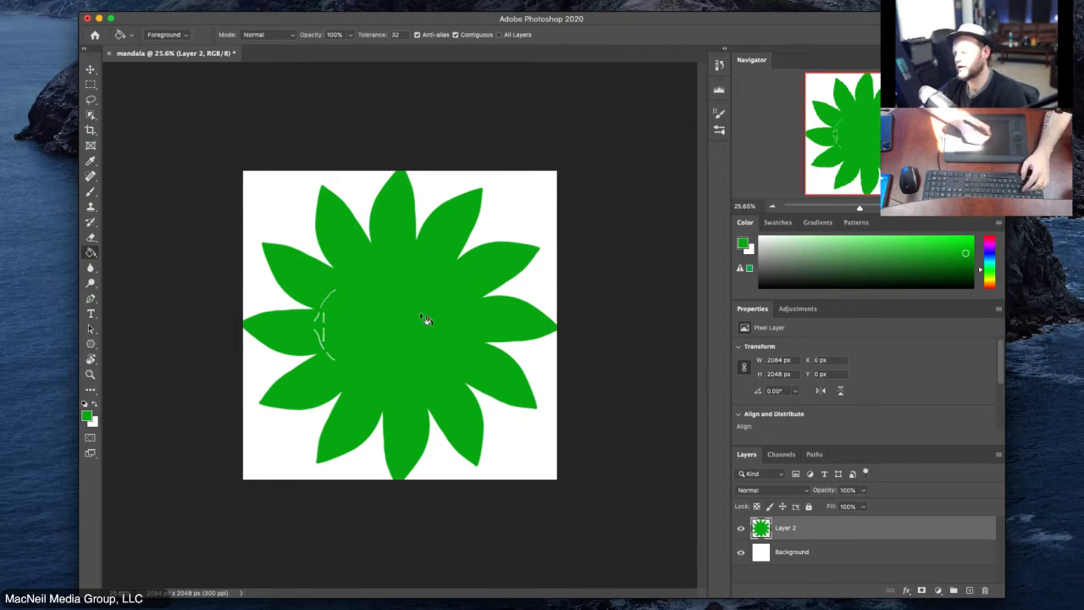
# Step: Undo all the green fills on the flower
pyautogui.press('super+z')
pyautogui.press('super+z')
pyautogui.press('super+z')
pyautogui.press('super+z')
pyautogui.press('super+z')
pyautogui.press('super+z')
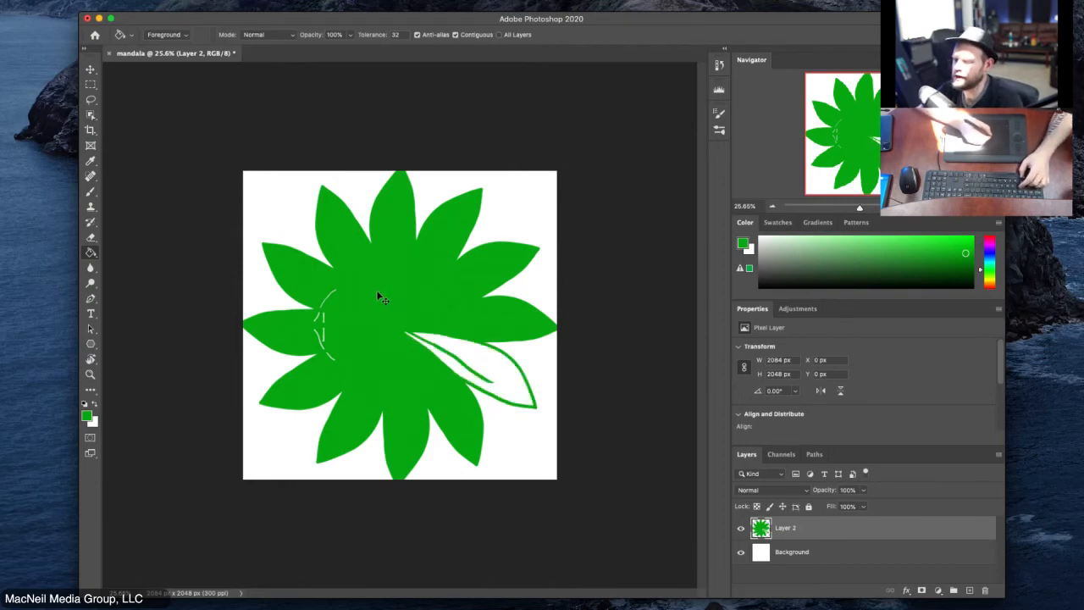
pyautogui.press('super+z')
pyautogui.press('super+z')
pyautogui.press('super+z')
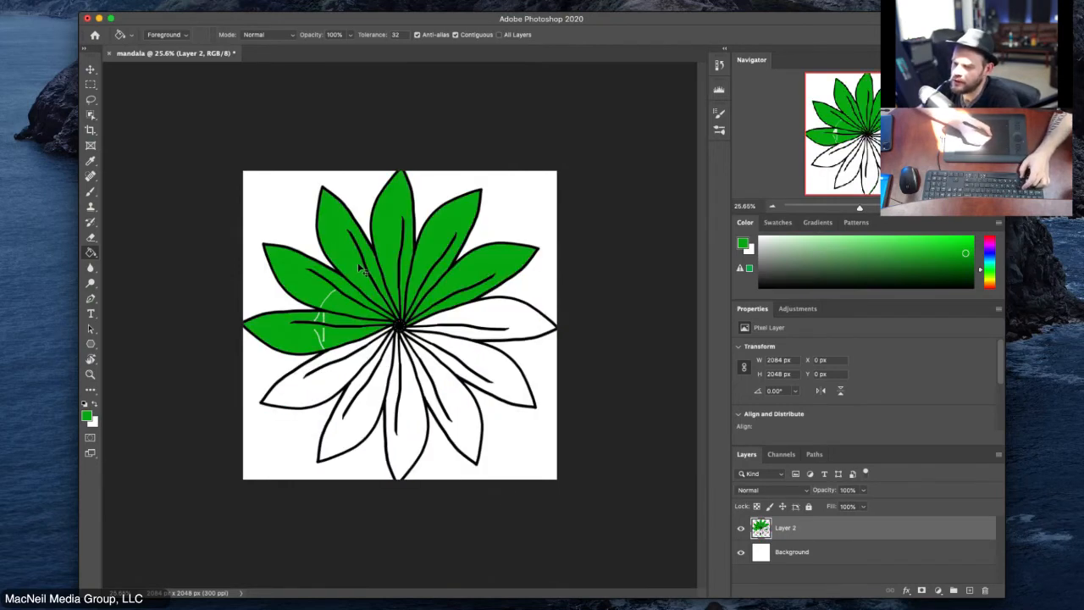
pyautogui.press('super+z')
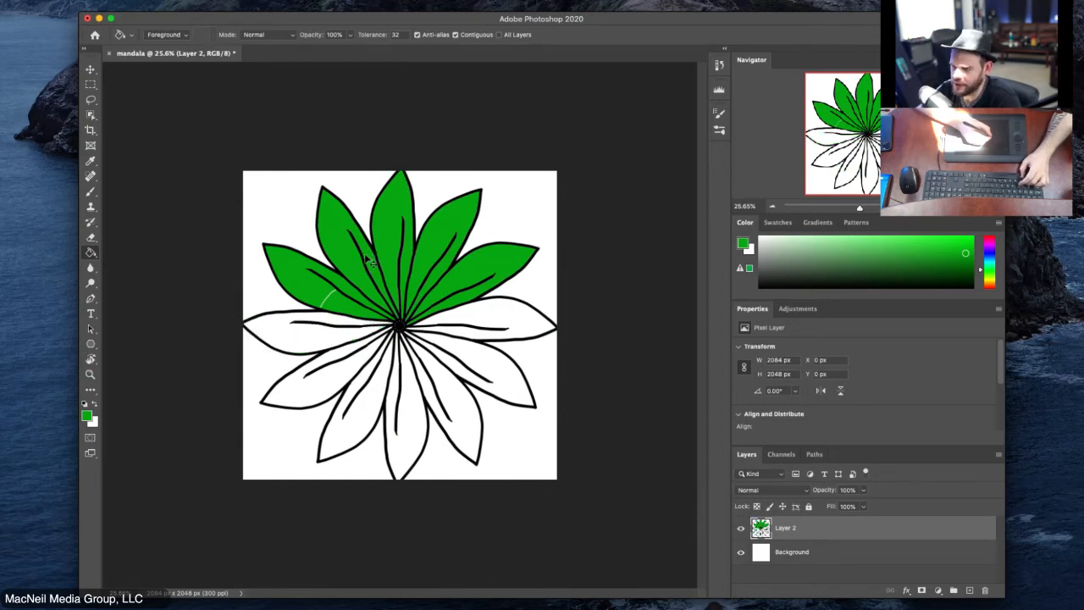
pyautogui.press('super+z')
pyautogui.press('super+z')
pyautogui.press('super+z')
pyautogui.press('super+z')
pyautogui.press('super+z')
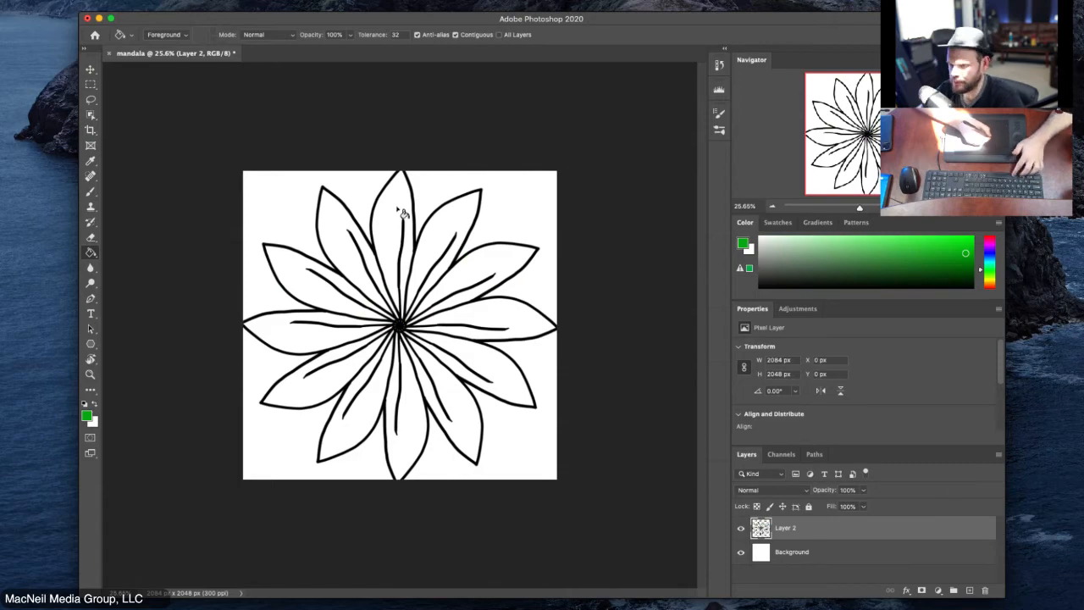
# Step: Paint large and small green arcs between neighbouring petals with the symmetric Brush
pyautogui.moveTo(435, 215)
pyautogui.mouseDown()
pyautogui.moveTo(409, 224)
pyautogui.moveTo(465, 220)
pyautogui.mouseUp()
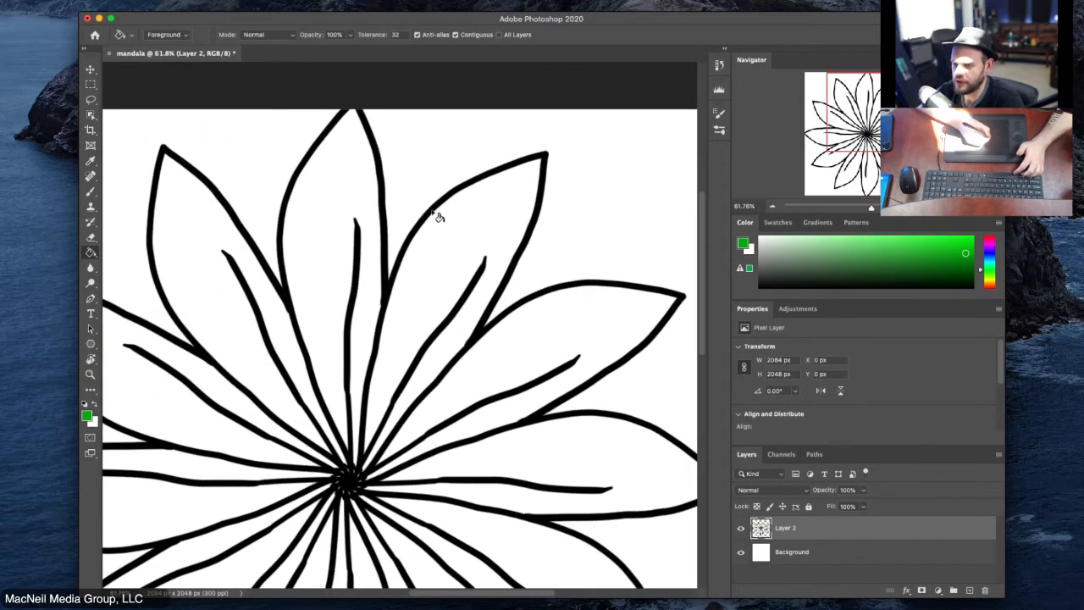
pyautogui.press('b')
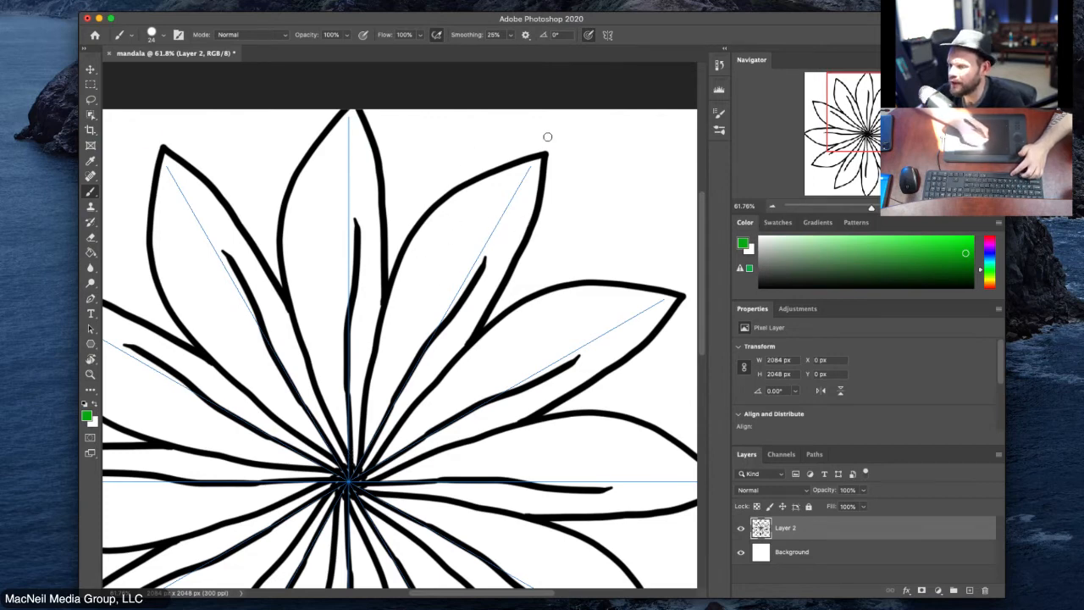
pyautogui.moveTo(546, 136)
pyautogui.mouseDown()
pyautogui.moveTo(595, 145)
pyautogui.moveTo(621, 178)
pyautogui.moveTo(631, 290)
pyautogui.mouseUp()
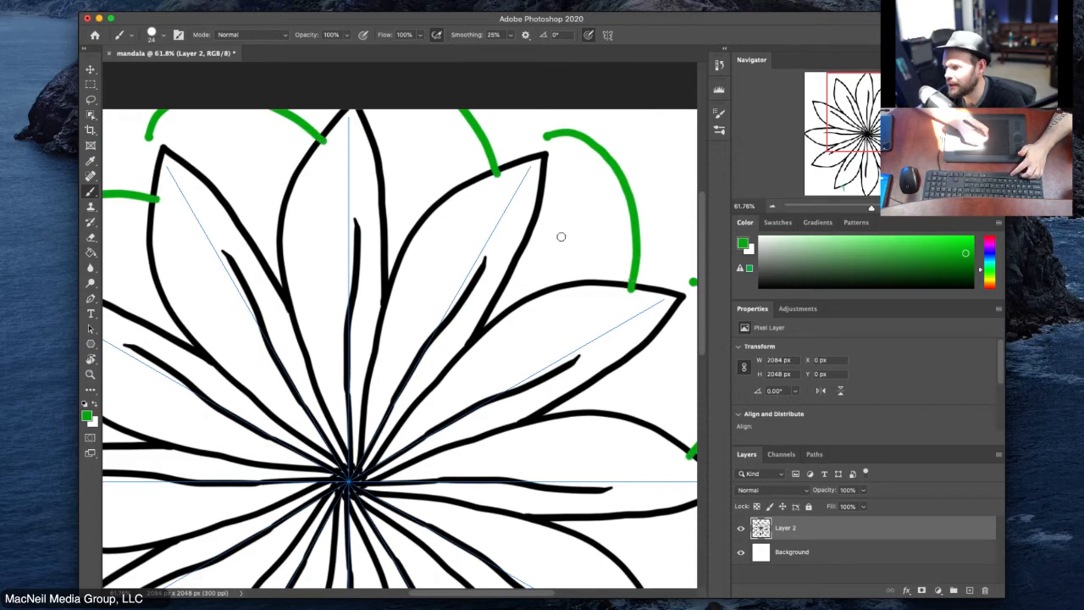
pyautogui.moveTo(535, 214)
pyautogui.mouseDown()
pyautogui.moveTo(588, 252)
pyautogui.moveTo(593, 280)
pyautogui.mouseUp()
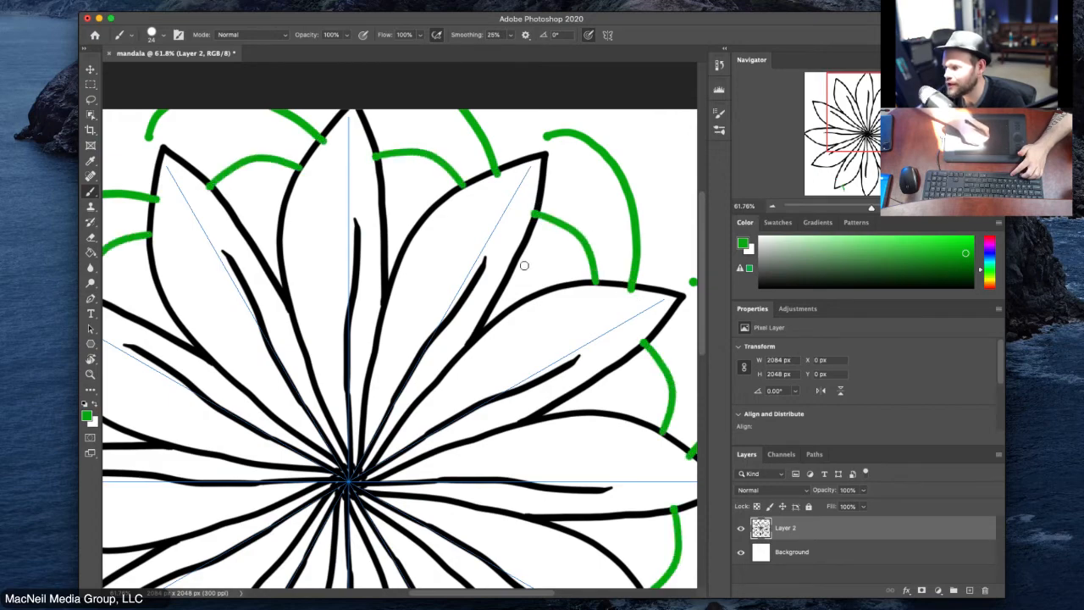
# Step: Add green wavy lines inside the petals, a ring around the centre and overlapping swirls across the flower
pyautogui.moveTo(549, 231)
pyautogui.mouseDown()
pyautogui.moveTo(487, 223)
pyautogui.moveTo(512, 223)
pyautogui.mouseUp()
pyautogui.moveTo(381, 195)
pyautogui.mouseDown()
pyautogui.moveTo(400, 321)
pyautogui.moveTo(414, 281)
pyautogui.moveTo(421, 289)
pyautogui.moveTo(379, 288)
pyautogui.mouseUp()
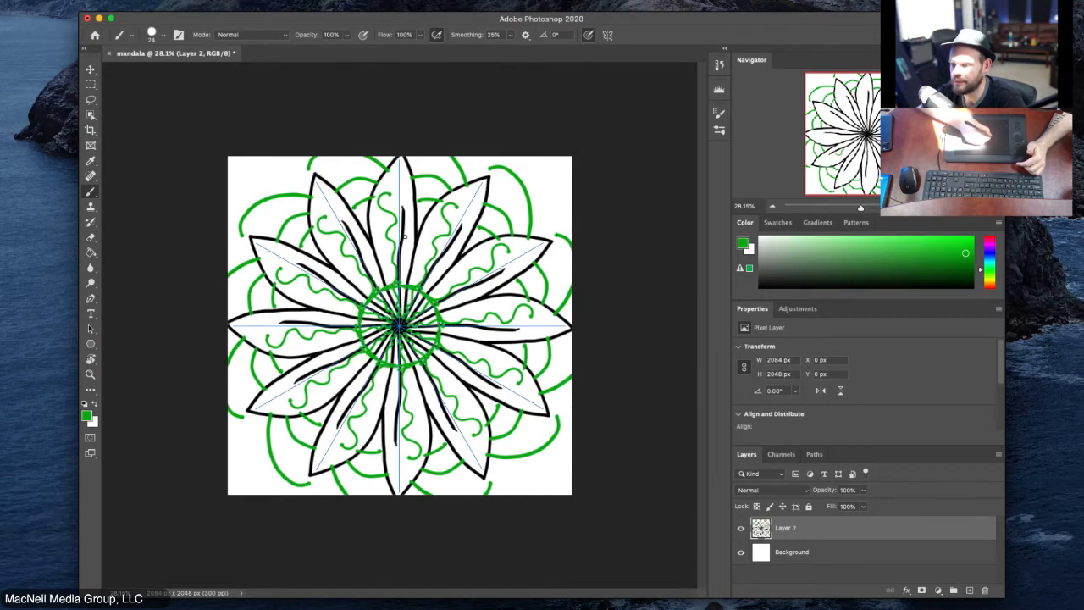
pyautogui.moveTo(405, 236)
pyautogui.mouseDown()
pyautogui.moveTo(355, 254)
pyautogui.moveTo(360, 272)
pyautogui.mouseUp()
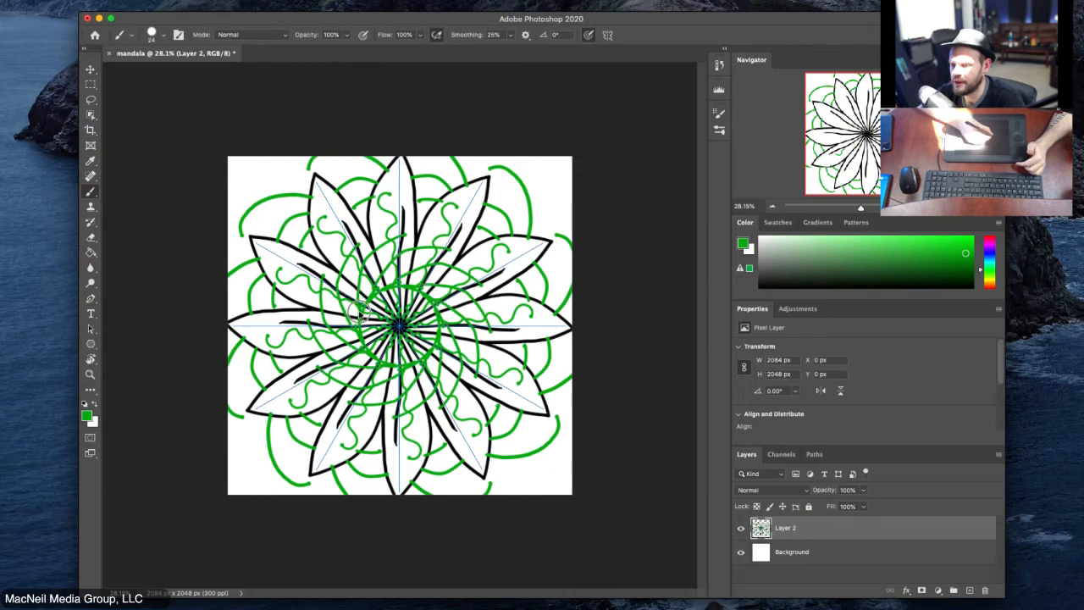
pyautogui.moveTo(370, 196)
pyautogui.mouseDown()
pyautogui.moveTo(334, 261)
pyautogui.moveTo(345, 356)
pyautogui.moveTo(361, 375)
pyautogui.moveTo(403, 370)
pyautogui.moveTo(420, 352)
pyautogui.moveTo(414, 335)
pyautogui.moveTo(454, 285)
pyautogui.mouseUp()
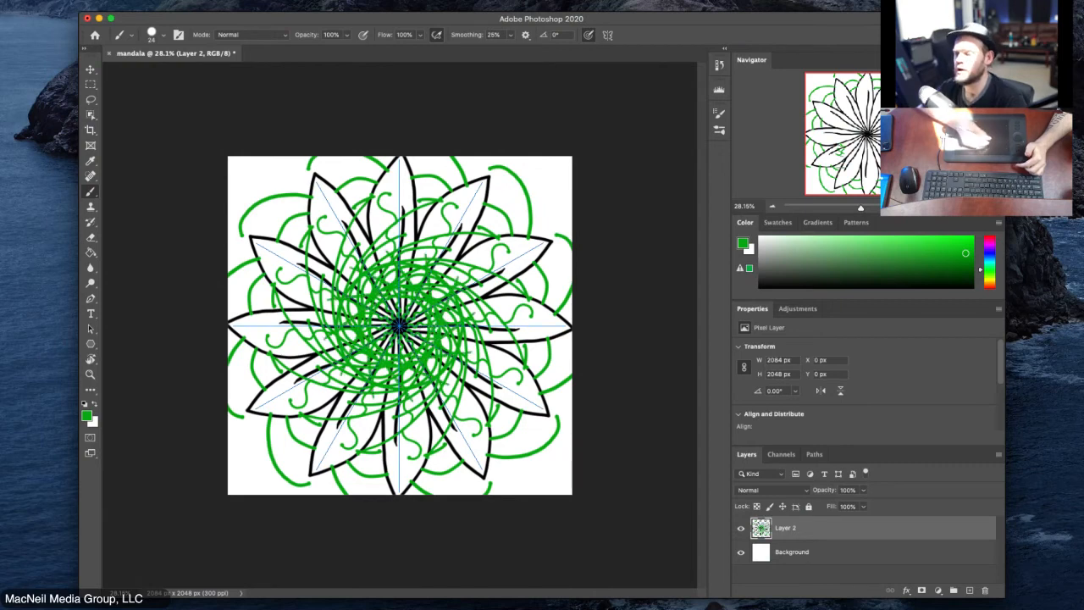
# Step: Undo all the green and black brush strokes back to the blank canvas
pyautogui.click(608, 35)
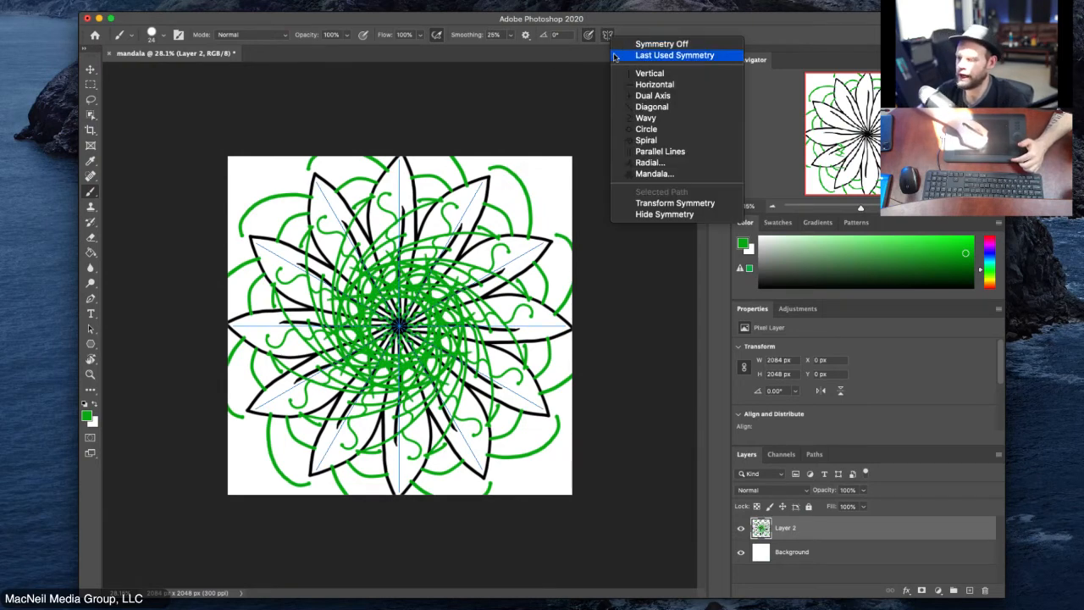
pyautogui.click(705, 178)
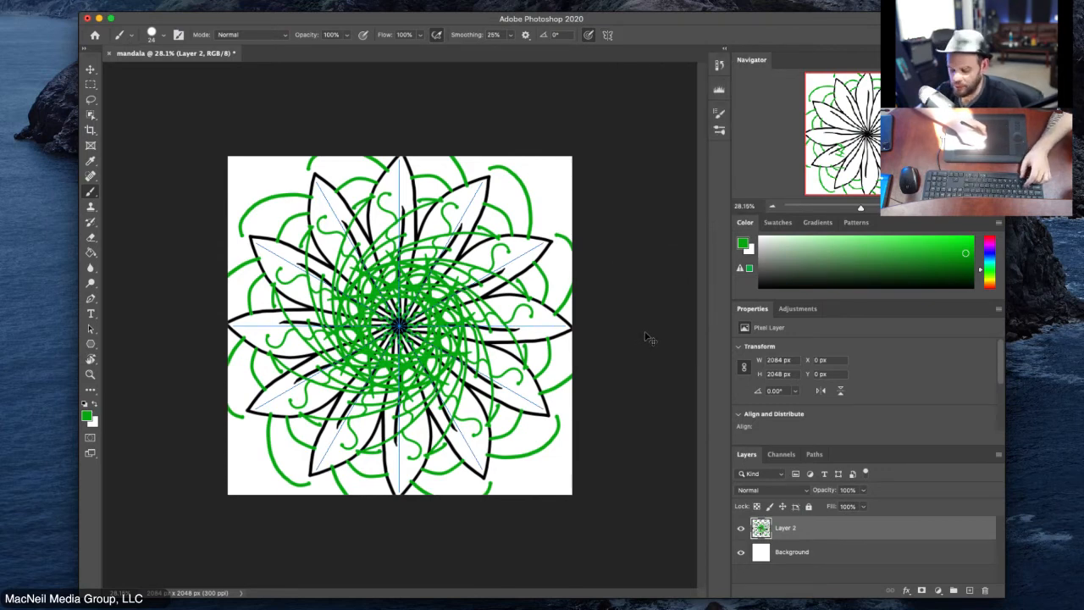
pyautogui.press('super+z')
pyautogui.press('super+z')
pyautogui.press('super+z')
pyautogui.press('super+z')
pyautogui.press('super+z')
pyautogui.press('super+z')
pyautogui.press('super+z')
pyautogui.press('super+z')
pyautogui.press('super+z')
pyautogui.press('super+z')
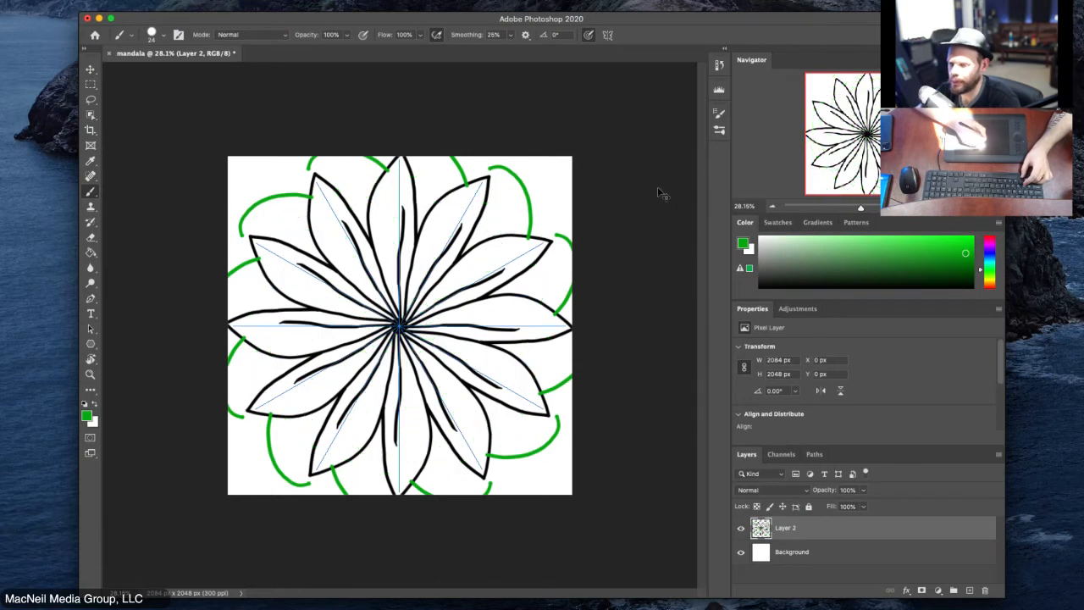
pyautogui.press('super+z')
# Step: Apply a Mandala symmetry guide with 10 segments and scale it up to about 122%, centred on the canvas
pyautogui.click(606, 34)
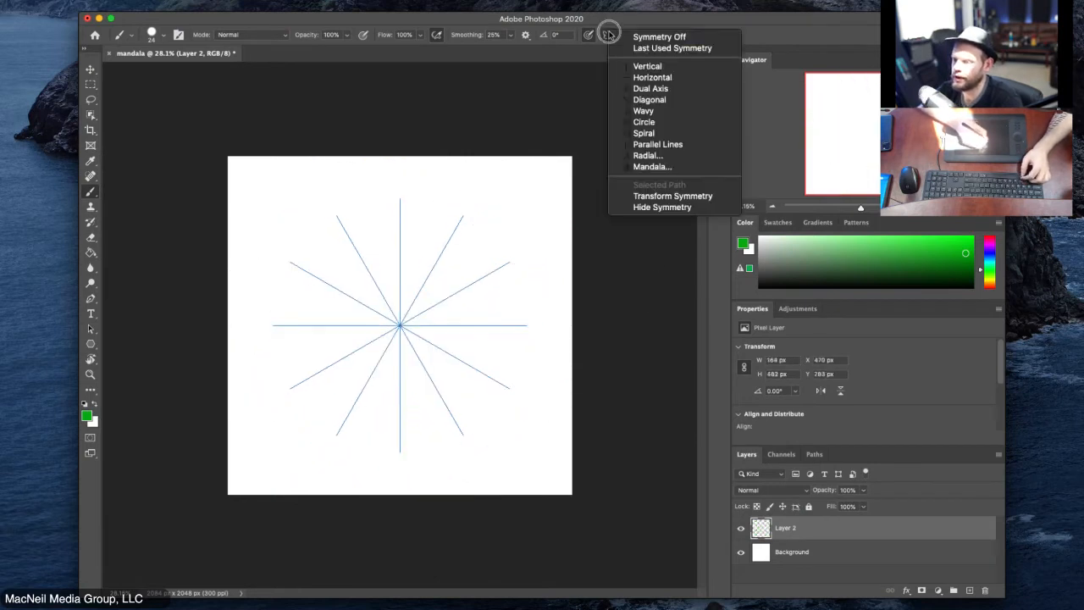
pyautogui.click(668, 167)
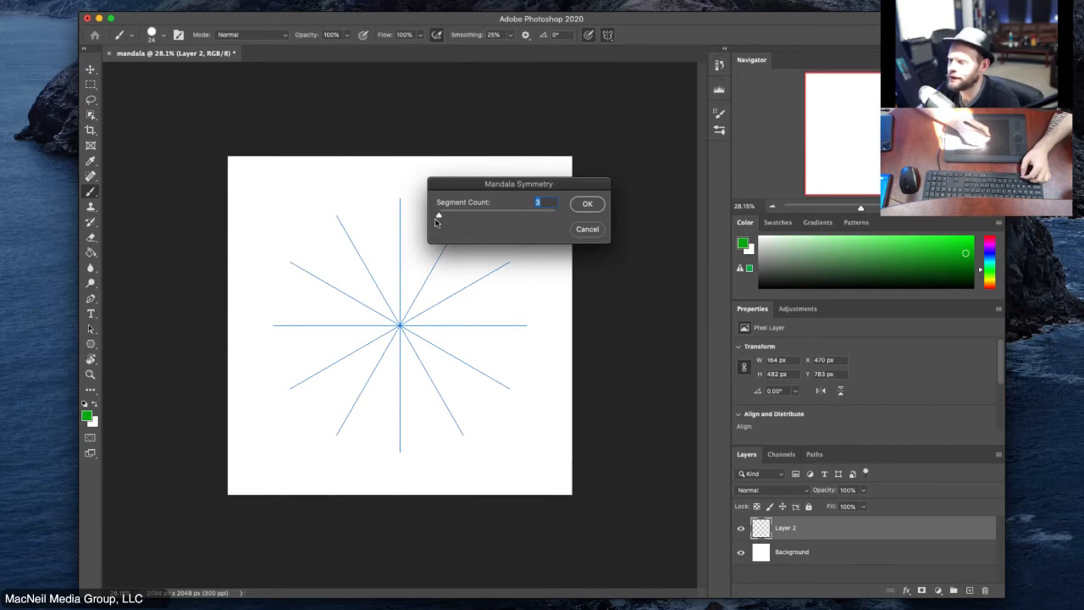
pyautogui.moveTo(438, 217); pyautogui.dragTo(556, 200)
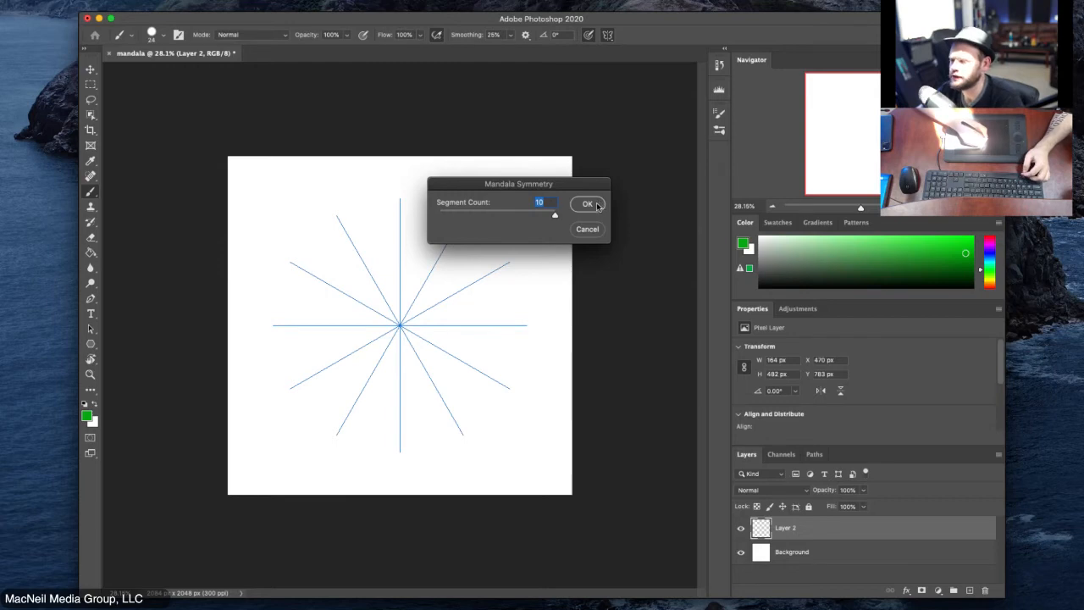
pyautogui.click(588, 204)
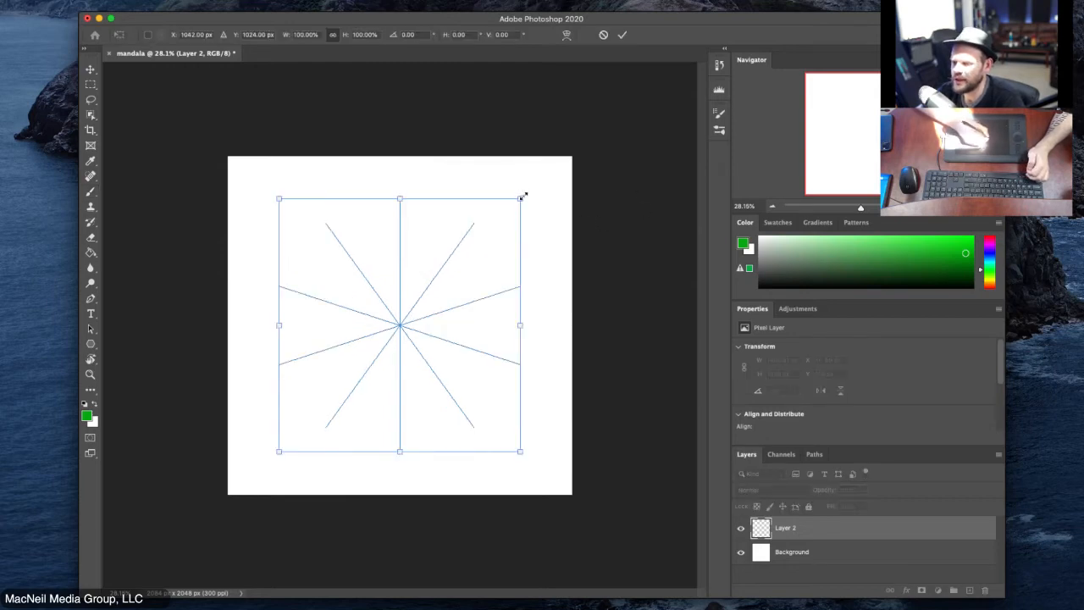
pyautogui.moveTo(522, 196); pyautogui.dragTo(573, 137)
pyautogui.moveTo(481, 247); pyautogui.dragTo(452, 273)
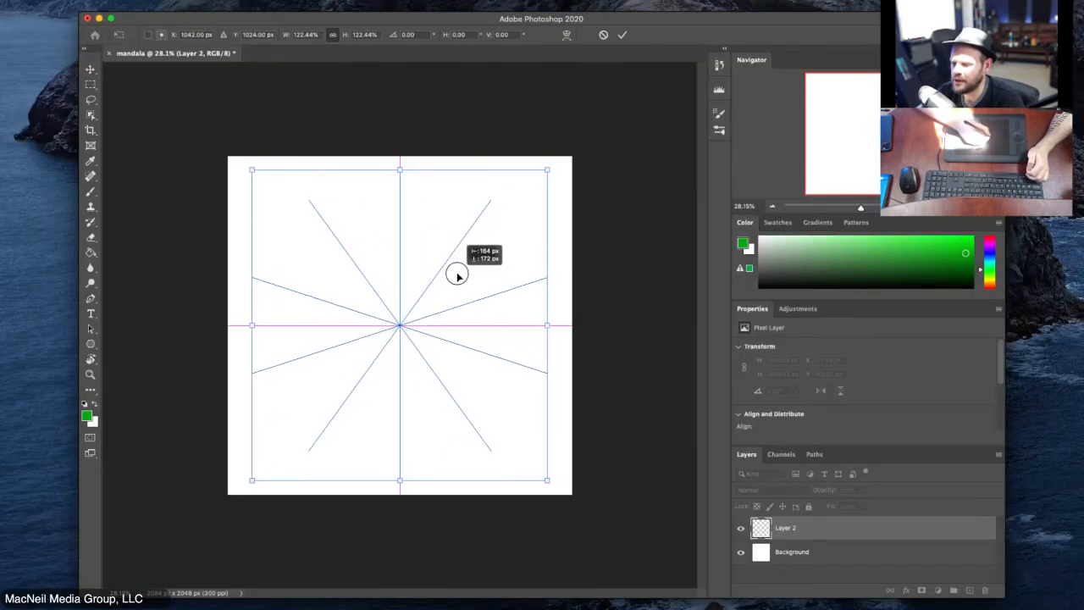
pyautogui.click(622, 36)
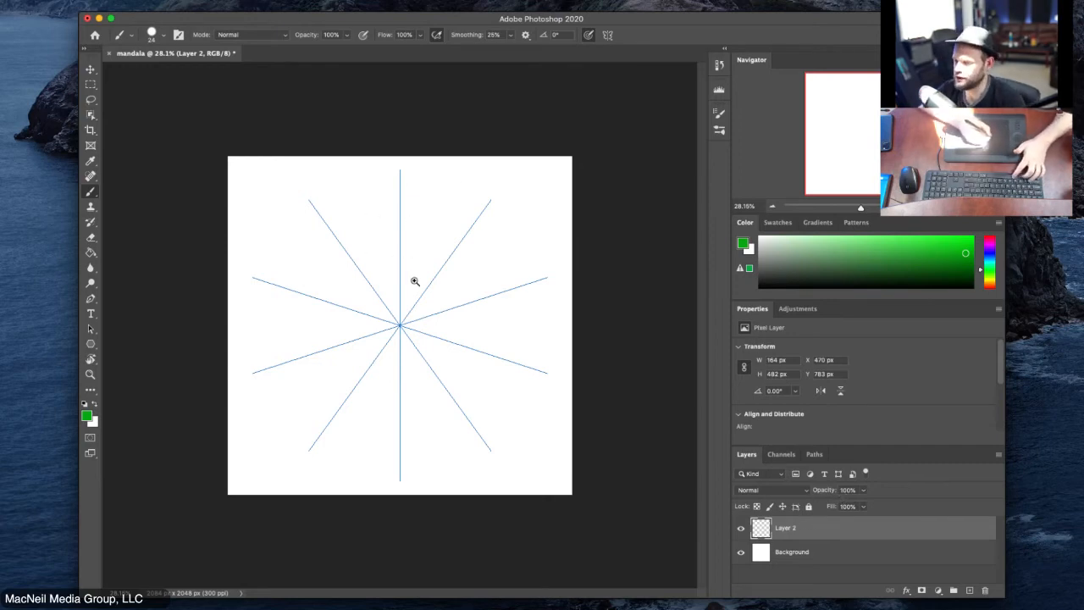
# Step: Set the brush smoothing to 100%
pyautogui.moveTo(415, 280)
pyautogui.mouseDown()
pyautogui.moveTo(437, 264)
pyautogui.moveTo(418, 271)
pyautogui.mouseUp()
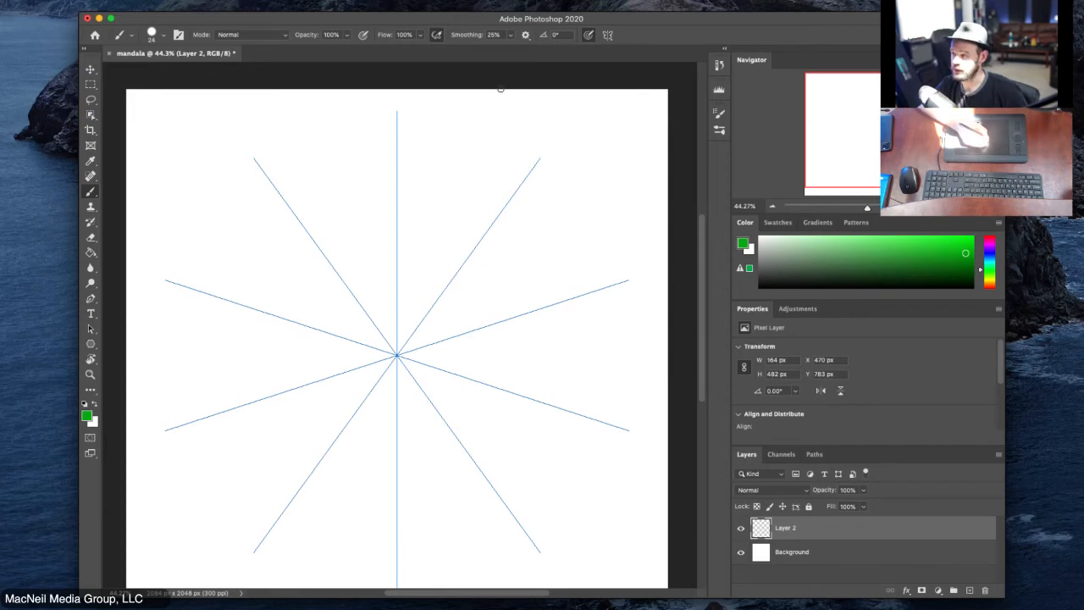
pyautogui.click(511, 35)
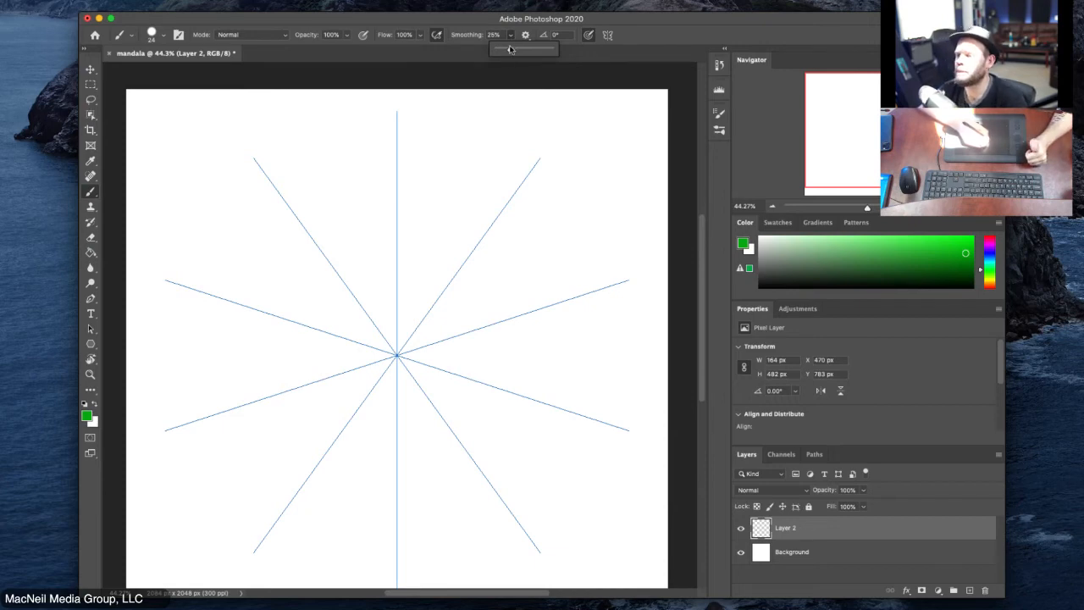
pyautogui.moveTo(509, 49); pyautogui.dragTo(551, 48)
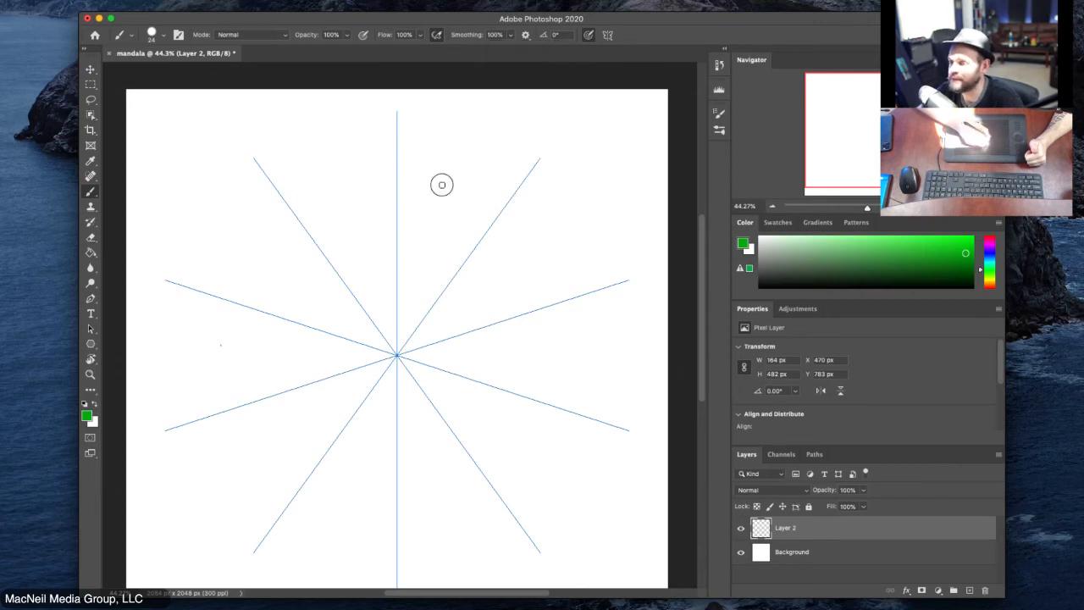
# Step: Try green wavy outlines with small rings inside them across the mandala segments, and undo these strokes
pyautogui.moveTo(440, 181)
pyautogui.mouseDown()
pyautogui.moveTo(461, 133)
pyautogui.moveTo(493, 134)
pyautogui.moveTo(532, 97)
pyautogui.moveTo(545, 114)
pyautogui.moveTo(541, 129)
pyautogui.moveTo(498, 151)
pyautogui.moveTo(505, 182)
pyautogui.moveTo(469, 251)
pyautogui.moveTo(413, 278)
pyautogui.mouseUp()
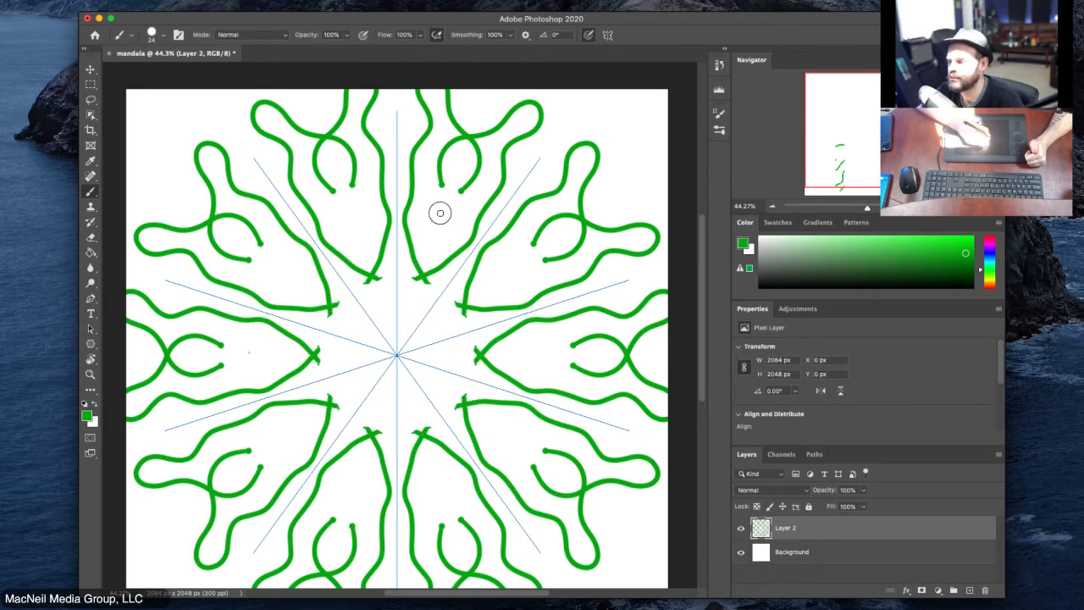
pyautogui.moveTo(438, 213)
pyautogui.mouseDown()
pyautogui.moveTo(432, 234)
pyautogui.moveTo(446, 218)
pyautogui.moveTo(429, 220)
pyautogui.mouseUp()
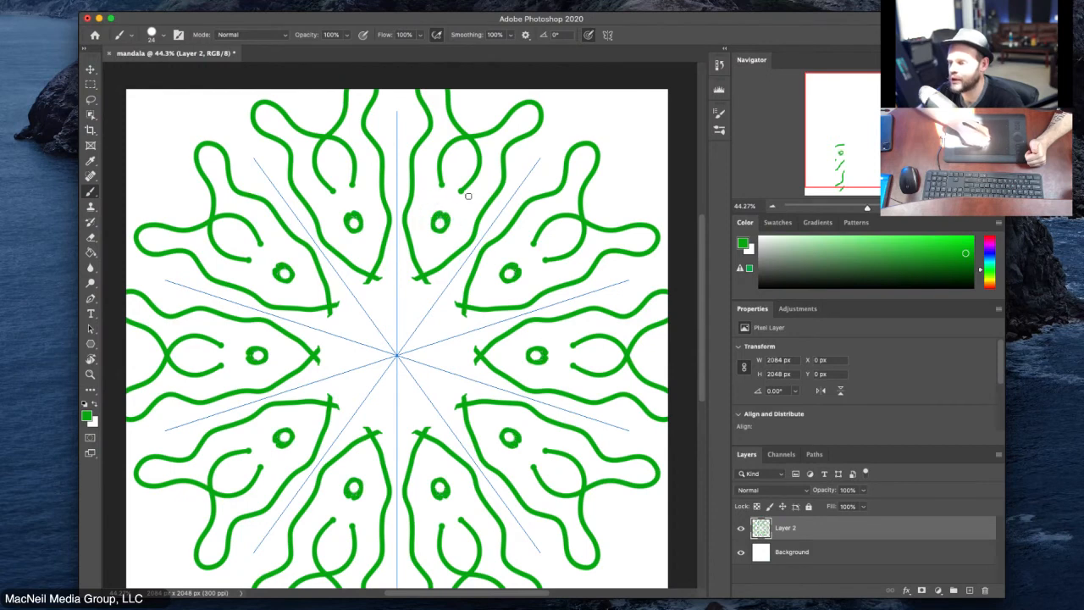
pyautogui.press('super+z')
pyautogui.press('super+z')
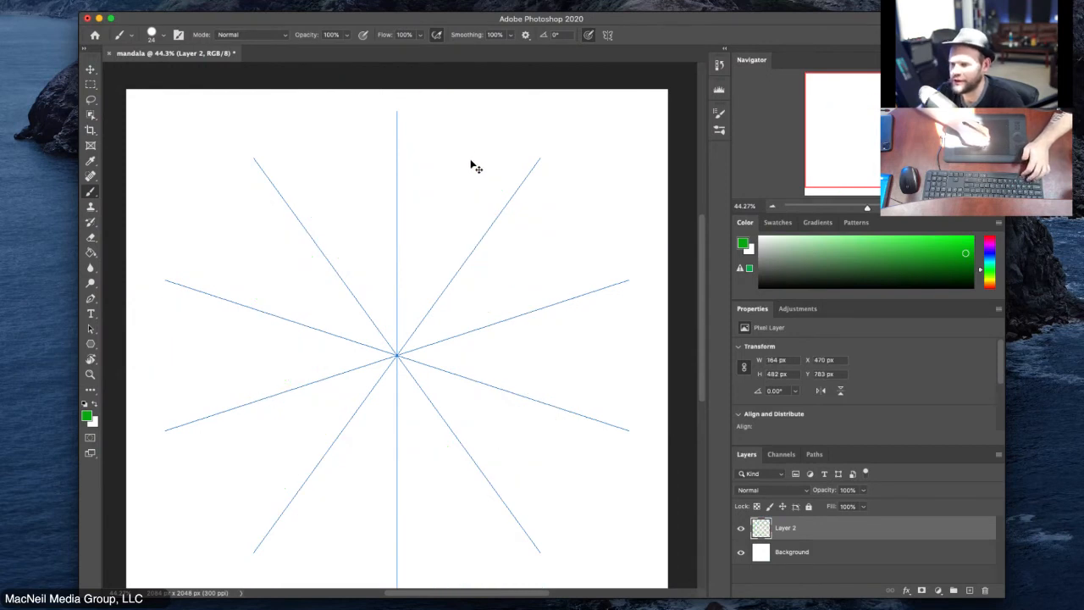
# Step: Paint a green mandala of long petals with rounded tips, surrounding wavy outlines, scalloped edges and small inner details
pyautogui.moveTo(469, 166)
pyautogui.mouseDown()
pyautogui.moveTo(448, 164)
pyautogui.moveTo(476, 177)
pyautogui.moveTo(461, 128)
pyautogui.moveTo(485, 90)
pyautogui.moveTo(503, 106)
pyautogui.moveTo(458, 109)
pyautogui.moveTo(435, 135)
pyautogui.moveTo(474, 172)
pyautogui.moveTo(466, 211)
pyautogui.moveTo(418, 283)
pyautogui.moveTo(416, 344)
pyautogui.moveTo(410, 315)
pyautogui.mouseUp()
pyautogui.press('super+z')
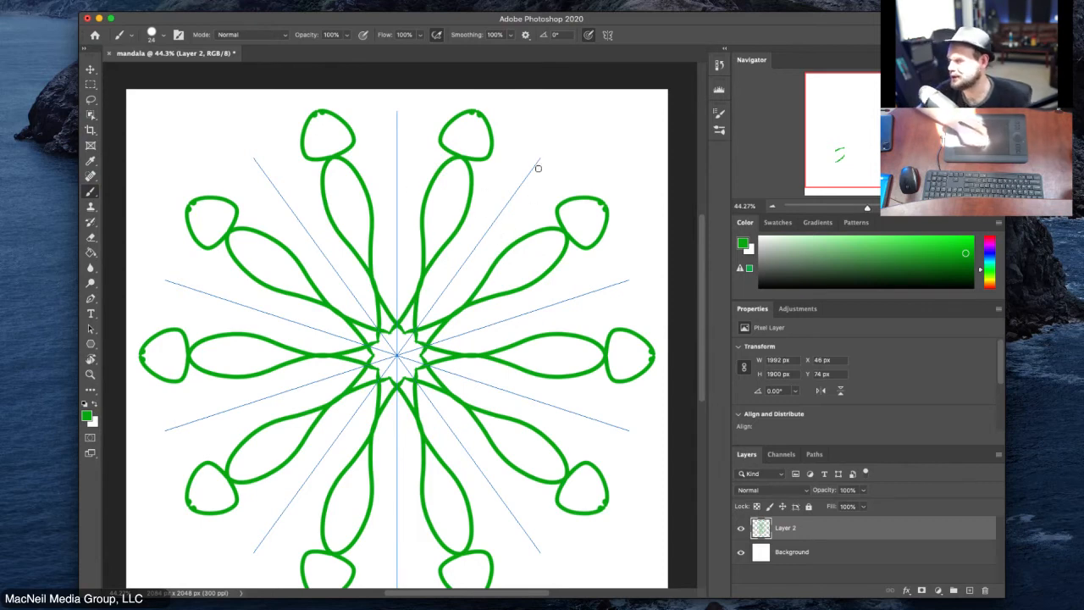
pyautogui.moveTo(520, 144); pyautogui.dragTo(421, 339)
pyautogui.moveTo(180, 182)
pyautogui.mouseDown()
pyautogui.moveTo(206, 127)
pyautogui.moveTo(269, 127)
pyautogui.moveTo(288, 107)
pyautogui.moveTo(339, 94)
pyautogui.moveTo(364, 111)
pyautogui.moveTo(383, 185)
pyautogui.moveTo(381, 306)
pyautogui.mouseUp()
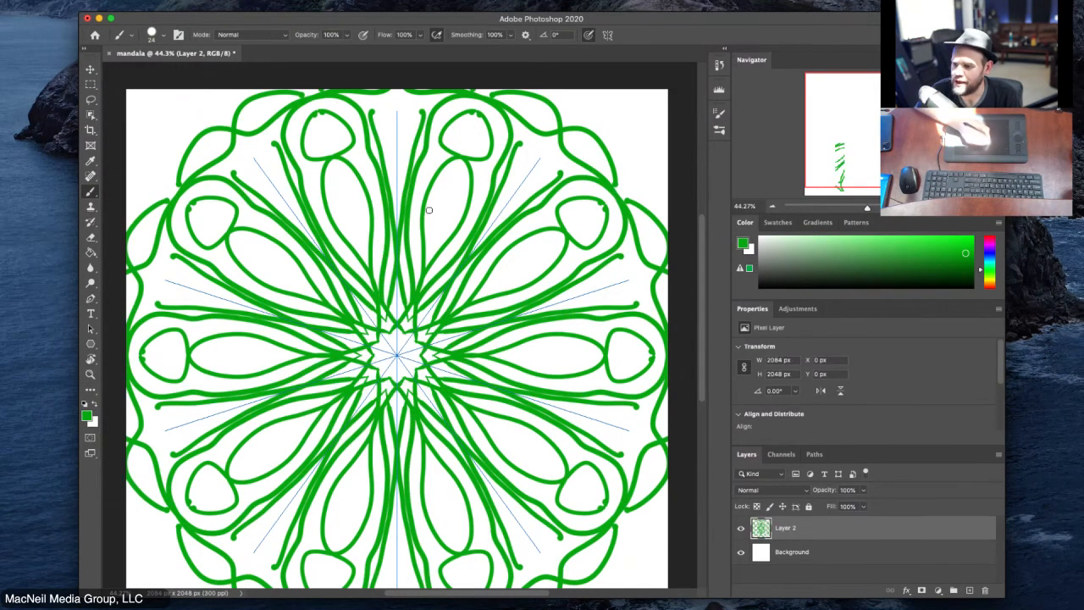
pyautogui.moveTo(452, 176); pyautogui.dragTo(436, 255)
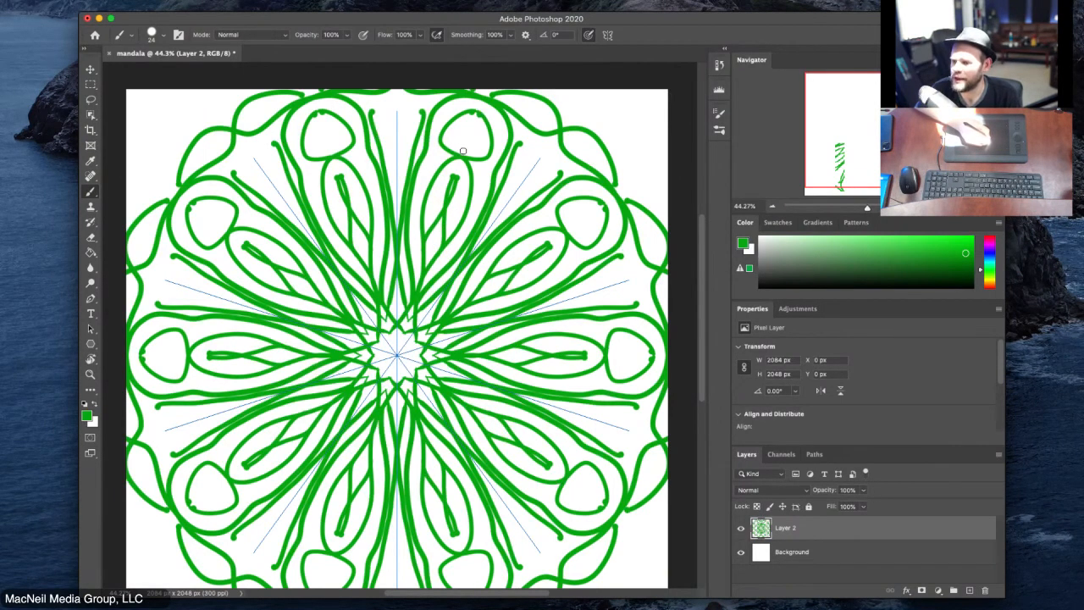
pyautogui.moveTo(466, 132)
pyautogui.mouseDown()
pyautogui.moveTo(454, 138)
pyautogui.moveTo(461, 145)
pyautogui.moveTo(466, 126)
pyautogui.mouseUp()
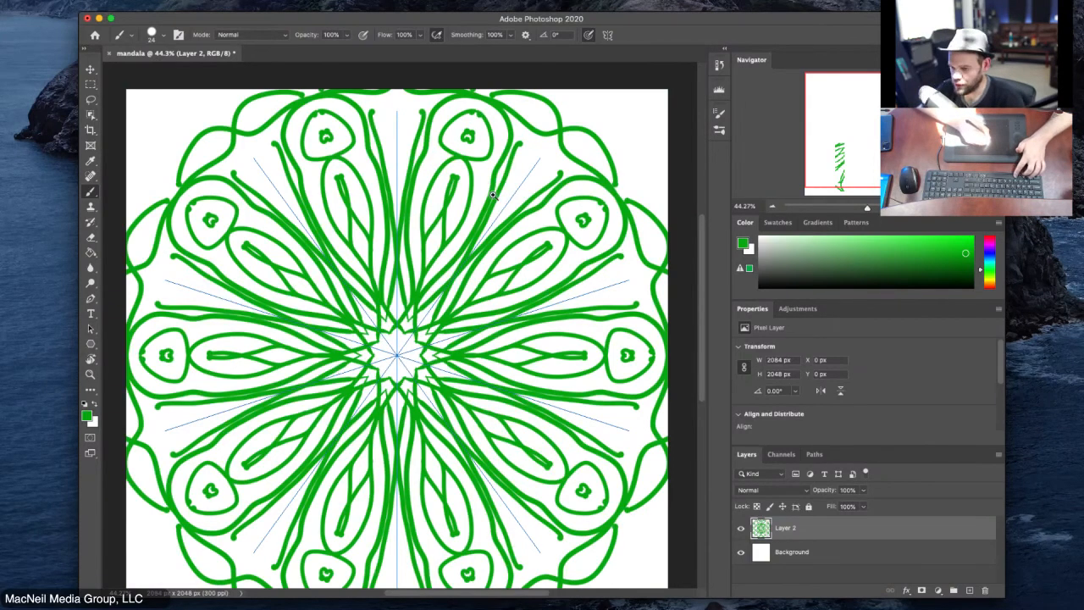
# Step: Lower the brush smoothing to 18%
pyautogui.moveTo(494, 195); pyautogui.dragTo(510, 211)
pyautogui.click(508, 36)
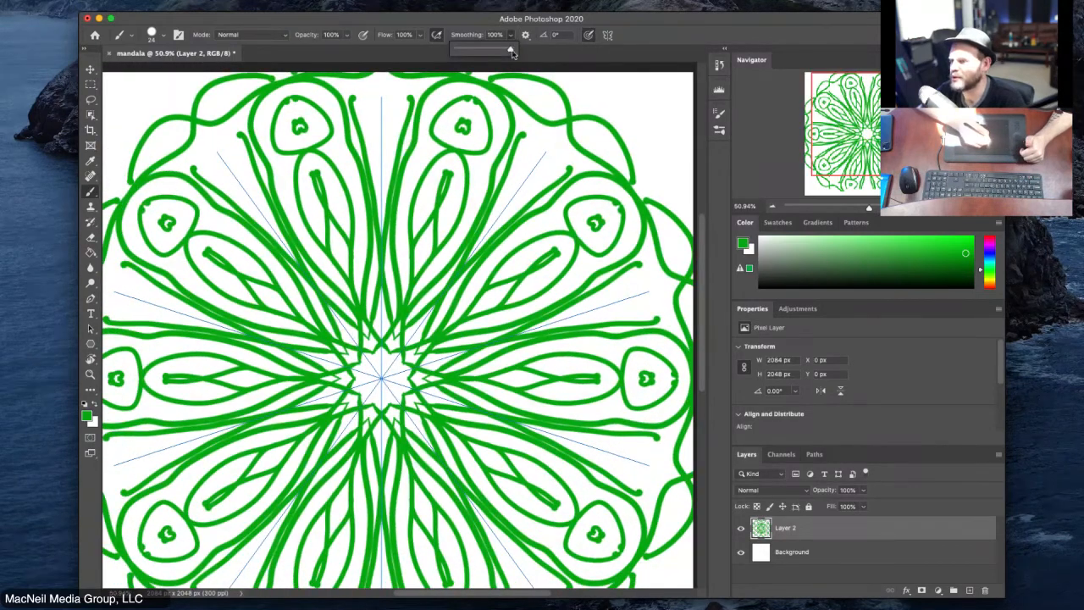
pyautogui.moveTo(509, 49); pyautogui.dragTo(466, 92)
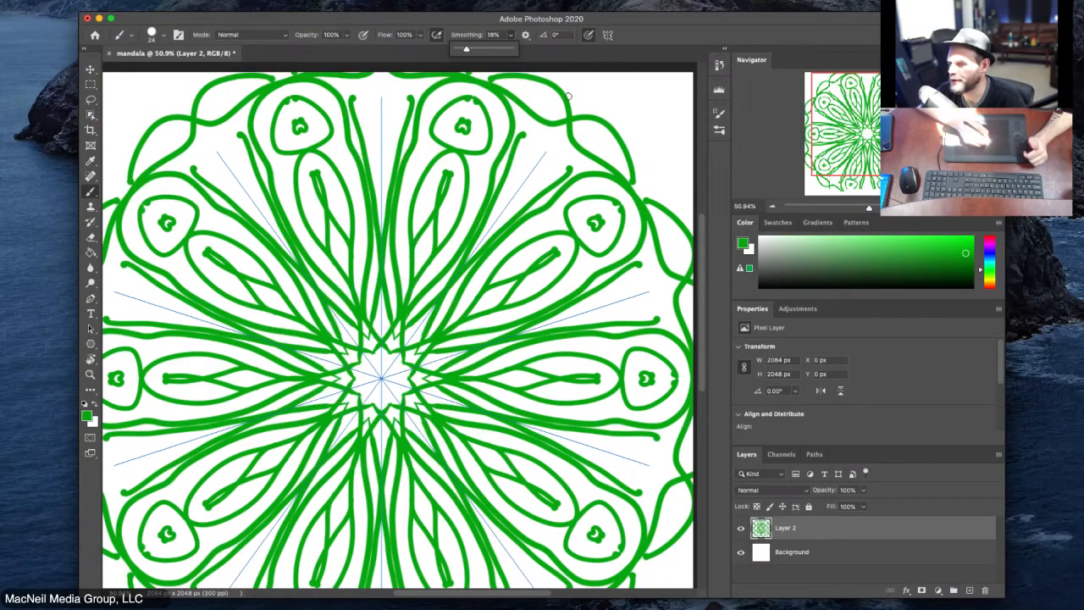
# Step: Fill the corners outside the mandala's scalloped edge with dense green scribbles and loops
pyautogui.moveTo(576, 92)
pyautogui.mouseDown()
pyautogui.moveTo(617, 104)
pyautogui.moveTo(623, 128)
pyautogui.moveTo(643, 93)
pyautogui.moveTo(666, 100)
pyautogui.moveTo(653, 129)
pyautogui.moveTo(673, 177)
pyautogui.moveTo(648, 187)
pyautogui.moveTo(666, 135)
pyautogui.moveTo(642, 142)
pyautogui.moveTo(644, 129)
pyautogui.moveTo(615, 127)
pyautogui.moveTo(597, 105)
pyautogui.moveTo(667, 212)
pyautogui.mouseUp()
pyautogui.moveTo(662, 74)
pyautogui.mouseDown()
pyautogui.moveTo(618, 100)
pyautogui.moveTo(665, 84)
pyautogui.moveTo(679, 110)
pyautogui.moveTo(685, 174)
pyautogui.mouseUp()
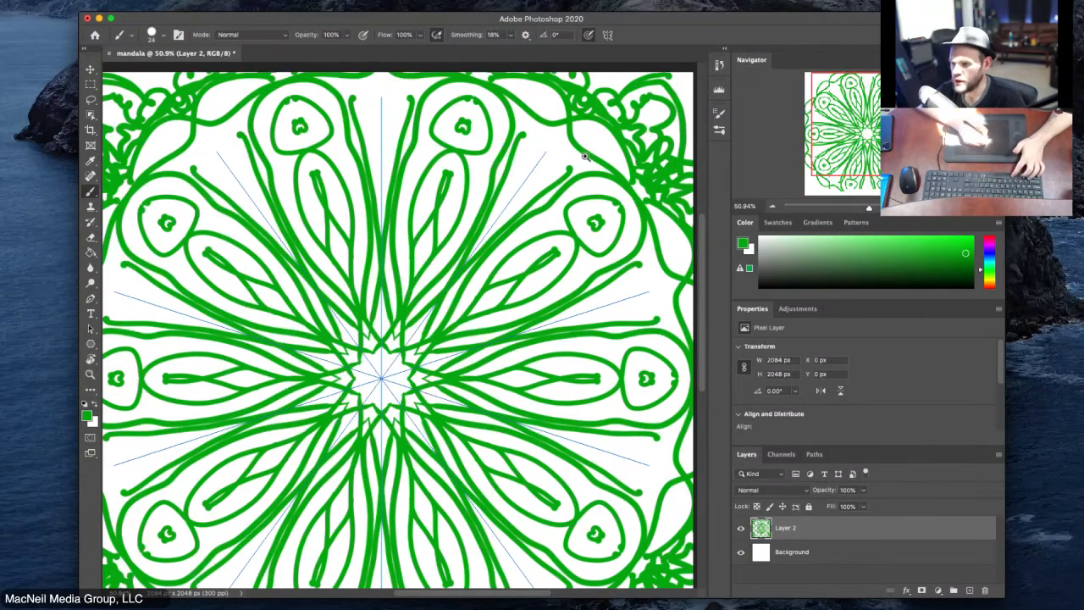
pyautogui.moveTo(586, 158); pyautogui.dragTo(538, 77)
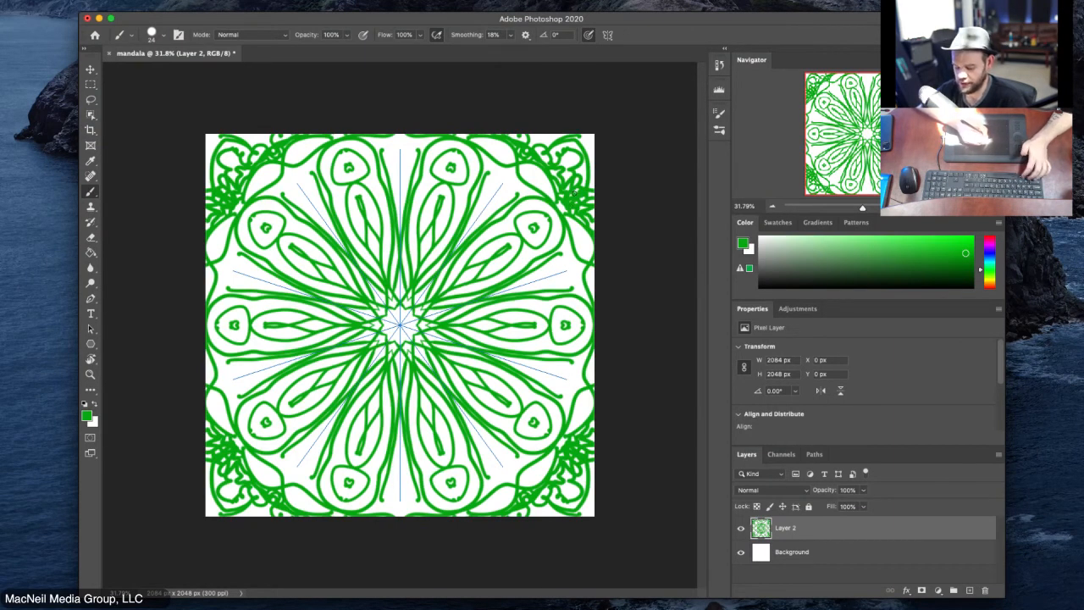
# Step: Undo all the green mandala strokes until the canvas is blank
pyautogui.press('super+z')
pyautogui.press('super+z')
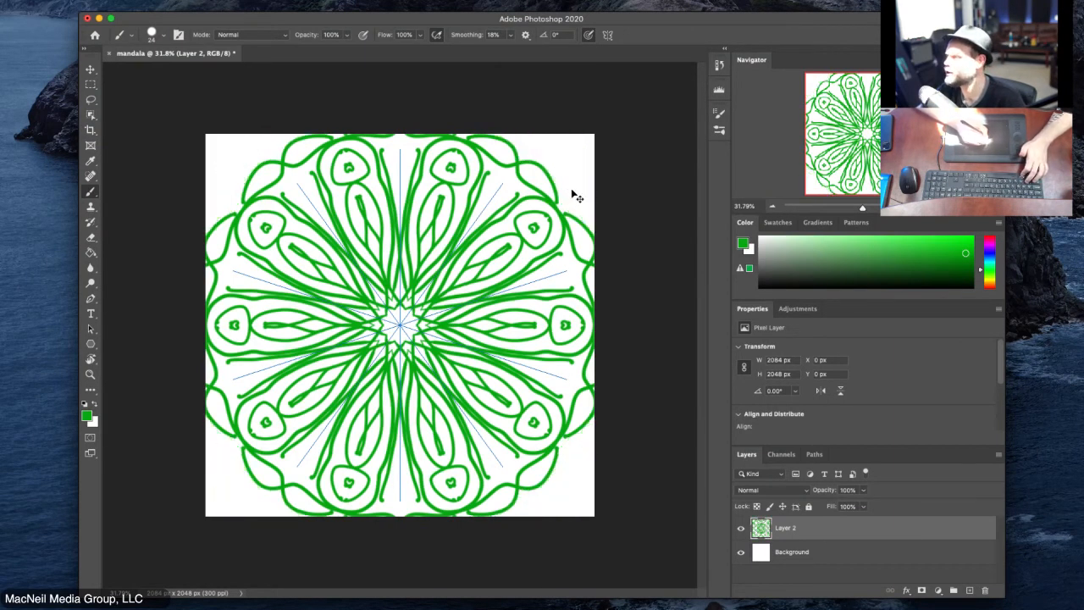
pyautogui.press('super+z')
pyautogui.press('super+z')
pyautogui.press('super+z')
pyautogui.press('super+z')
pyautogui.press('super+z')
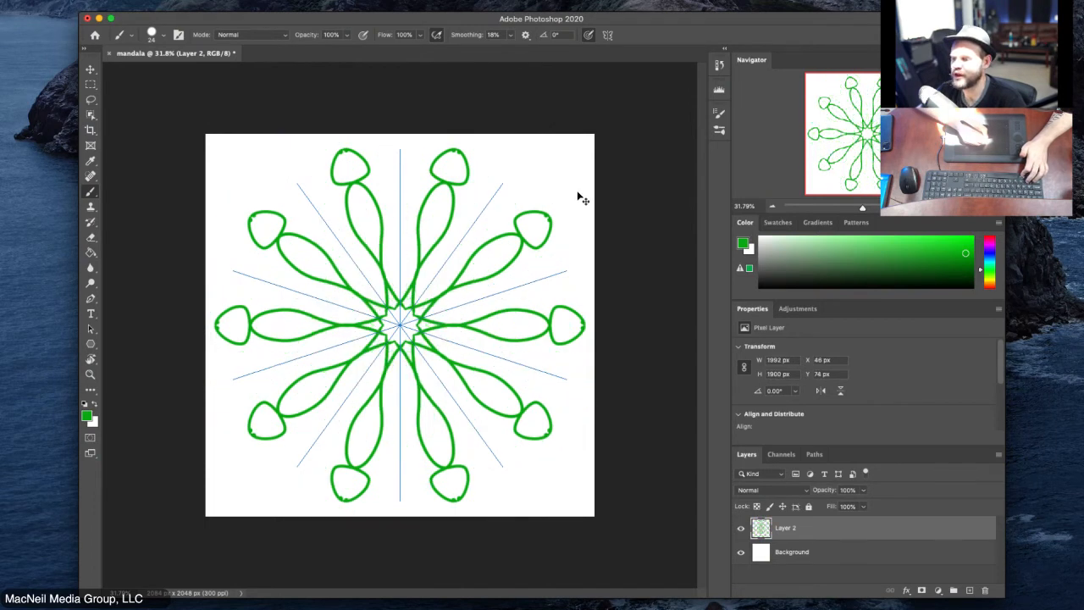
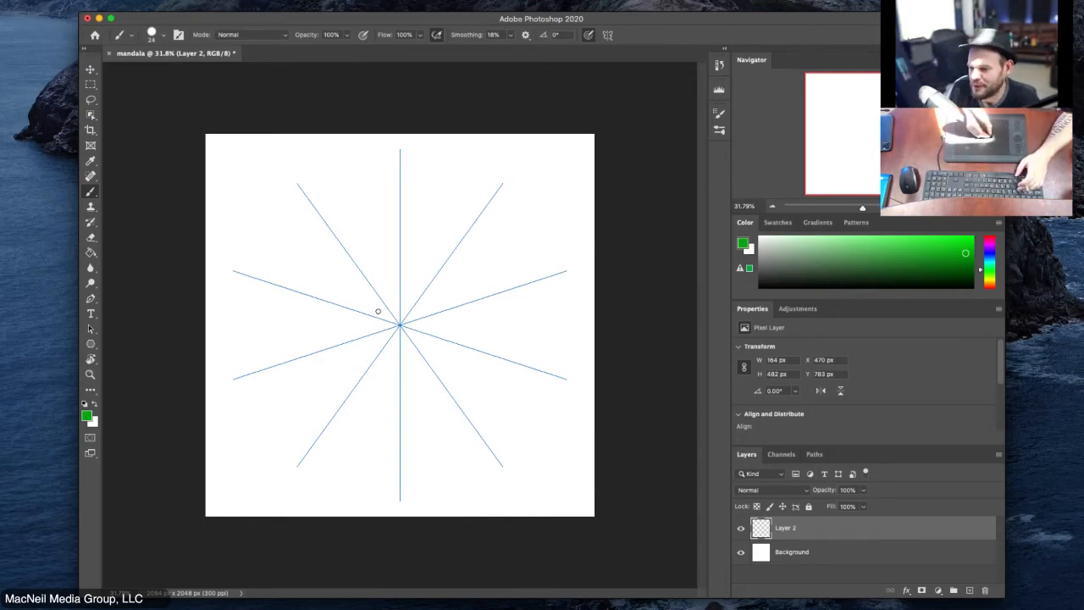
# Step: Try two concentric green rings around the mandala's centre, and undo them
pyautogui.moveTo(382, 300); pyautogui.dragTo(366, 315)
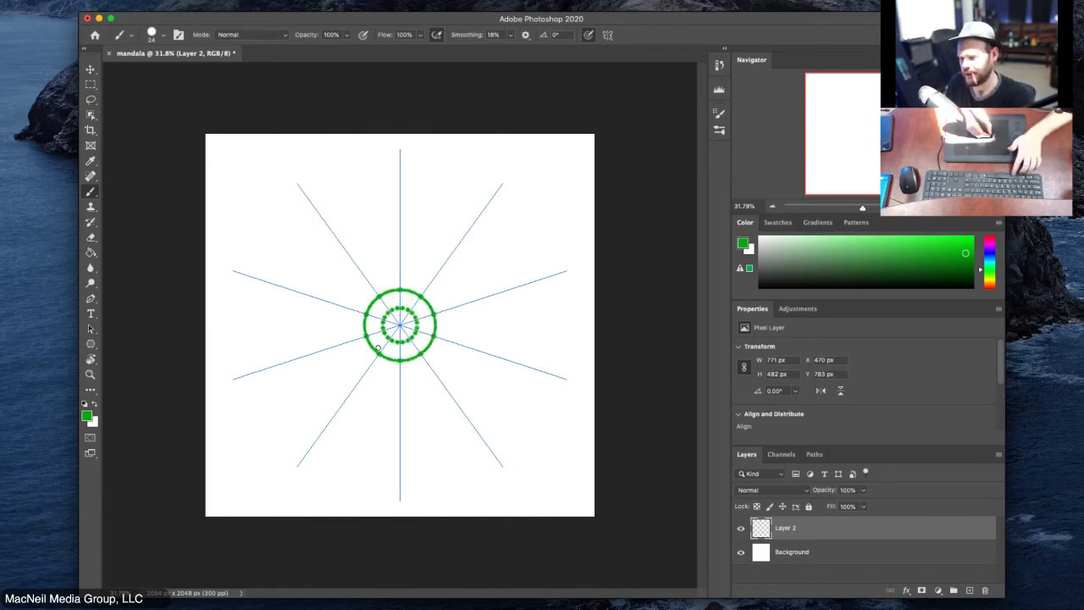
pyautogui.press('super+z')
pyautogui.press('super+z')
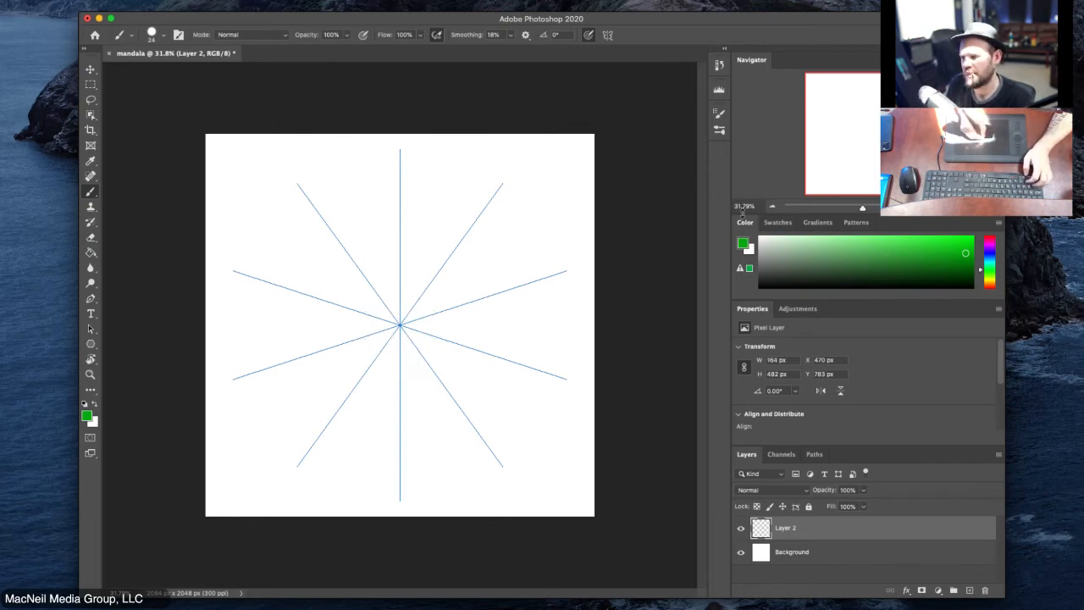
# Step: Change the foreground colour to black and reduce the brush size to 1 px for fine work at the centre
pyautogui.moveTo(825, 264); pyautogui.dragTo(830, 314)
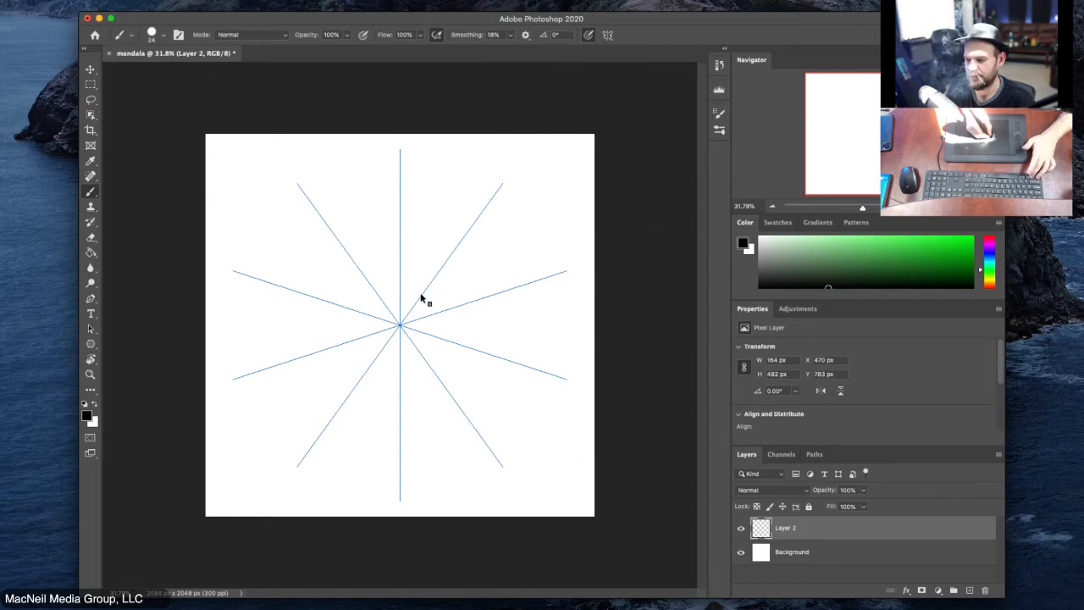
pyautogui.moveTo(421, 297)
pyautogui.mouseDown()
pyautogui.moveTo(411, 293)
pyautogui.moveTo(452, 294)
pyautogui.mouseUp()
pyautogui.moveTo(544, 271); pyautogui.dragTo(396, 196)
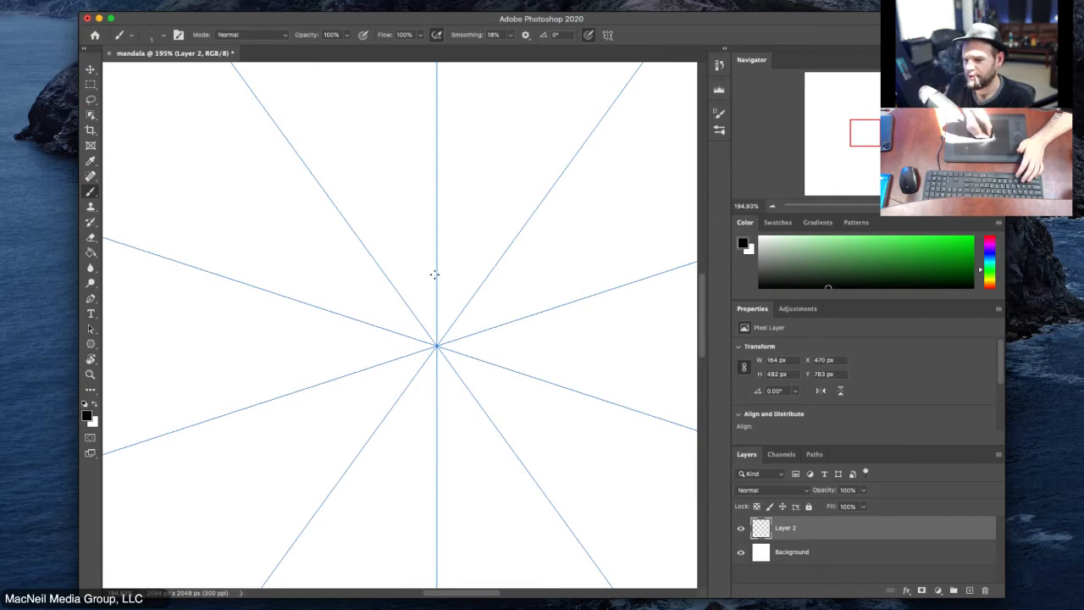
# Step: Paint two thin black rings around the centre, arches and diagonals between them, and a larger scalloped ring outside
pyautogui.moveTo(437, 272)
pyautogui.mouseDown()
pyautogui.moveTo(407, 279)
pyautogui.moveTo(426, 244)
pyautogui.moveTo(402, 248)
pyautogui.mouseUp()
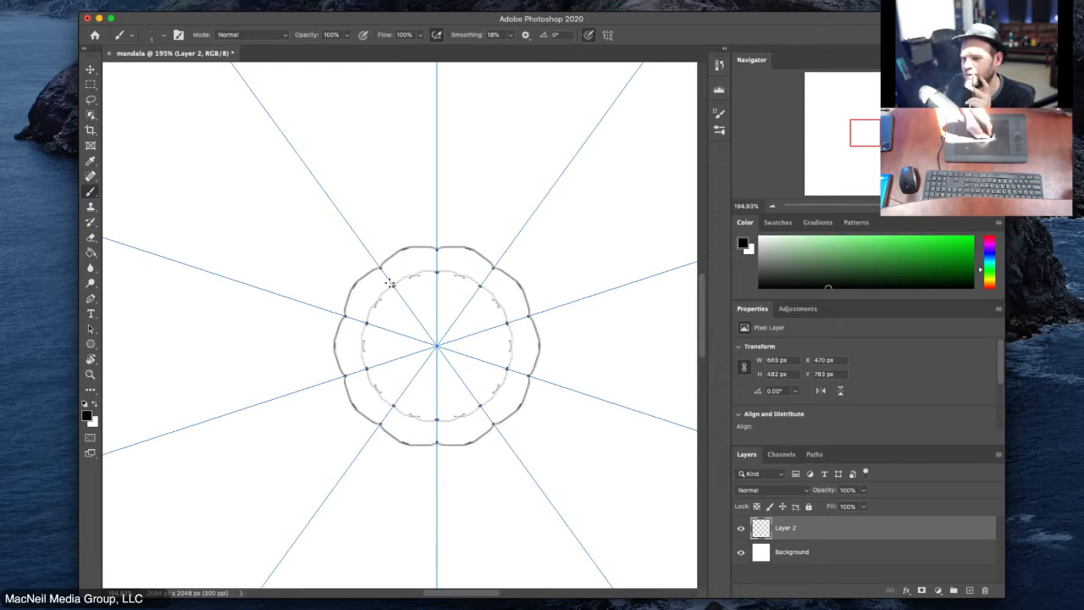
pyautogui.moveTo(393, 282)
pyautogui.mouseDown()
pyautogui.moveTo(398, 252)
pyautogui.moveTo(412, 273)
pyautogui.mouseUp()
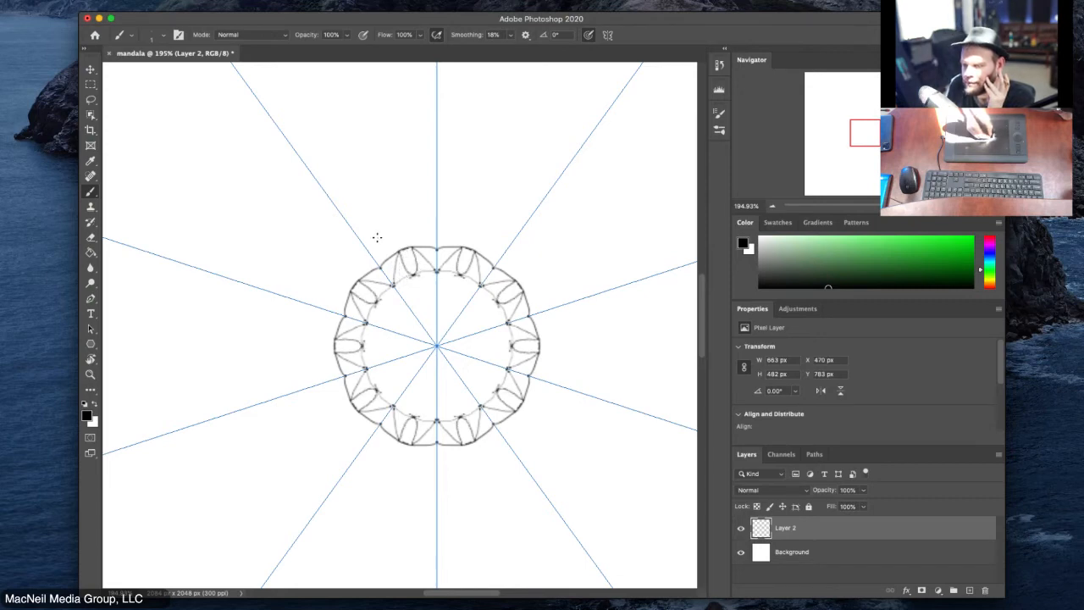
pyautogui.moveTo(362, 246); pyautogui.dragTo(321, 271)
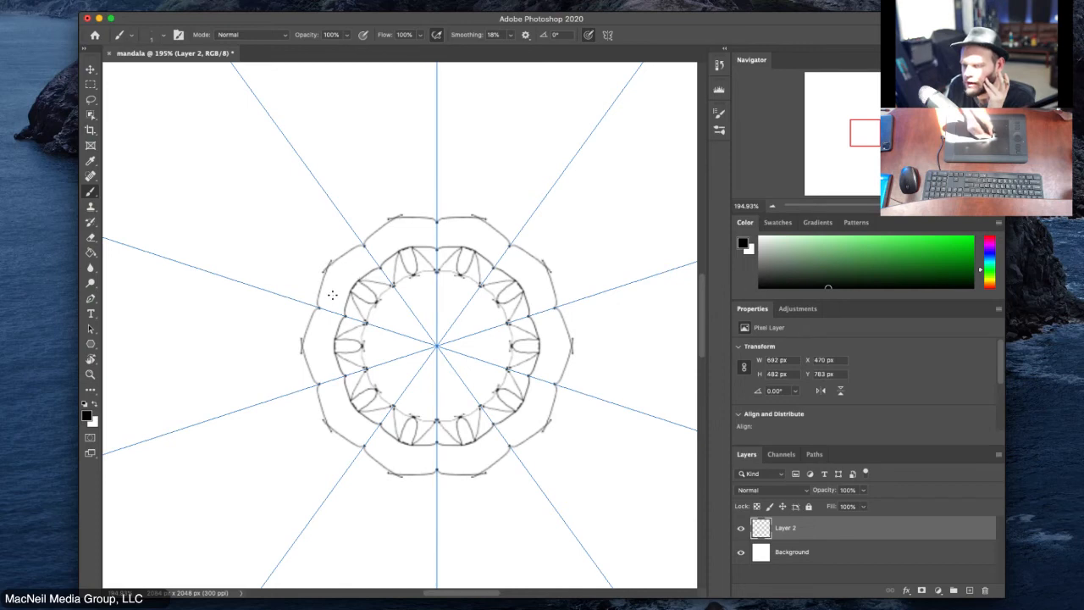
# Step: Add small black circles and marks in the band inside the outer scalloped ring, undoing the unwanted strokes
pyautogui.moveTo(332, 292); pyautogui.dragTo(332, 299)
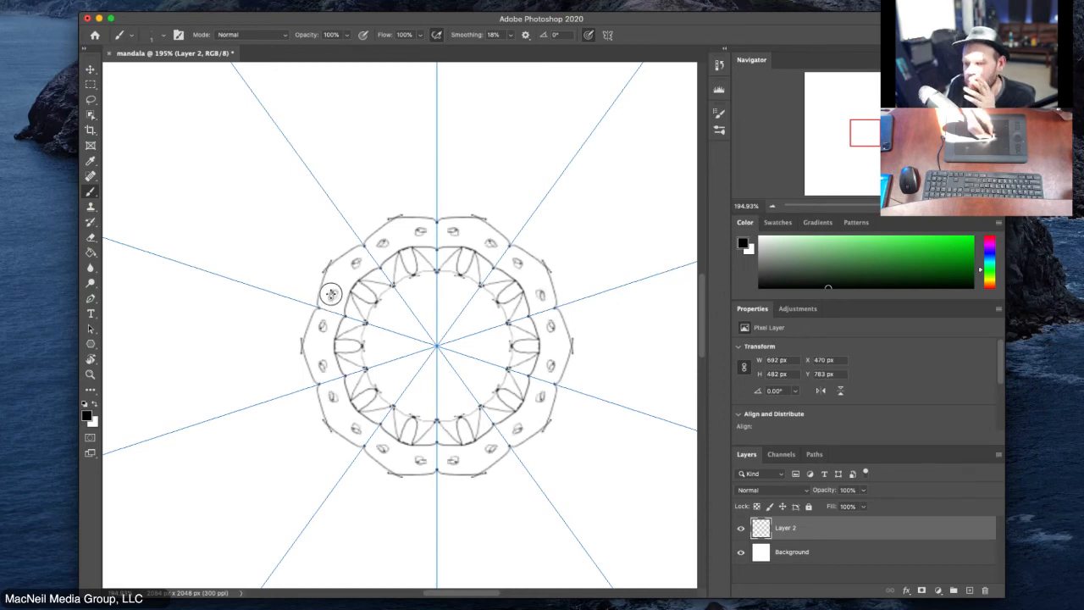
pyautogui.press('super+z')
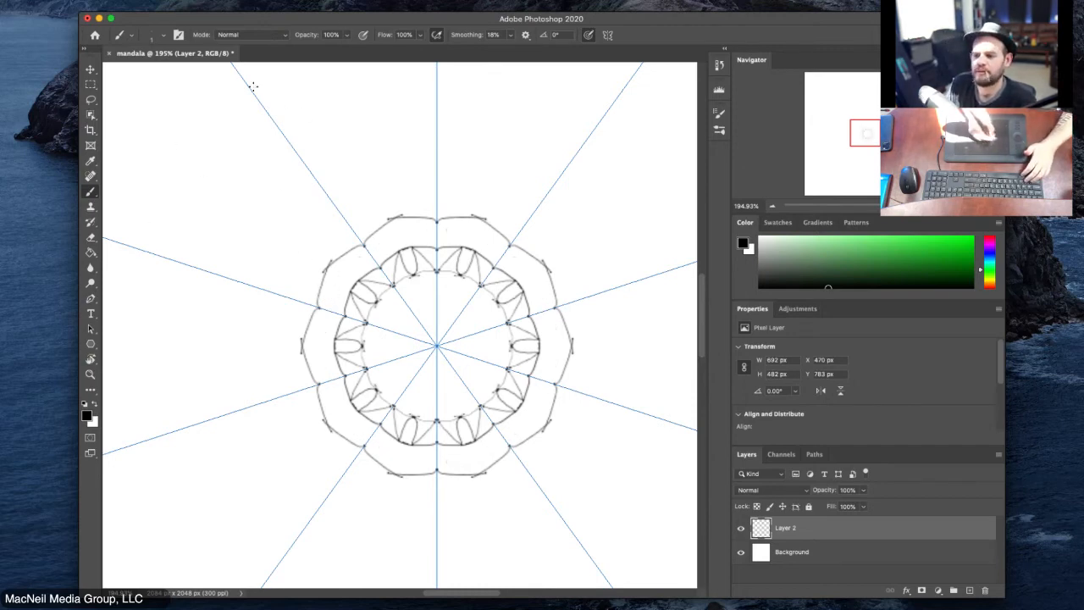
pyautogui.moveTo(321, 281)
pyautogui.mouseDown()
pyautogui.moveTo(319, 220)
pyautogui.moveTo(305, 363)
pyautogui.moveTo(323, 333)
pyautogui.mouseUp()
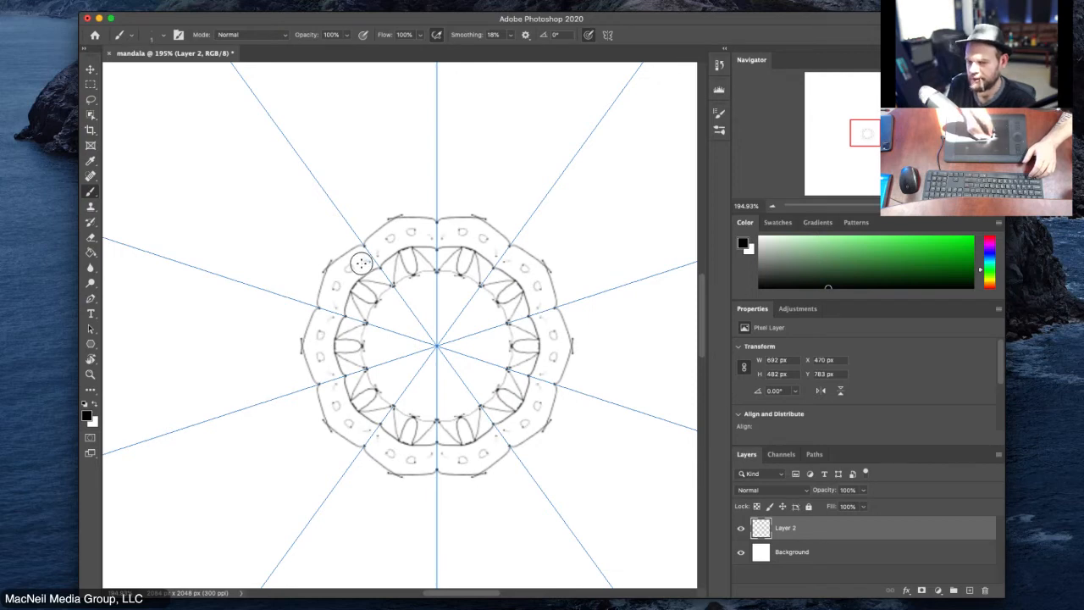
pyautogui.moveTo(361, 264)
pyautogui.mouseDown()
pyautogui.moveTo(392, 234)
pyautogui.moveTo(398, 243)
pyautogui.moveTo(375, 246)
pyautogui.mouseUp()
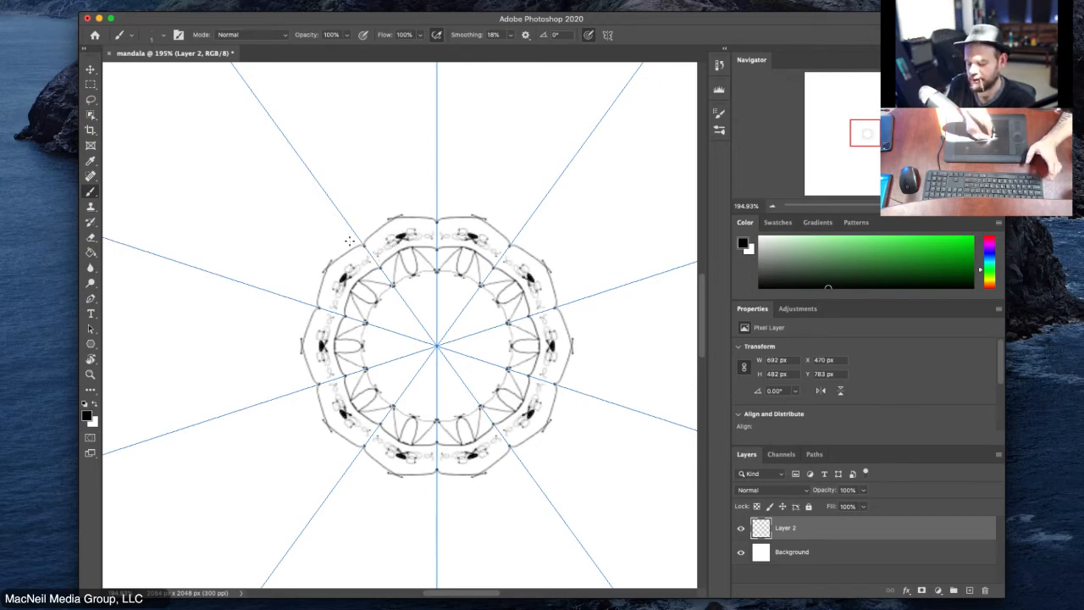
pyautogui.press('super+z')
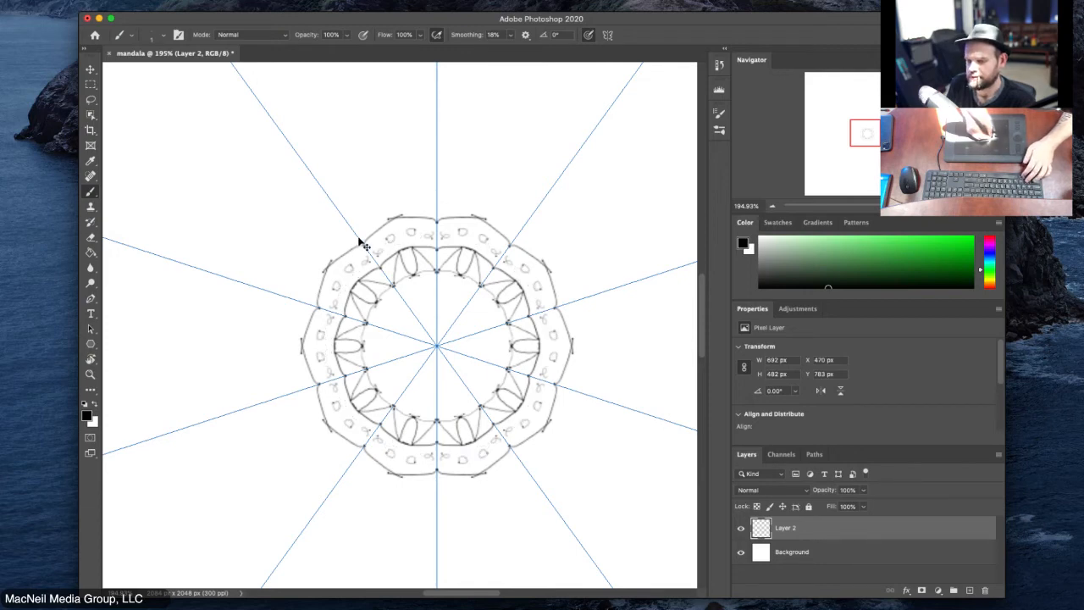
# Step: Undo the faint marks in the band inside the scalloped ring and paint bolder black circles there with a 3 px brush
pyautogui.press('super+z')
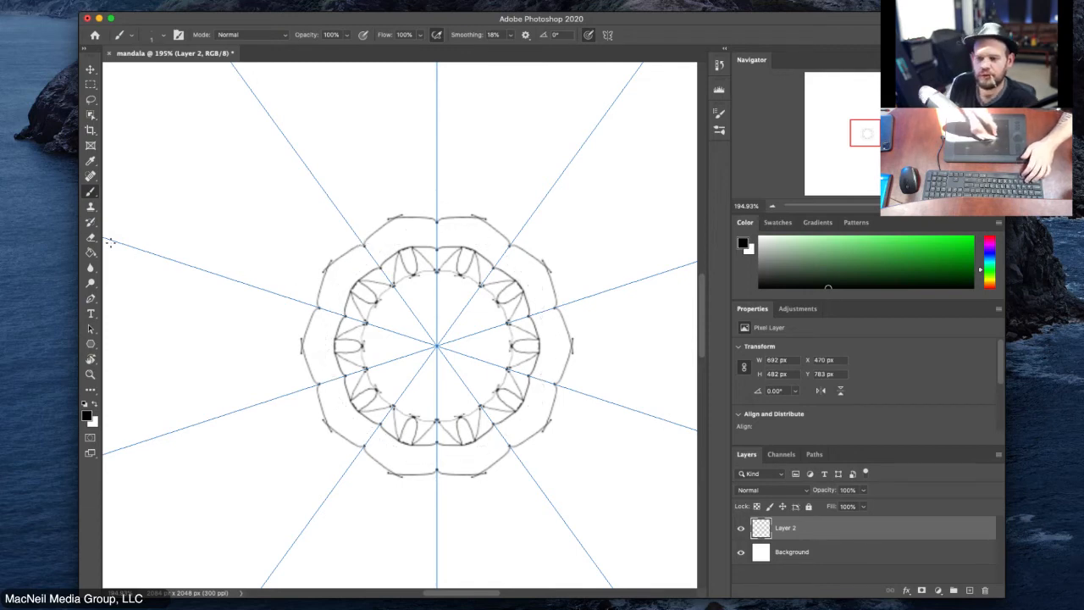
pyautogui.moveTo(280, 270); pyautogui.dragTo(344, 272)
pyautogui.moveTo(332, 280)
pyautogui.mouseDown()
pyautogui.moveTo(337, 287)
pyautogui.moveTo(363, 258)
pyautogui.mouseUp()
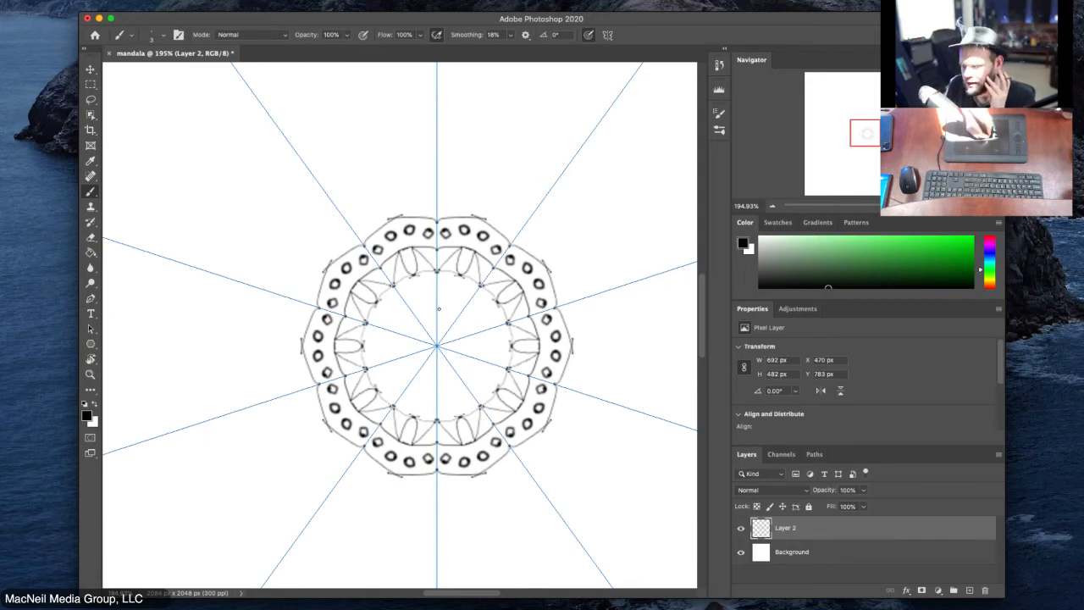
# Step: Paint a small centre ring with radiating spokes, and a larger outer ring filled with arches, stems and beaded shapes
pyautogui.moveTo(437, 322)
pyautogui.mouseDown()
pyautogui.moveTo(427, 325)
pyautogui.moveTo(458, 289)
pyautogui.moveTo(453, 270)
pyautogui.mouseUp()
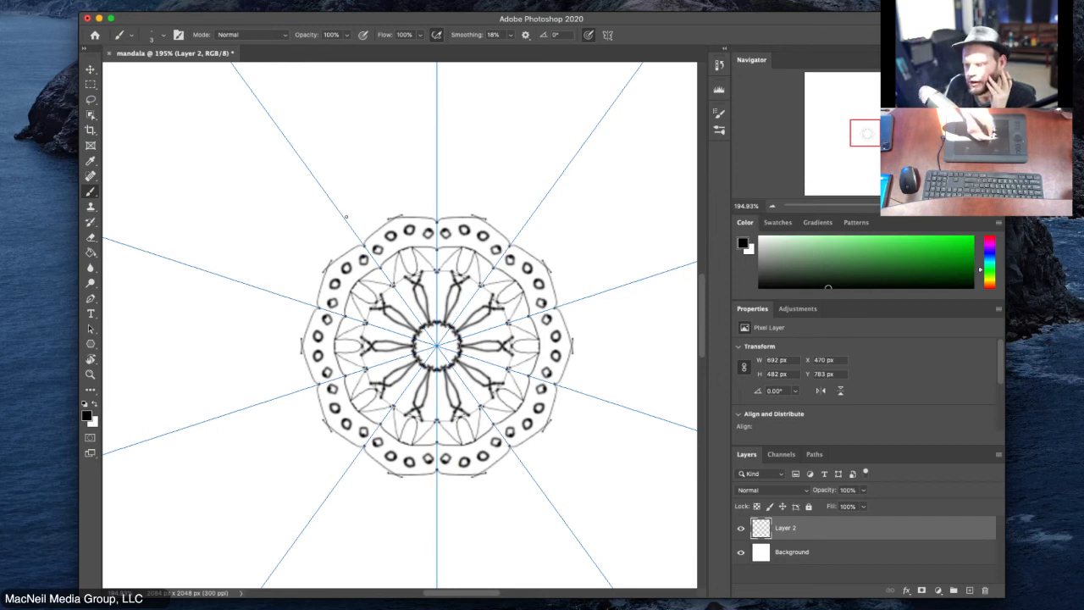
pyautogui.moveTo(339, 210); pyautogui.dragTo(384, 180)
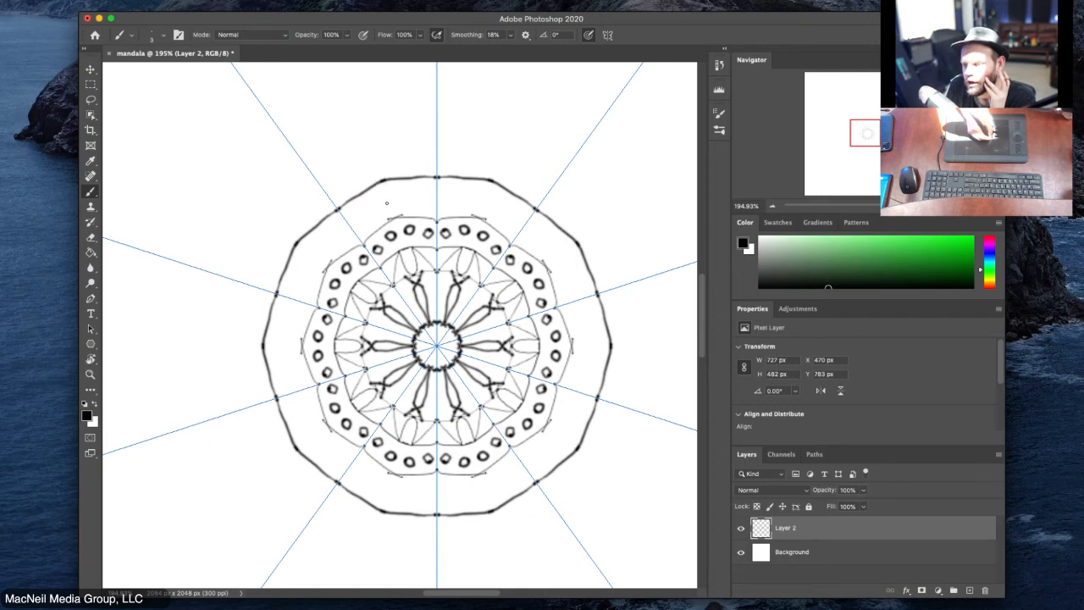
pyautogui.moveTo(389, 186)
pyautogui.mouseDown()
pyautogui.moveTo(396, 219)
pyautogui.moveTo(377, 203)
pyautogui.moveTo(367, 229)
pyautogui.moveTo(407, 178)
pyautogui.moveTo(437, 176)
pyautogui.moveTo(424, 185)
pyautogui.moveTo(436, 222)
pyautogui.mouseUp()
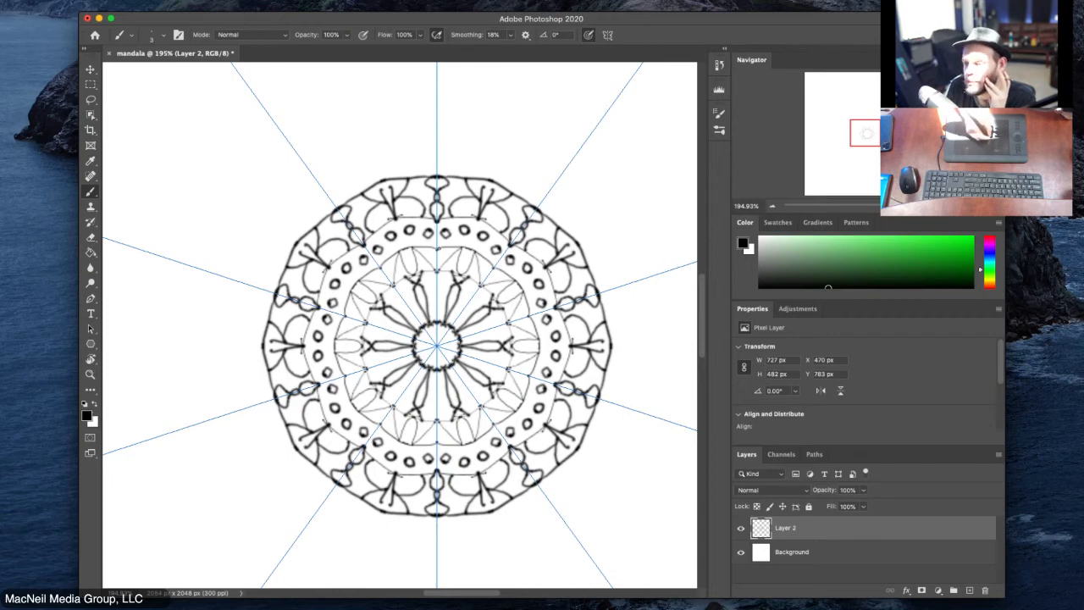
# Step: Fill black drops on the symmetry axes in the inner triangle band, and reinforce that band's lines with loops below the drops
pyautogui.moveTo(436, 251)
pyautogui.mouseDown()
pyautogui.moveTo(441, 268)
pyautogui.moveTo(435, 258)
pyautogui.mouseUp()
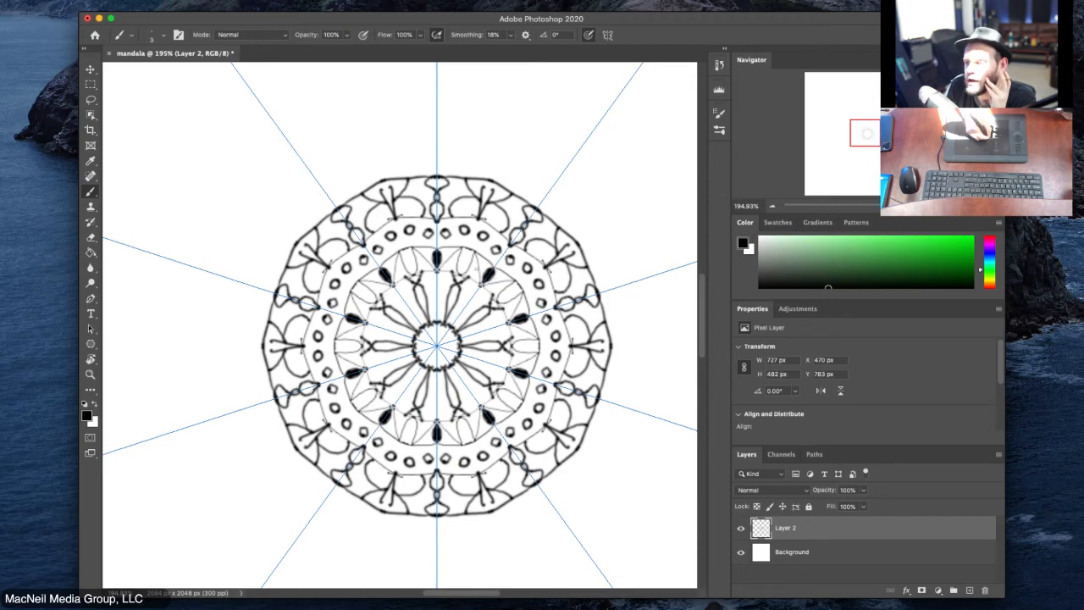
pyautogui.moveTo(491, 292)
pyautogui.mouseDown()
pyautogui.moveTo(465, 240)
pyautogui.moveTo(456, 281)
pyautogui.moveTo(462, 272)
pyautogui.moveTo(489, 298)
pyautogui.moveTo(473, 294)
pyautogui.mouseUp()
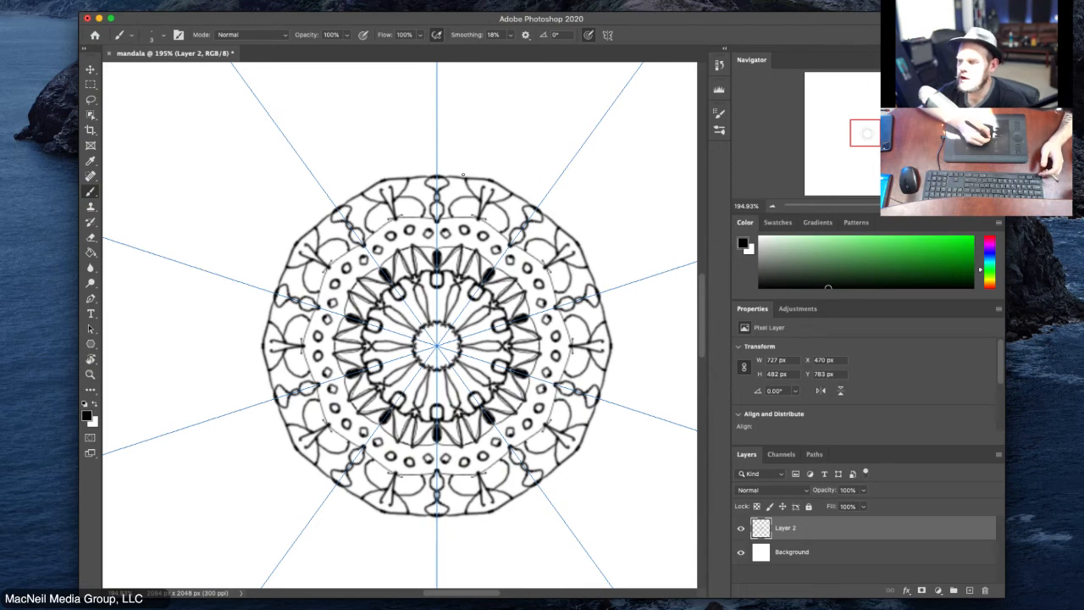
# Step: Paint leaf-shaped petals joined by arches outside the outer ring, and decorate them with beaded axis chains and dark petal cores
pyautogui.moveTo(464, 171)
pyautogui.mouseDown()
pyautogui.moveTo(468, 145)
pyautogui.moveTo(467, 174)
pyautogui.moveTo(450, 159)
pyautogui.moveTo(468, 85)
pyautogui.moveTo(484, 140)
pyautogui.moveTo(464, 176)
pyautogui.moveTo(487, 183)
pyautogui.moveTo(498, 146)
pyautogui.moveTo(490, 102)
pyautogui.moveTo(532, 44)
pyautogui.mouseUp()
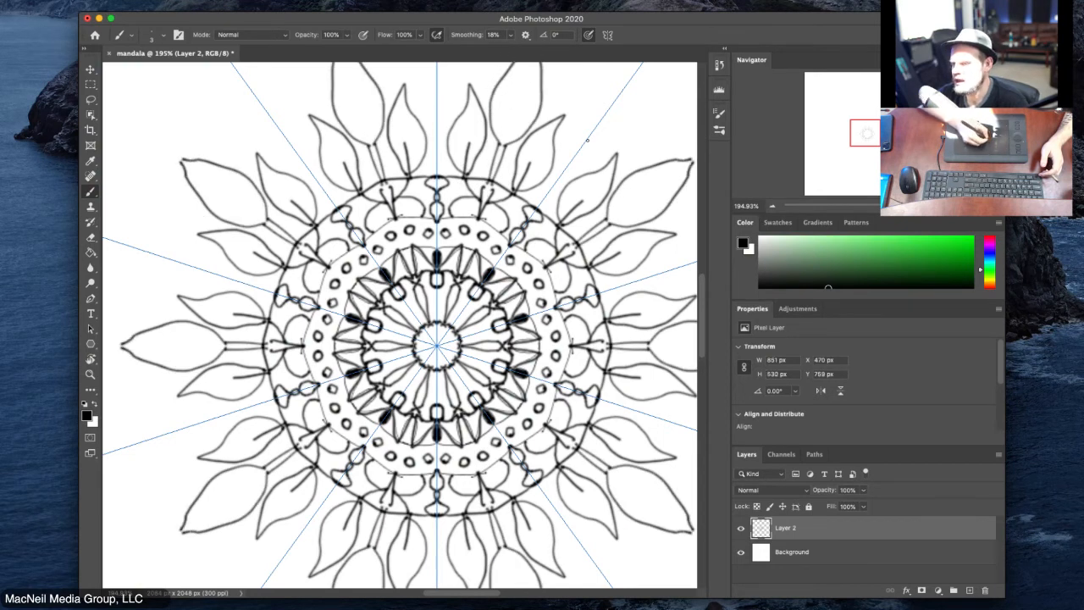
pyautogui.moveTo(542, 88)
pyautogui.mouseDown()
pyautogui.moveTo(564, 85)
pyautogui.moveTo(612, 114)
pyautogui.moveTo(616, 159)
pyautogui.mouseUp()
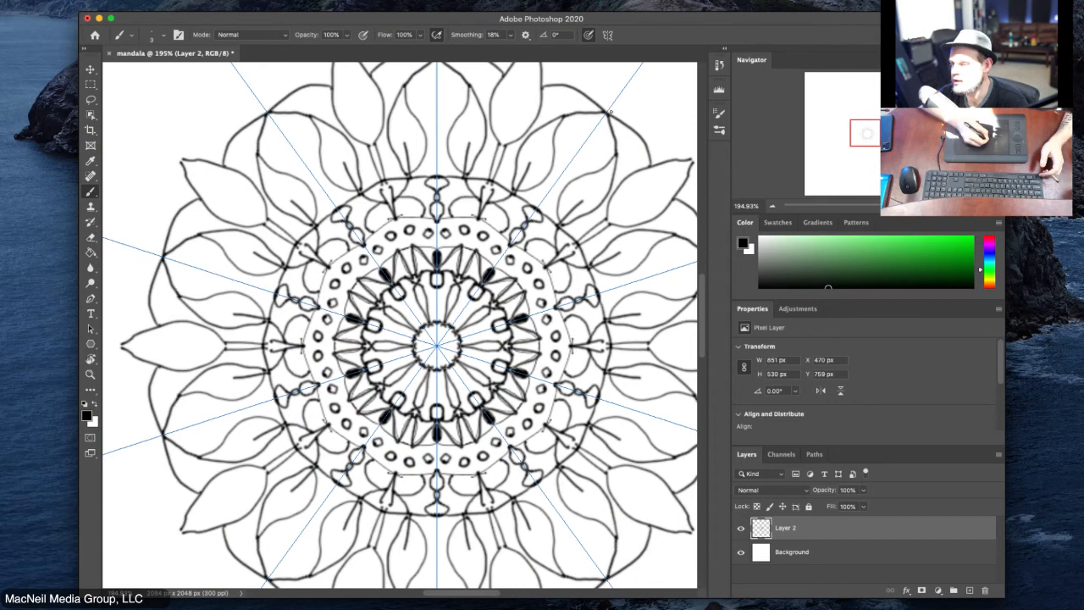
pyautogui.moveTo(606, 110)
pyautogui.mouseDown()
pyautogui.moveTo(584, 137)
pyautogui.moveTo(591, 157)
pyautogui.moveTo(577, 149)
pyautogui.moveTo(576, 167)
pyautogui.moveTo(535, 210)
pyautogui.mouseUp()
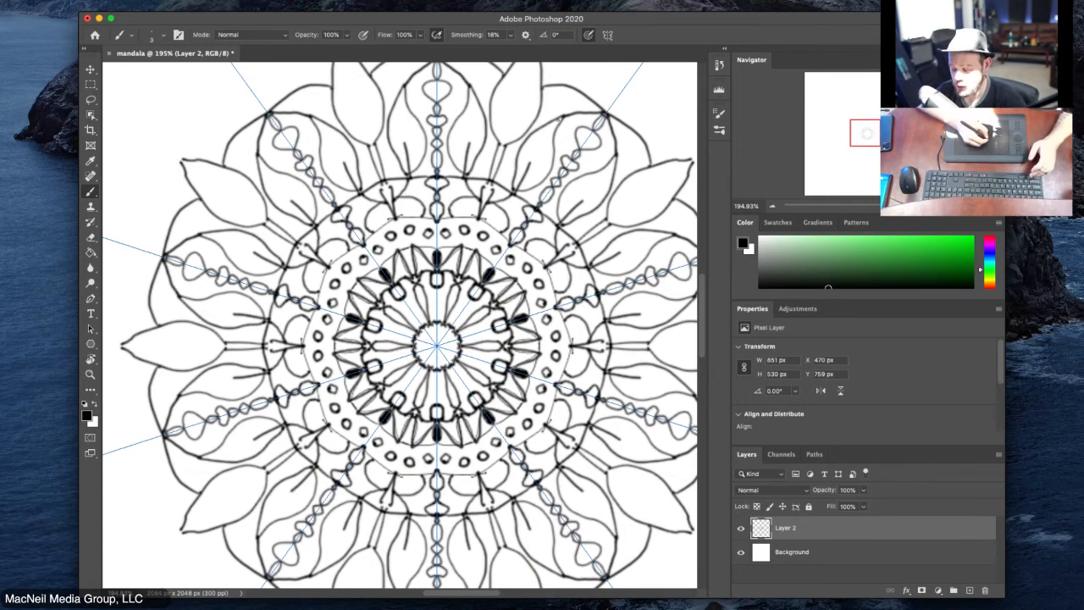
pyautogui.moveTo(525, 97)
pyautogui.mouseDown()
pyautogui.moveTo(491, 171)
pyautogui.moveTo(492, 142)
pyautogui.moveTo(468, 172)
pyautogui.moveTo(466, 212)
pyautogui.moveTo(487, 147)
pyautogui.moveTo(479, 194)
pyautogui.moveTo(484, 153)
pyautogui.mouseUp()
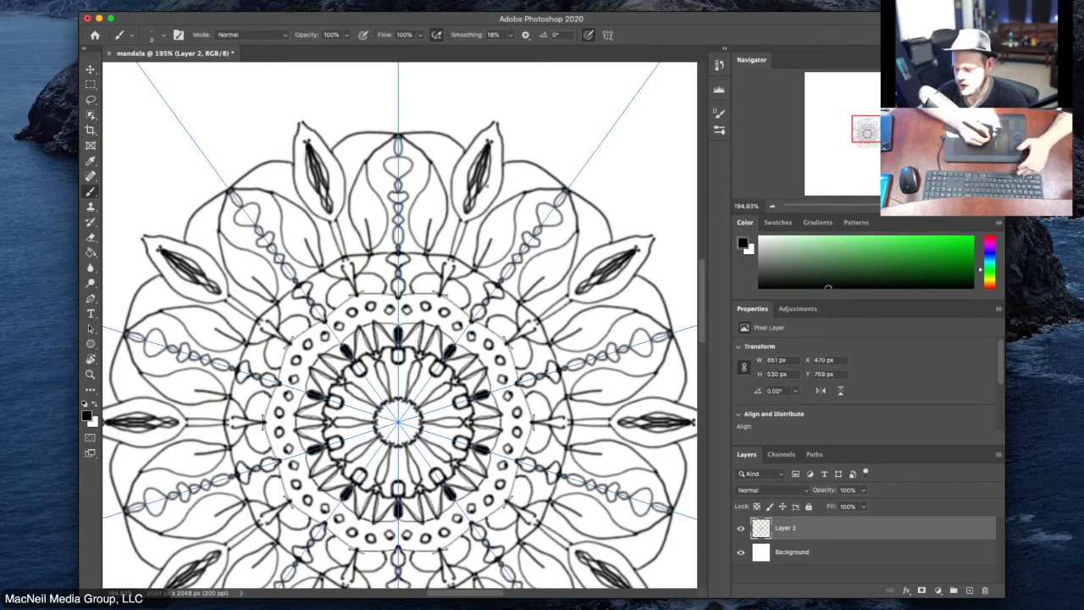
# Step: Paint ten long spikes with inner contour lines around the petals, and link them with curved arcs and small diamond shapes
pyautogui.moveTo(528, 181)
pyautogui.mouseDown()
pyautogui.moveTo(423, 139)
pyautogui.moveTo(469, 127)
pyautogui.moveTo(459, 120)
pyautogui.moveTo(530, 57)
pyautogui.moveTo(527, 172)
pyautogui.moveTo(546, 125)
pyautogui.mouseUp()
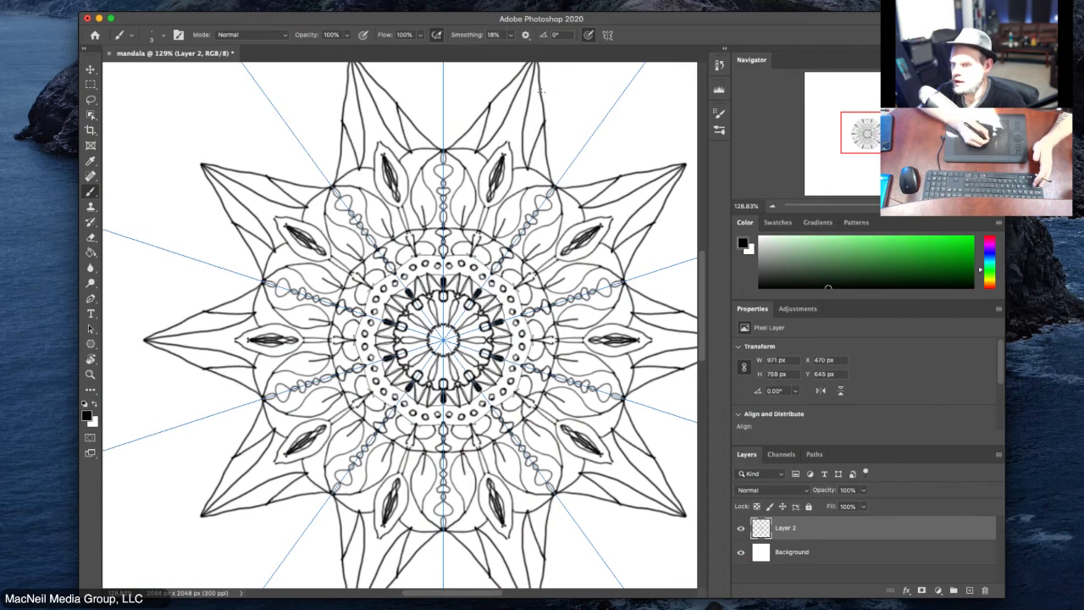
pyautogui.moveTo(540, 85)
pyautogui.mouseDown()
pyautogui.moveTo(605, 127)
pyautogui.moveTo(581, 150)
pyautogui.mouseUp()
pyautogui.moveTo(574, 153); pyautogui.dragTo(559, 176)
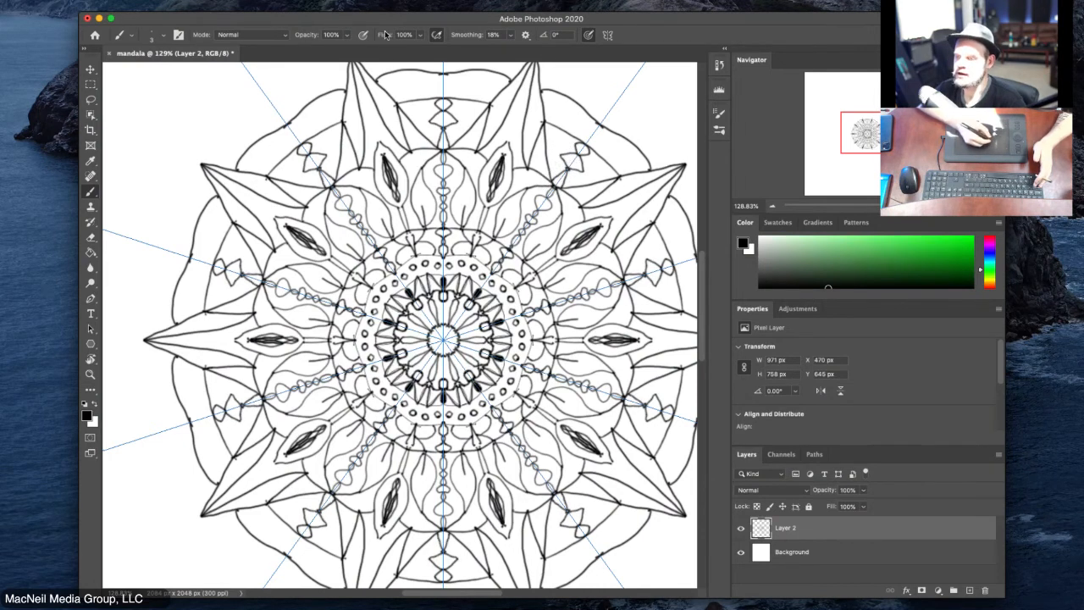
# Step: Paint a ring of wide looping scallops around the spikes, with twisted stems on the axes ending in anchor-shaped caps
pyautogui.moveTo(604, 212); pyautogui.dragTo(578, 178)
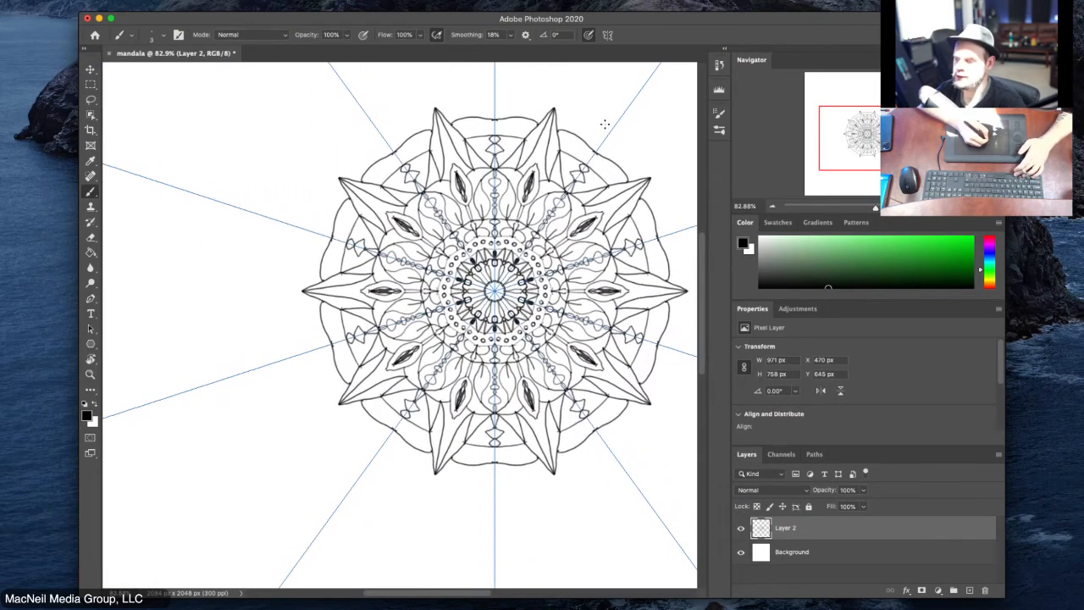
pyautogui.moveTo(604, 125); pyautogui.dragTo(561, 164)
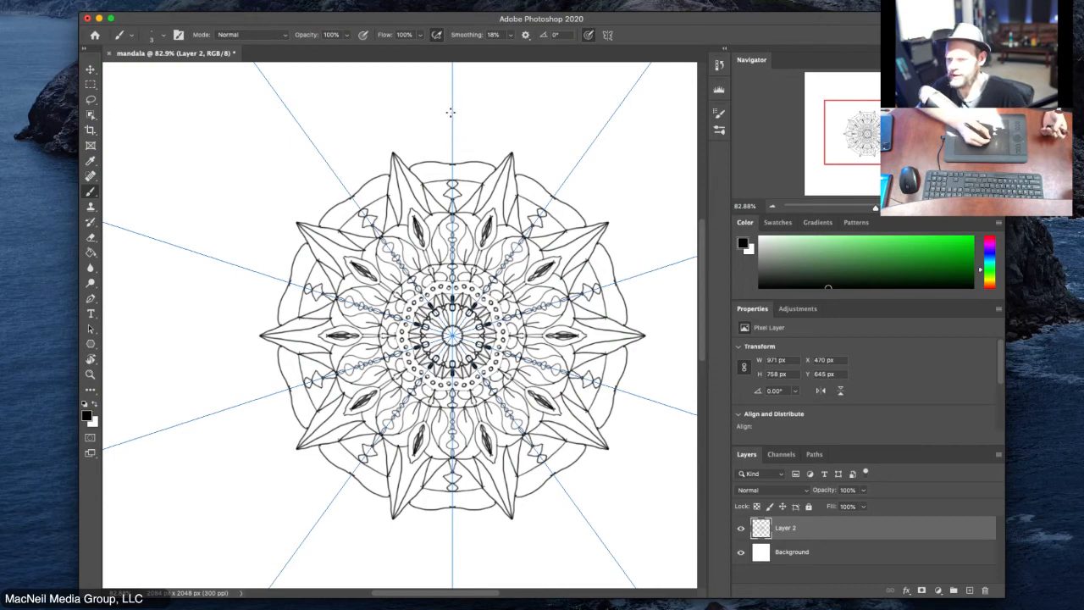
pyautogui.moveTo(449, 107)
pyautogui.mouseDown()
pyautogui.moveTo(505, 99)
pyautogui.moveTo(523, 140)
pyautogui.moveTo(471, 163)
pyautogui.moveTo(441, 153)
pyautogui.moveTo(439, 127)
pyautogui.moveTo(458, 100)
pyautogui.moveTo(445, 59)
pyautogui.moveTo(456, 71)
pyautogui.mouseUp()
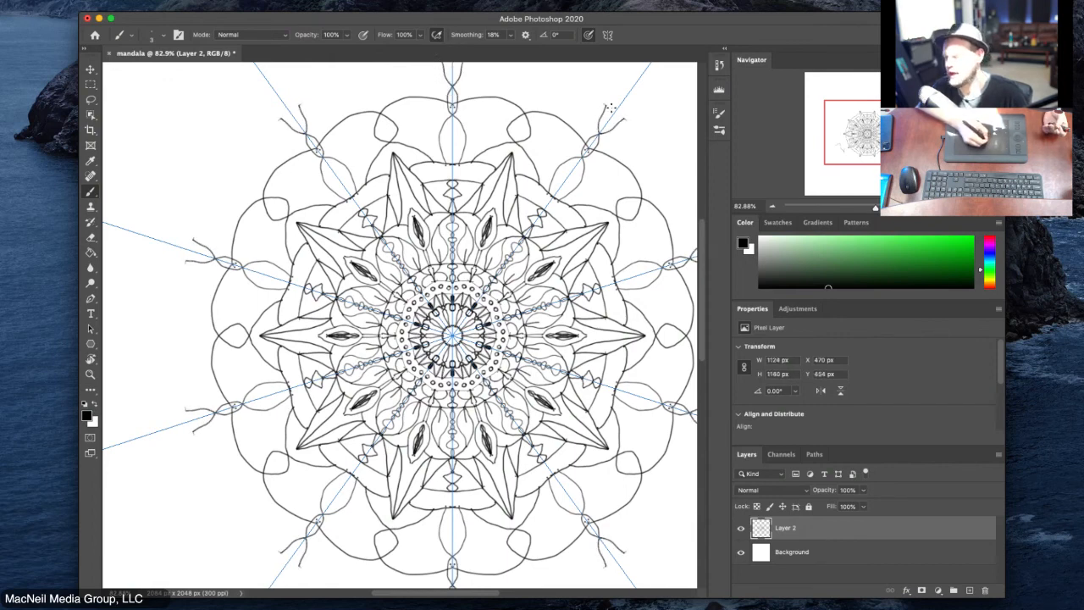
pyautogui.moveTo(581, 87)
pyautogui.mouseDown()
pyautogui.moveTo(647, 138)
pyautogui.moveTo(621, 120)
pyautogui.moveTo(603, 127)
pyautogui.moveTo(612, 106)
pyautogui.mouseUp()
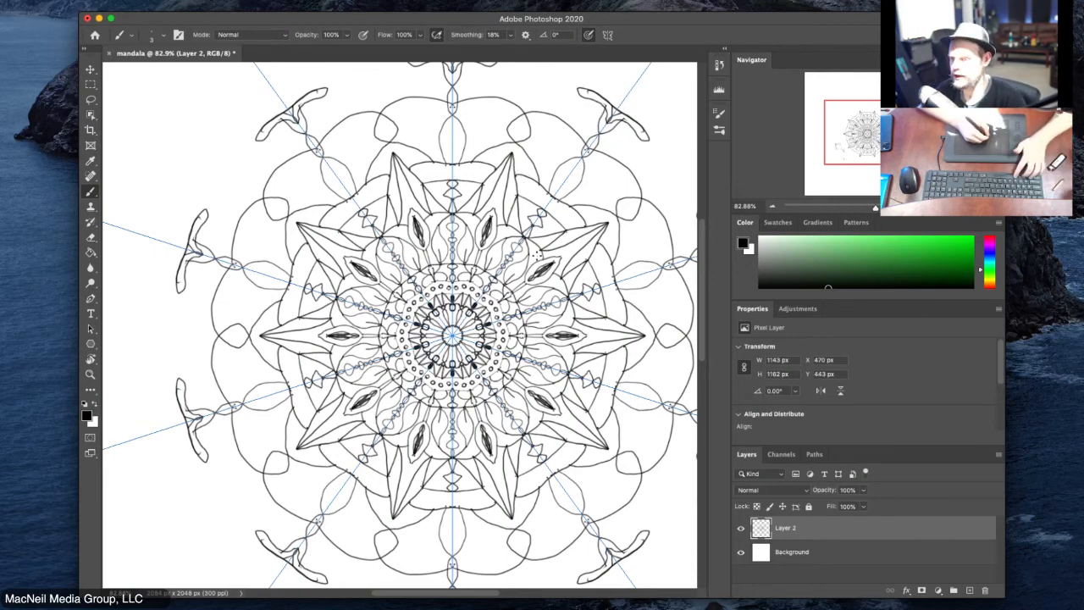
# Step: Paint rounded petals with faceted gem shapes between the anchor-shaped caps around the mandala
pyautogui.moveTo(586, 219); pyautogui.dragTo(546, 220)
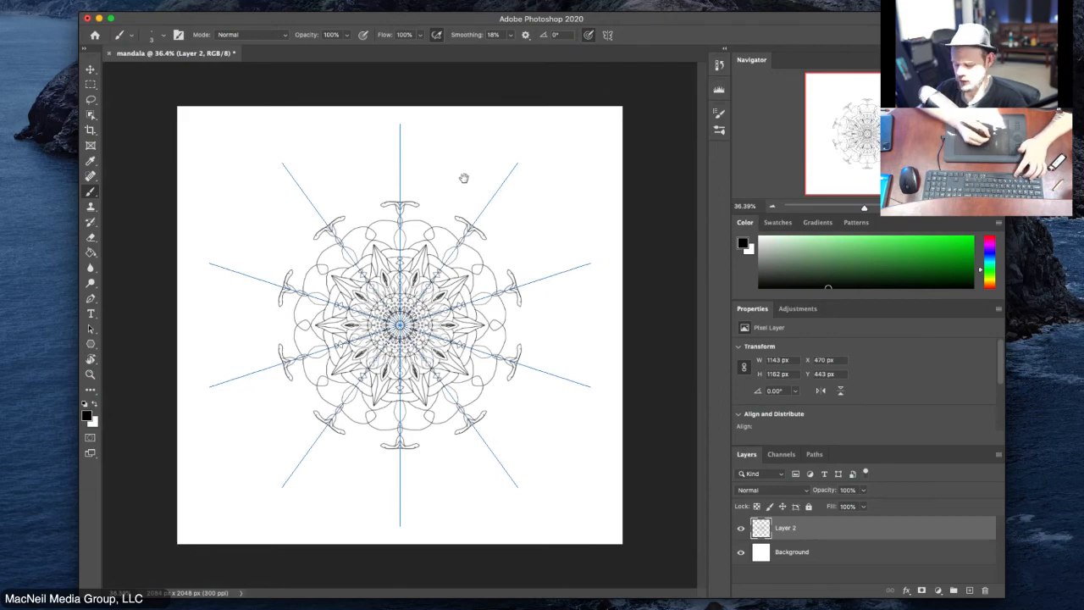
pyautogui.moveTo(488, 181); pyautogui.dragTo(508, 138)
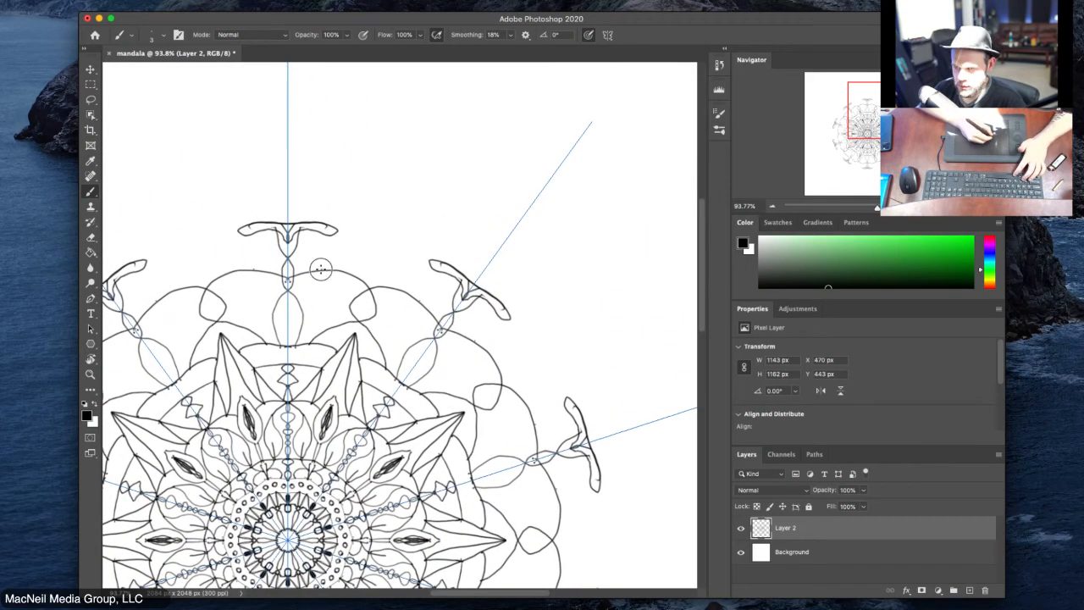
pyautogui.moveTo(320, 270)
pyautogui.mouseDown()
pyautogui.moveTo(314, 249)
pyautogui.moveTo(336, 218)
pyautogui.moveTo(356, 200)
pyautogui.moveTo(405, 195)
pyautogui.moveTo(415, 222)
pyautogui.moveTo(405, 296)
pyautogui.moveTo(350, 219)
pyautogui.moveTo(362, 227)
pyautogui.moveTo(409, 203)
pyautogui.moveTo(401, 194)
pyautogui.moveTo(370, 289)
pyautogui.mouseUp()
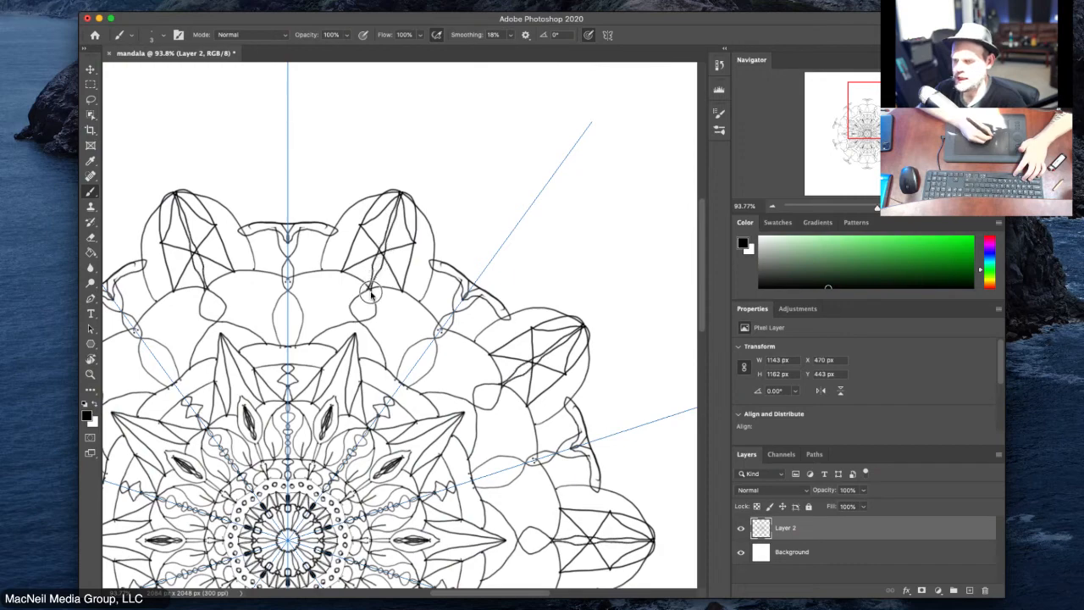
pyautogui.moveTo(504, 240); pyautogui.dragTo(470, 253)
pyautogui.moveTo(425, 323); pyautogui.dragTo(487, 179)
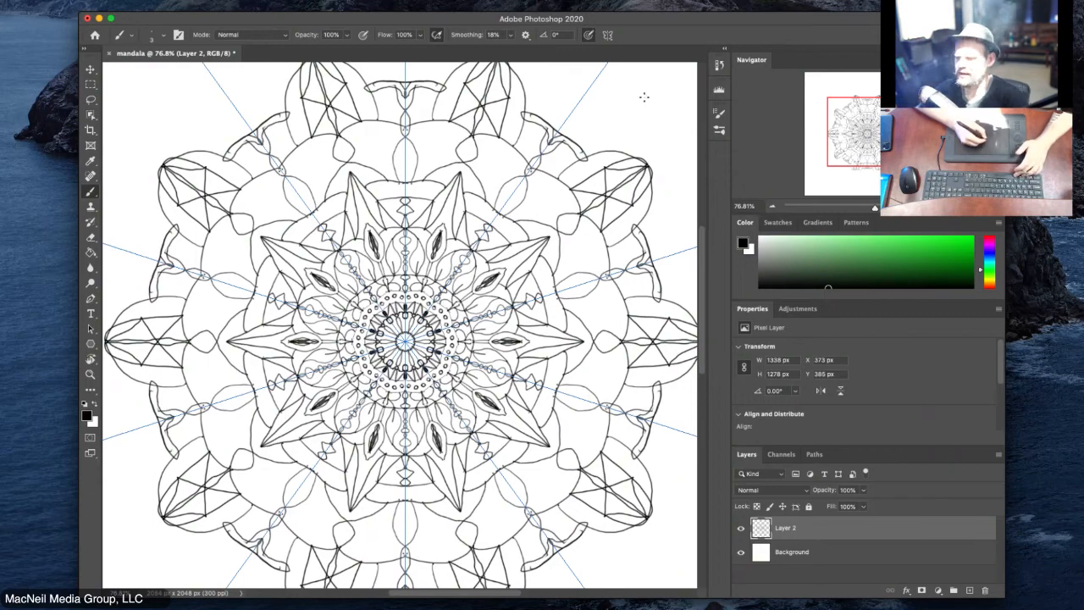
# Step: Paint a wide outer ring of overlapping scallops with inner loops, and edge it with a zigzag border reaching the canvas edges
pyautogui.moveTo(621, 107); pyautogui.dragTo(594, 150)
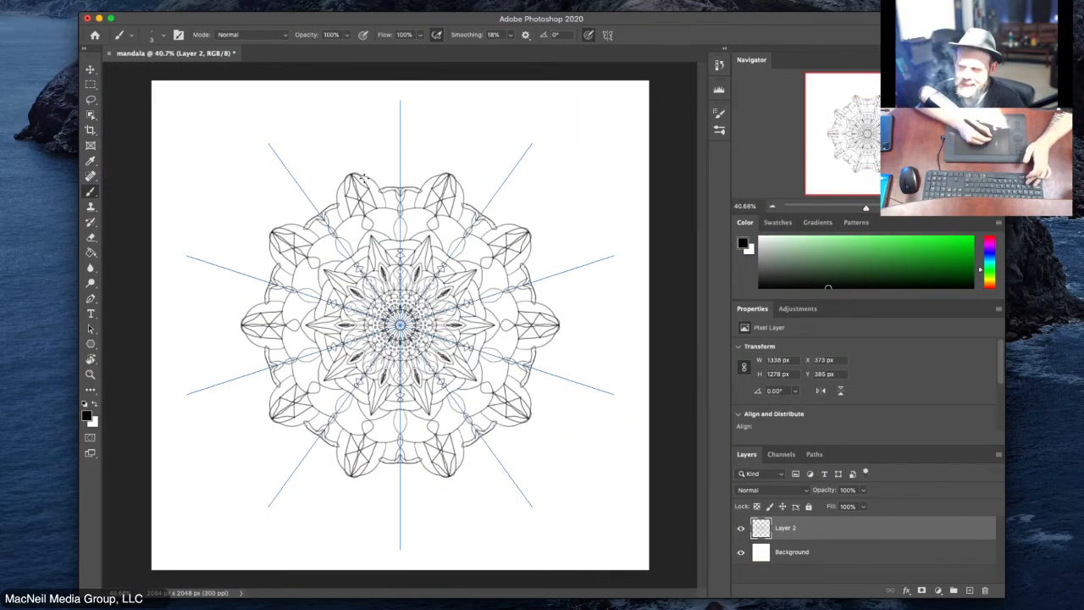
pyautogui.moveTo(362, 173)
pyautogui.mouseDown()
pyautogui.moveTo(400, 103)
pyautogui.moveTo(434, 97)
pyautogui.moveTo(461, 114)
pyautogui.moveTo(473, 167)
pyautogui.moveTo(507, 183)
pyautogui.moveTo(477, 217)
pyautogui.moveTo(477, 178)
pyautogui.moveTo(496, 164)
pyautogui.moveTo(513, 172)
pyautogui.moveTo(478, 214)
pyautogui.mouseUp()
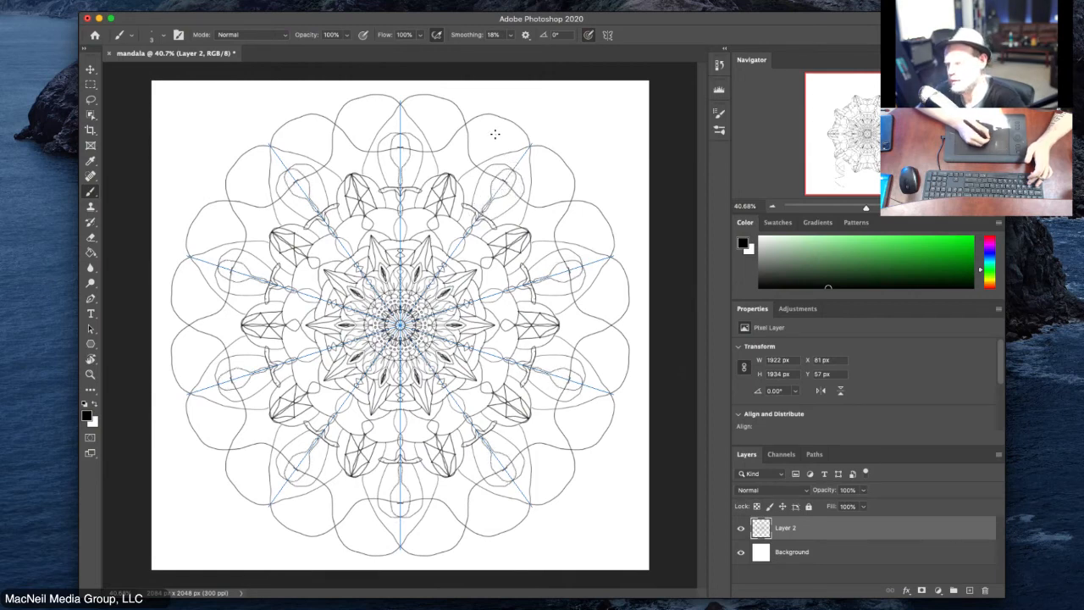
pyautogui.moveTo(494, 134)
pyautogui.mouseDown()
pyautogui.moveTo(472, 153)
pyautogui.moveTo(510, 140)
pyautogui.moveTo(440, 162)
pyautogui.moveTo(452, 170)
pyautogui.moveTo(451, 149)
pyautogui.mouseUp()
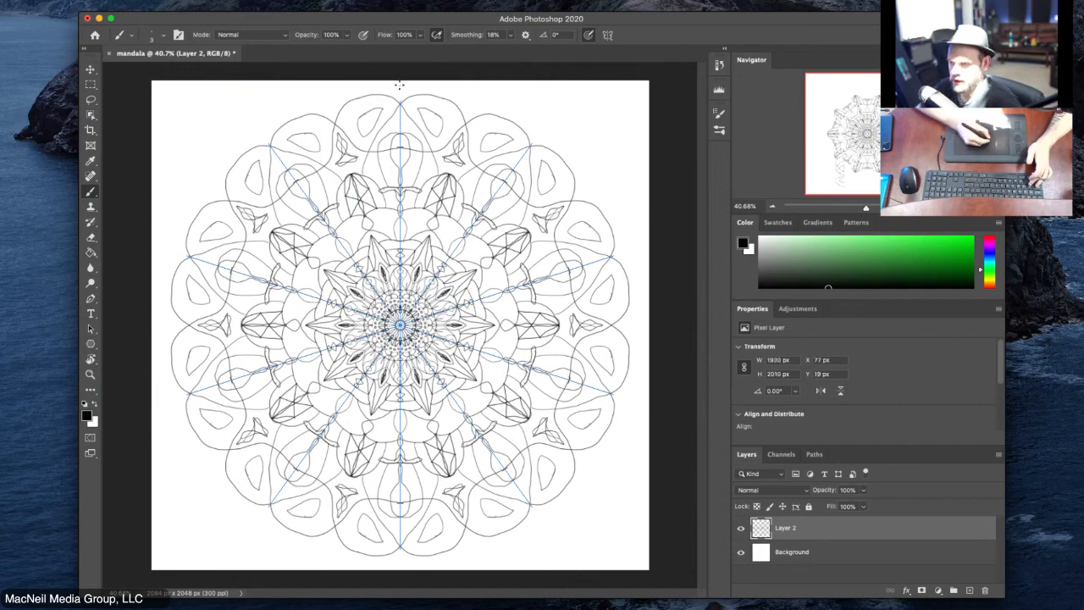
pyautogui.moveTo(399, 87)
pyautogui.mouseDown()
pyautogui.moveTo(474, 88)
pyautogui.moveTo(495, 118)
pyautogui.mouseUp()
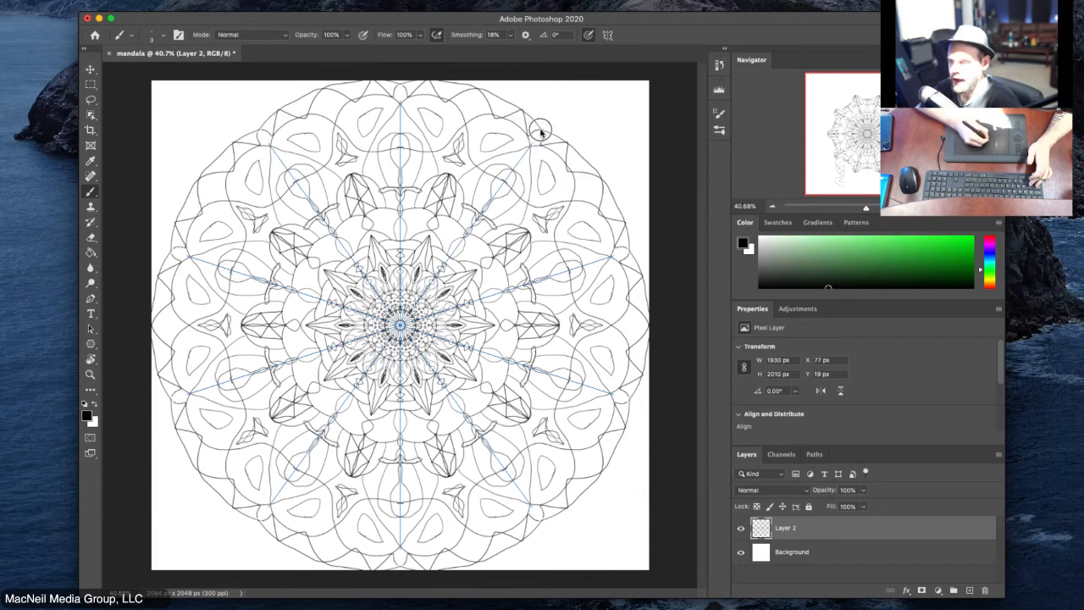
pyautogui.moveTo(540, 130); pyautogui.dragTo(542, 131)
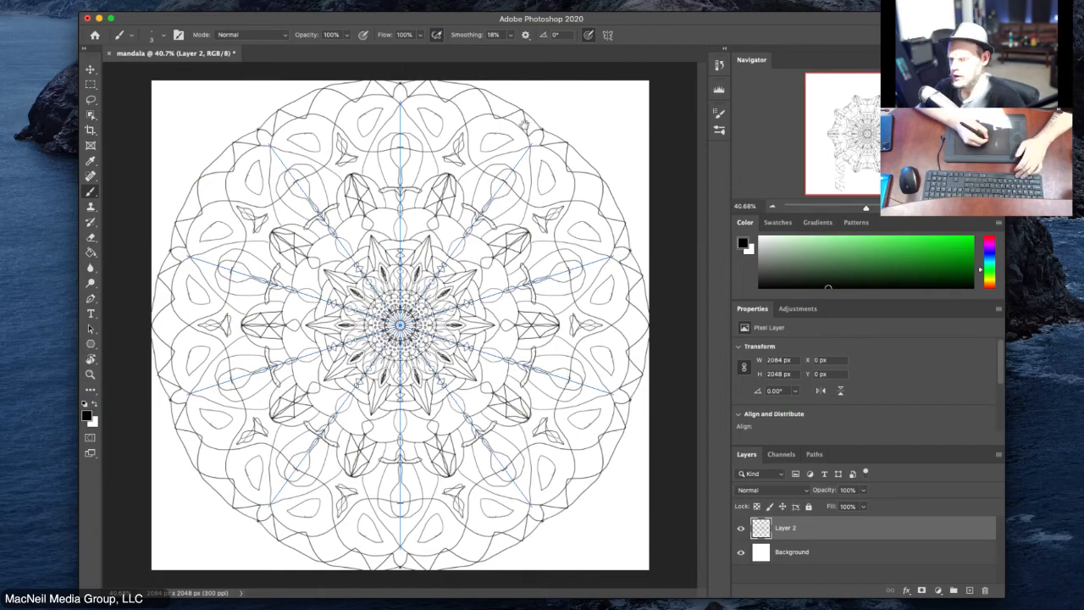
# Step: Fill all the curved segments of the scalloped ring around the central star with bright green using the Paint Bucket
pyautogui.moveTo(543, 155)
pyautogui.mouseDown()
pyautogui.moveTo(528, 155)
pyautogui.moveTo(573, 155)
pyautogui.moveTo(523, 167)
pyautogui.moveTo(538, 168)
pyautogui.mouseUp()
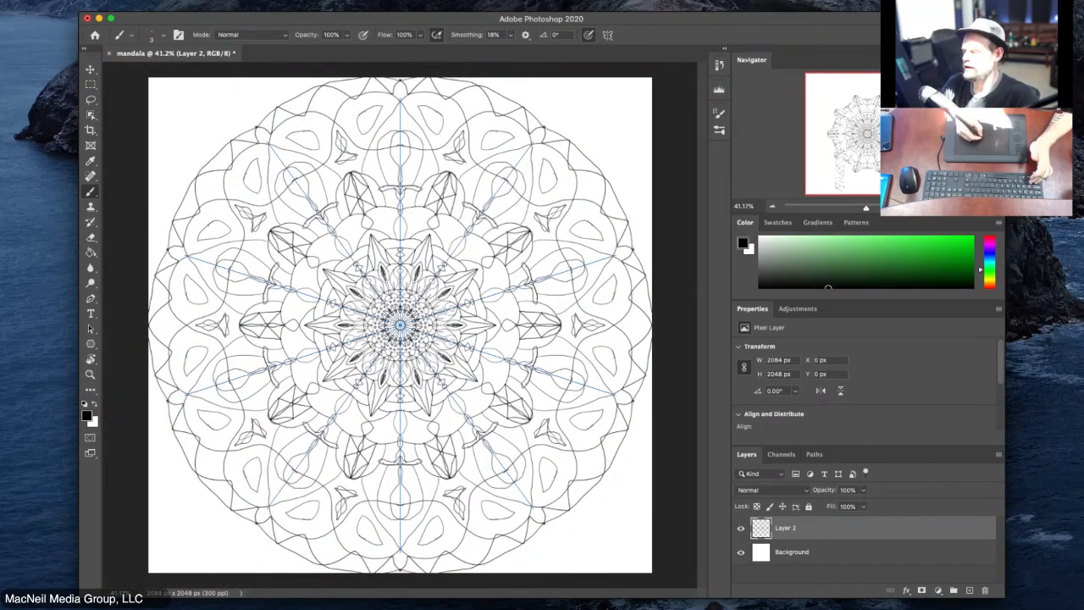
pyautogui.click(90, 253)
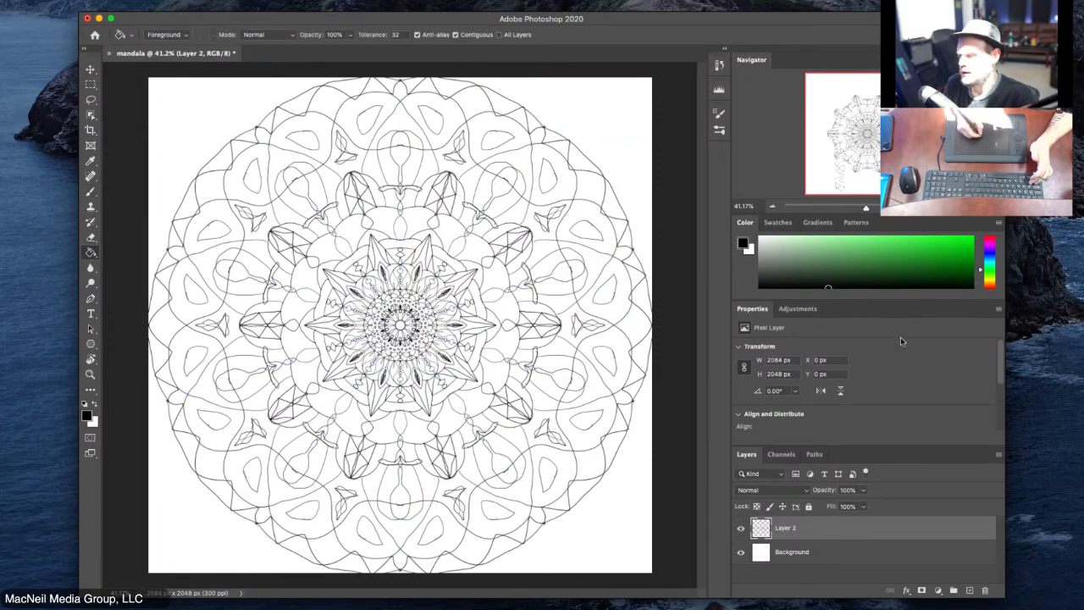
pyautogui.click(912, 245)
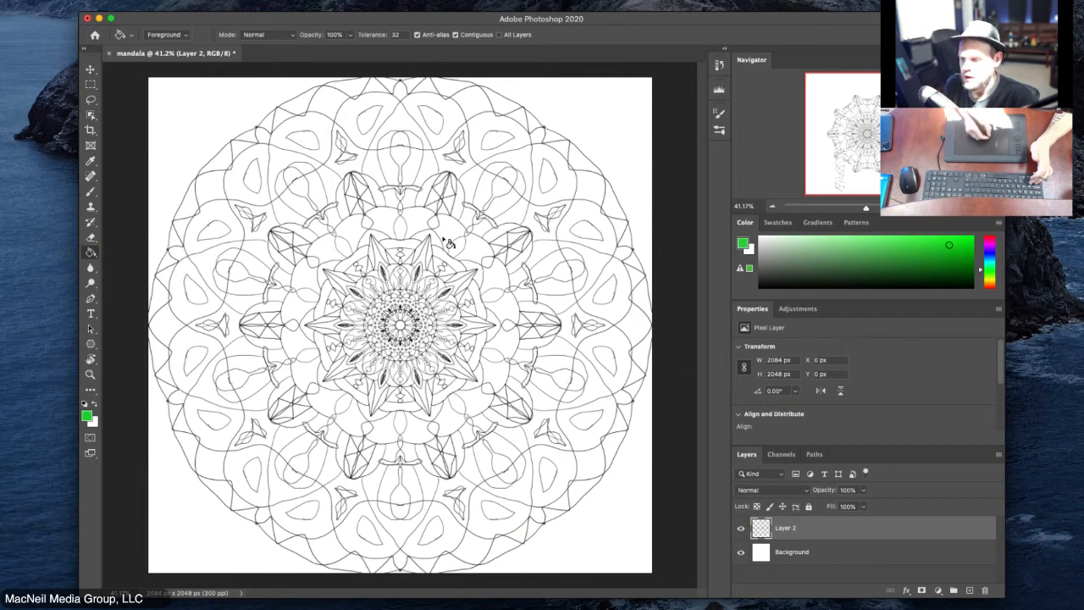
pyautogui.click(447, 241)
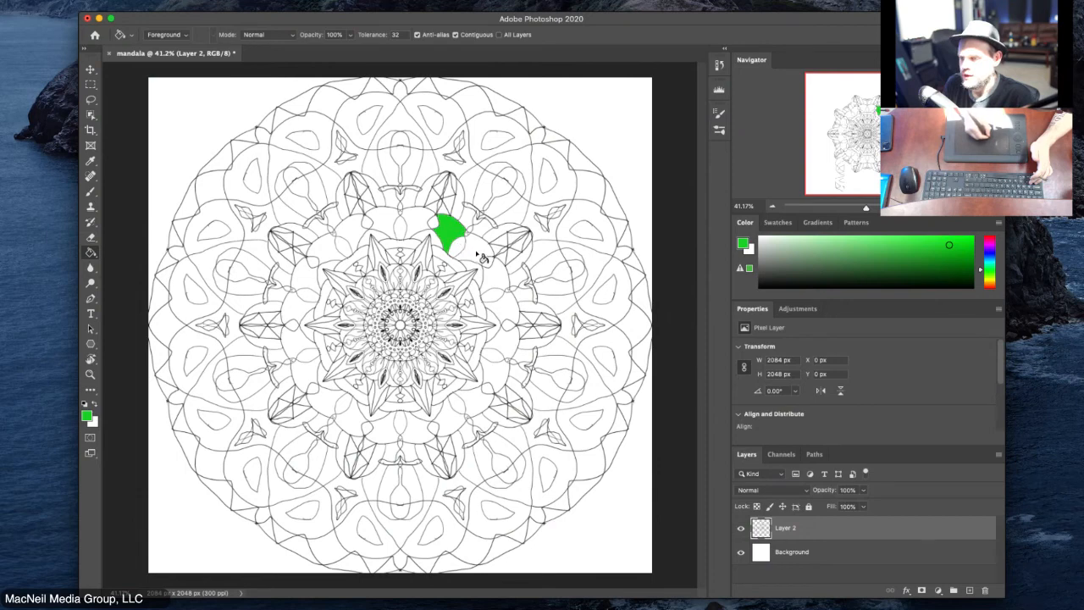
pyautogui.click(479, 255)
pyautogui.click(498, 280)
pyautogui.click(507, 313)
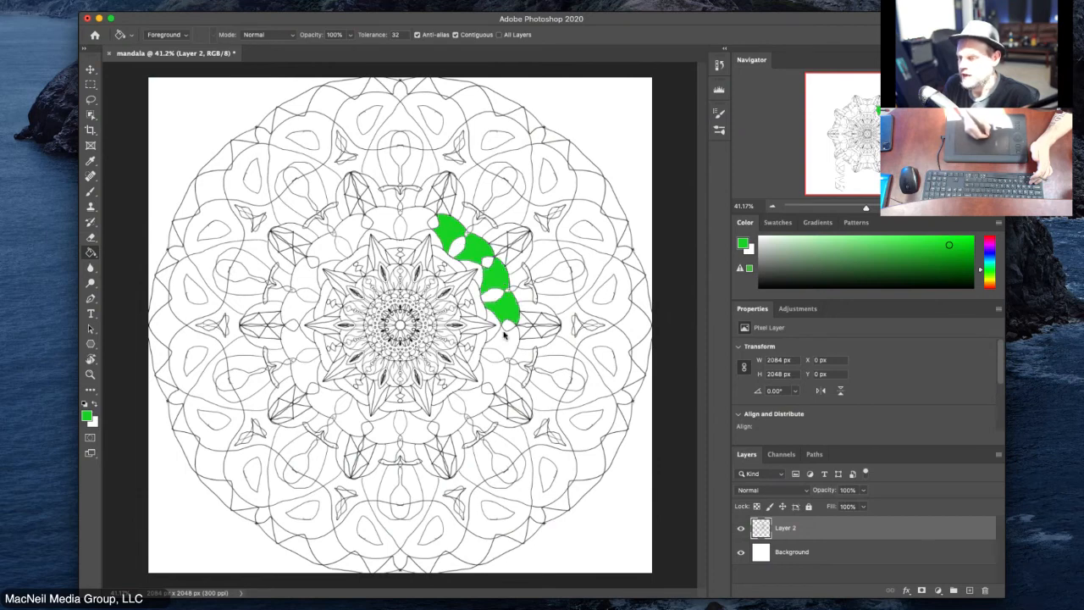
pyautogui.click(508, 342)
pyautogui.click(498, 374)
pyautogui.click(476, 403)
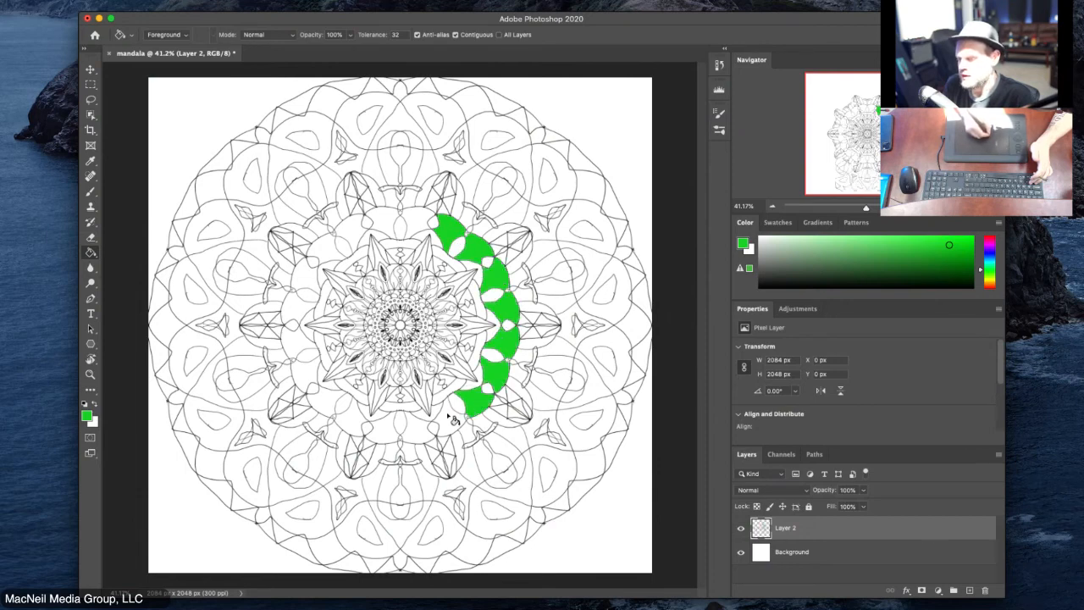
pyautogui.click(444, 424)
pyautogui.click(417, 430)
pyautogui.click(385, 425)
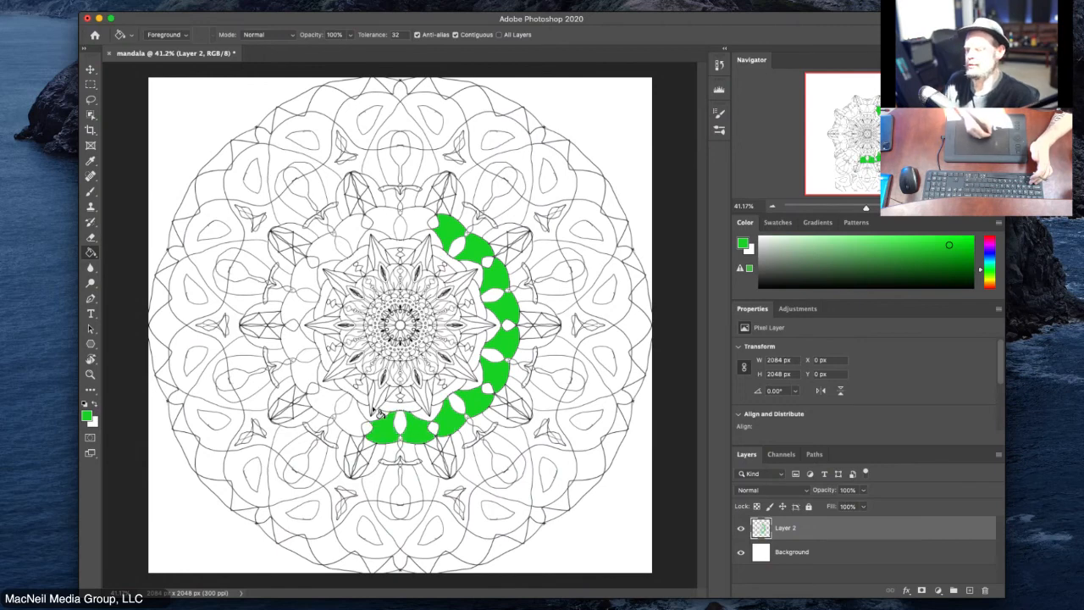
pyautogui.click(359, 411)
pyautogui.click(320, 398)
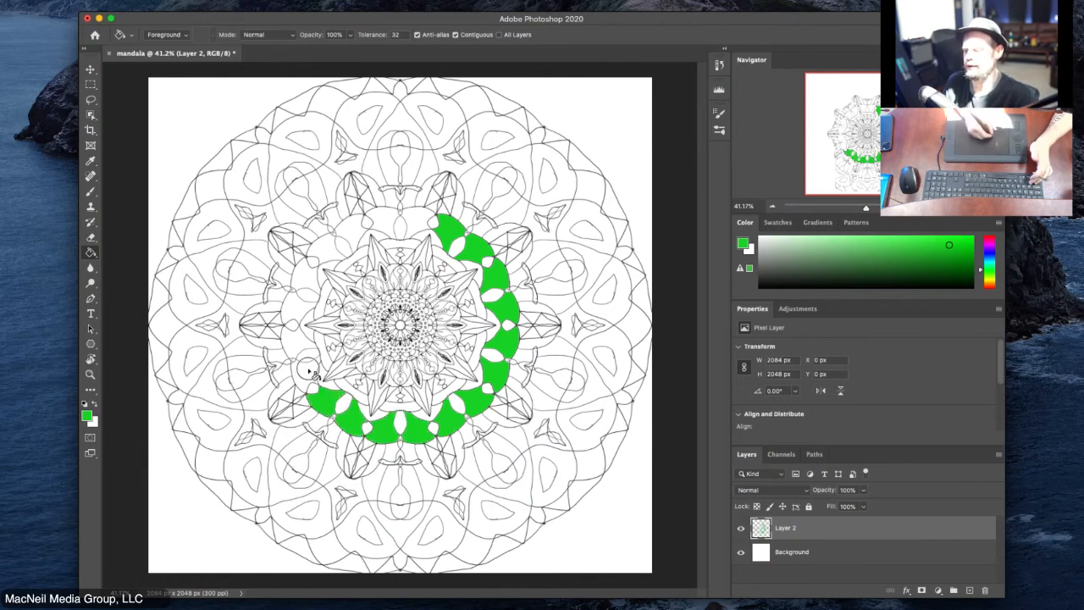
pyautogui.click(305, 373)
pyautogui.click(298, 339)
pyautogui.click(298, 310)
pyautogui.click(308, 277)
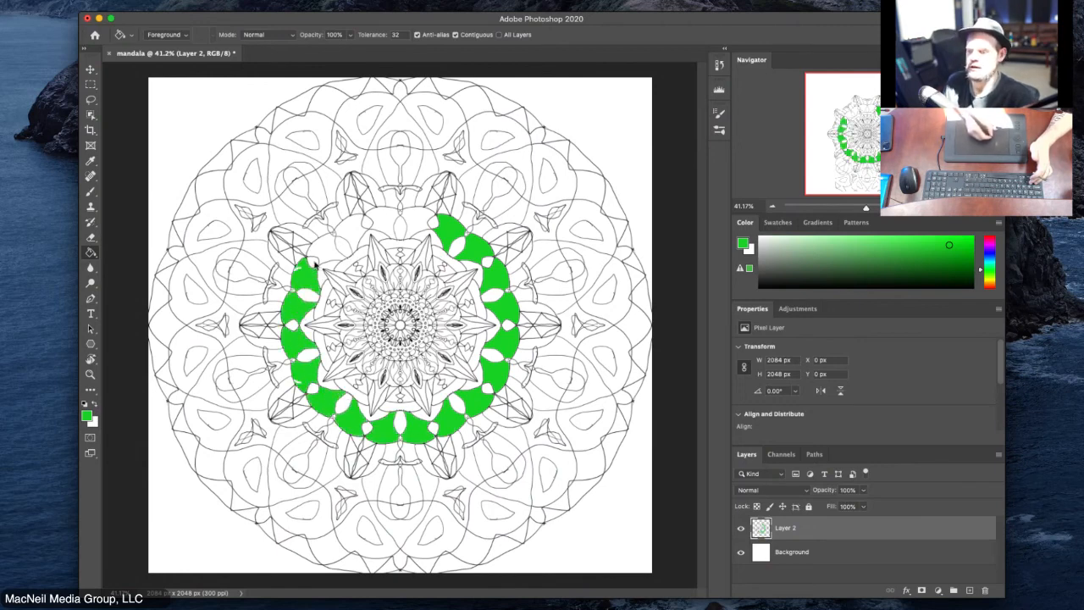
pyautogui.click(329, 248)
pyautogui.click(356, 227)
pyautogui.click(394, 220)
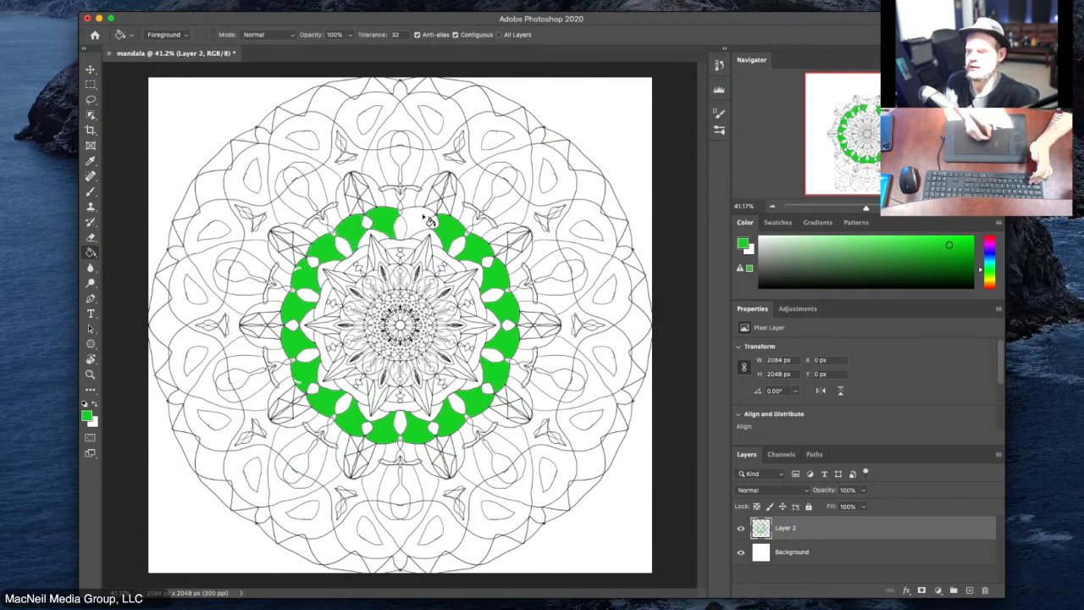
pyautogui.click(426, 217)
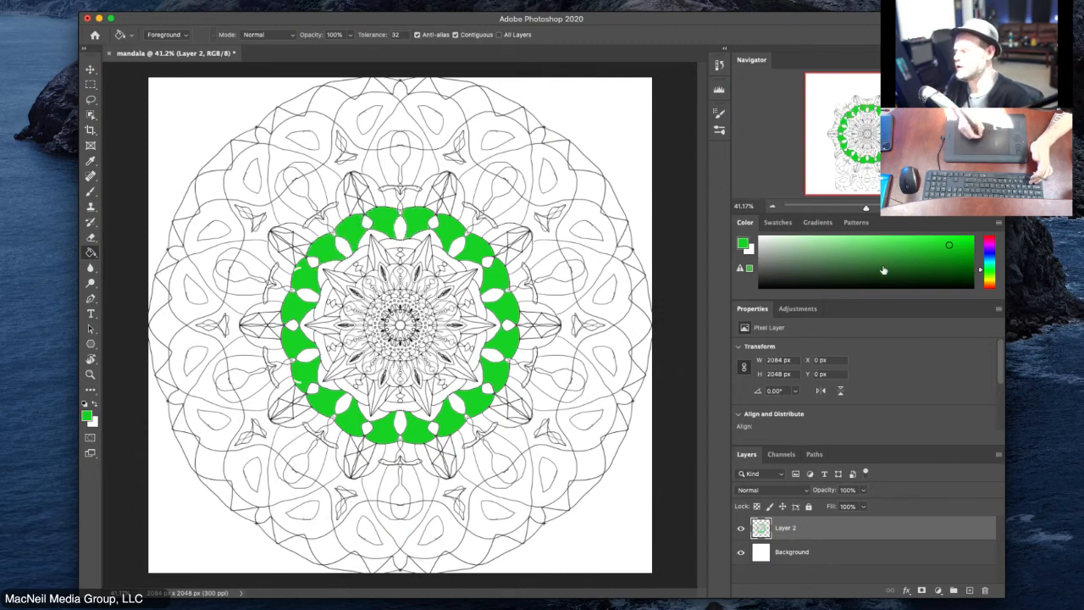
# Step: Fill the ten larger pointed ovals between the green ring segments with bright blue
pyautogui.click(991, 257)
pyautogui.moveTo(931, 263); pyautogui.dragTo(994, 220)
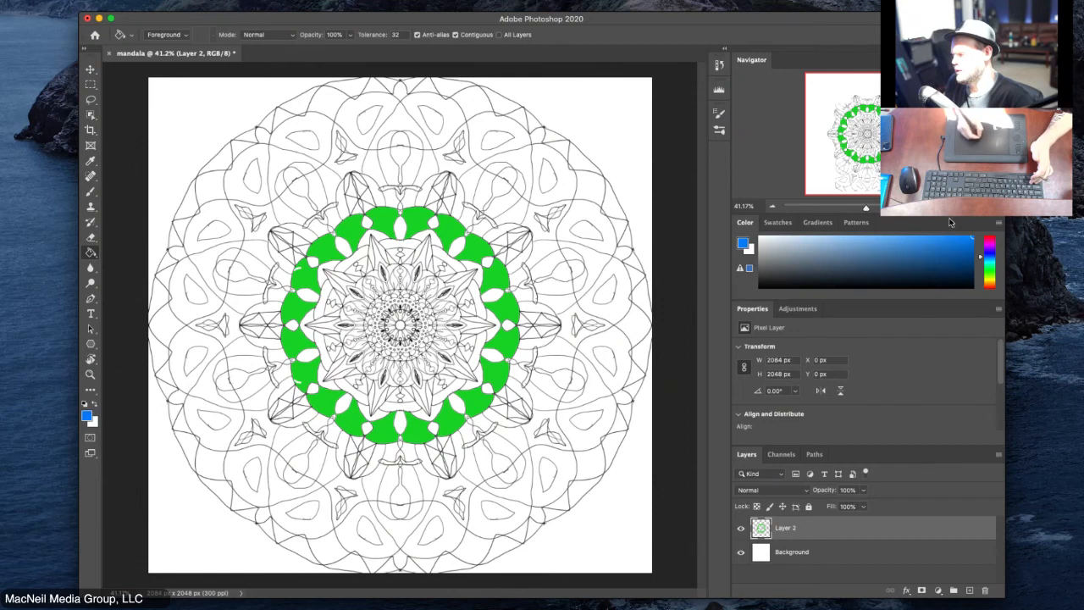
pyautogui.click(349, 249)
pyautogui.click(400, 229)
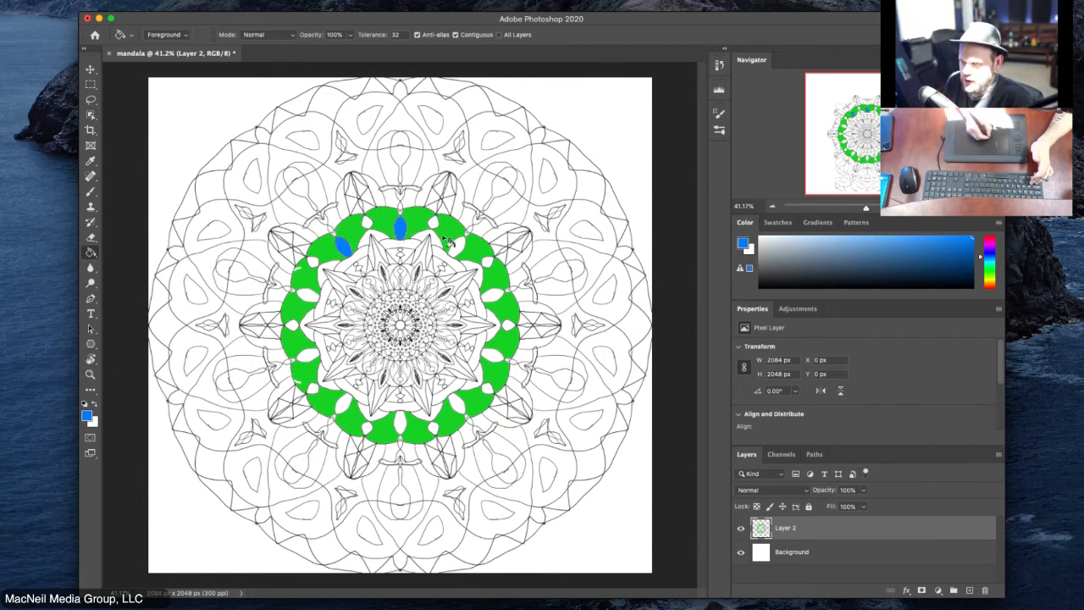
pyautogui.click(458, 246)
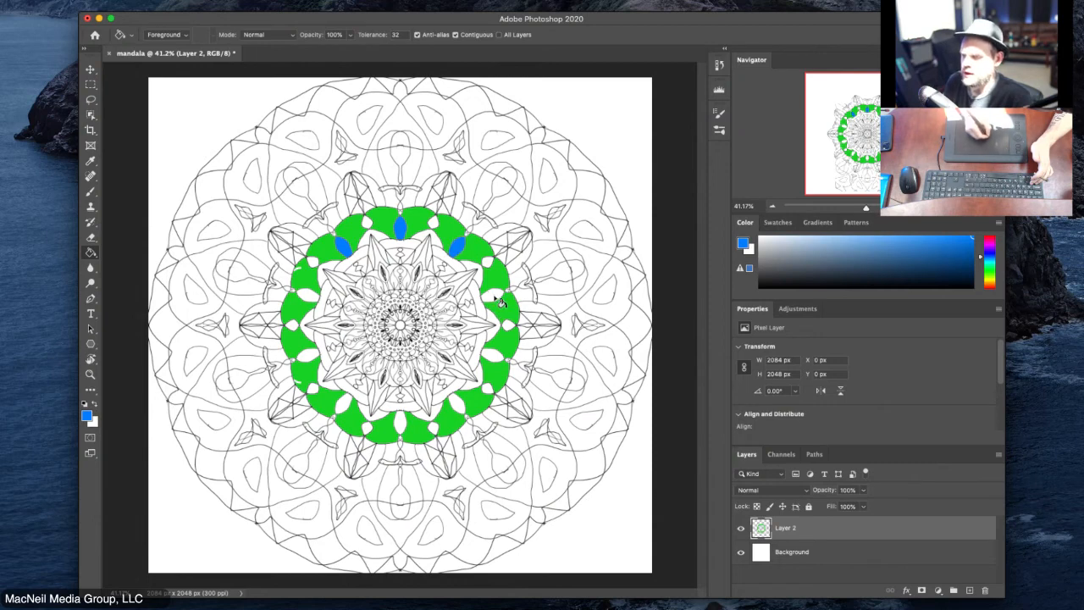
pyautogui.click(494, 297)
pyautogui.click(494, 356)
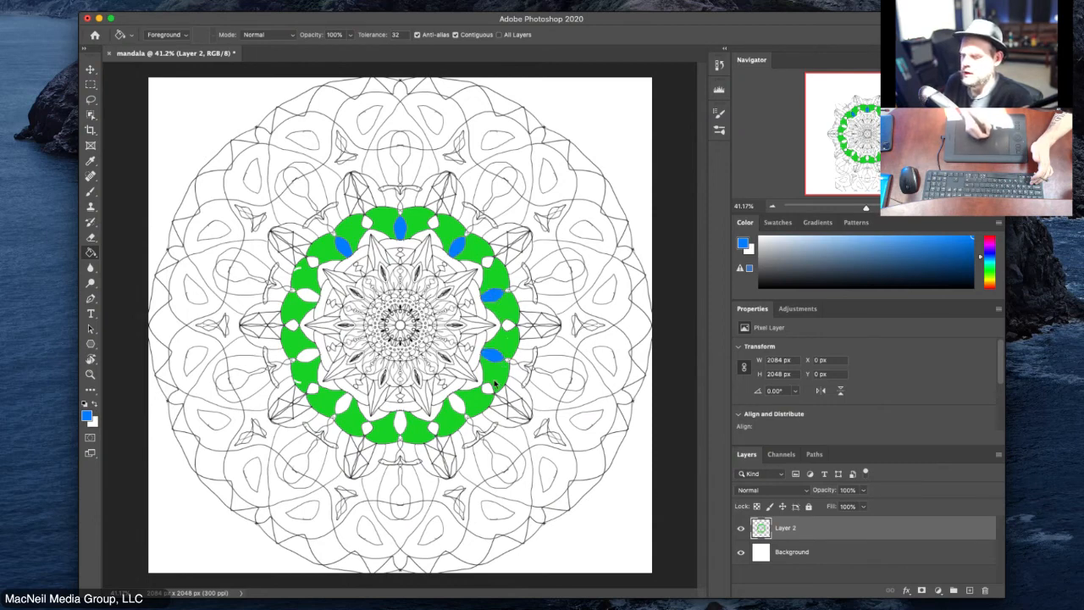
pyautogui.click(458, 408)
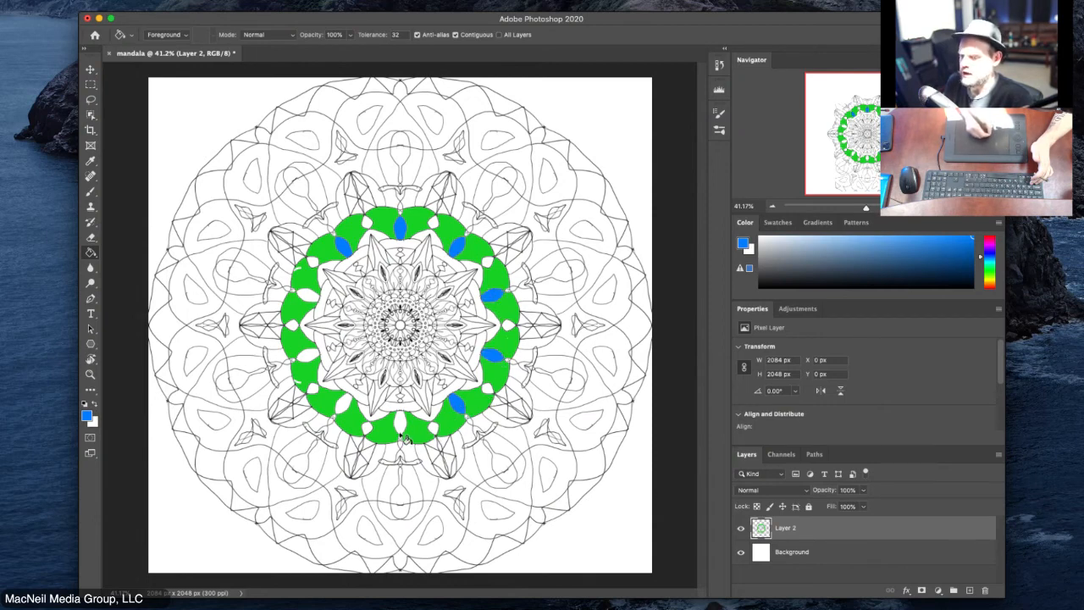
pyautogui.click(400, 422)
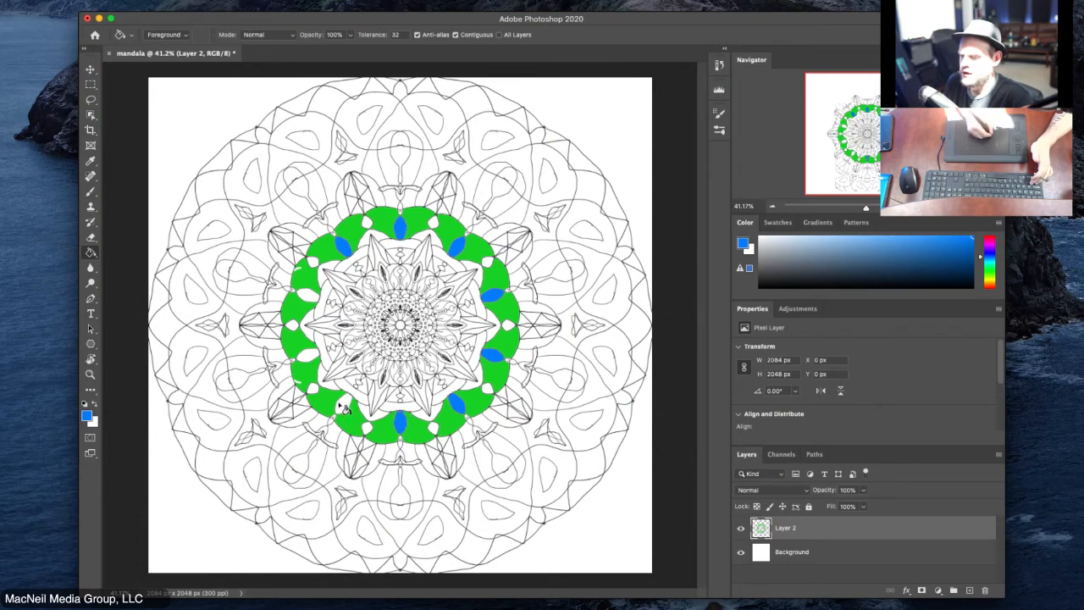
pyautogui.click(342, 407)
pyautogui.click(307, 355)
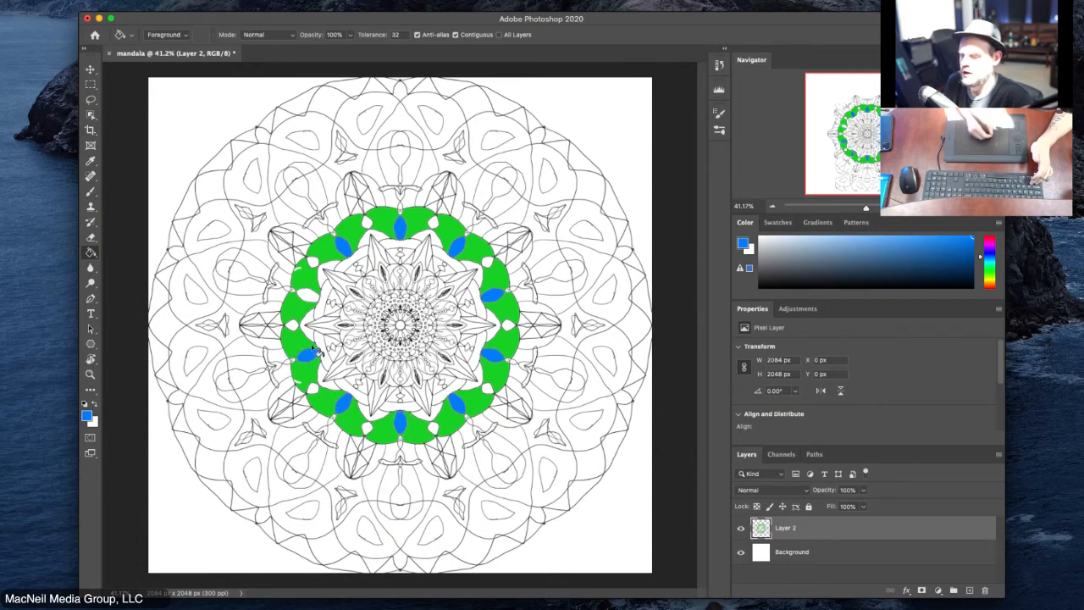
pyautogui.click(309, 297)
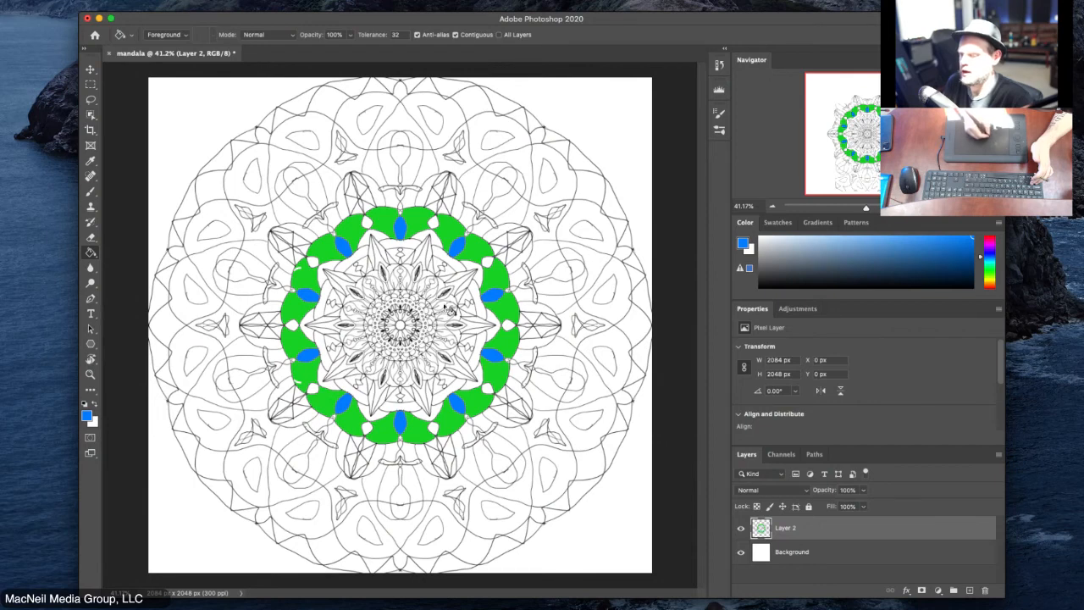
# Step: Fill the ten small drop shapes between the green ring segments with bright red
pyautogui.click(950, 258)
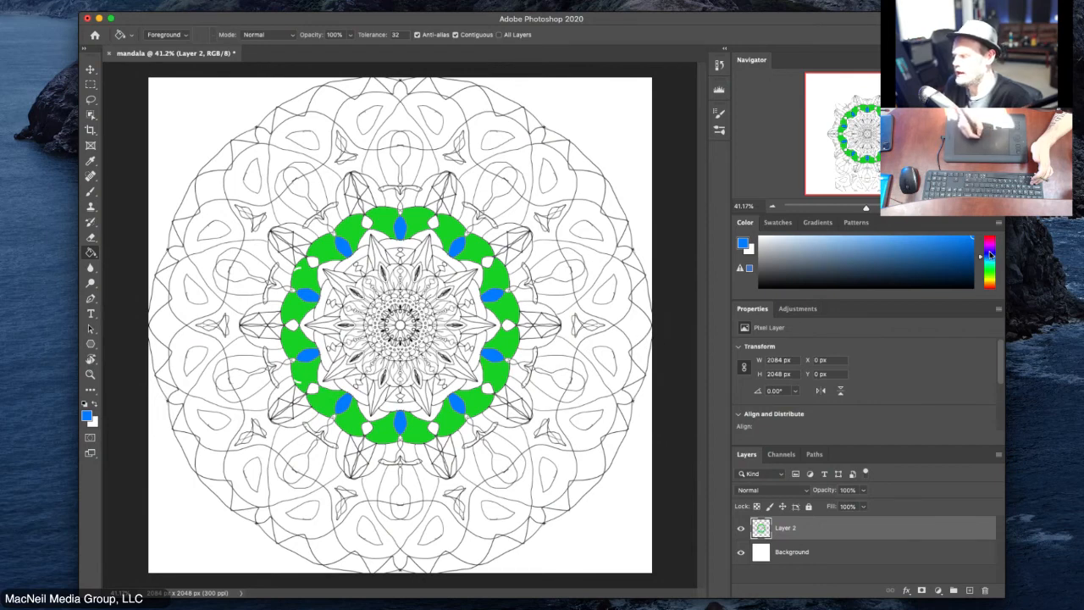
pyautogui.moveTo(989, 254); pyautogui.dragTo(990, 231)
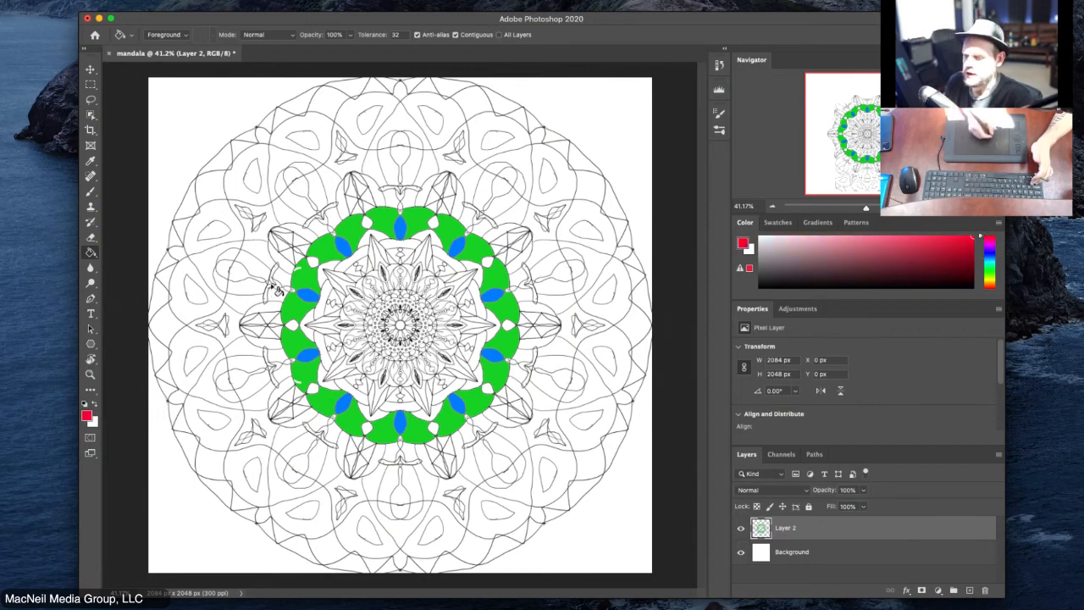
pyautogui.click(312, 264)
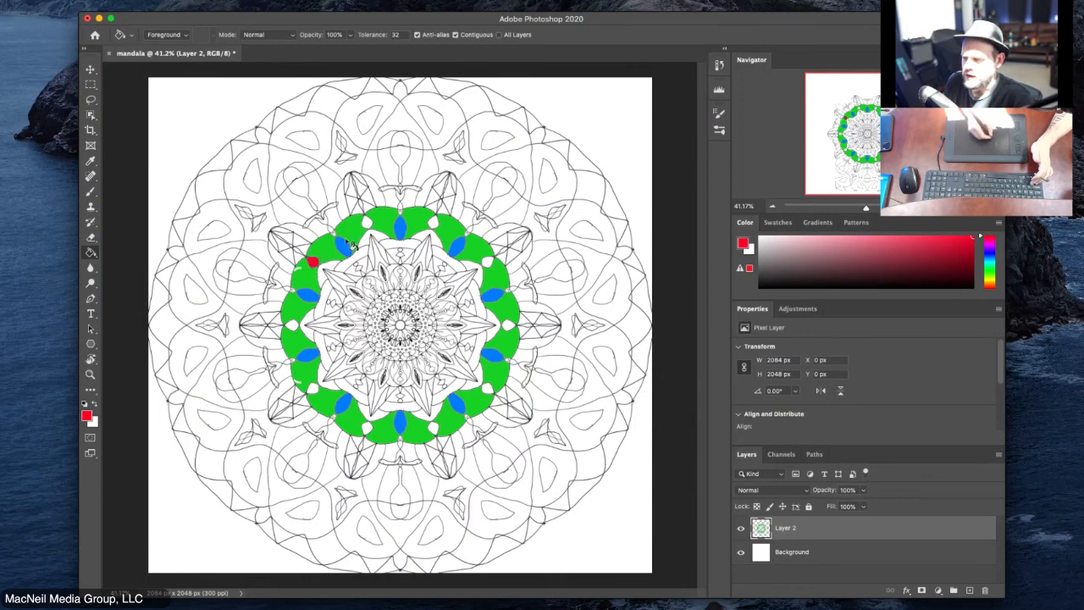
pyautogui.click(433, 222)
pyautogui.click(487, 262)
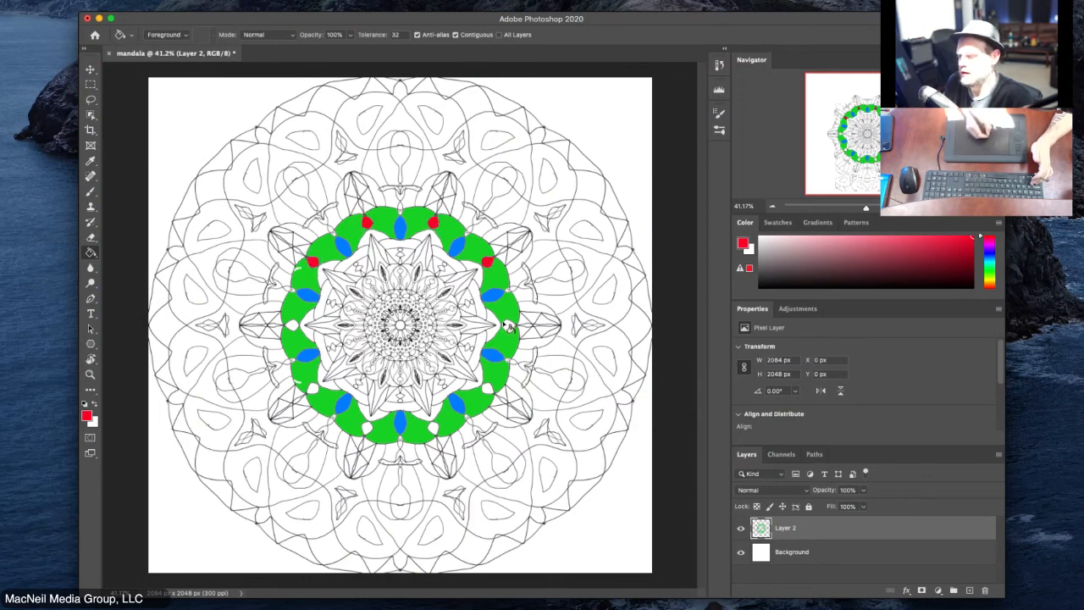
pyautogui.click(507, 326)
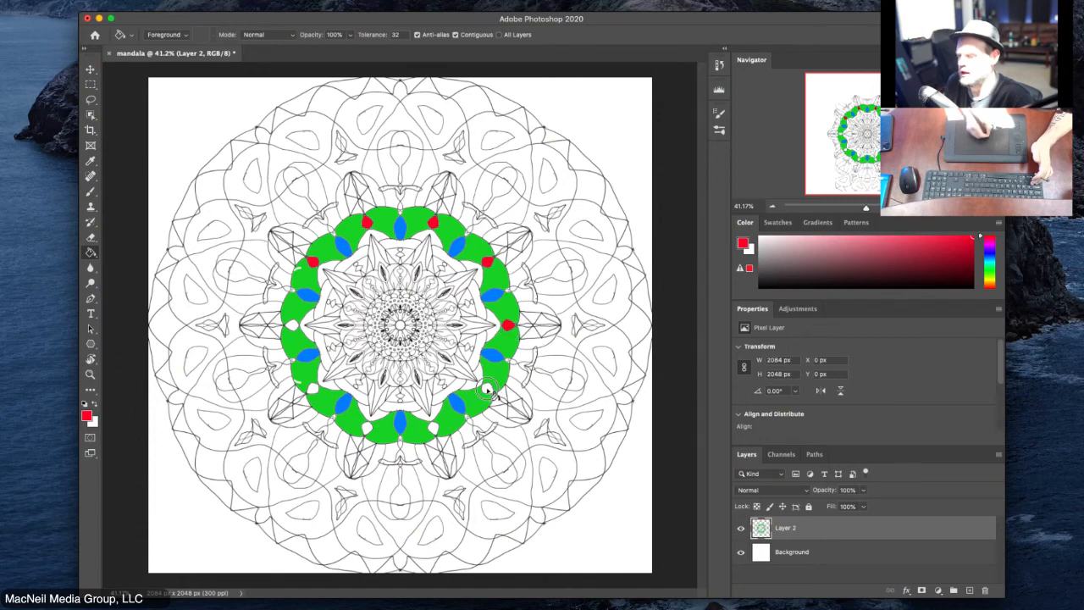
pyautogui.click(487, 389)
pyautogui.click(433, 427)
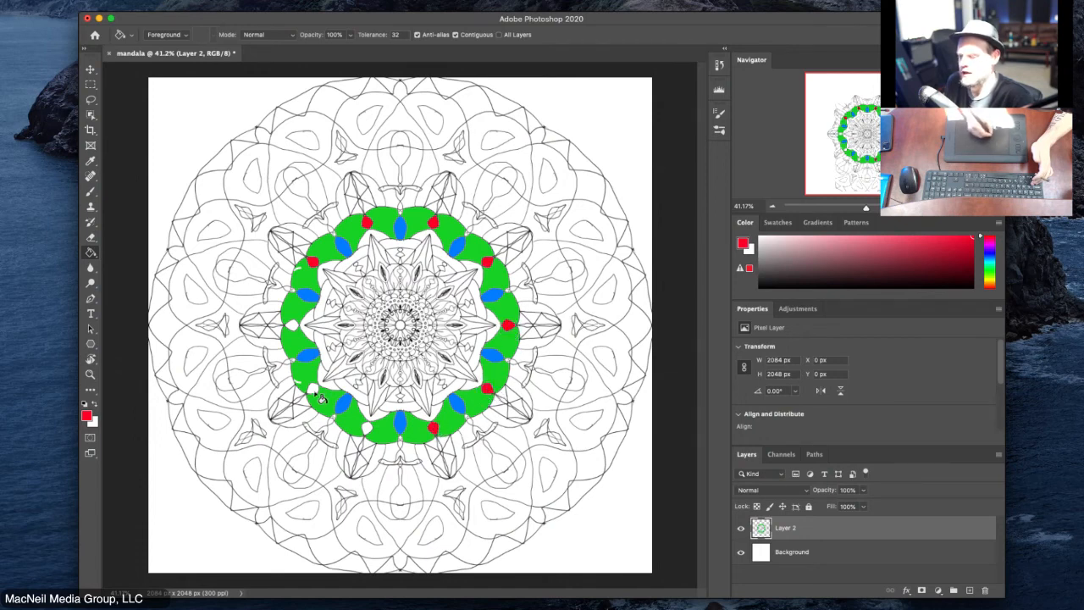
pyautogui.click(366, 429)
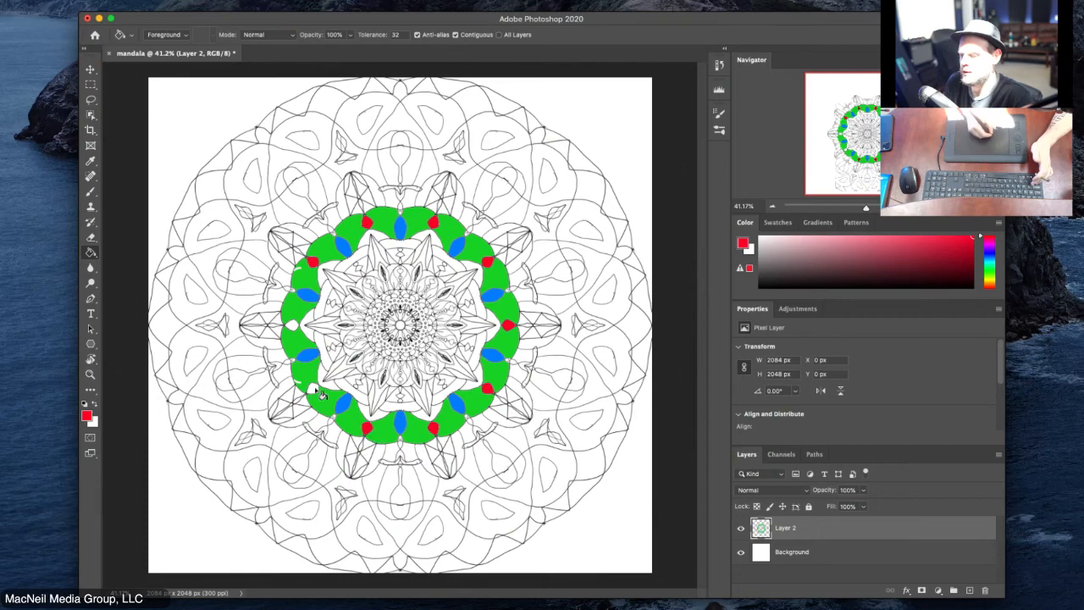
pyautogui.click(312, 388)
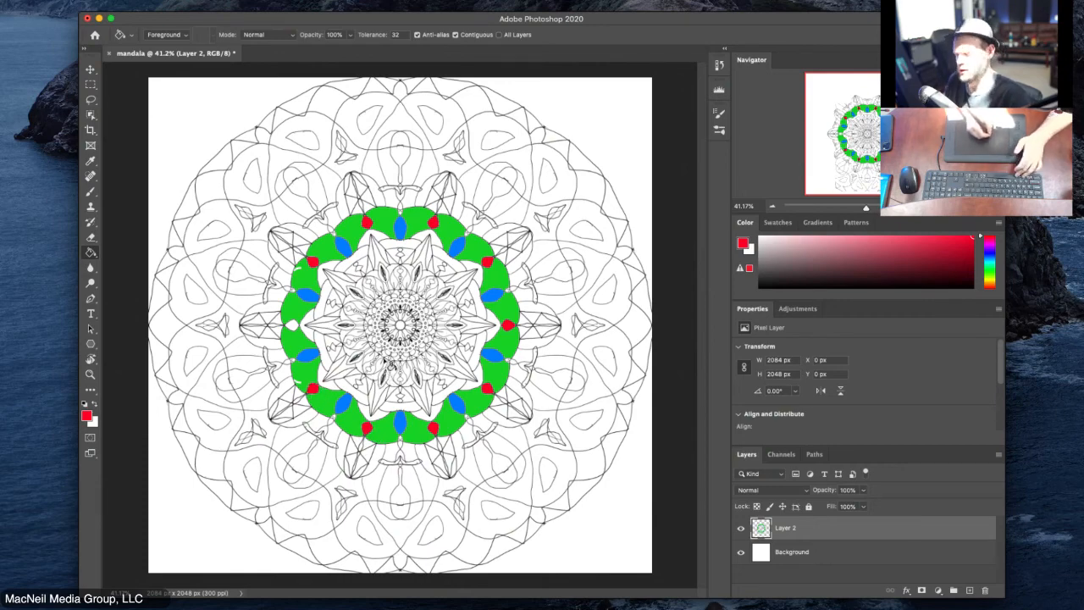
pyautogui.scroll(5, 364, 321)
pyautogui.scroll(5, 404, 307)
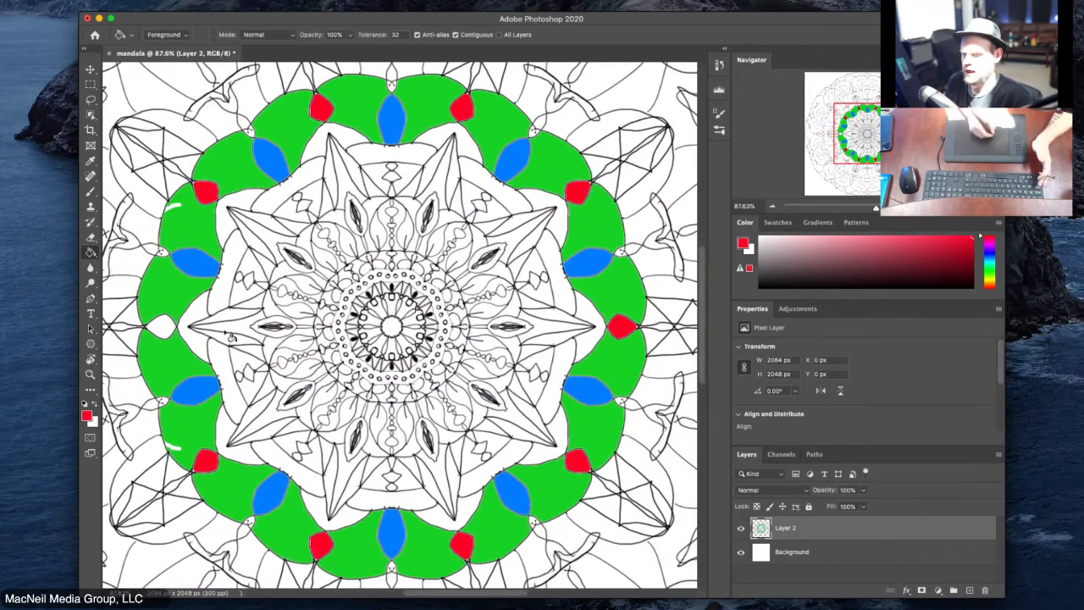
pyautogui.click(163, 325)
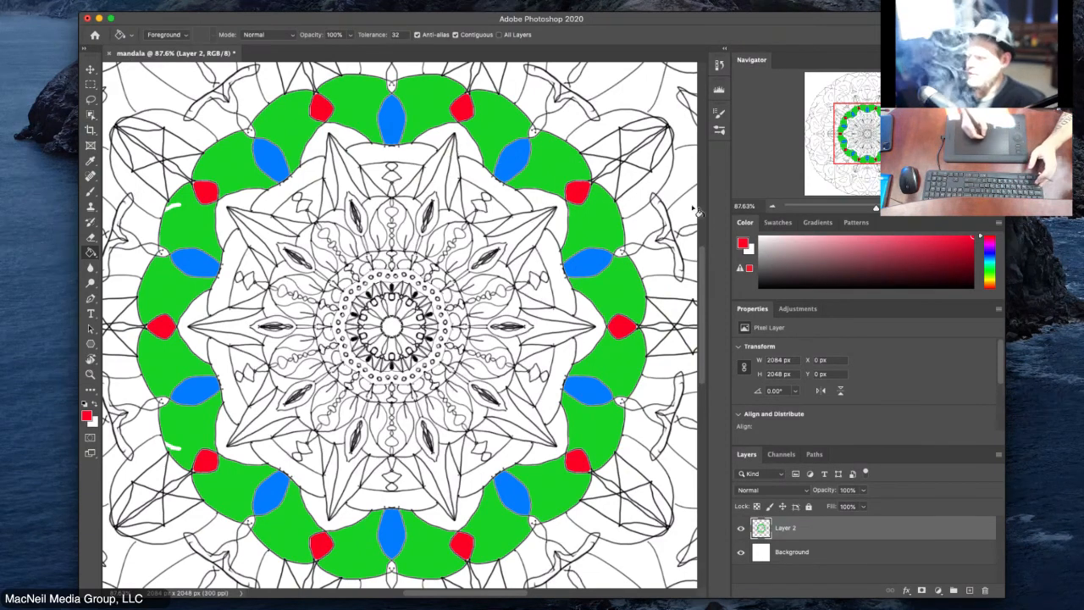
# Step: Fill the ten regions capping the central star's tips, just inside the green ring, with light cyan blue
pyautogui.click(988, 258)
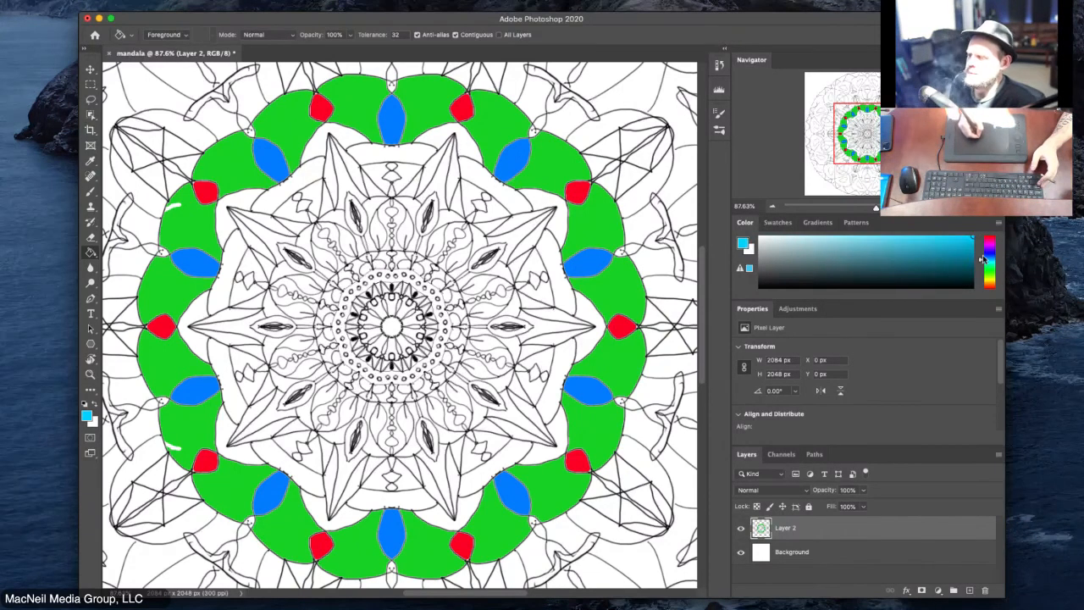
pyautogui.click(464, 148)
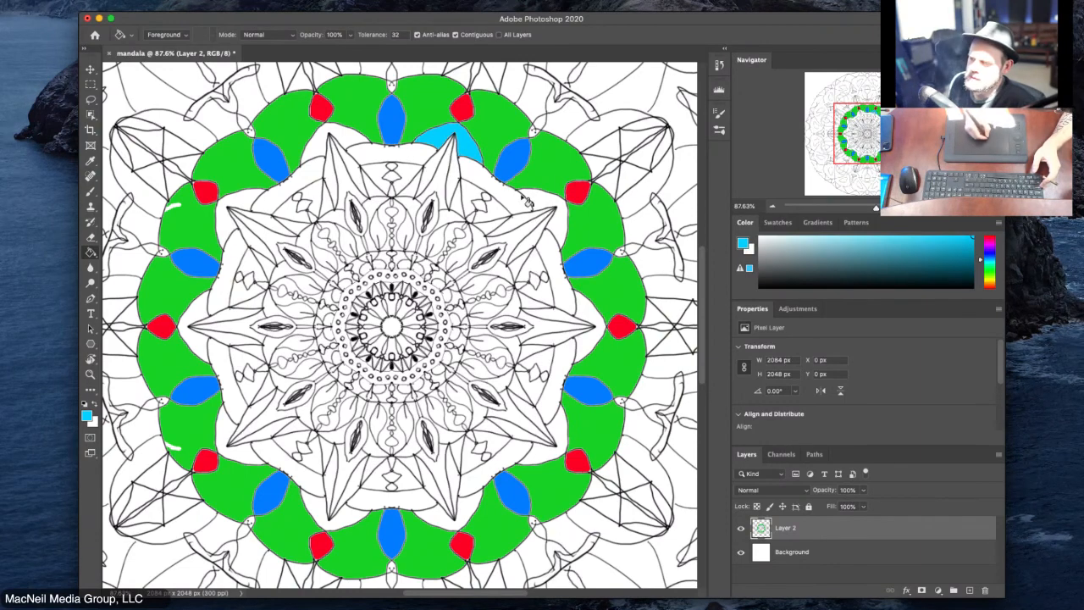
pyautogui.click(546, 212)
pyautogui.click(587, 311)
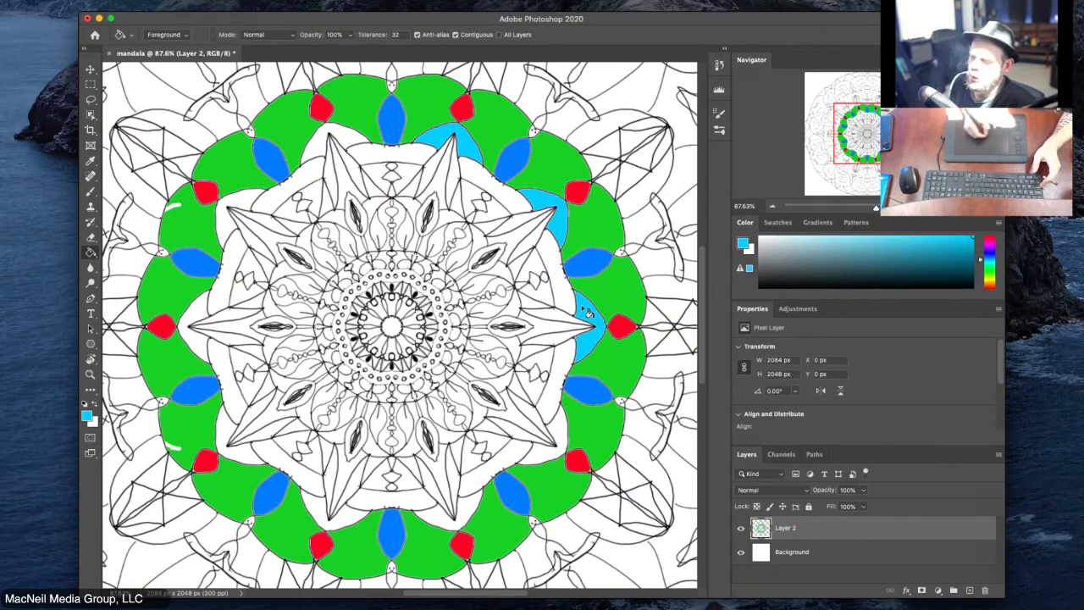
pyautogui.click(560, 436)
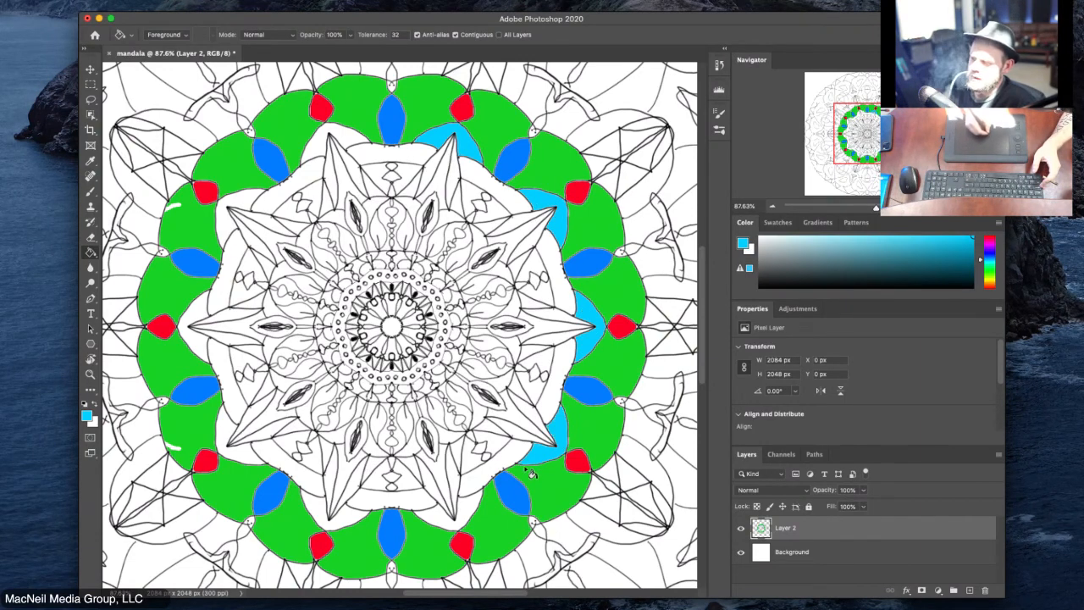
pyautogui.click(472, 501)
pyautogui.click(339, 518)
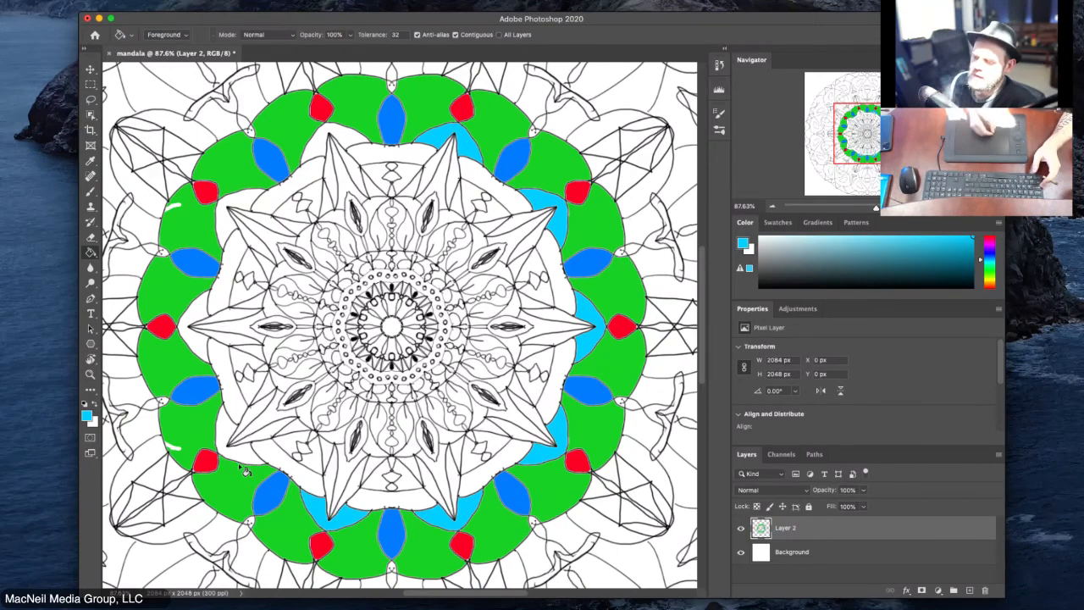
pyautogui.click(234, 415)
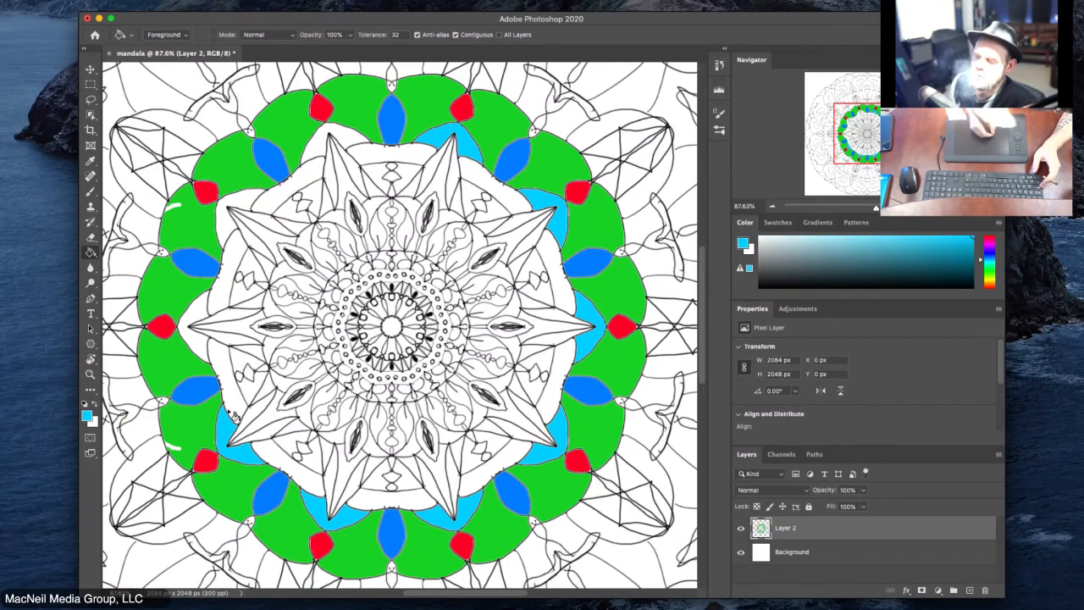
pyautogui.click(200, 347)
pyautogui.click(229, 222)
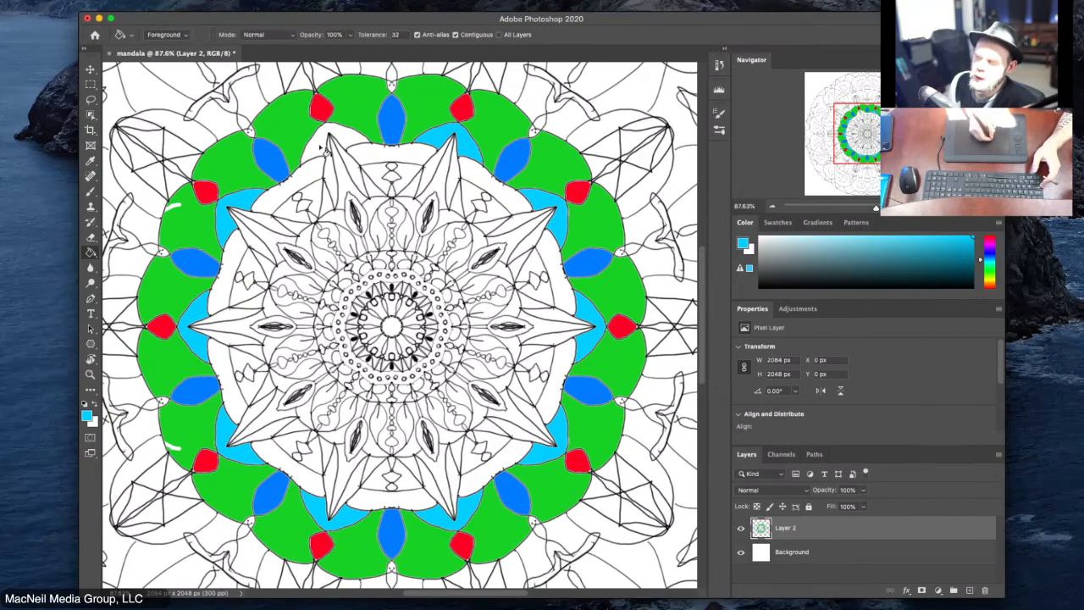
pyautogui.click(330, 144)
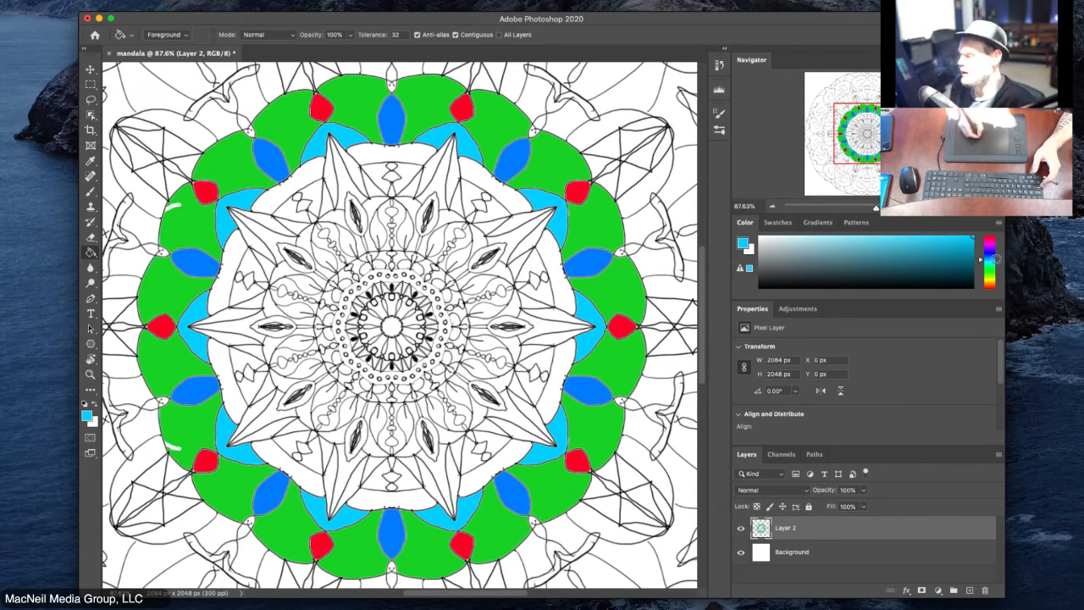
# Step: Fill the ten curved band segments running between the central star's points with magenta pink
pyautogui.moveTo(988, 259); pyautogui.dragTo(989, 241)
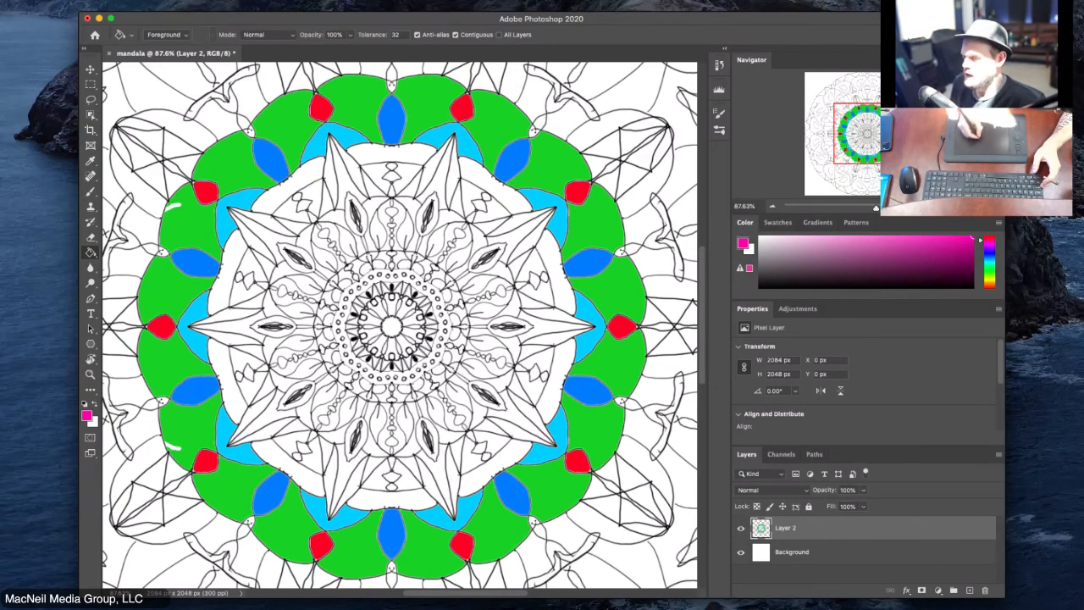
pyautogui.click(370, 151)
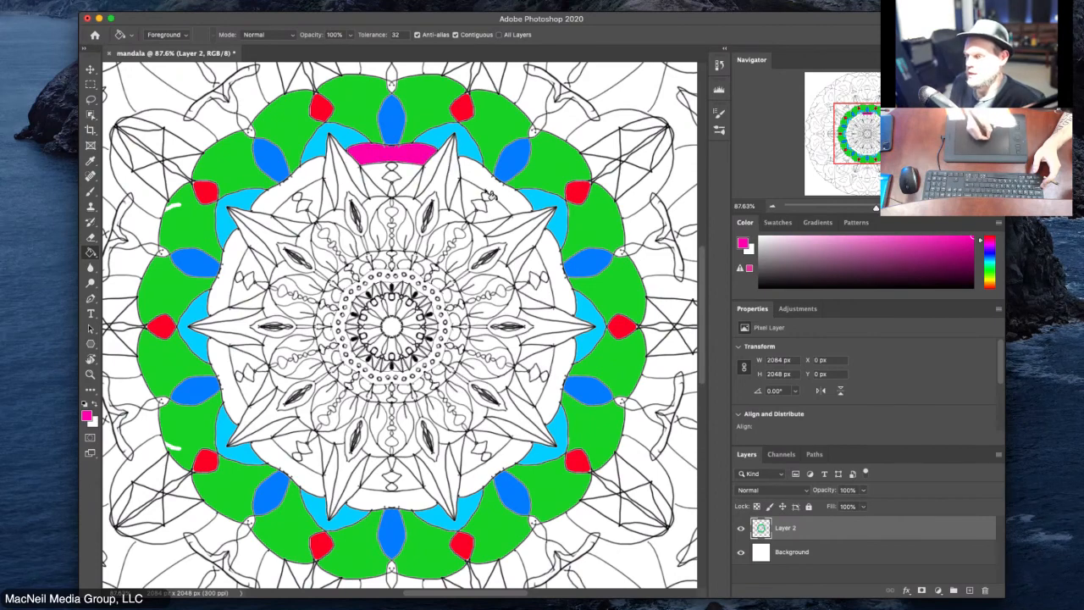
pyautogui.click(495, 179)
pyautogui.click(546, 246)
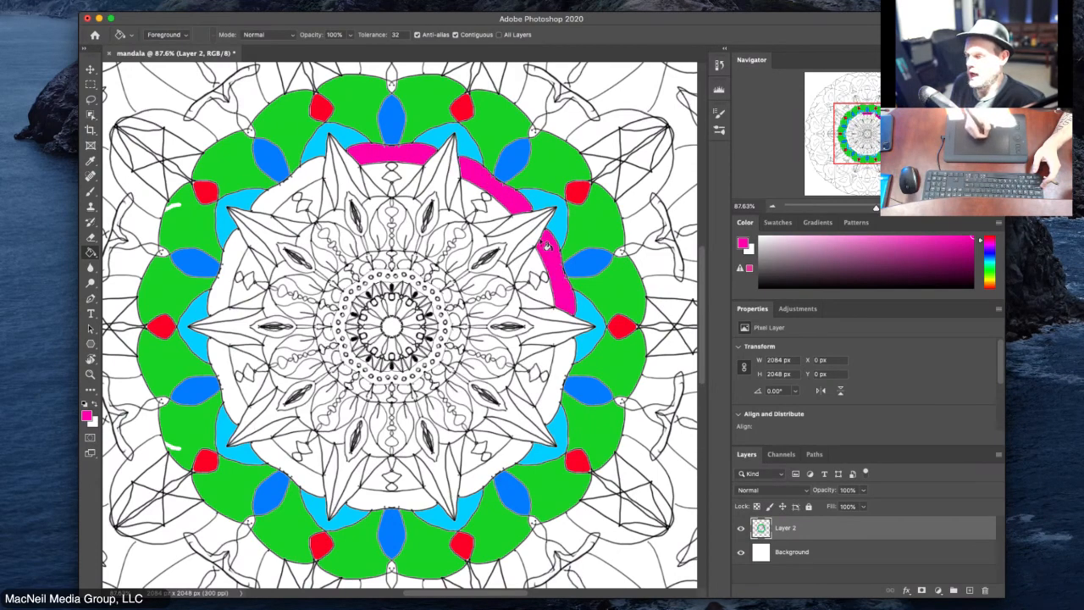
pyautogui.click(568, 381)
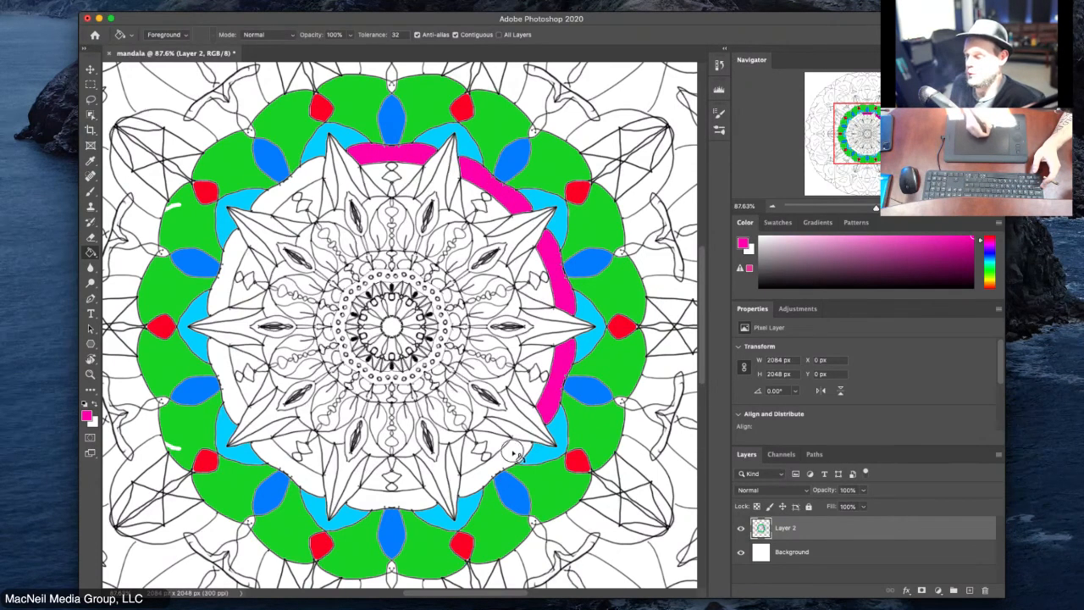
pyautogui.click(464, 480)
pyautogui.click(417, 506)
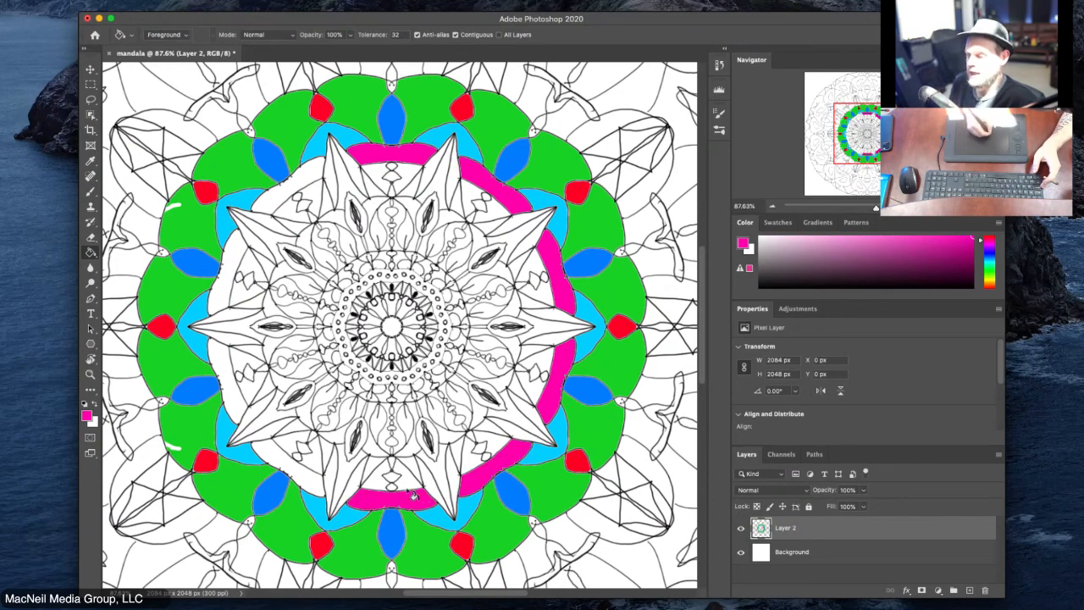
pyautogui.click(272, 457)
pyautogui.click(227, 390)
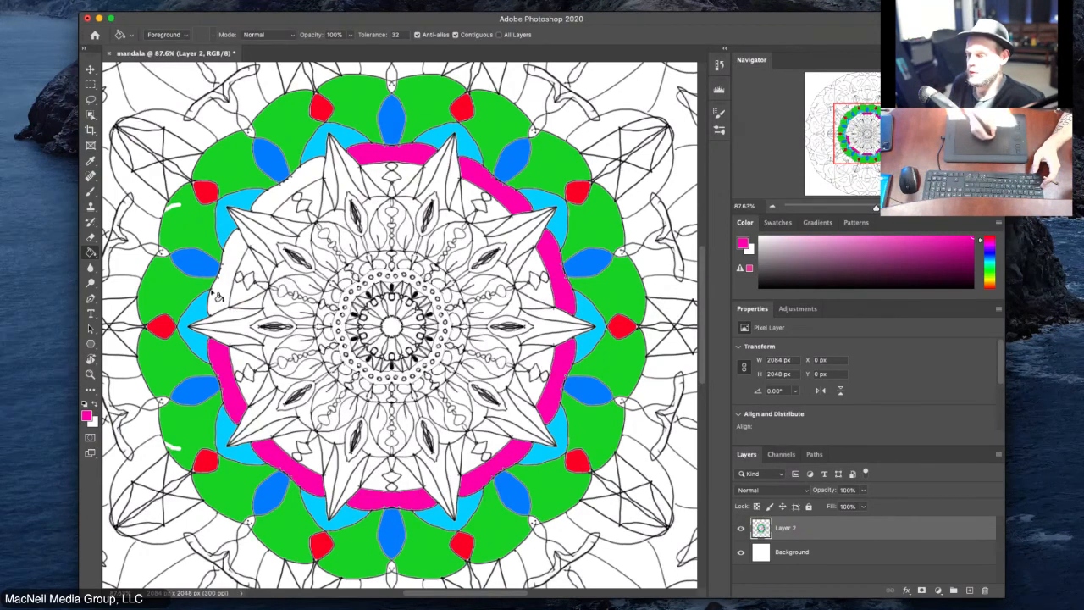
pyautogui.click(218, 289)
pyautogui.click(284, 198)
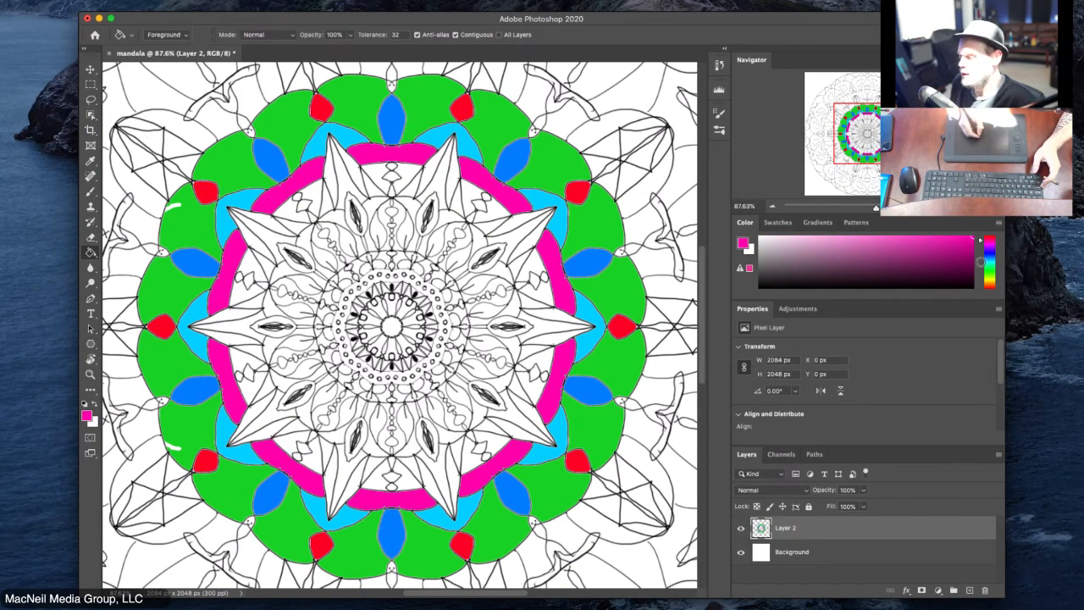
# Step: Fill the triangular areas between the star's points, inside the magenta band and around the small ornaments, with golden yellow
pyautogui.moveTo(989, 274); pyautogui.dragTo(998, 224)
pyautogui.click(958, 270)
pyautogui.click(988, 284)
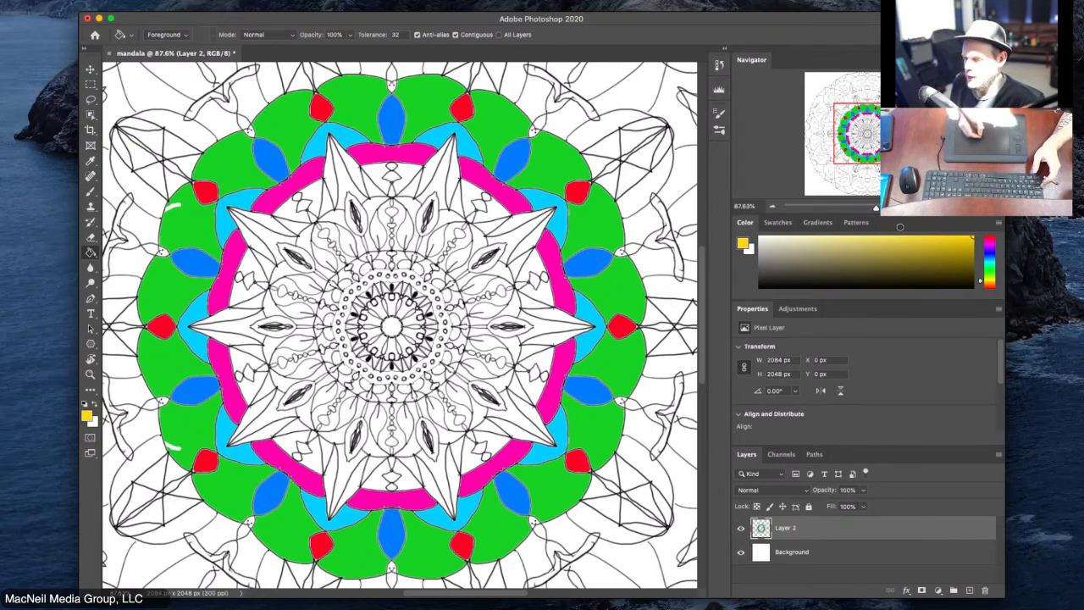
pyautogui.click(377, 176)
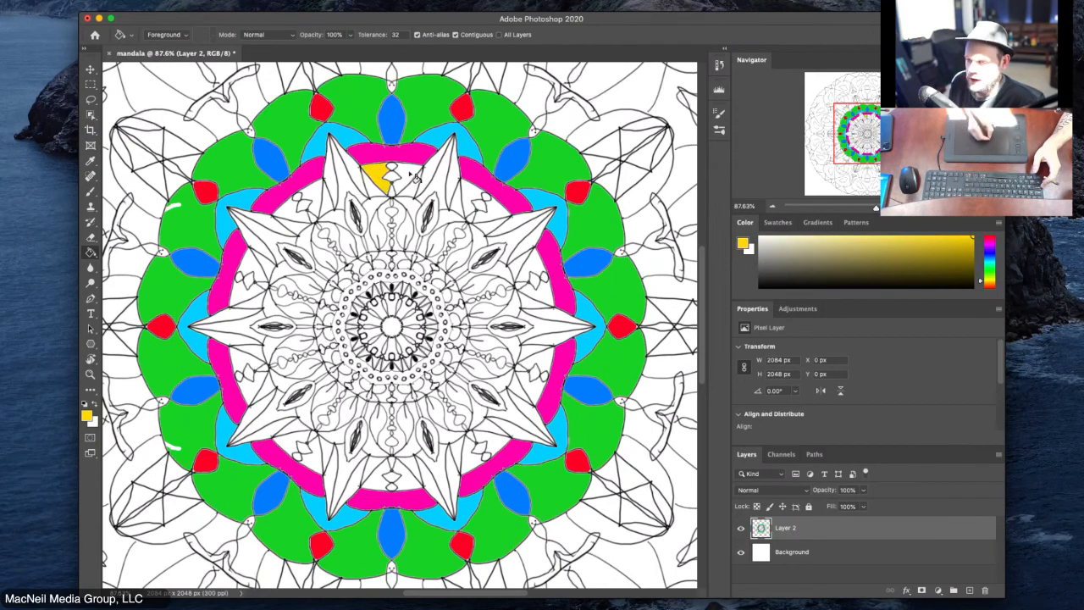
pyautogui.click(409, 171)
pyautogui.click(477, 200)
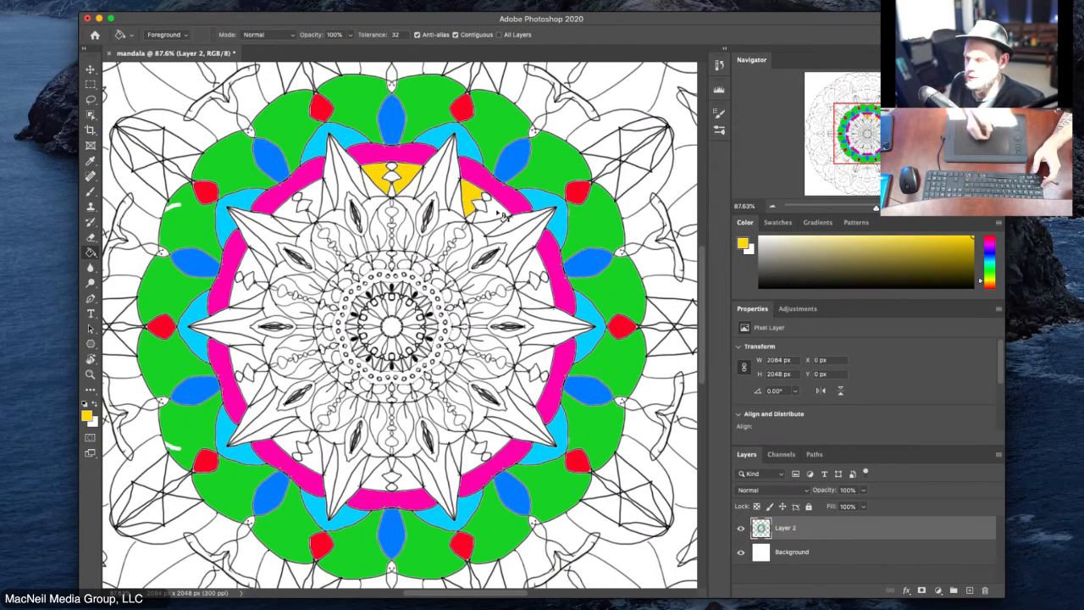
pyautogui.click(533, 269)
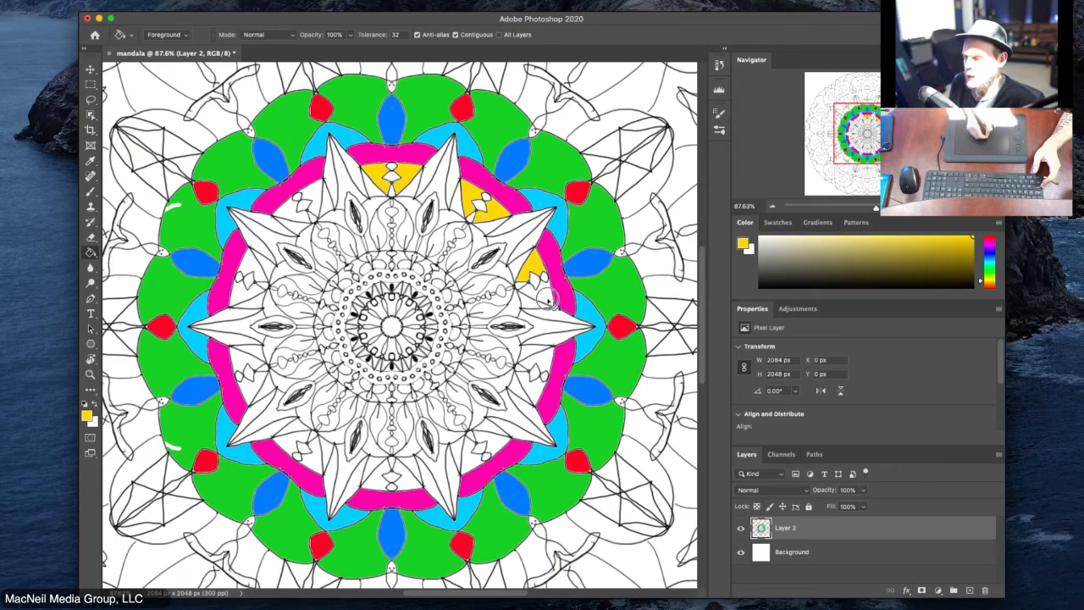
pyautogui.click(539, 361)
pyautogui.click(535, 391)
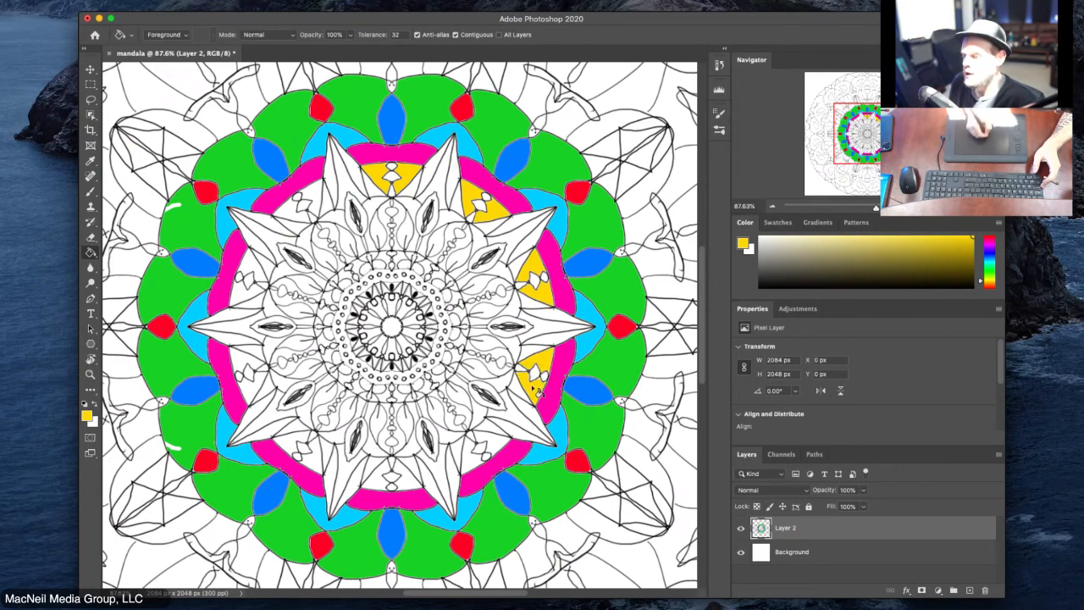
pyautogui.click(485, 446)
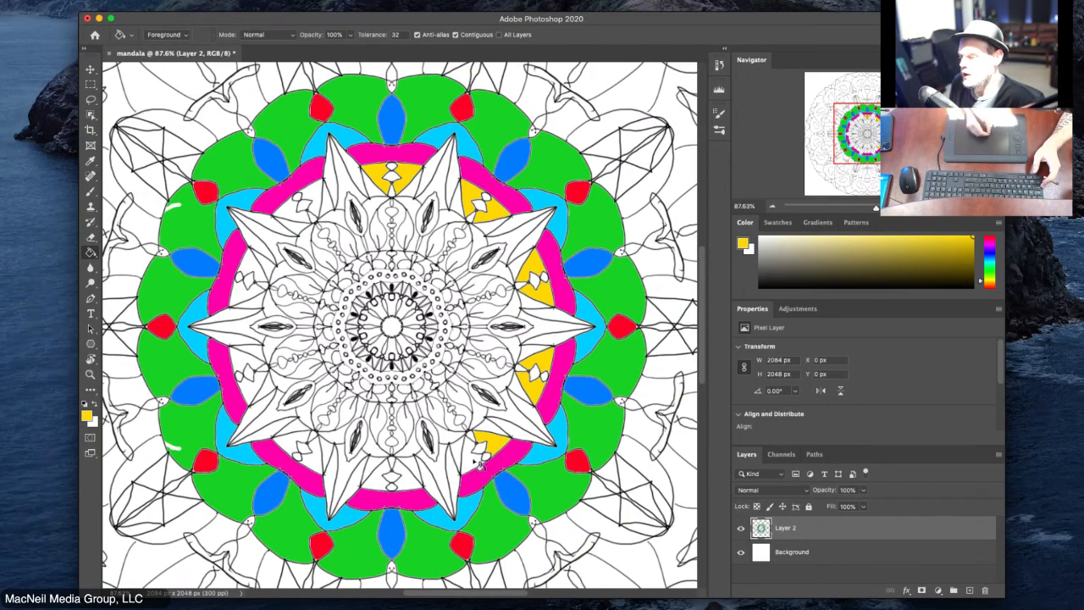
pyautogui.click(400, 488)
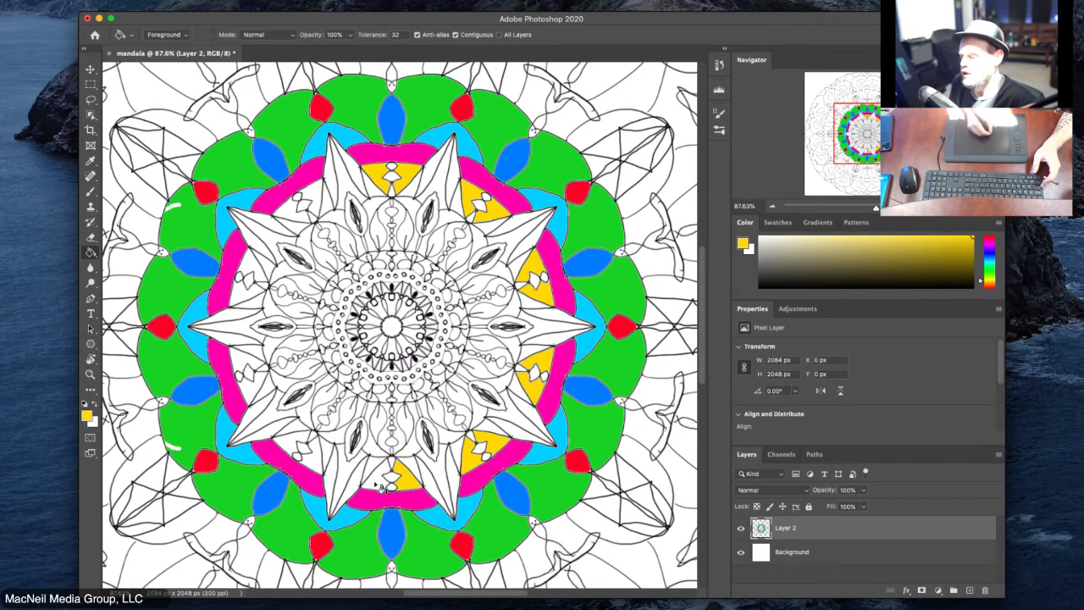
pyautogui.click(380, 482)
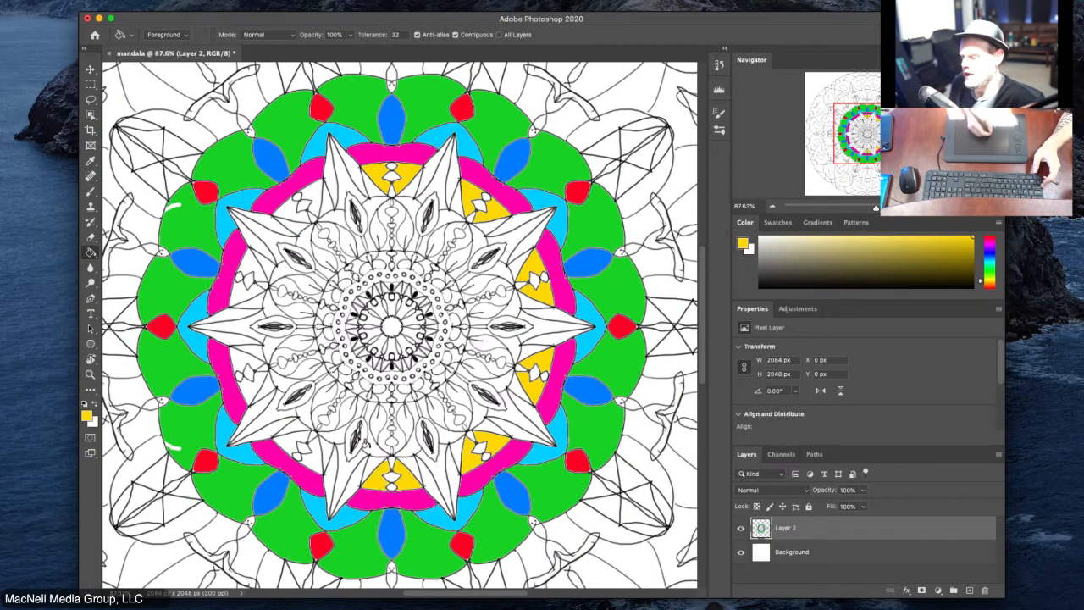
pyautogui.click(294, 447)
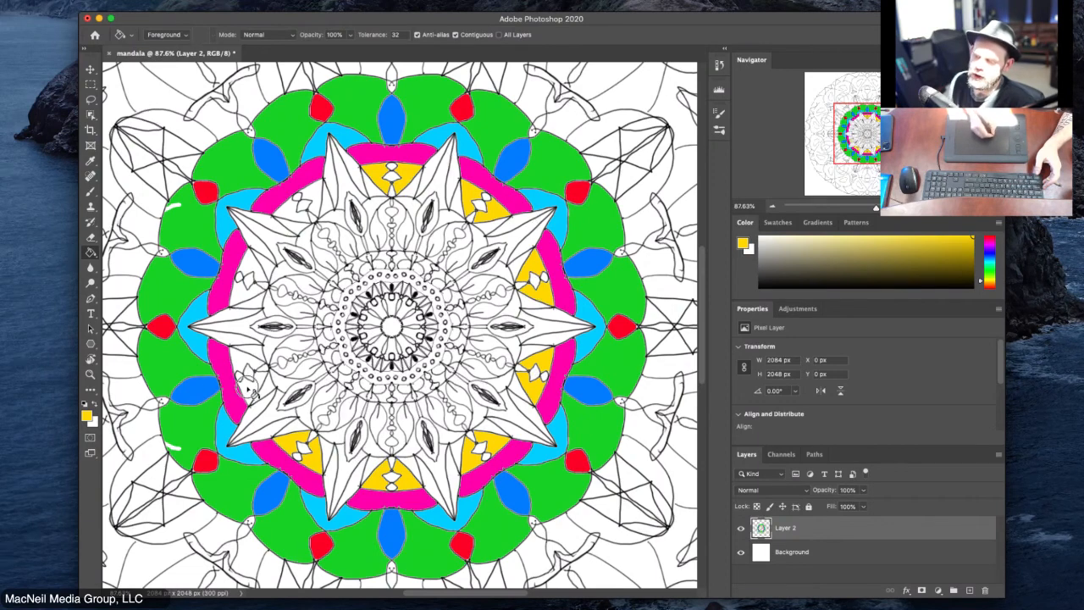
pyautogui.click(242, 362)
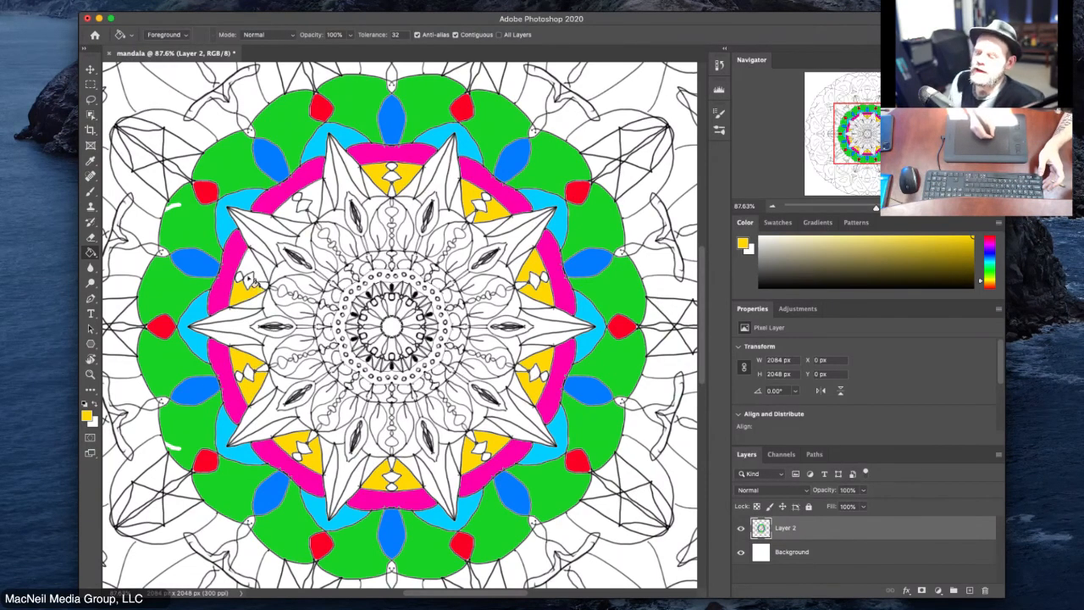
pyautogui.click(253, 267)
pyautogui.click(295, 208)
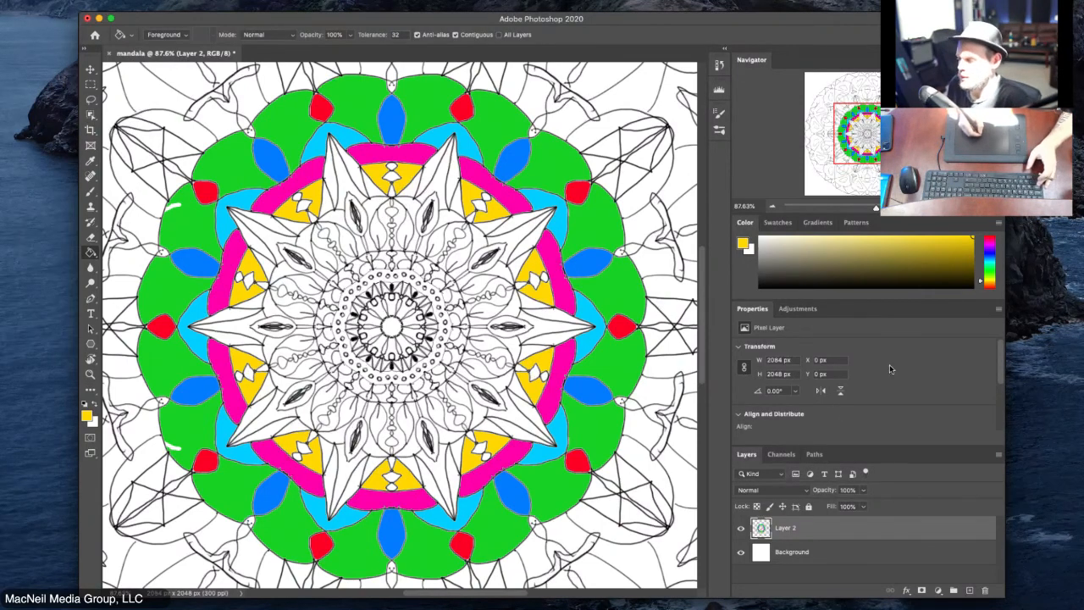
# Step: Fill the two long outer facets of each of the central star's ten points with deep blue
pyautogui.click(989, 252)
pyautogui.click(945, 256)
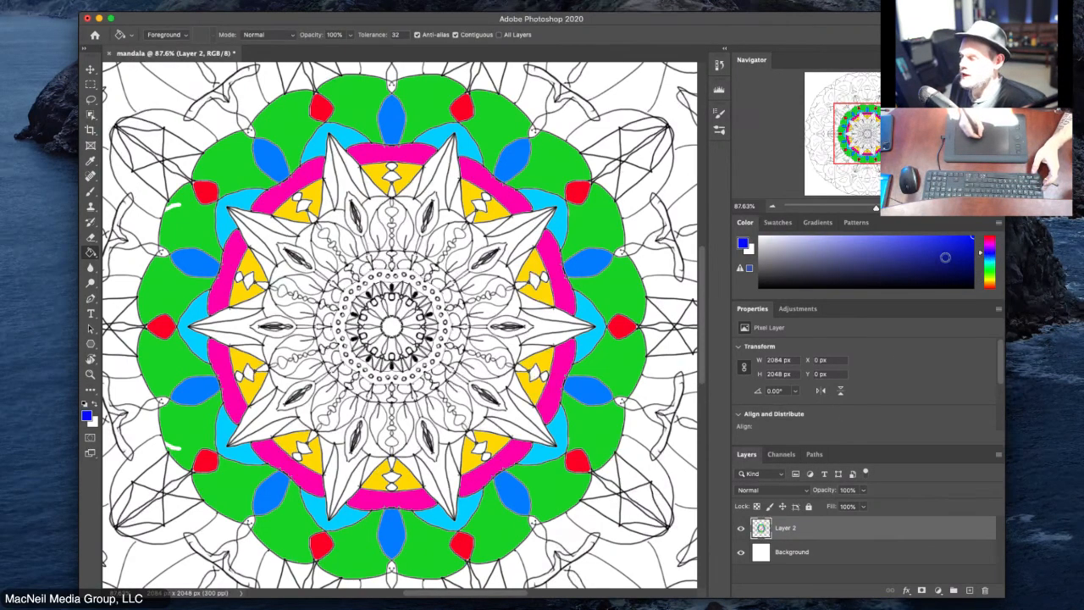
pyautogui.moveTo(944, 257); pyautogui.dragTo(974, 224)
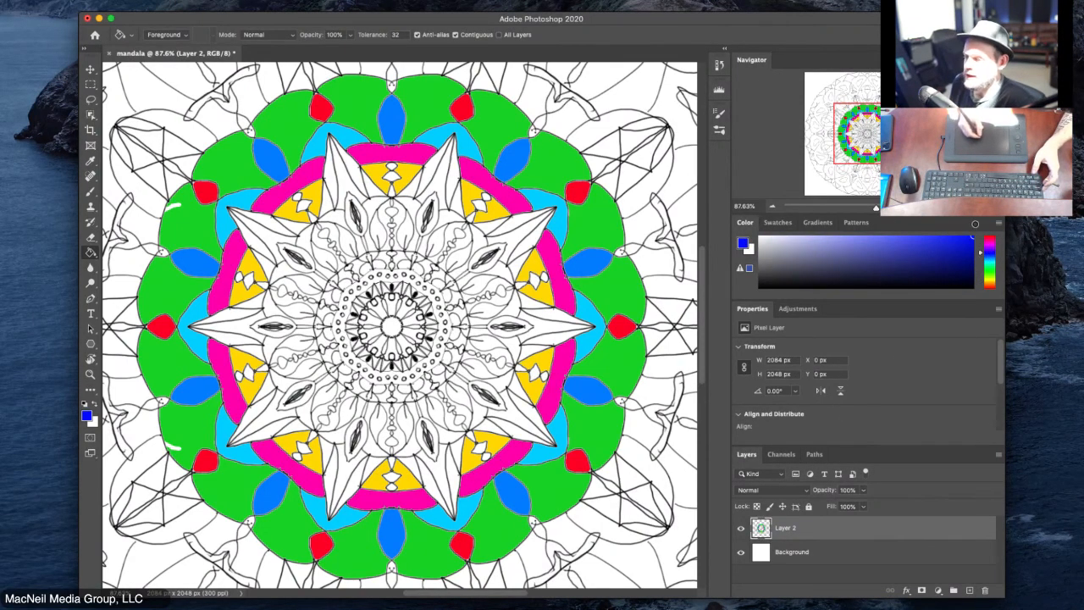
pyautogui.click(444, 179)
pyautogui.click(454, 179)
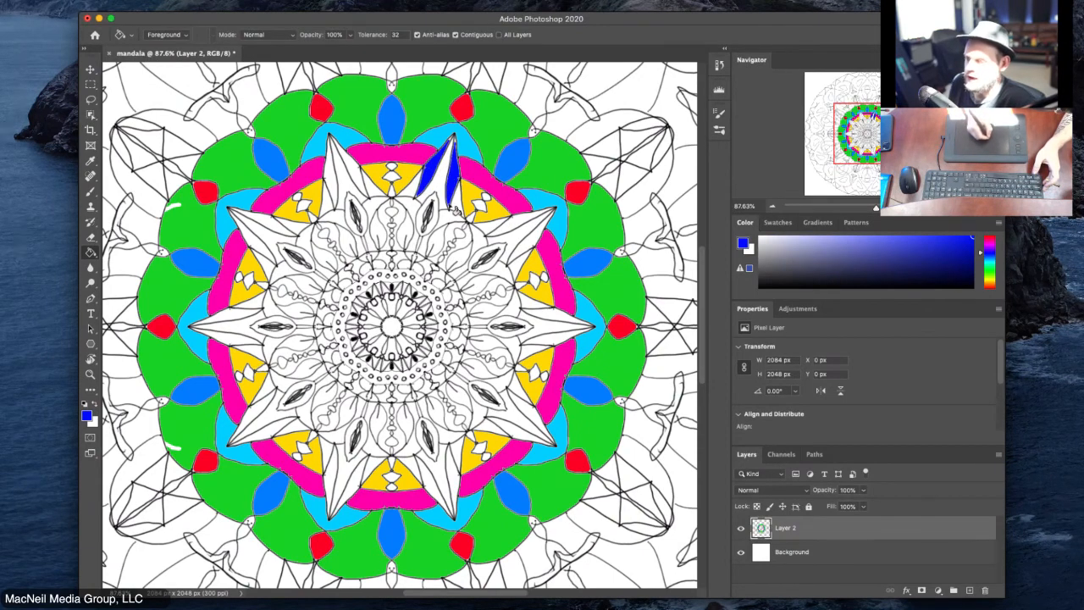
pyautogui.click(519, 237)
pyautogui.click(531, 245)
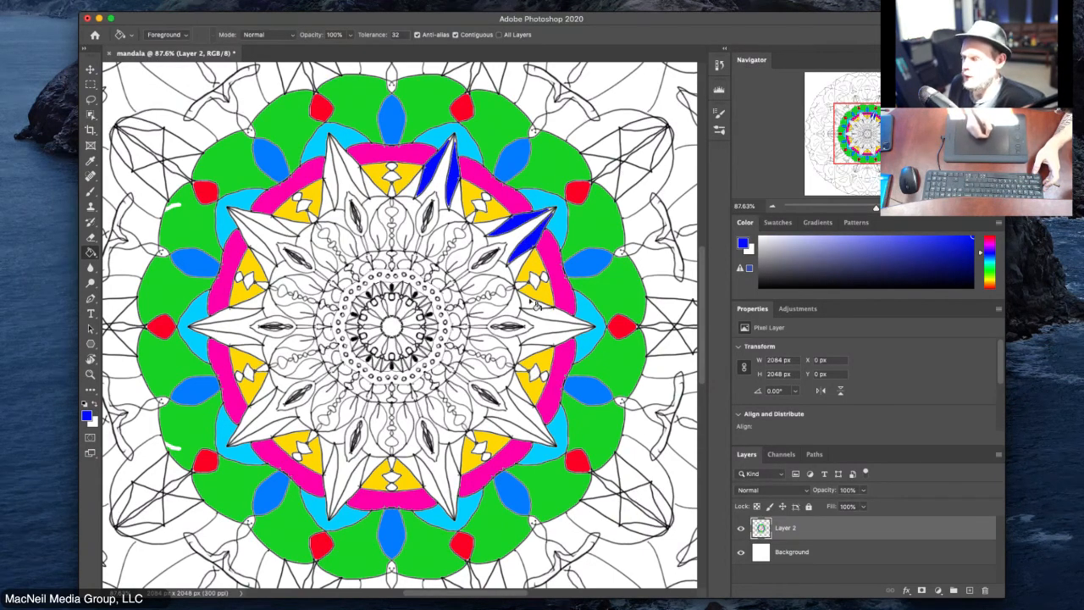
pyautogui.click(556, 325)
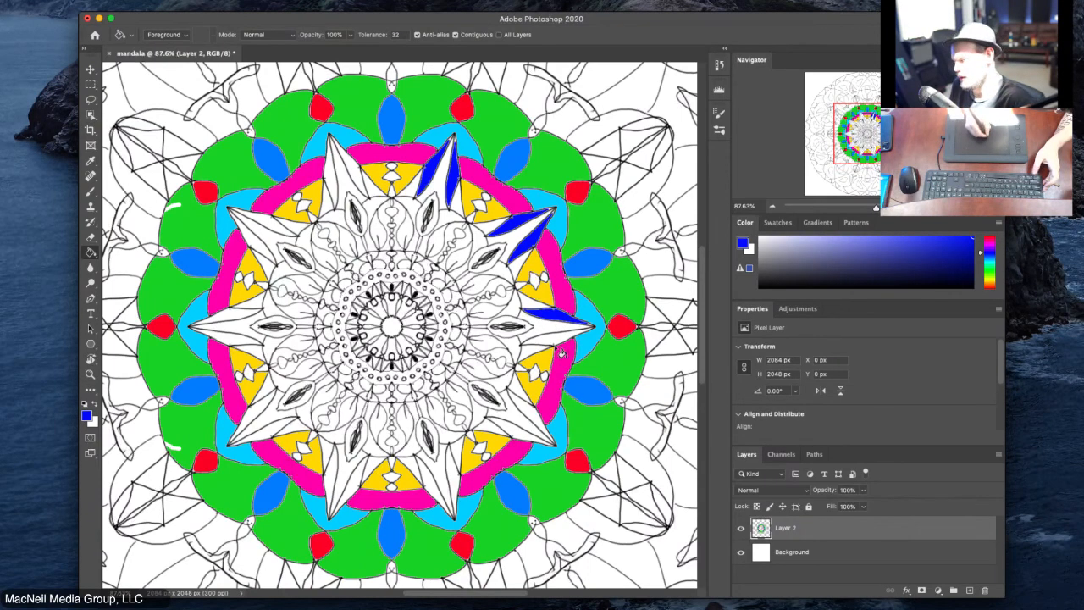
pyautogui.click(558, 344)
pyautogui.click(527, 413)
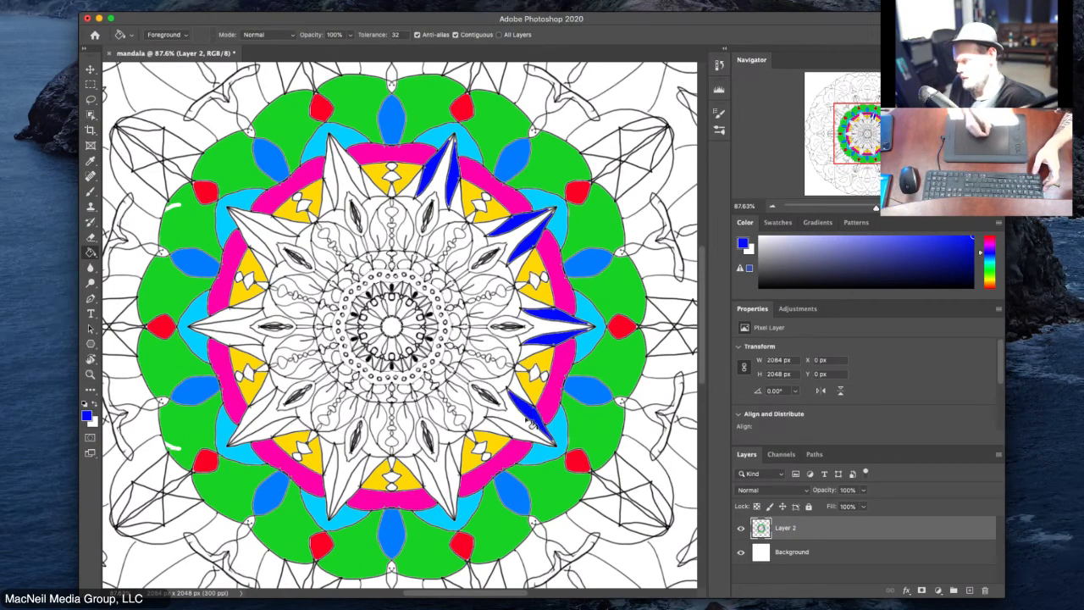
pyautogui.click(513, 433)
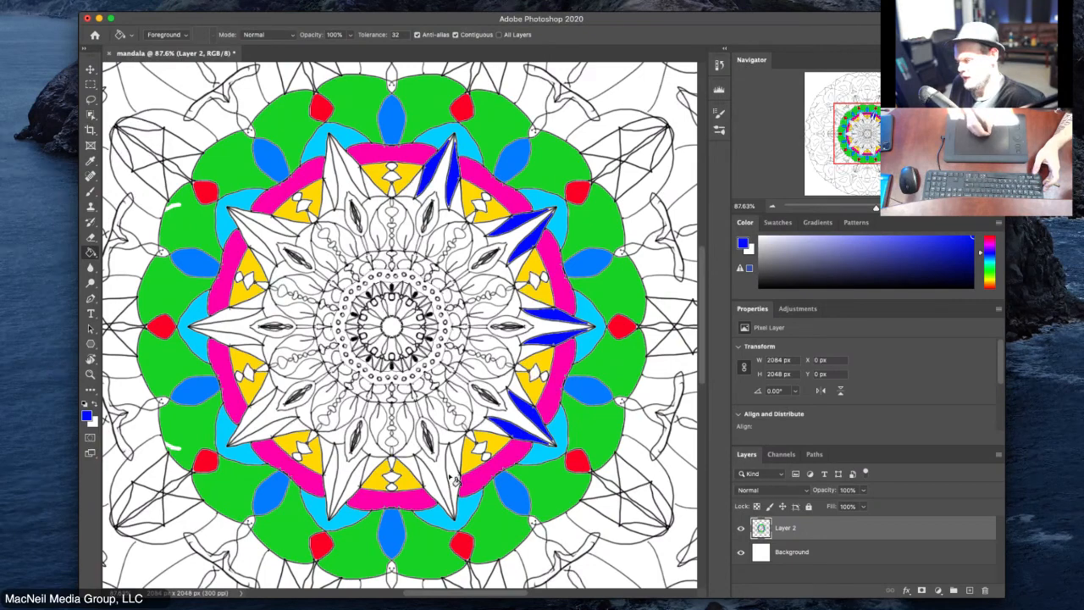
pyautogui.click(455, 479)
pyautogui.click(434, 489)
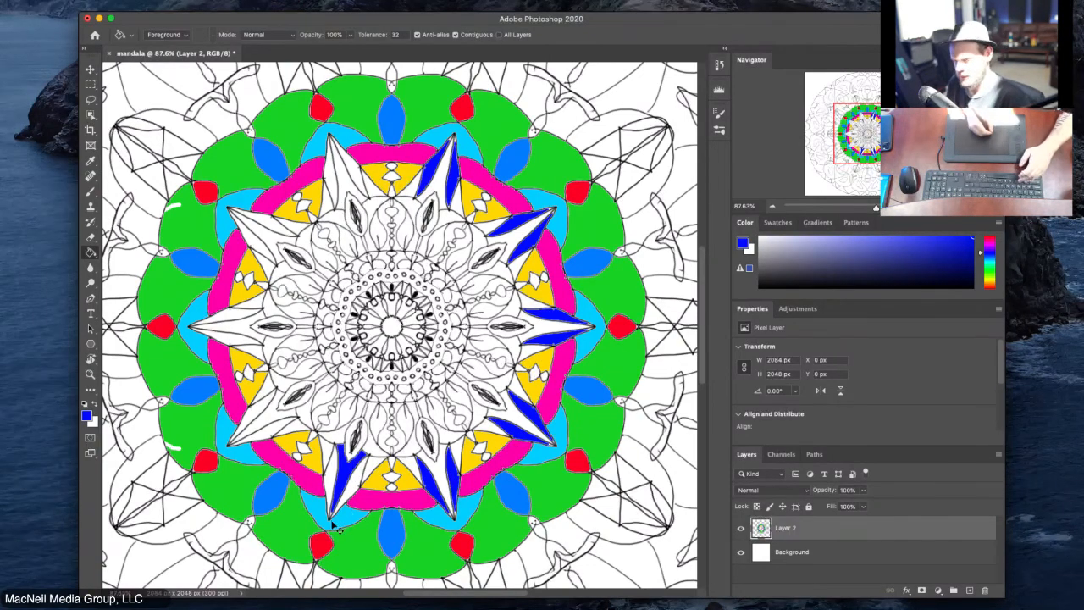
pyautogui.click(350, 484)
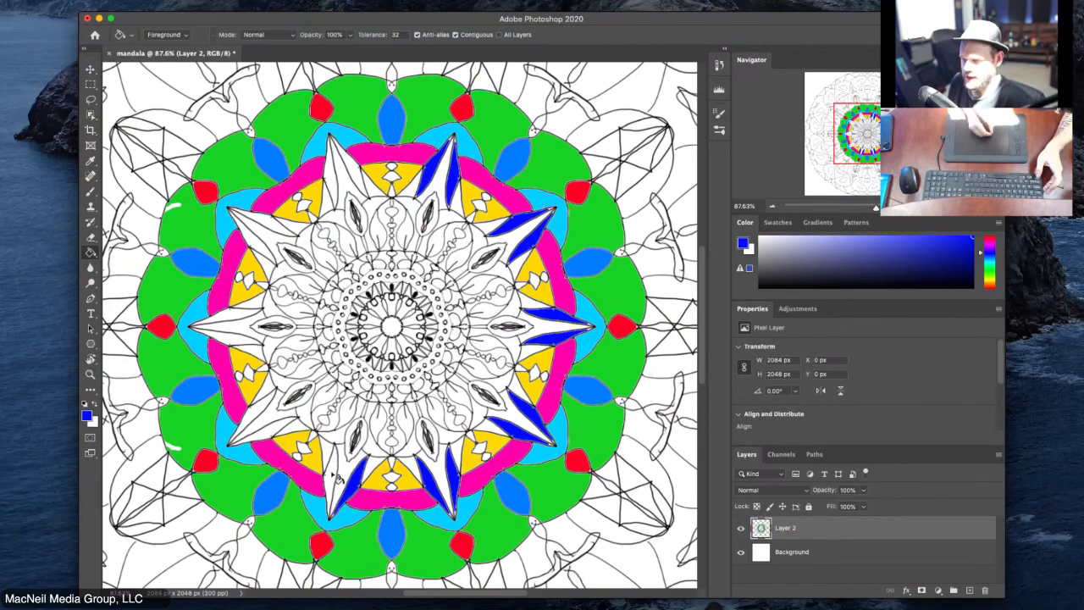
pyautogui.click(336, 481)
pyautogui.click(268, 432)
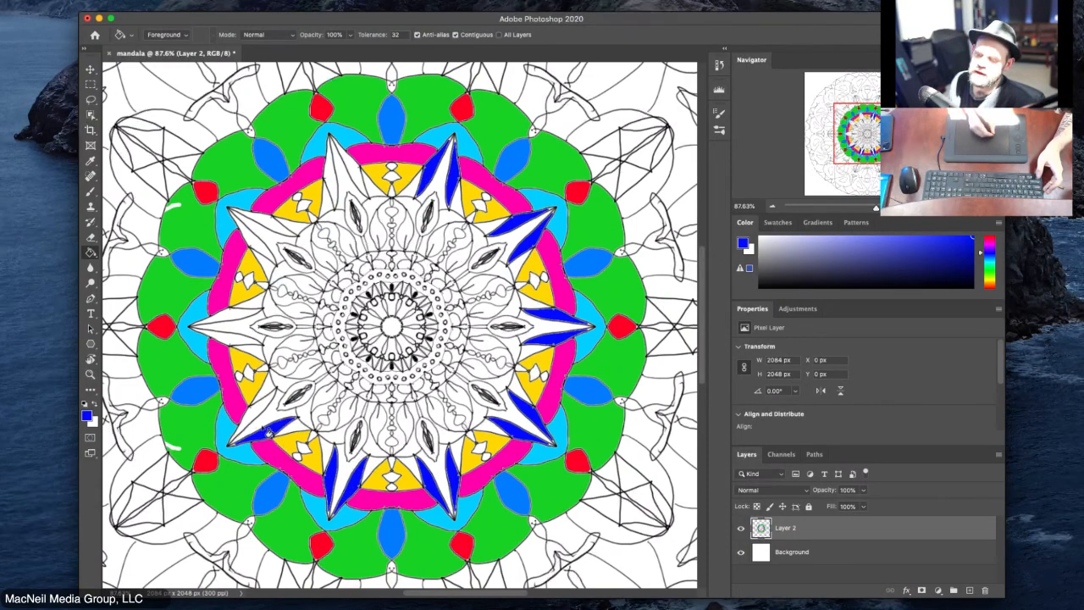
pyautogui.click(261, 413)
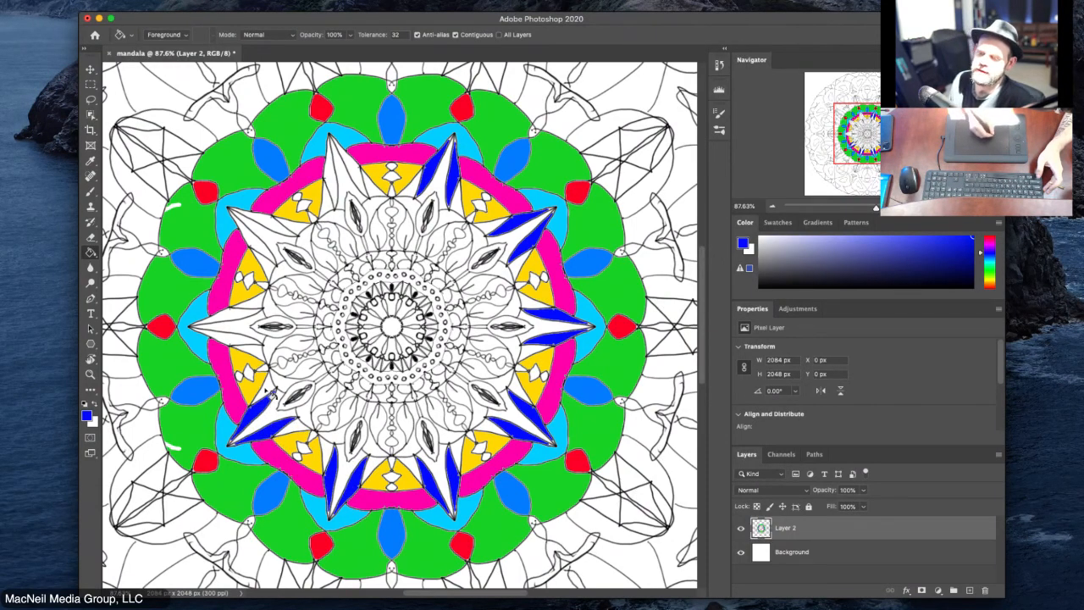
pyautogui.click(232, 338)
pyautogui.click(235, 318)
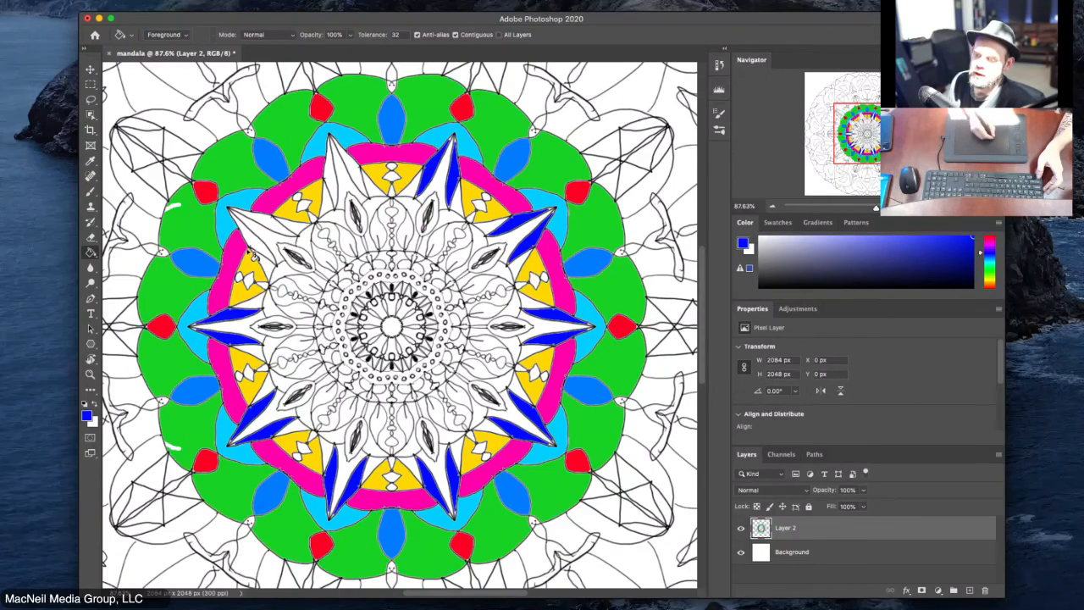
pyautogui.click(252, 237)
pyautogui.click(271, 223)
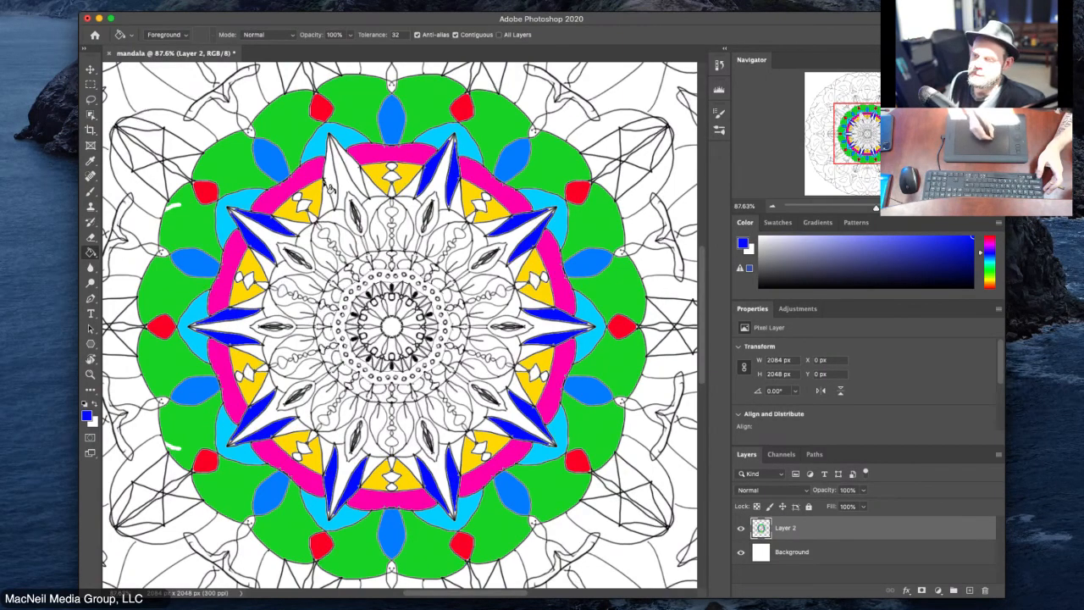
pyautogui.click(328, 173)
pyautogui.click(356, 172)
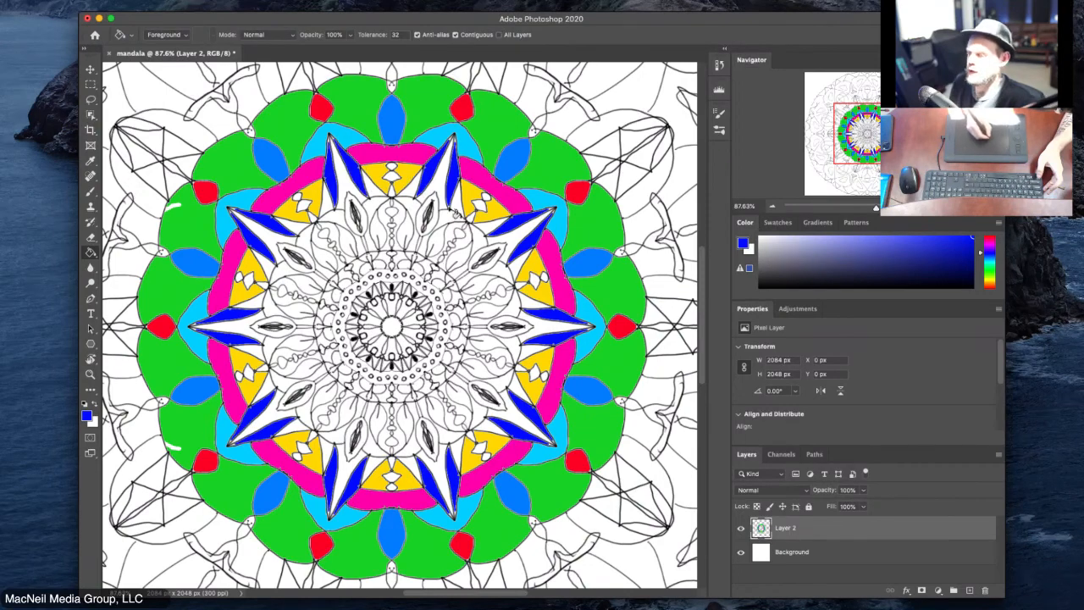
# Step: Fill the forked middle section of each of the central star's ten points, between the deep blue facets, with crimson pink
pyautogui.moveTo(998, 271); pyautogui.dragTo(992, 239)
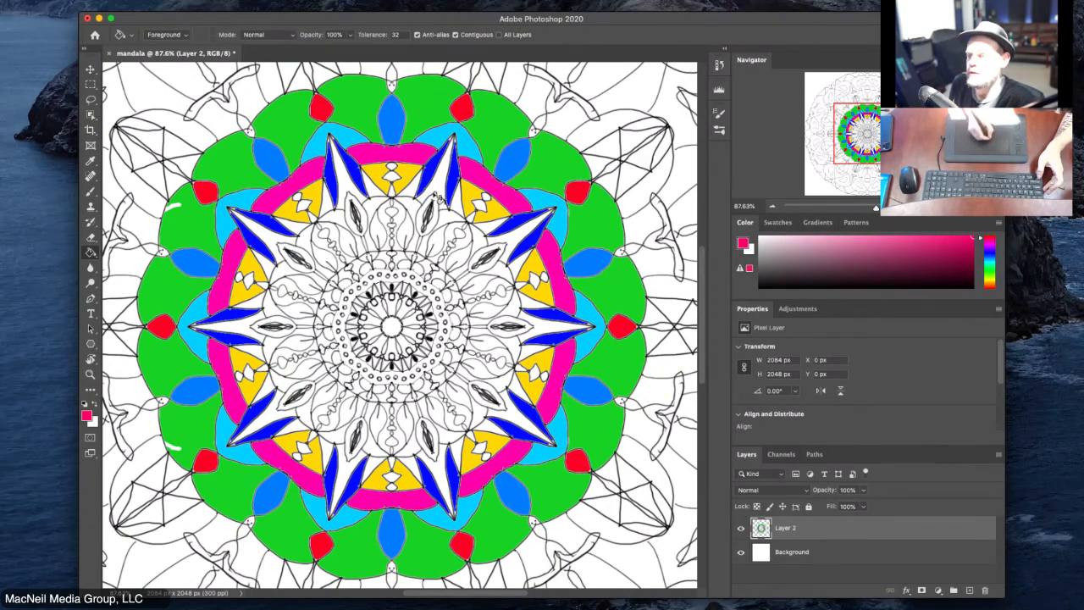
pyautogui.click(442, 188)
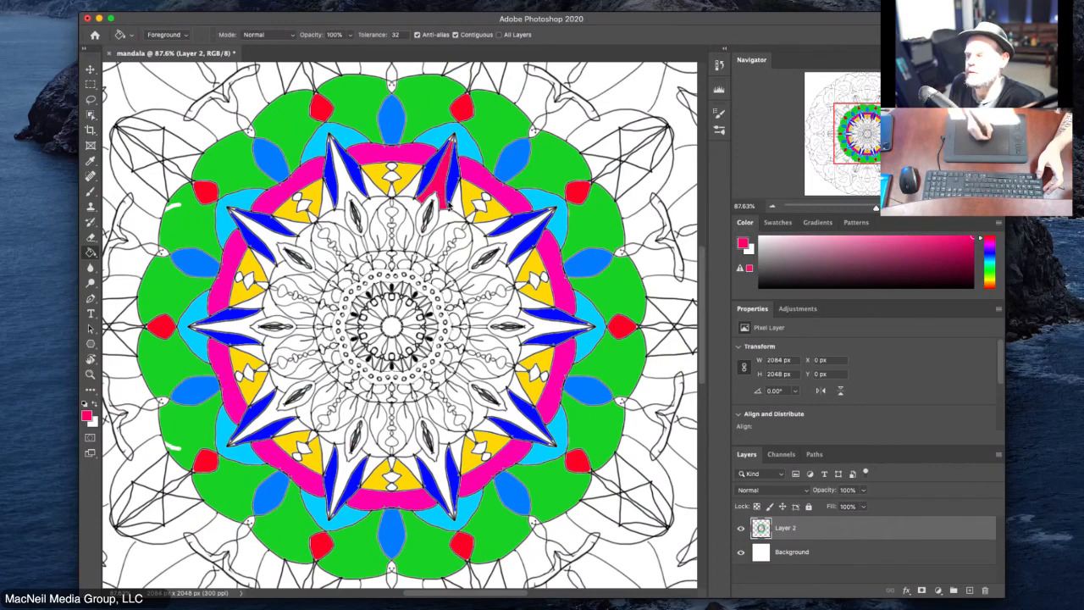
pyautogui.click(513, 247)
pyautogui.click(536, 332)
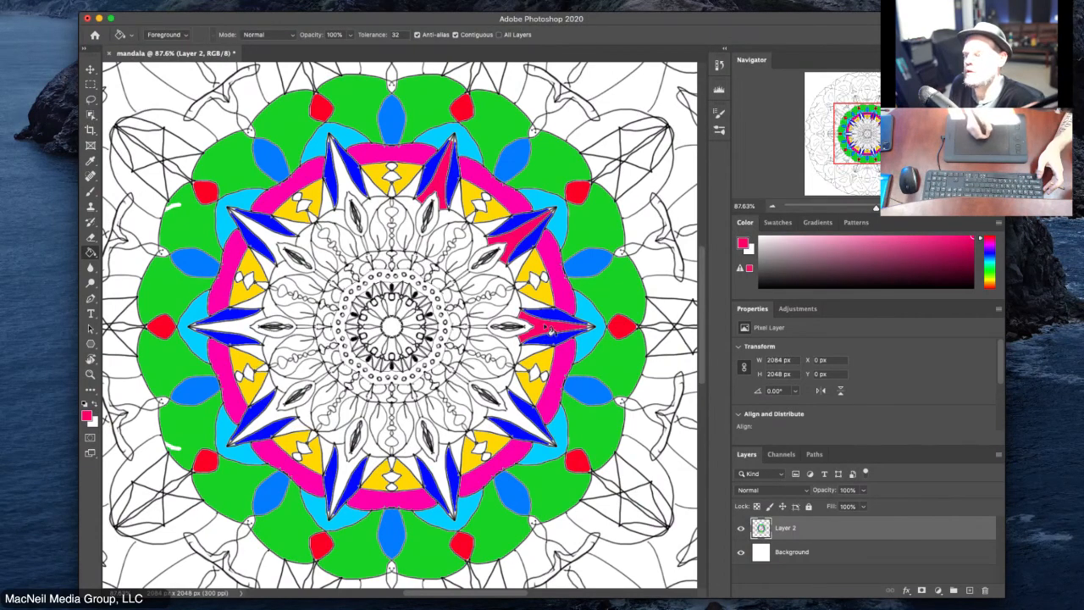
pyautogui.click(523, 426)
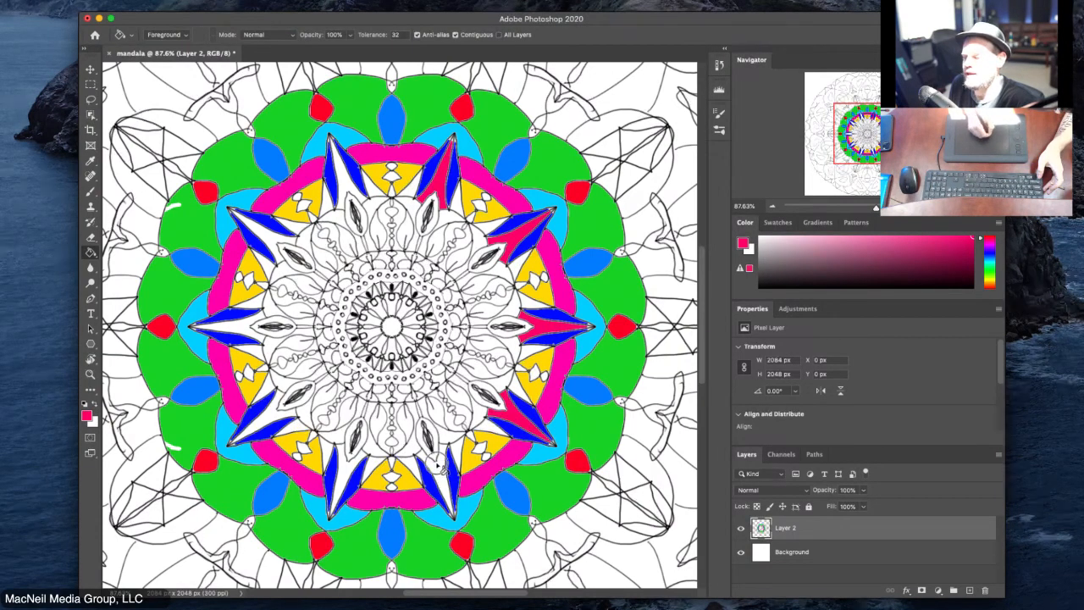
pyautogui.click(439, 474)
pyautogui.click(347, 481)
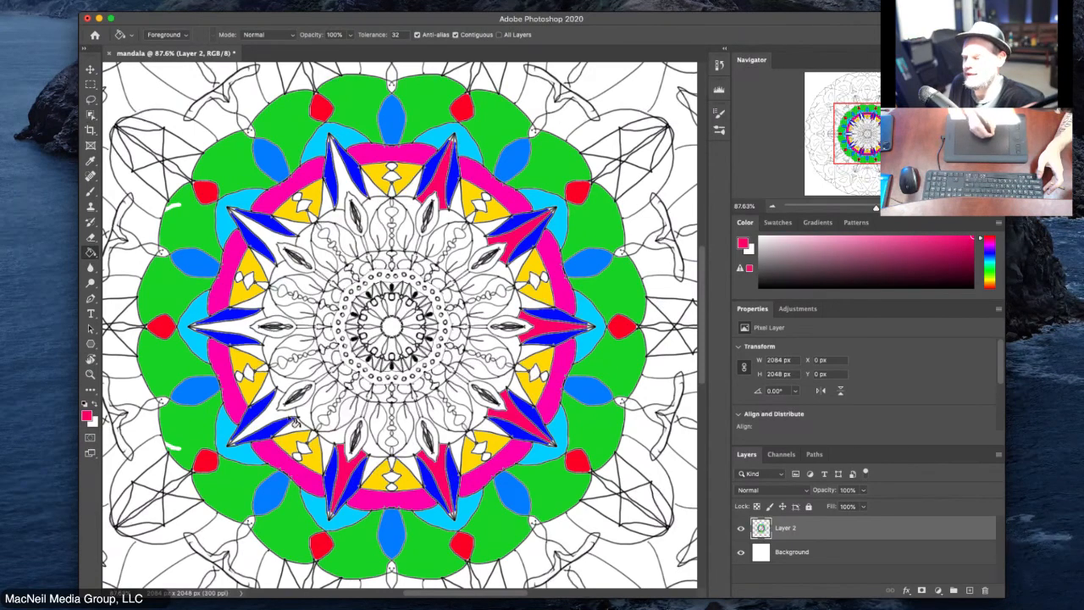
pyautogui.click(284, 418)
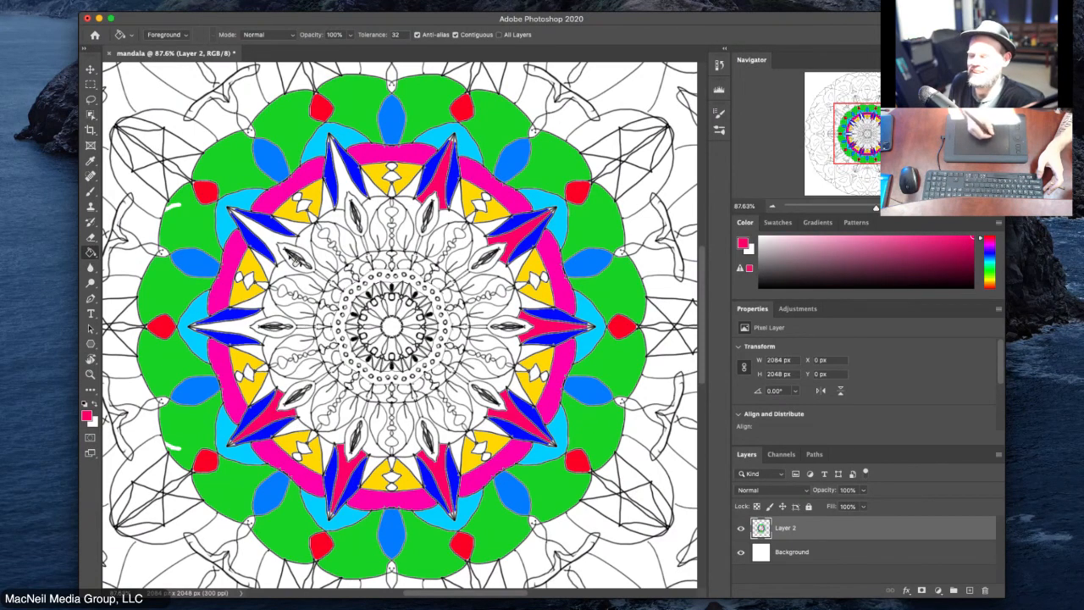
pyautogui.click(227, 321)
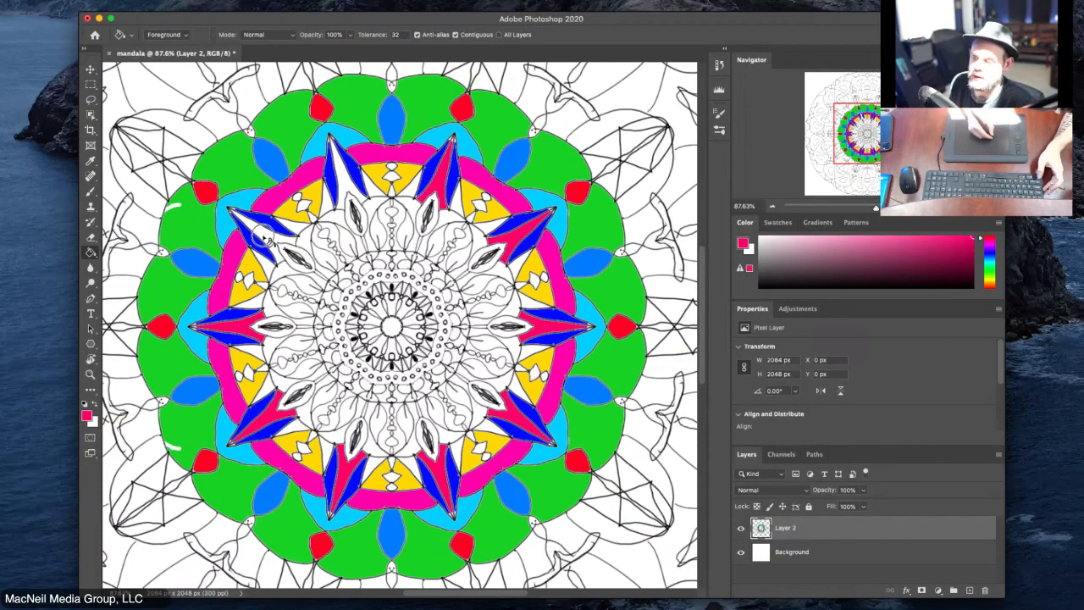
pyautogui.click(262, 238)
pyautogui.click(345, 180)
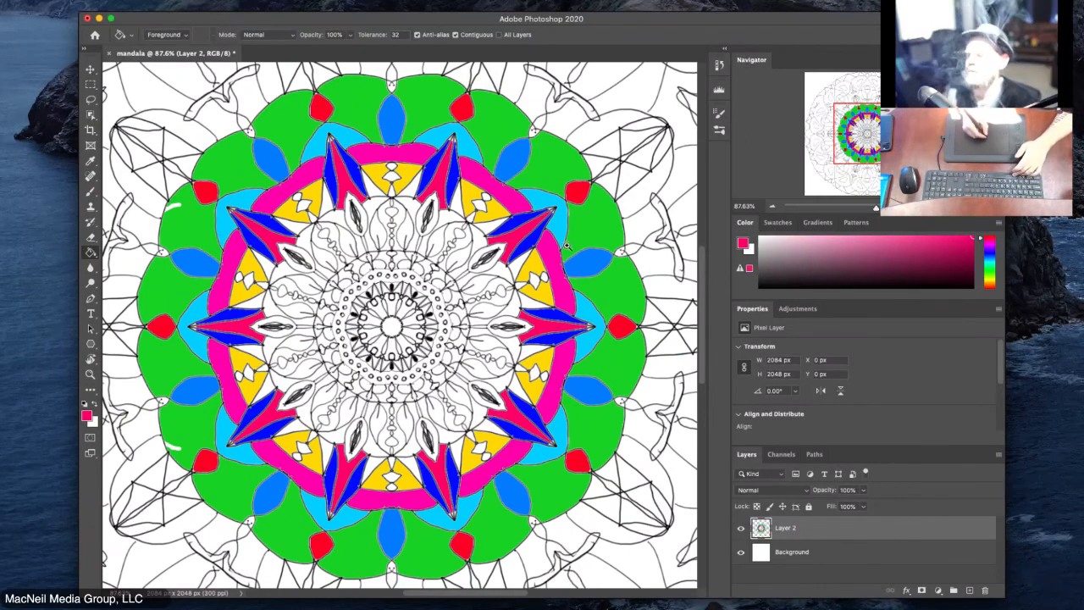
# Step: Try filling the Background layer with black, and undo the fill
pyautogui.moveTo(568, 245); pyautogui.dragTo(553, 282)
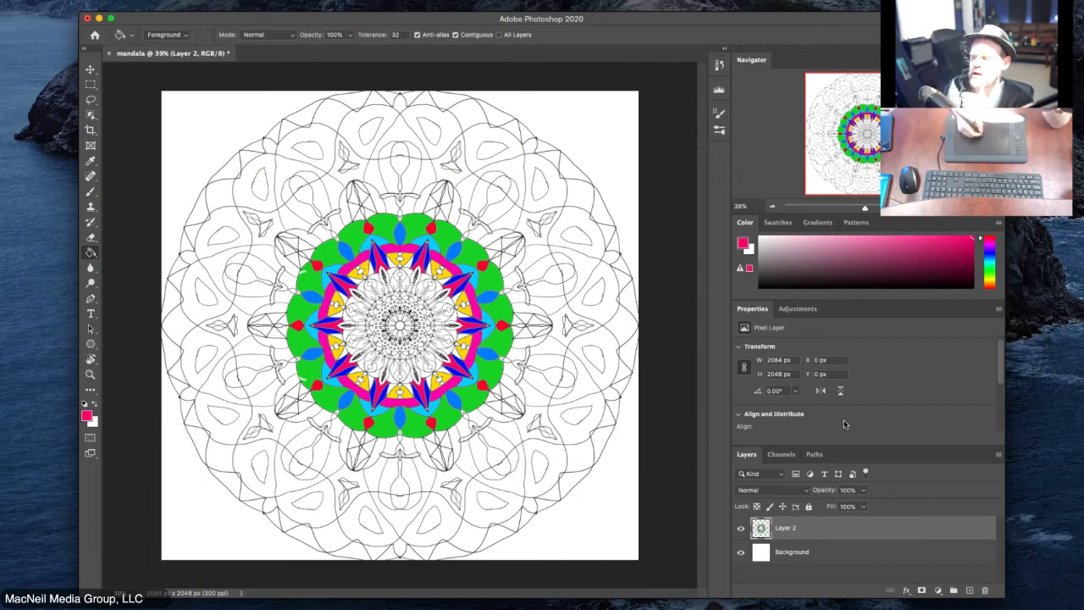
pyautogui.click(829, 555)
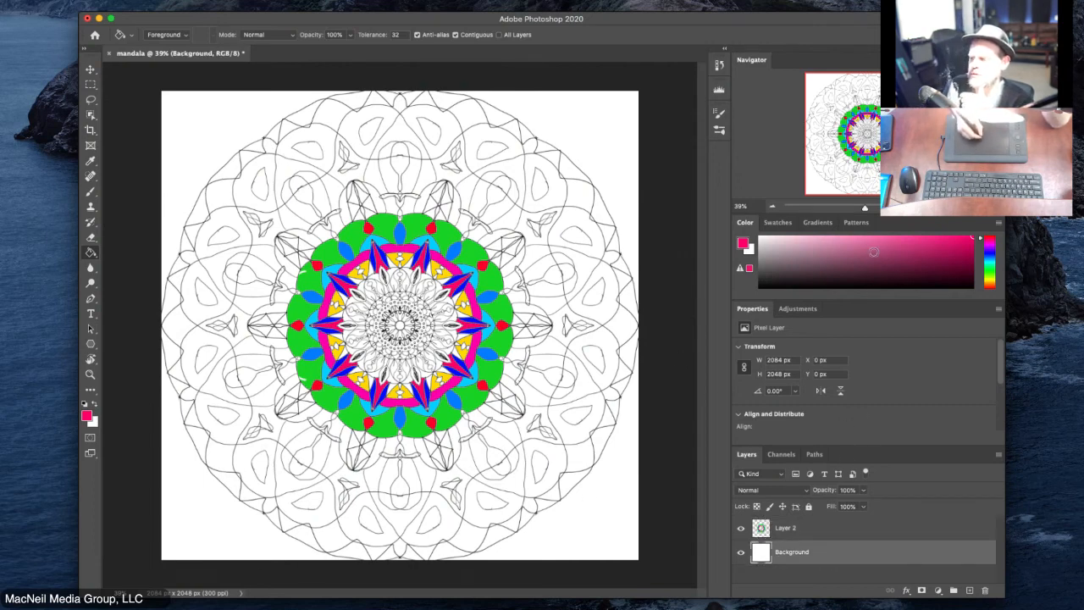
pyautogui.moveTo(873, 251)
pyautogui.mouseDown()
pyautogui.moveTo(886, 266)
pyautogui.moveTo(881, 294)
pyautogui.mouseUp()
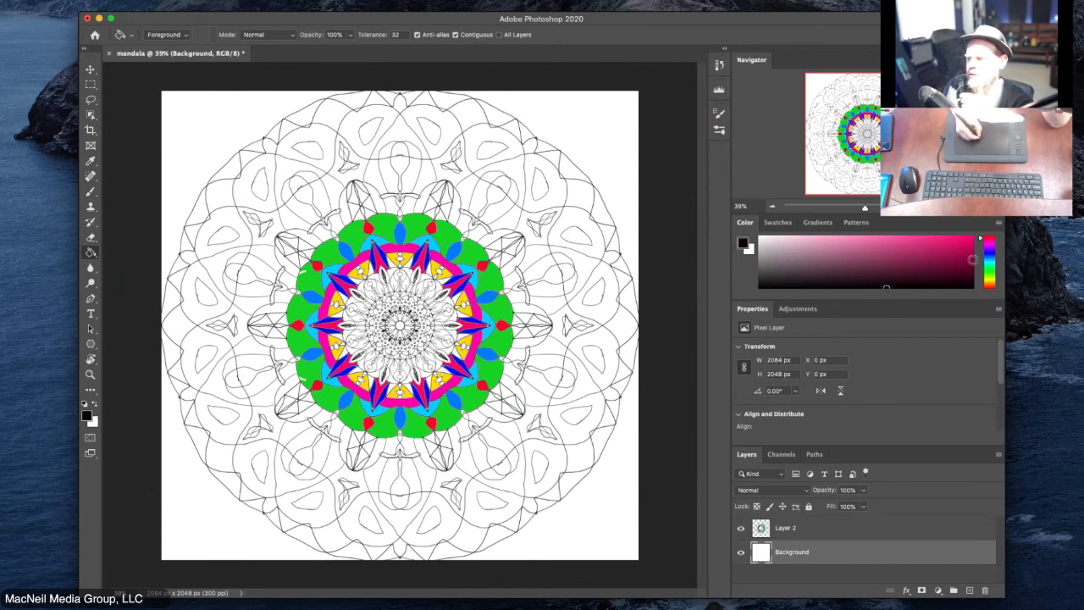
pyautogui.click(989, 259)
pyautogui.click(613, 137)
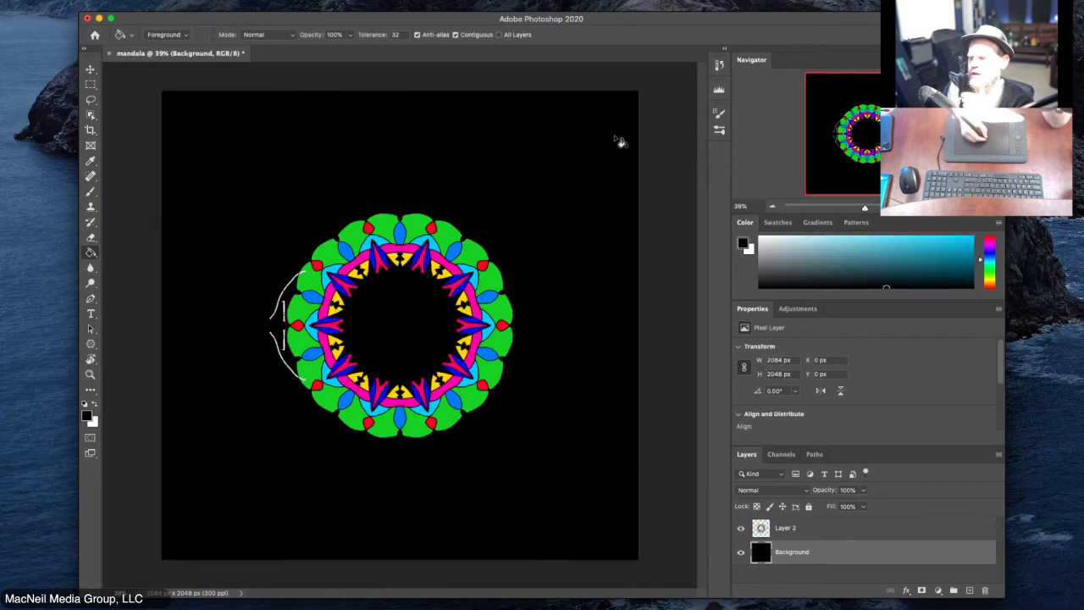
pyautogui.press('super+z')
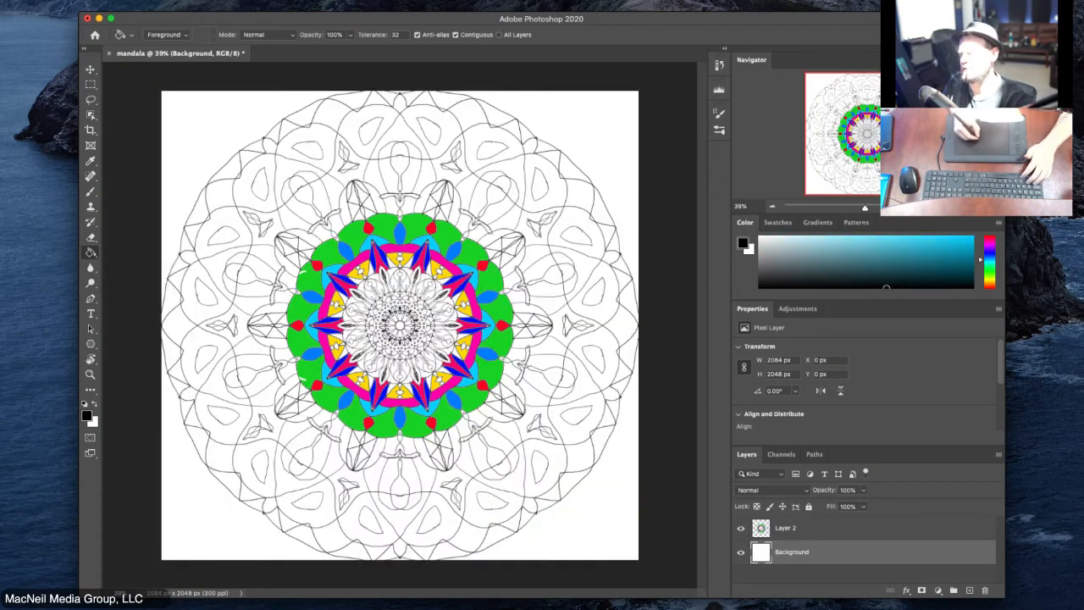
# Step: Fill the Background layer with a very pale blue, after trying and undoing a stronger sky blue
pyautogui.click(922, 240)
pyautogui.click(613, 114)
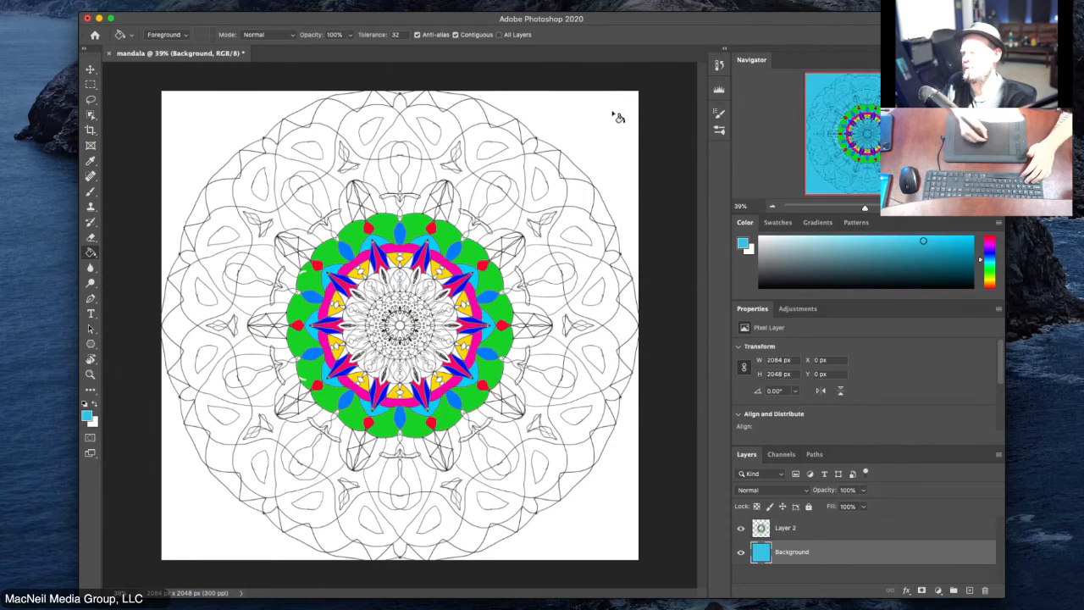
pyautogui.press('super+z')
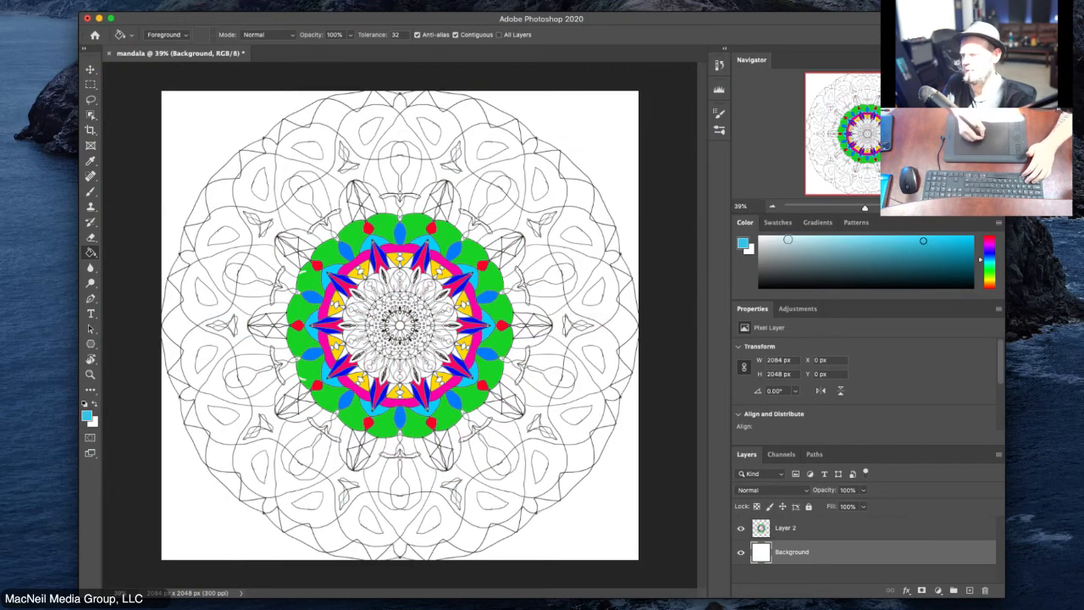
pyautogui.click(781, 238)
pyautogui.click(626, 146)
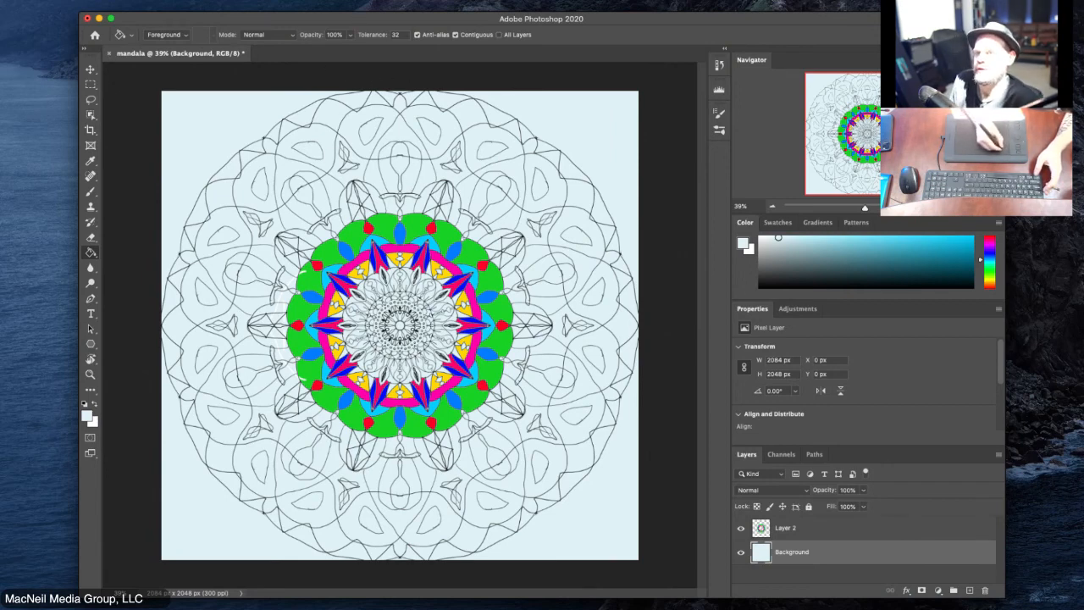
pyautogui.click(131, 2)
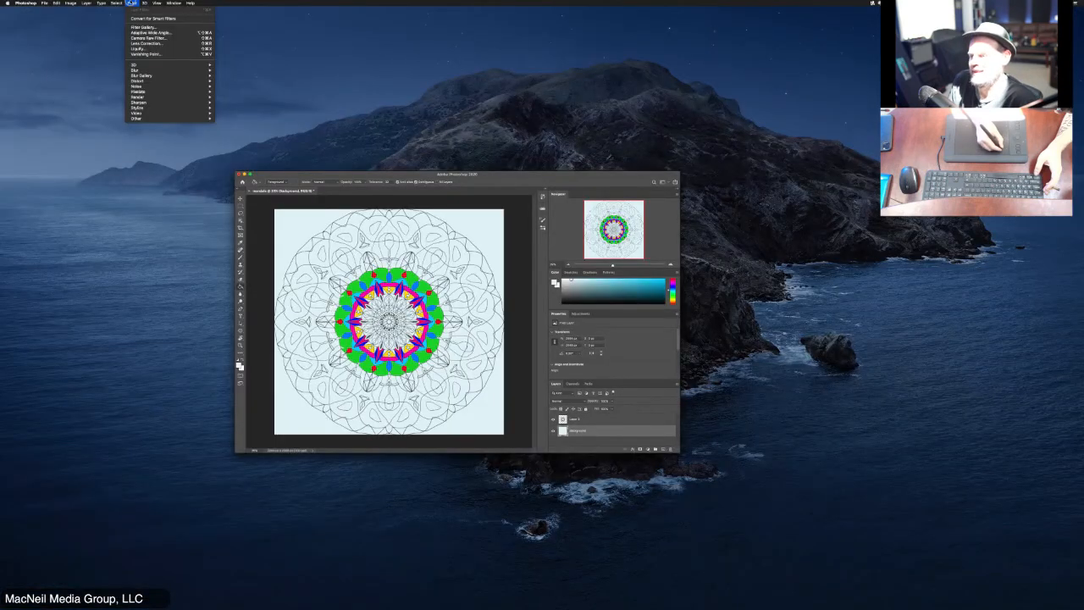
pyautogui.click(274, 47)
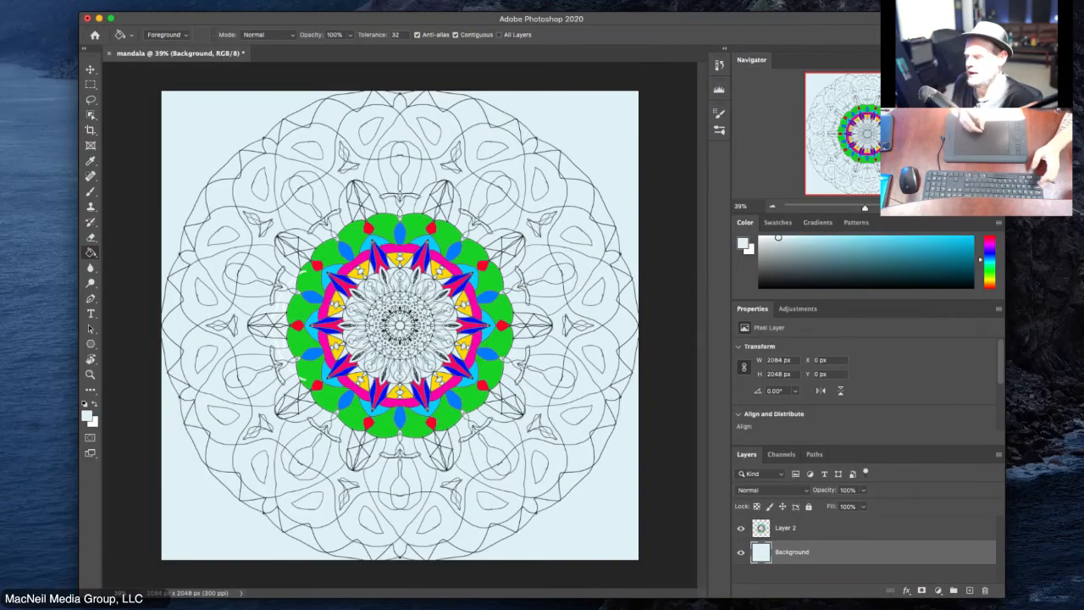
# Step: Merge Layer 2 and the Background layer into a single layer
pyautogui.click(887, 530)
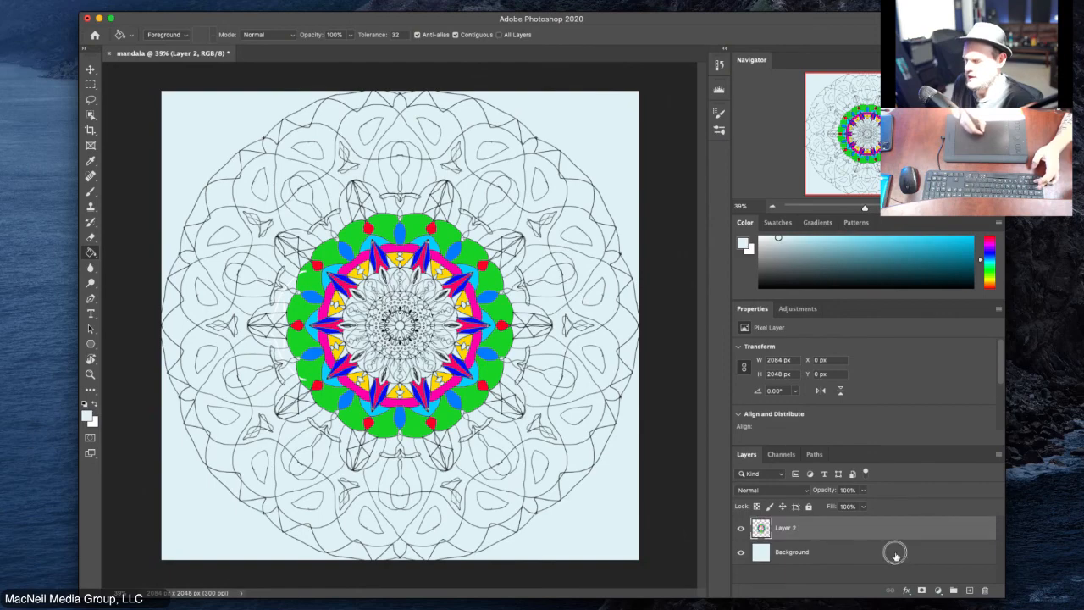
pyautogui.keyDown('shift'); pyautogui.click(895, 555); pyautogui.keyUp('shift')
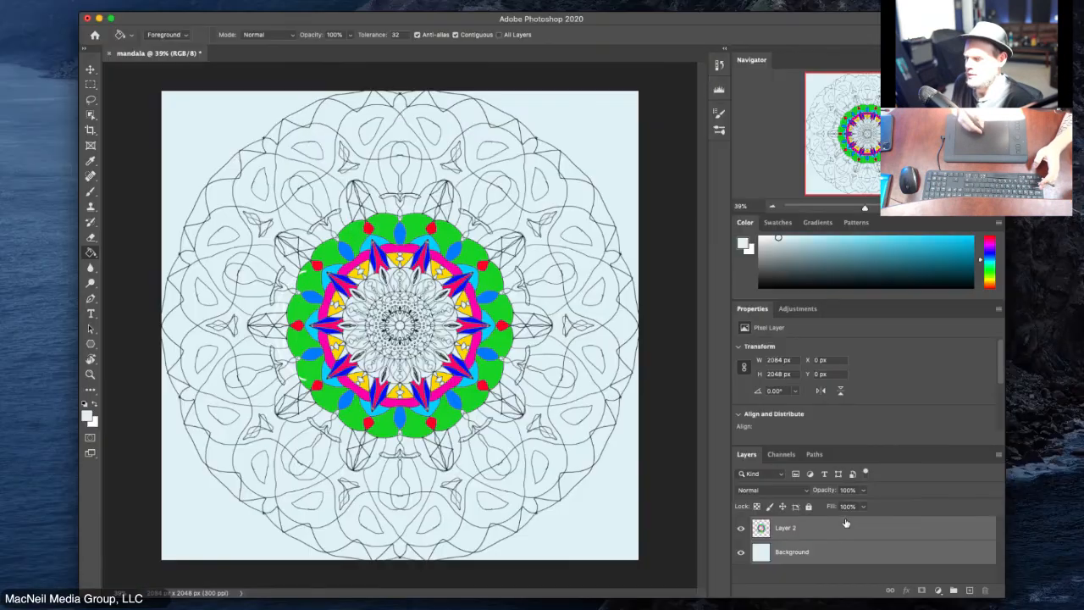
pyautogui.rightClick(845, 530)
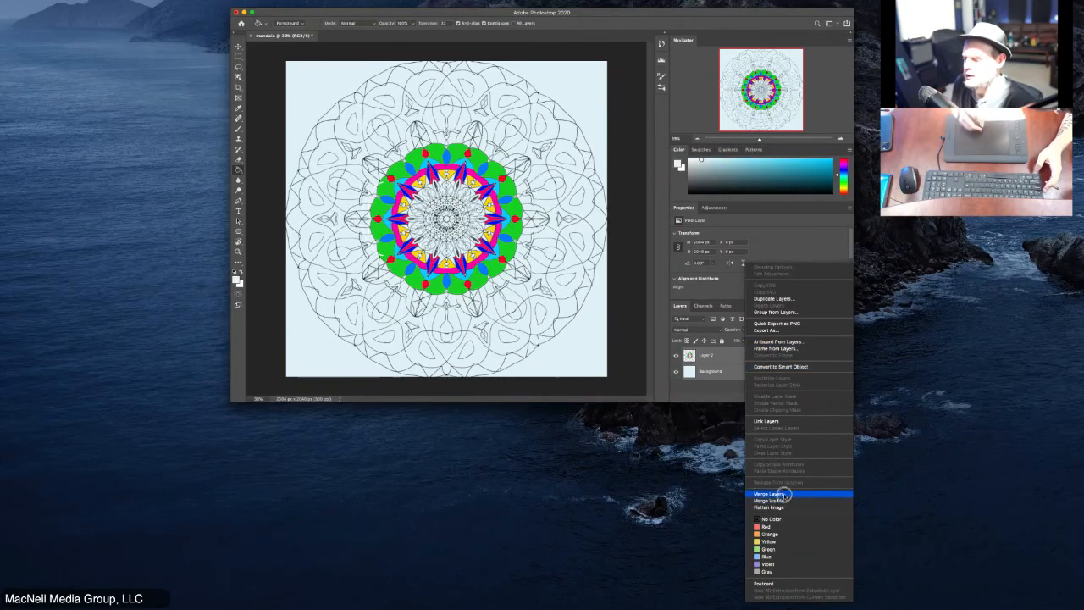
pyautogui.click(708, 402)
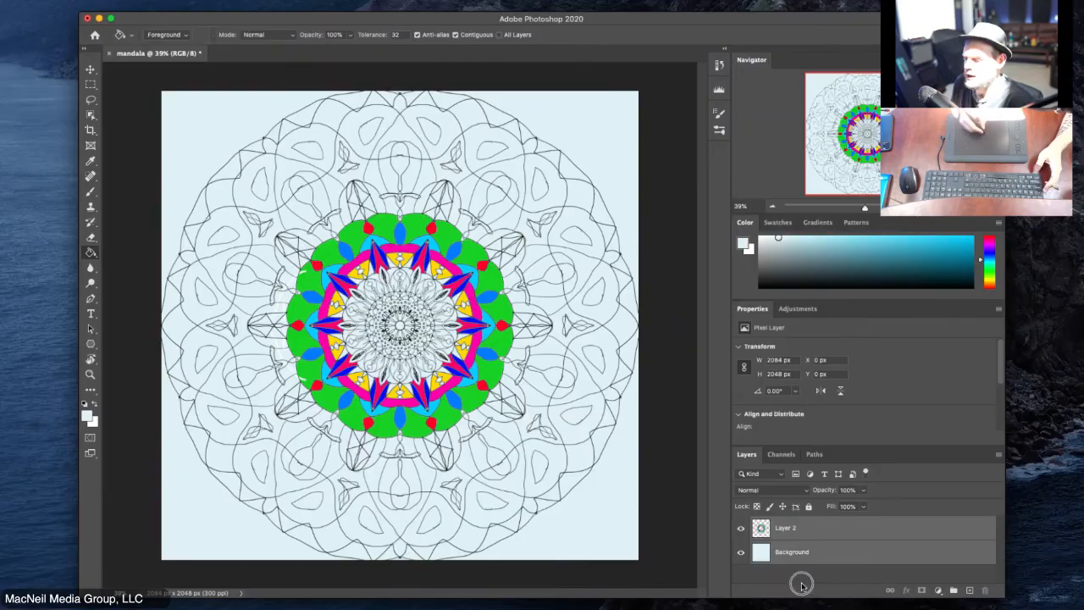
pyautogui.rightClick(854, 532)
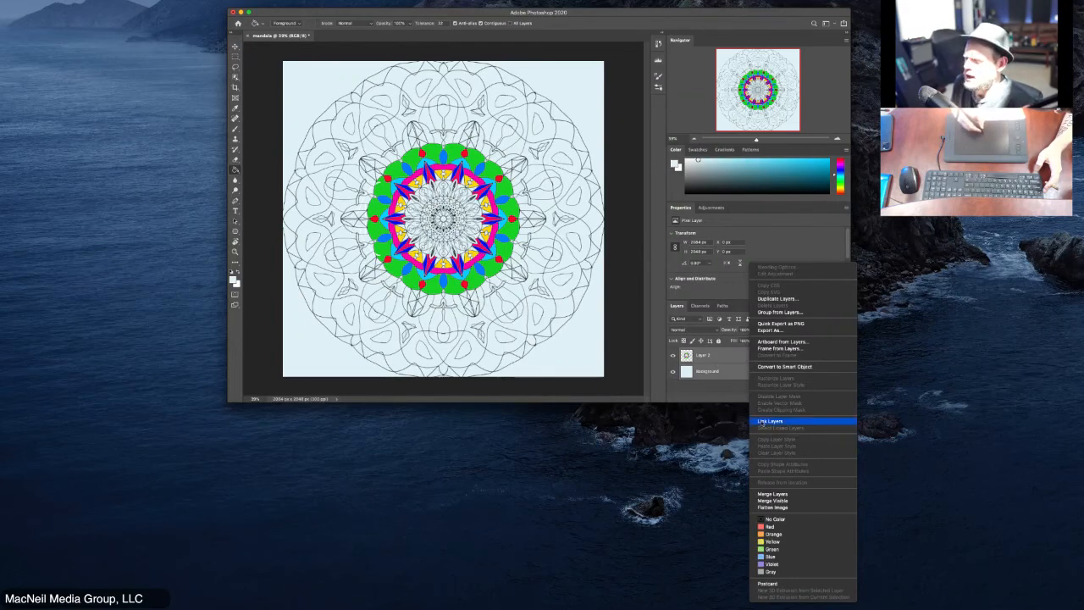
pyautogui.click(772, 493)
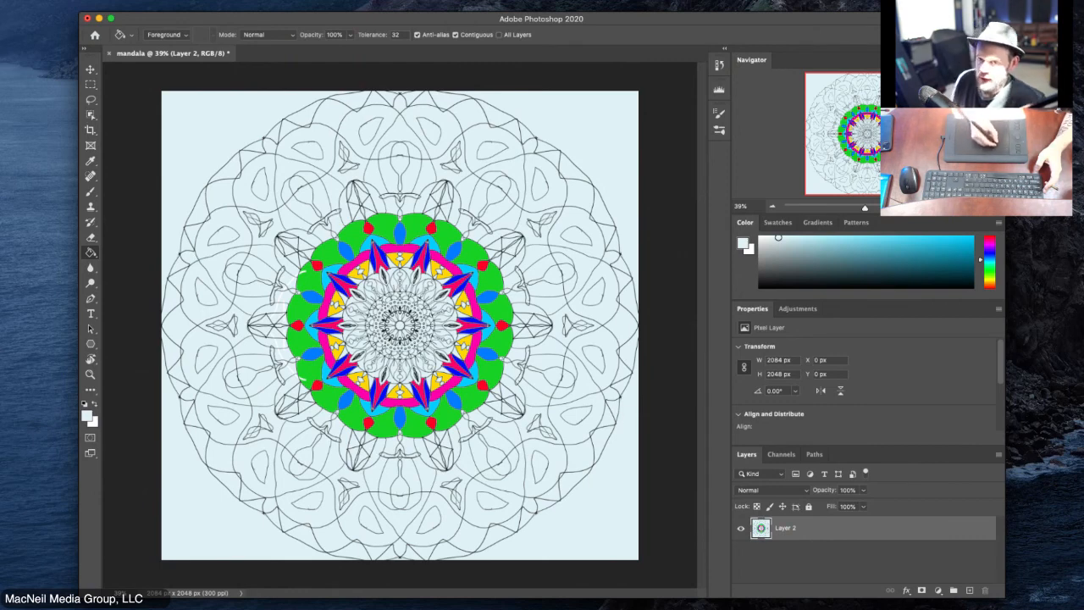
# Step: Try the Liquify filter on the merged layer, pushing the coloured rings outward all around the mandala in repeated Forward Warp strokes
pyautogui.click(133, 3)
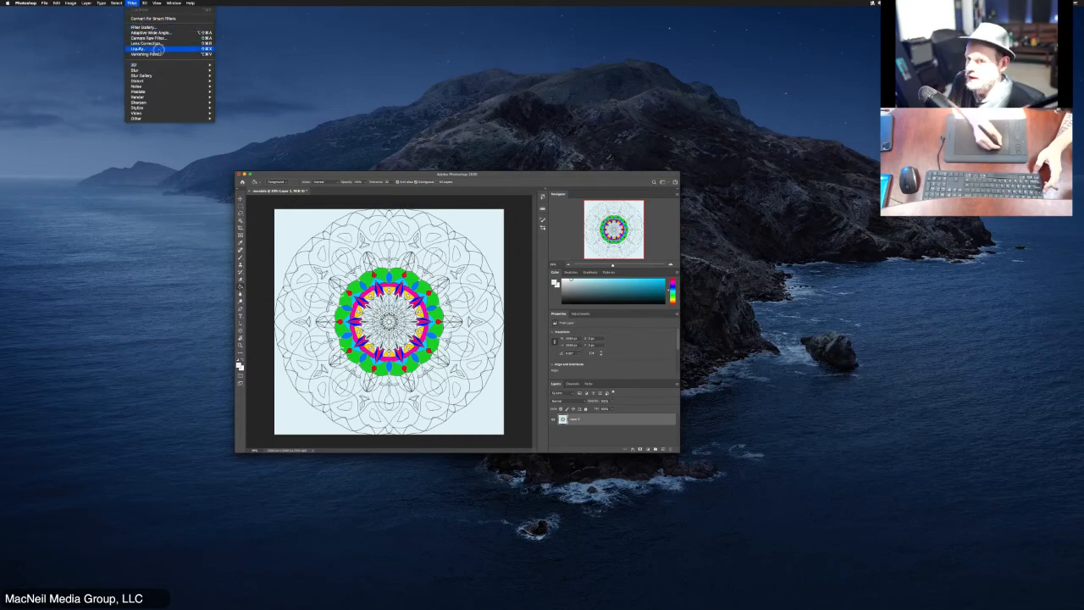
pyautogui.click(158, 49)
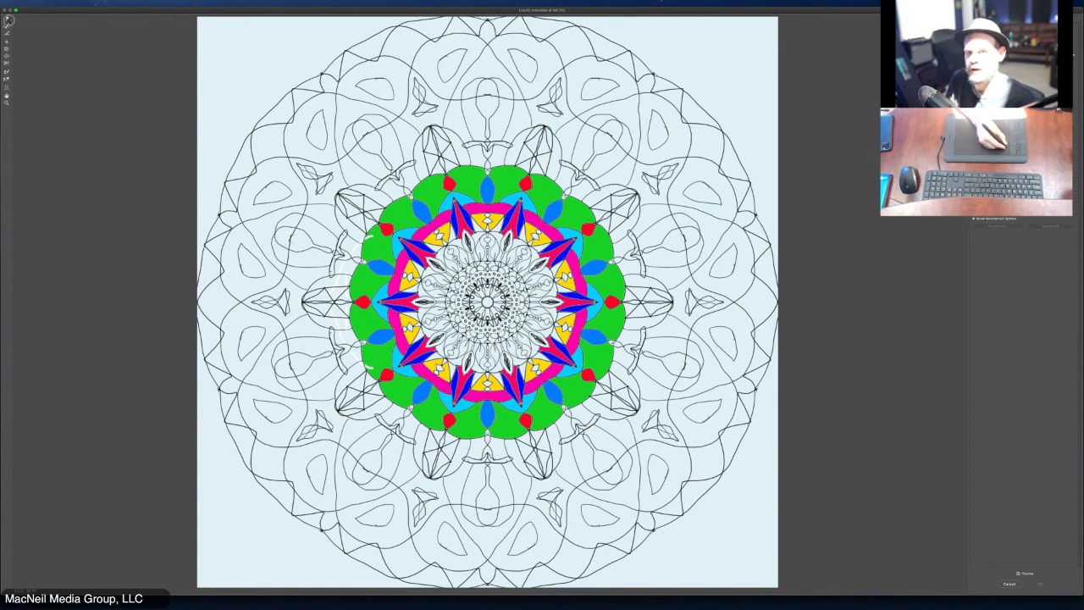
pyautogui.moveTo(546, 292); pyautogui.dragTo(546, 299)
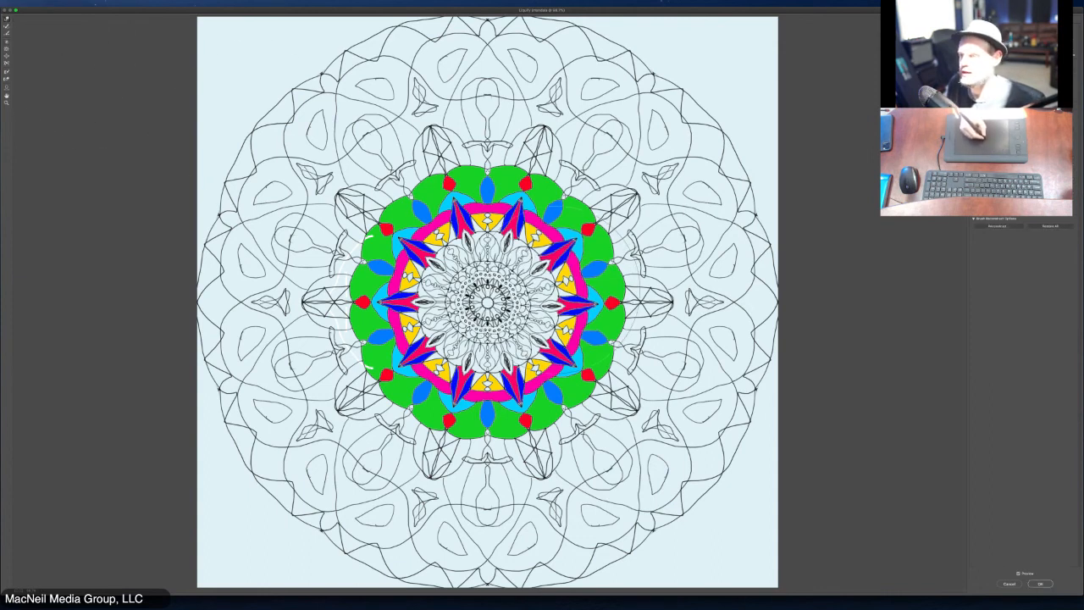
pyautogui.moveTo(559, 263); pyautogui.dragTo(572, 242)
pyautogui.moveTo(509, 200); pyautogui.dragTo(501, 177)
pyautogui.moveTo(430, 209); pyautogui.dragTo(411, 194)
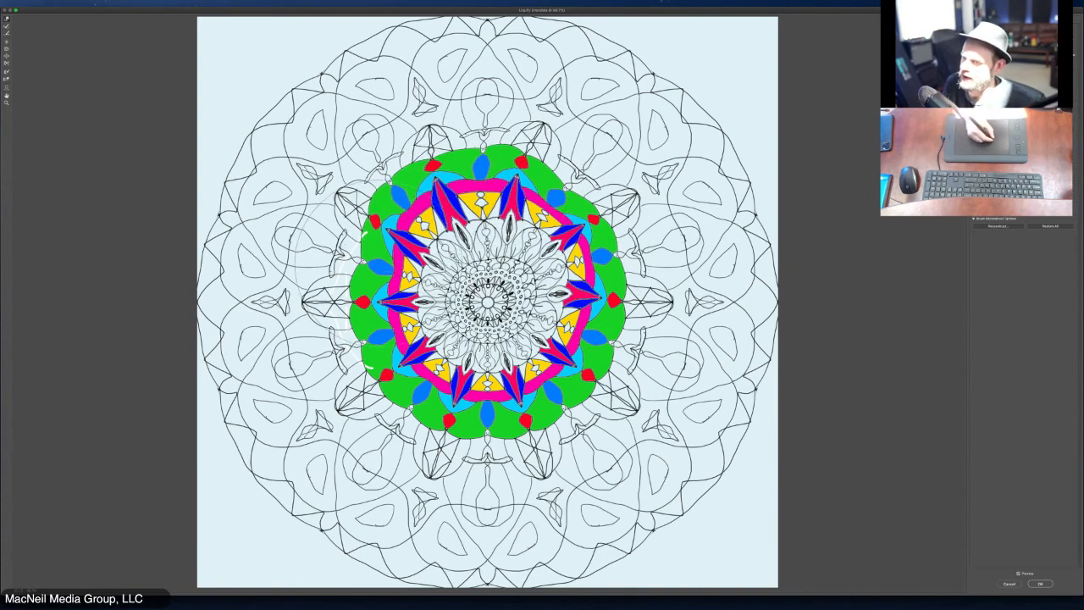
pyautogui.moveTo(334, 222); pyautogui.dragTo(318, 219)
pyautogui.moveTo(332, 305); pyautogui.dragTo(309, 315)
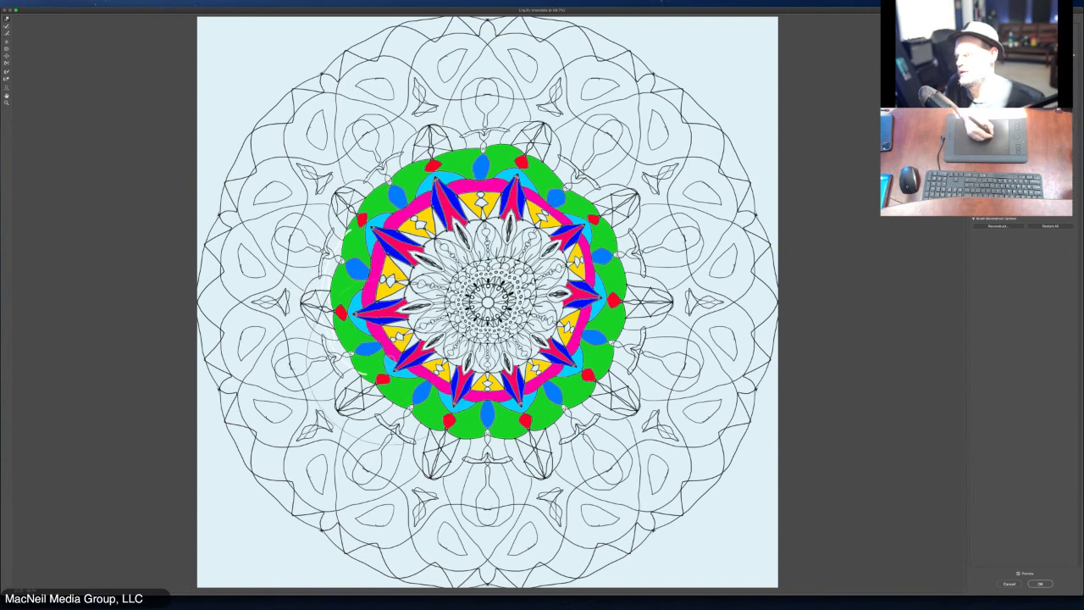
pyautogui.moveTo(384, 368); pyautogui.dragTo(381, 391)
pyautogui.moveTo(468, 412)
pyautogui.mouseDown()
pyautogui.moveTo(472, 434)
pyautogui.moveTo(493, 408)
pyautogui.moveTo(514, 425)
pyautogui.mouseUp()
pyautogui.moveTo(551, 378); pyautogui.dragTo(583, 388)
pyautogui.moveTo(585, 326); pyautogui.dragTo(614, 323)
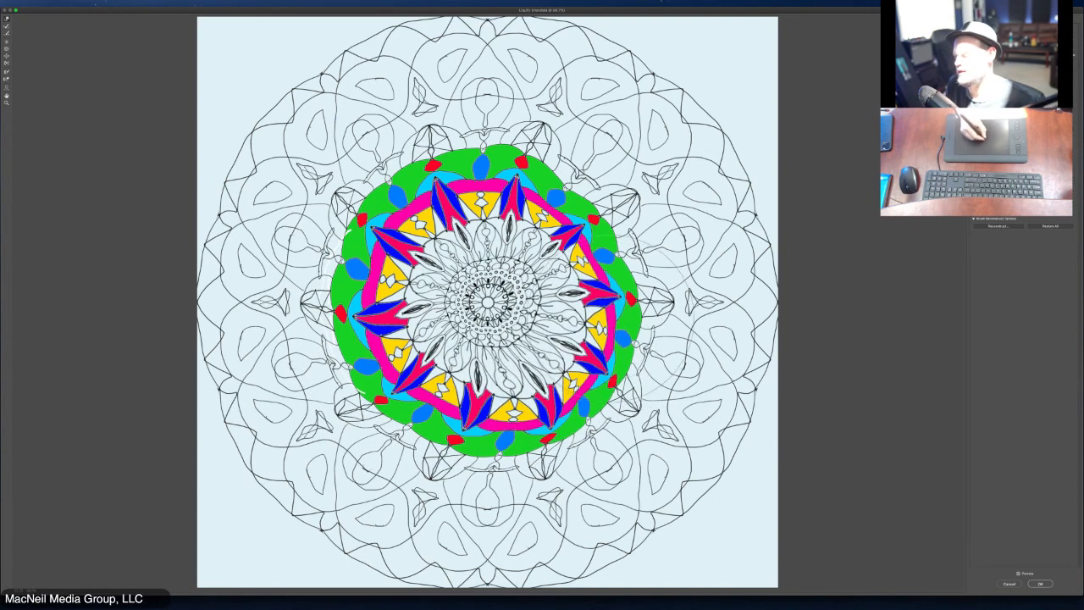
pyautogui.moveTo(588, 270); pyautogui.dragTo(611, 260)
pyautogui.moveTo(553, 188); pyautogui.dragTo(565, 165)
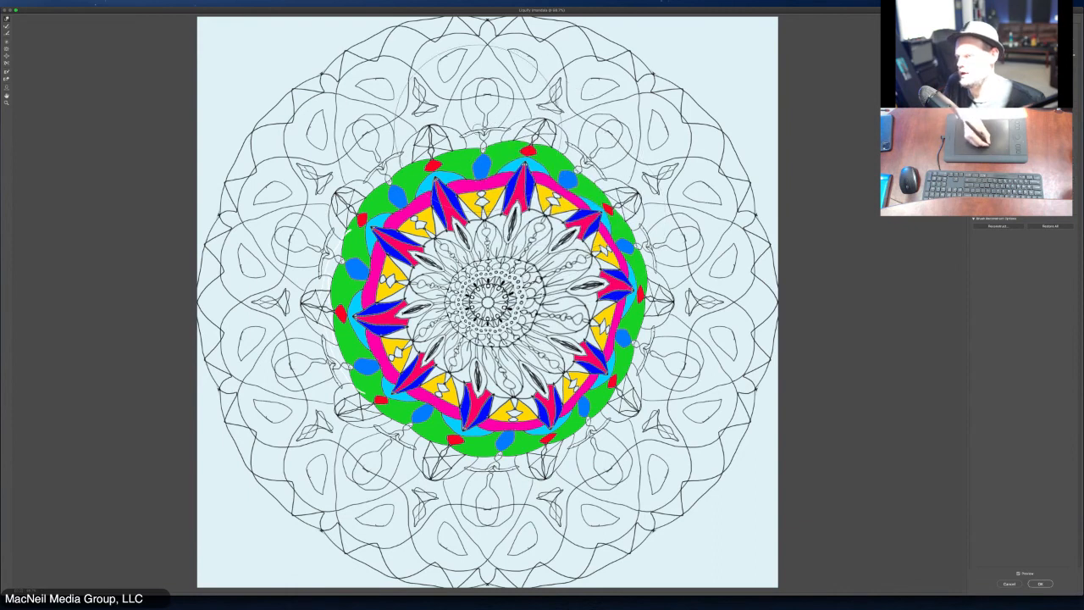
pyautogui.moveTo(482, 140); pyautogui.dragTo(477, 121)
pyautogui.moveTo(430, 163); pyautogui.dragTo(409, 141)
pyautogui.moveTo(375, 207); pyautogui.dragTo(352, 199)
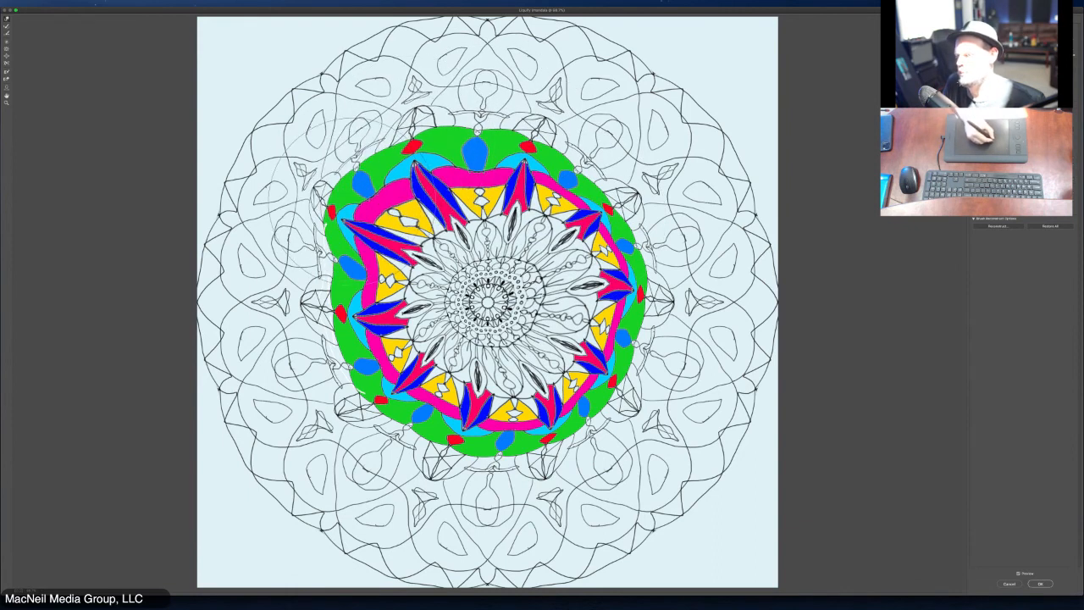
pyautogui.moveTo(358, 262); pyautogui.dragTo(331, 271)
pyautogui.moveTo(356, 329)
pyautogui.mouseDown()
pyautogui.moveTo(337, 346)
pyautogui.moveTo(363, 378)
pyautogui.moveTo(356, 392)
pyautogui.moveTo(403, 433)
pyautogui.moveTo(464, 454)
pyautogui.mouseUp()
pyautogui.moveTo(500, 416); pyautogui.dragTo(515, 444)
pyautogui.moveTo(565, 383); pyautogui.dragTo(594, 396)
pyautogui.moveTo(607, 334); pyautogui.dragTo(634, 333)
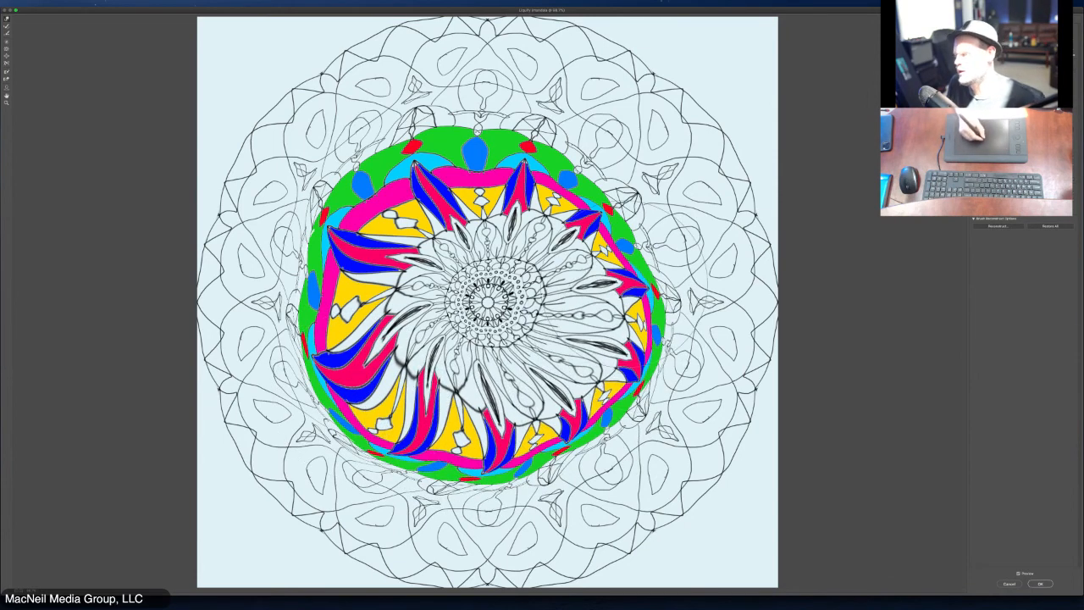
pyautogui.moveTo(629, 259); pyautogui.dragTo(654, 247)
pyautogui.moveTo(586, 177); pyautogui.dragTo(598, 149)
pyautogui.moveTo(496, 140); pyautogui.dragTo(493, 102)
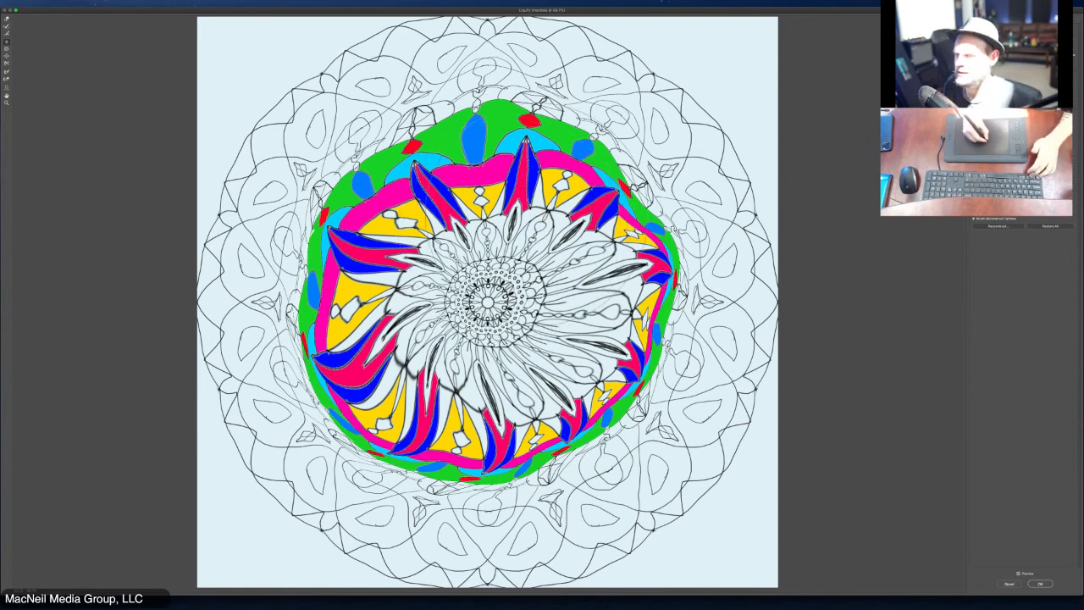
# Step: Try swirling the mandala's coloured centre with an enlarged Twirl brush in Liquify, and discard all the filter's distortions
pyautogui.moveTo(536, 214); pyautogui.dragTo(498, 215)
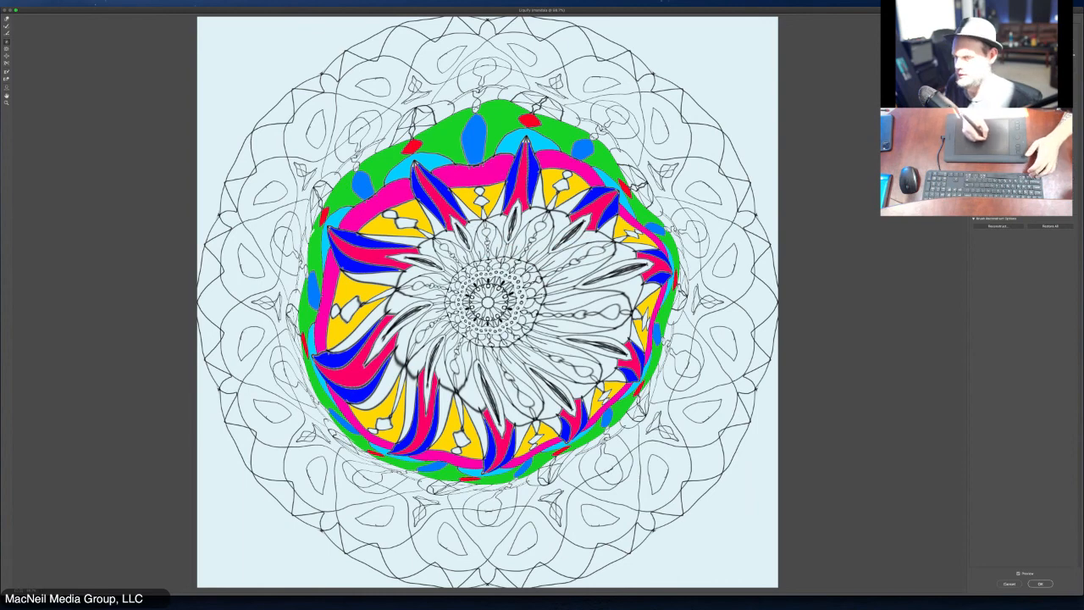
pyautogui.moveTo(544, 284)
pyautogui.mouseDown()
pyautogui.moveTo(568, 284)
pyautogui.moveTo(535, 284)
pyautogui.moveTo(551, 283)
pyautogui.mouseUp()
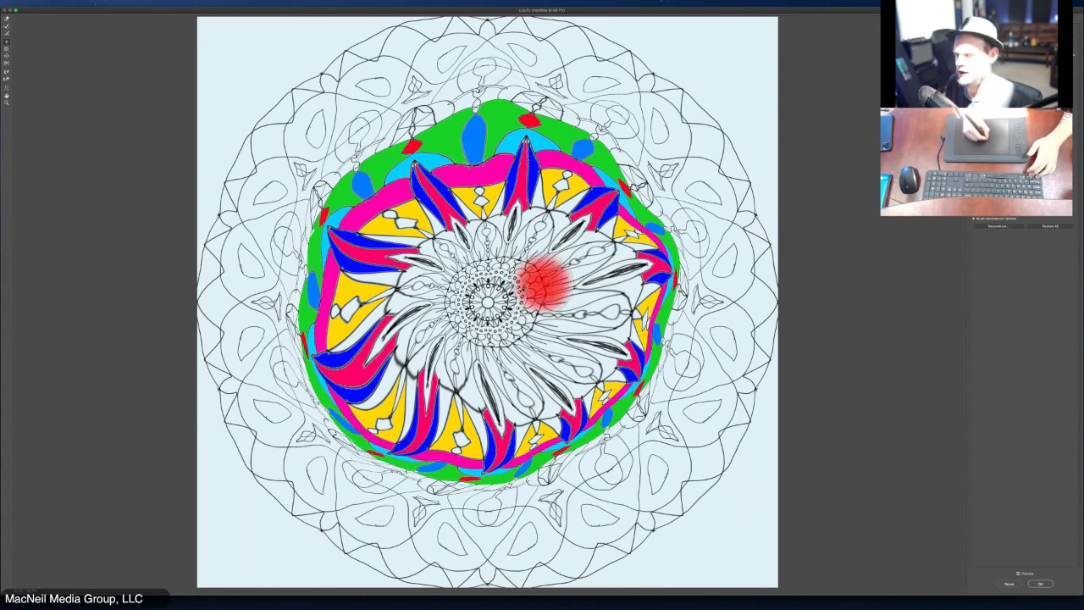
pyautogui.moveTo(479, 200)
pyautogui.mouseDown()
pyautogui.moveTo(389, 220)
pyautogui.moveTo(355, 303)
pyautogui.moveTo(377, 239)
pyautogui.moveTo(413, 196)
pyautogui.moveTo(439, 203)
pyautogui.moveTo(456, 174)
pyautogui.moveTo(544, 174)
pyautogui.moveTo(462, 161)
pyautogui.moveTo(451, 180)
pyautogui.moveTo(480, 184)
pyautogui.moveTo(451, 179)
pyautogui.mouseUp()
pyautogui.keyDown('ctrl'); pyautogui.keyDown('alt'); pyautogui.moveTo(398, 240); pyautogui.dragTo(495, 240); pyautogui.keyUp('alt'); pyautogui.keyUp('ctrl')
pyautogui.moveTo(527, 125)
pyautogui.mouseDown()
pyautogui.moveTo(501, 162)
pyautogui.moveTo(461, 167)
pyautogui.moveTo(415, 195)
pyautogui.moveTo(330, 338)
pyautogui.moveTo(423, 408)
pyautogui.moveTo(449, 161)
pyautogui.moveTo(606, 207)
pyautogui.moveTo(633, 323)
pyautogui.moveTo(515, 283)
pyautogui.moveTo(432, 292)
pyautogui.moveTo(563, 275)
pyautogui.moveTo(625, 349)
pyautogui.moveTo(485, 400)
pyautogui.moveTo(543, 320)
pyautogui.moveTo(593, 199)
pyautogui.moveTo(515, 139)
pyautogui.moveTo(364, 186)
pyautogui.moveTo(423, 326)
pyautogui.moveTo(635, 296)
pyautogui.moveTo(465, 465)
pyautogui.moveTo(576, 449)
pyautogui.moveTo(695, 254)
pyautogui.moveTo(575, 110)
pyautogui.moveTo(381, 119)
pyautogui.moveTo(280, 271)
pyautogui.moveTo(313, 169)
pyautogui.moveTo(406, 93)
pyautogui.moveTo(677, 93)
pyautogui.moveTo(474, 77)
pyautogui.moveTo(280, 135)
pyautogui.moveTo(254, 339)
pyautogui.moveTo(449, 508)
pyautogui.moveTo(644, 356)
pyautogui.mouseUp()
pyautogui.moveTo(525, 364)
pyautogui.mouseDown()
pyautogui.moveTo(355, 313)
pyautogui.moveTo(482, 237)
pyautogui.moveTo(364, 313)
pyautogui.moveTo(457, 398)
pyautogui.moveTo(508, 263)
pyautogui.moveTo(423, 279)
pyautogui.moveTo(550, 254)
pyautogui.moveTo(601, 355)
pyautogui.moveTo(389, 330)
pyautogui.moveTo(550, 254)
pyautogui.moveTo(466, 186)
pyautogui.moveTo(525, 229)
pyautogui.moveTo(525, 241)
pyautogui.mouseUp()
pyautogui.moveTo(398, 208)
pyautogui.mouseDown()
pyautogui.moveTo(474, 249)
pyautogui.moveTo(509, 207)
pyautogui.moveTo(419, 237)
pyautogui.moveTo(546, 296)
pyautogui.moveTo(521, 226)
pyautogui.moveTo(383, 327)
pyautogui.moveTo(518, 268)
pyautogui.mouseUp()
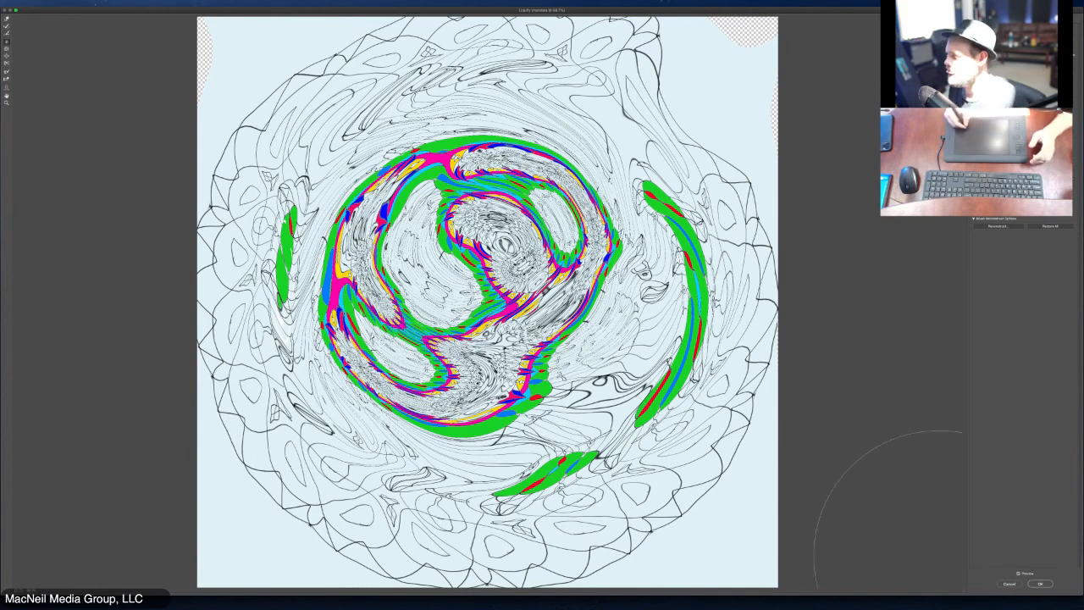
pyautogui.click(1009, 583)
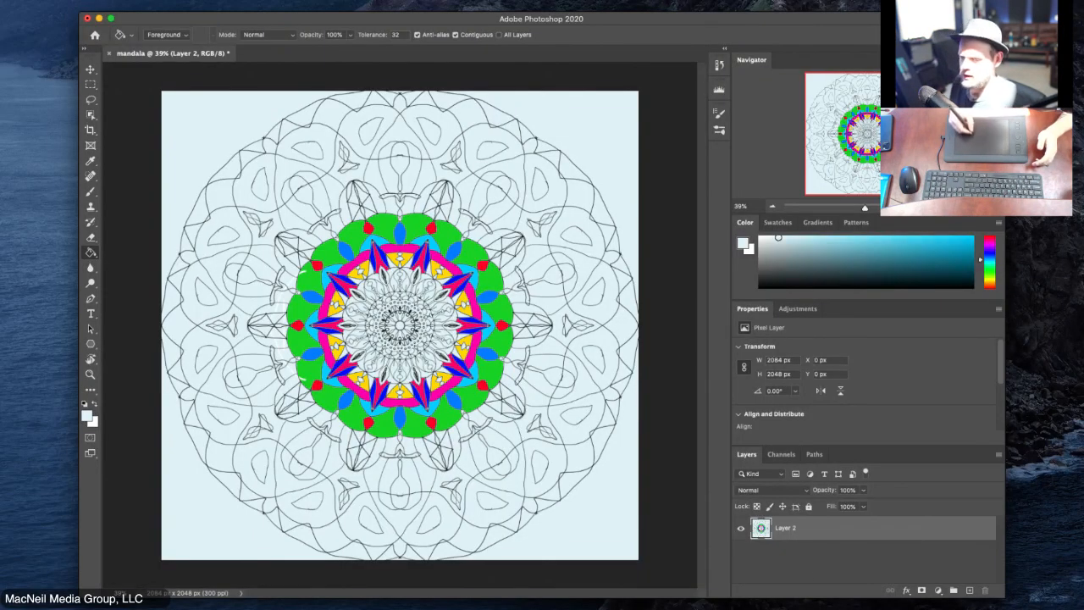